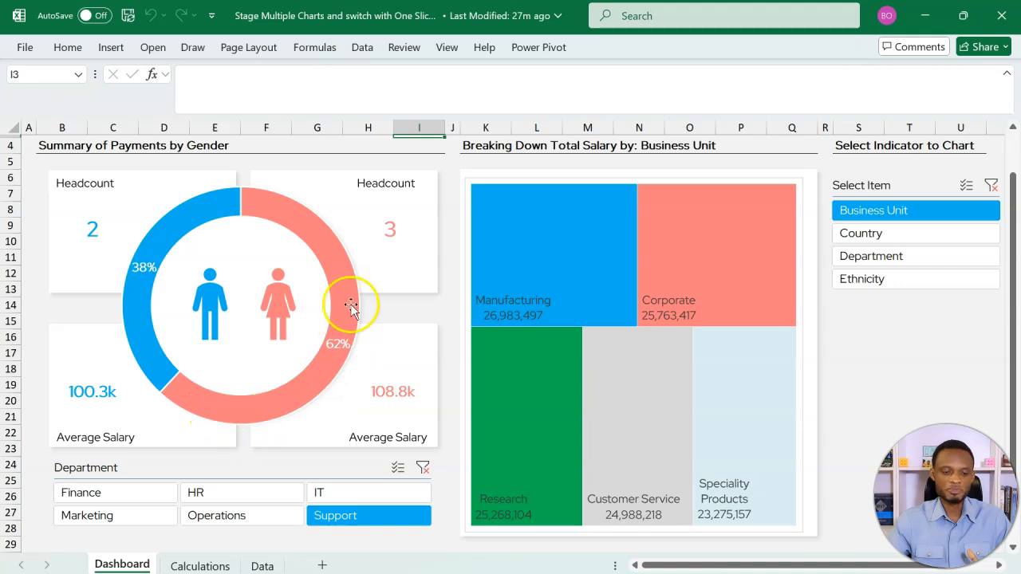
Preview the gender payment summary for HR, IT, Operations, Marketing and Finance by switching the Department filter, finishing on IT.
left_click(249, 490)
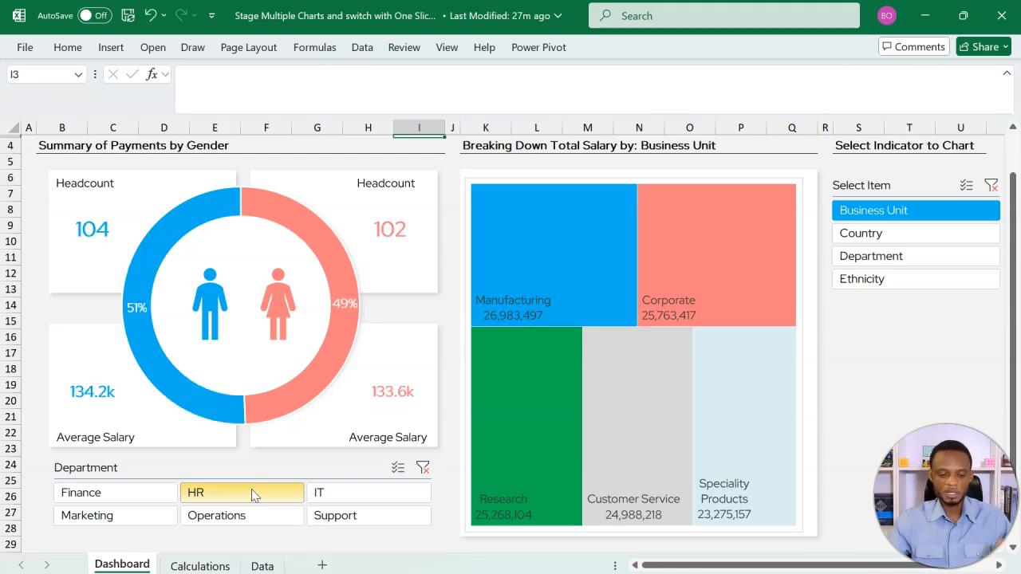
left_click(332, 492)
left_click(292, 520)
left_click(166, 515)
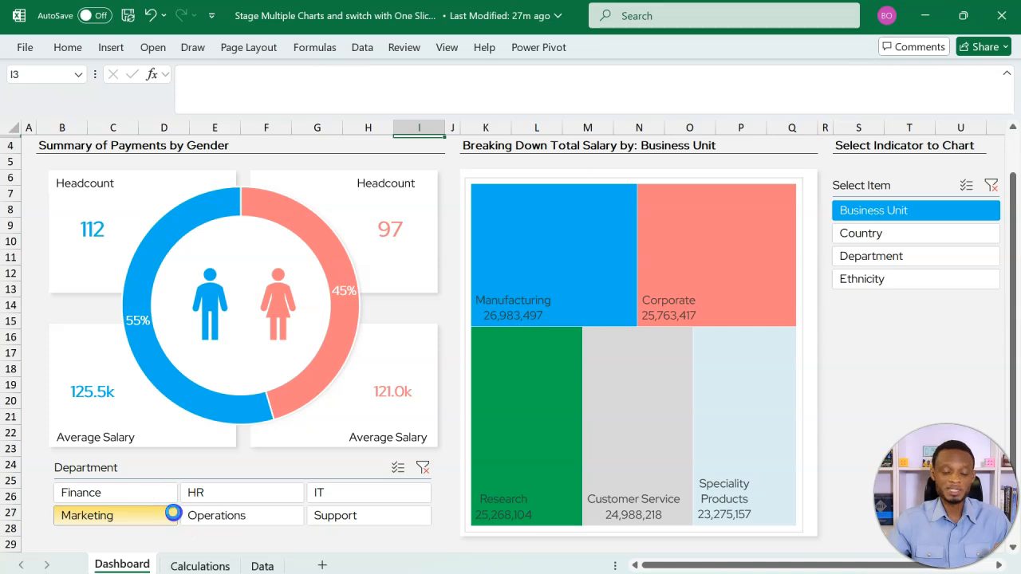
left_click(166, 494)
left_click(227, 492)
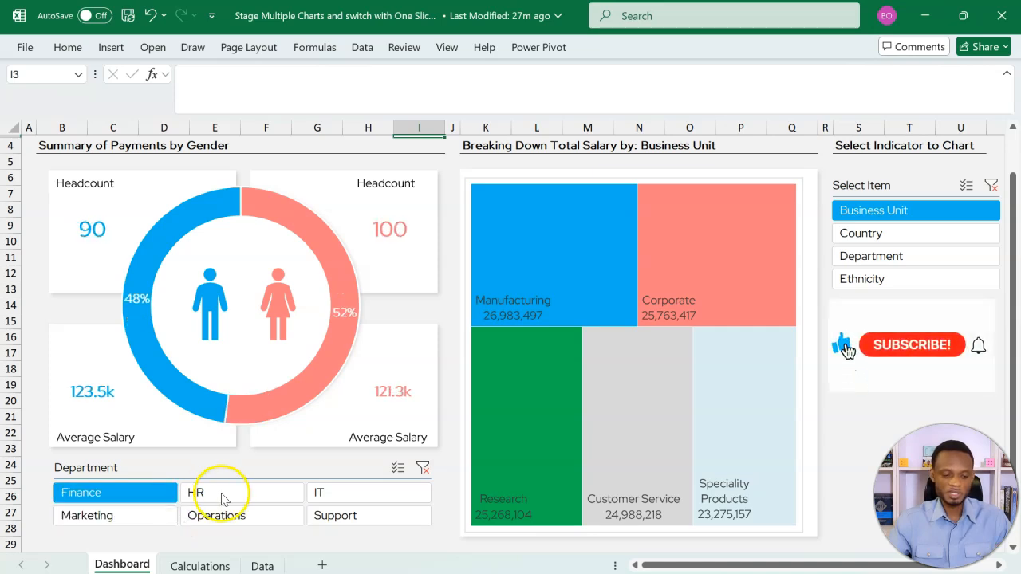
left_click(338, 490)
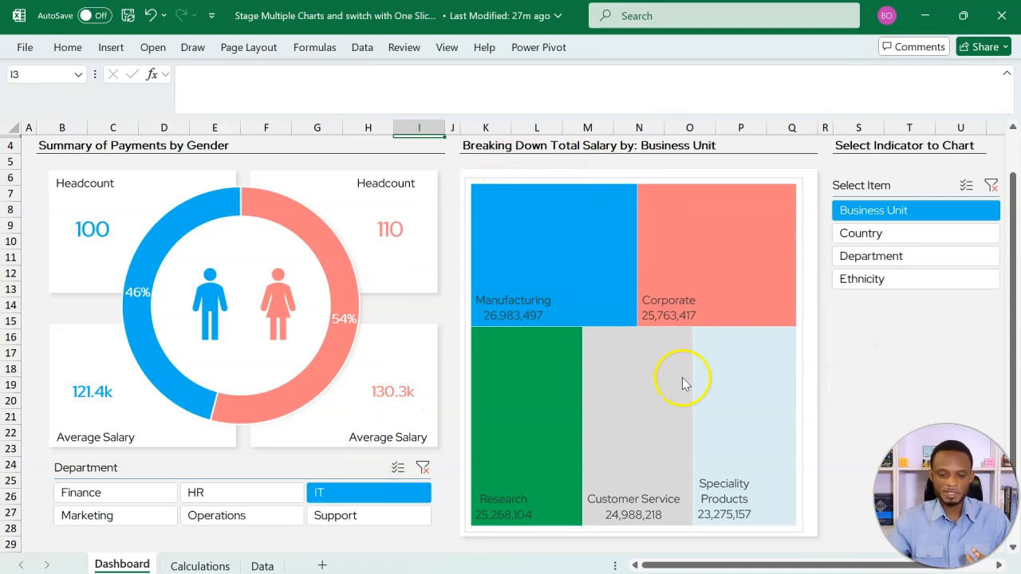
Switch the total salary breakdown chart among Country, Department, Ethnicity and Business Unit, finishing on Ethnicity.
left_click(887, 232)
left_click(891, 256)
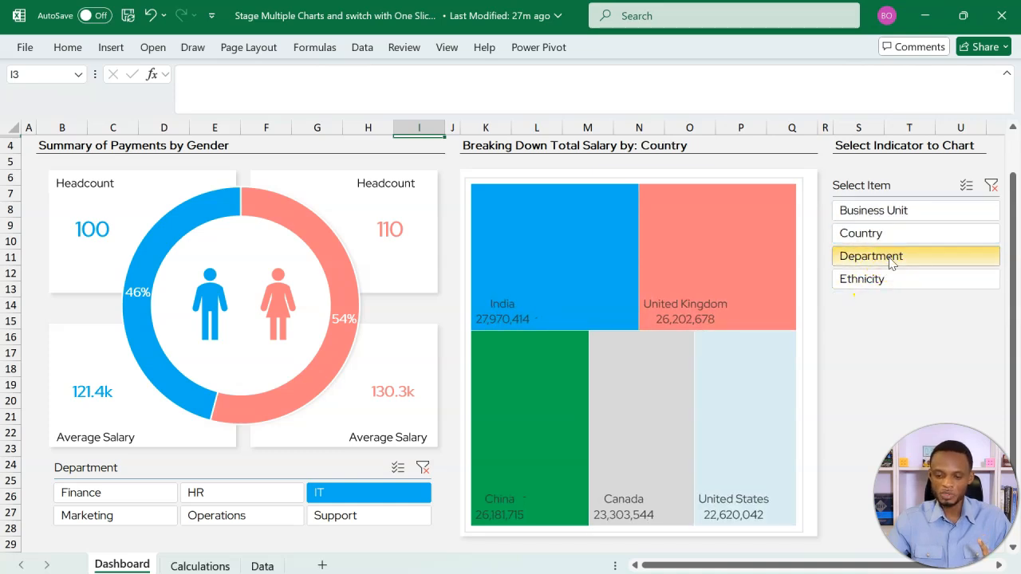
left_click(889, 274)
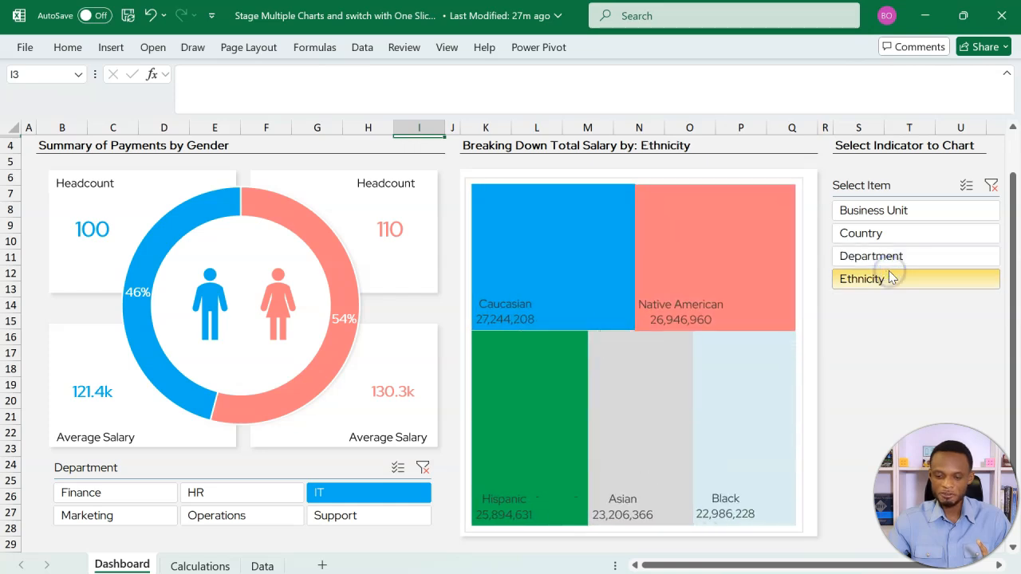
left_click(888, 257)
left_click(888, 238)
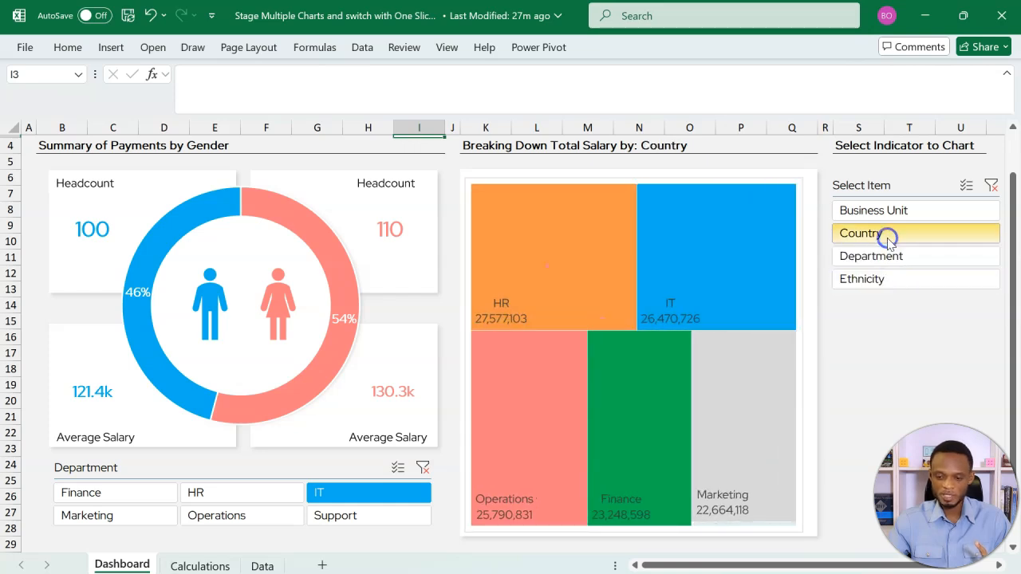
left_click(891, 211)
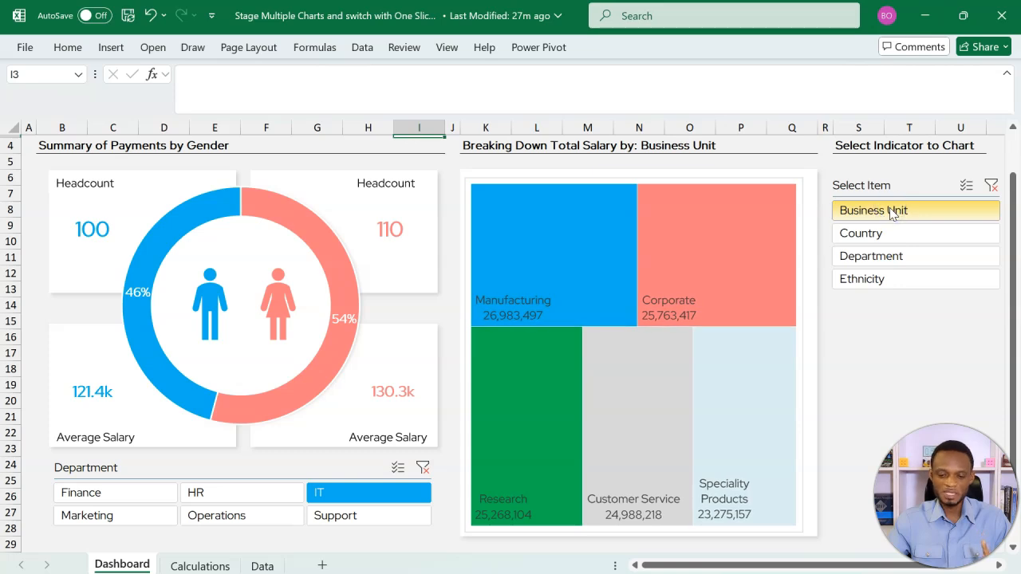
left_click(889, 231)
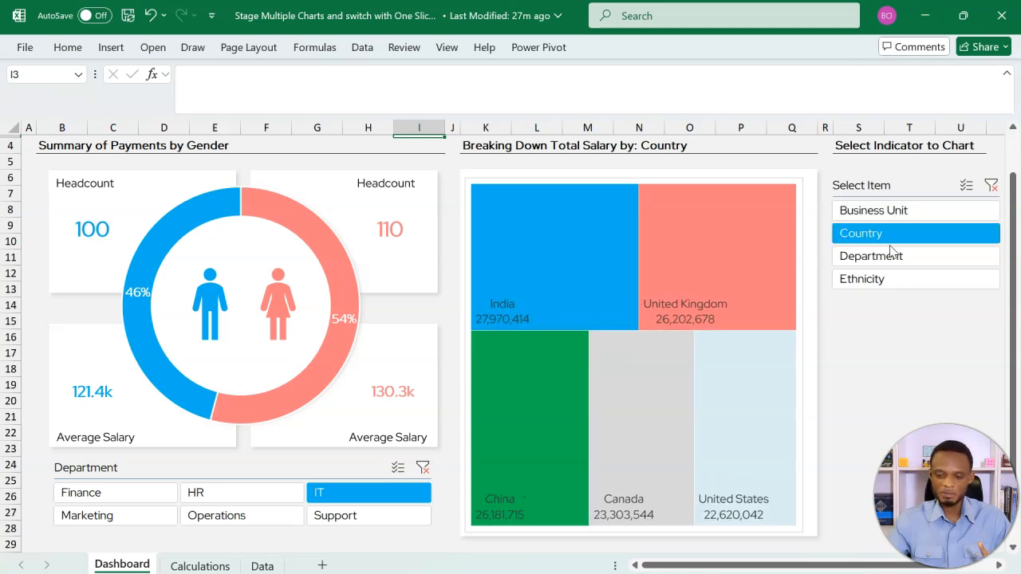
left_click(891, 254)
left_click(888, 275)
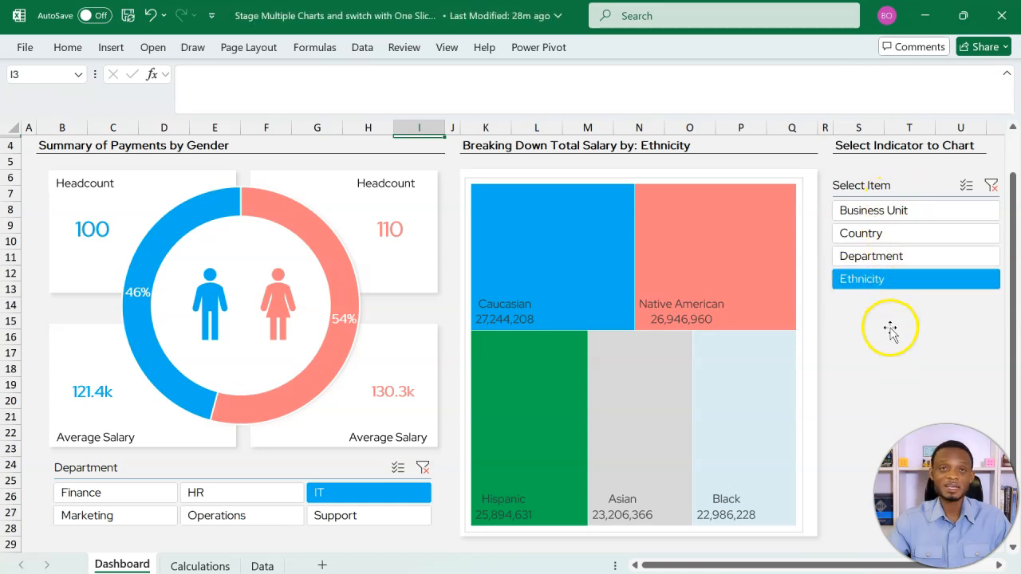
Clear the Select Item filter and view the salary breakdown by Business Unit, Country, Department and Ethnicity in turn.
left_click(990, 187)
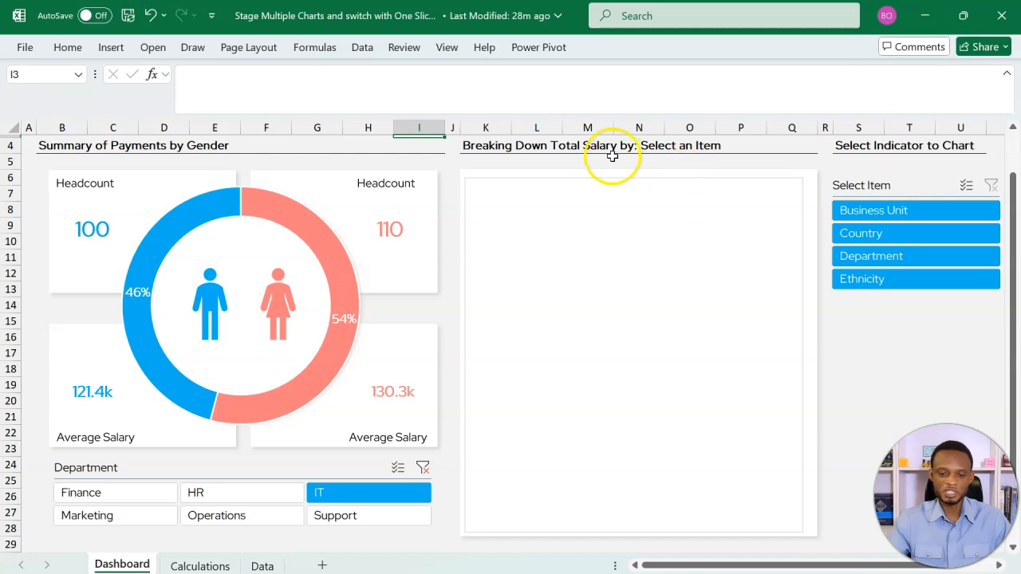
left_click(850, 210)
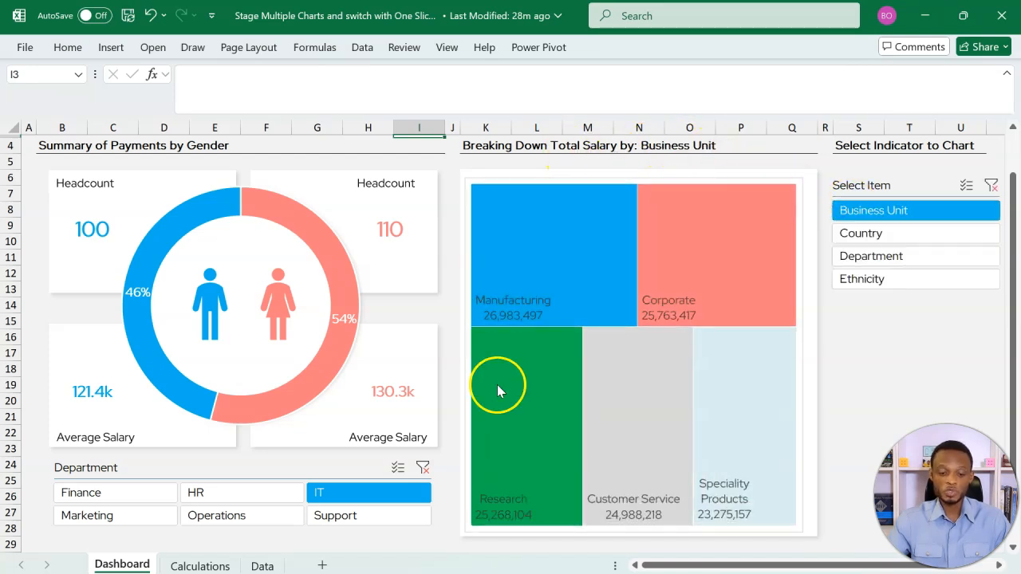
mouse_move(622, 308)
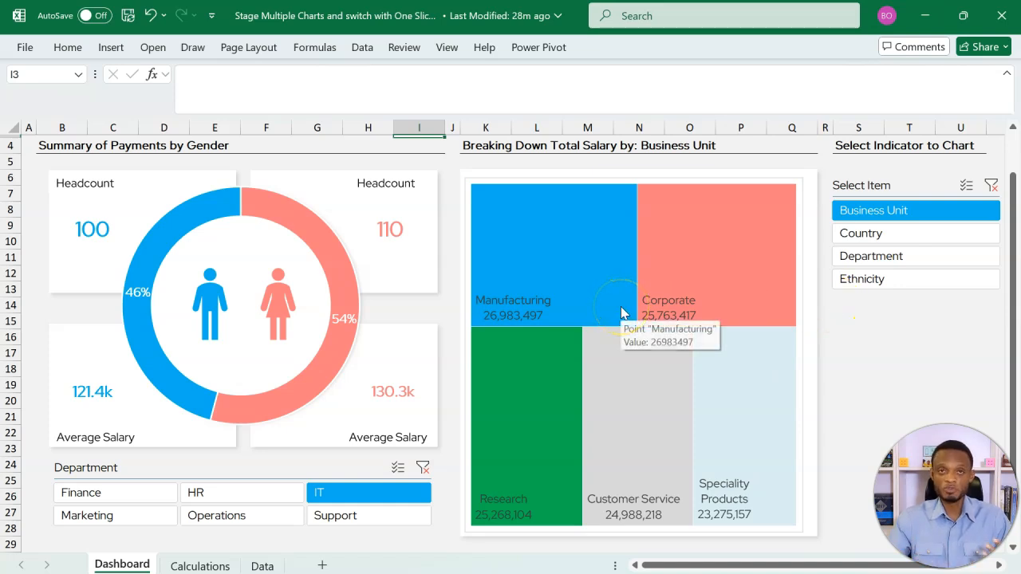
left_click(858, 237)
left_click(864, 254)
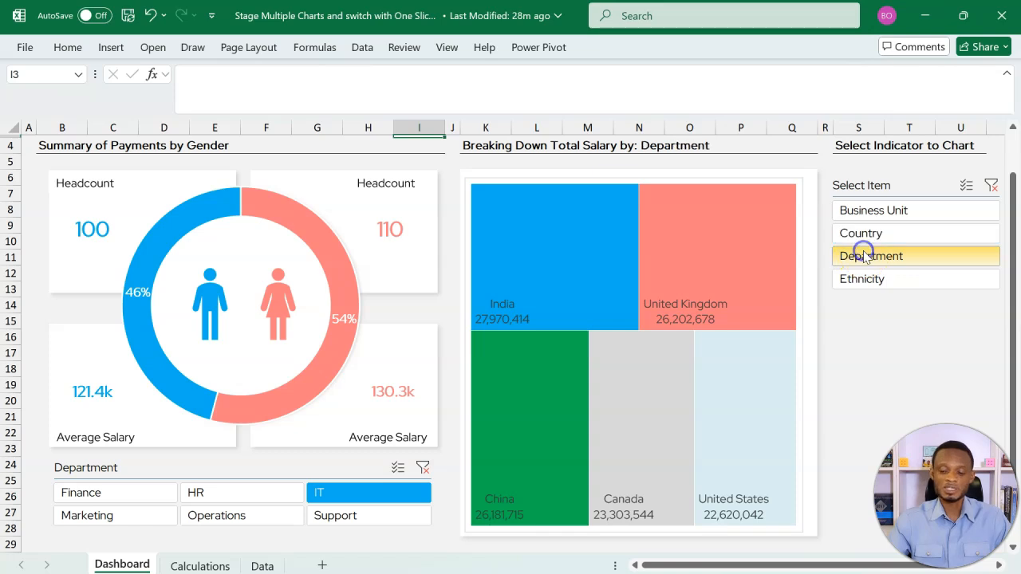
mouse_move(603, 270)
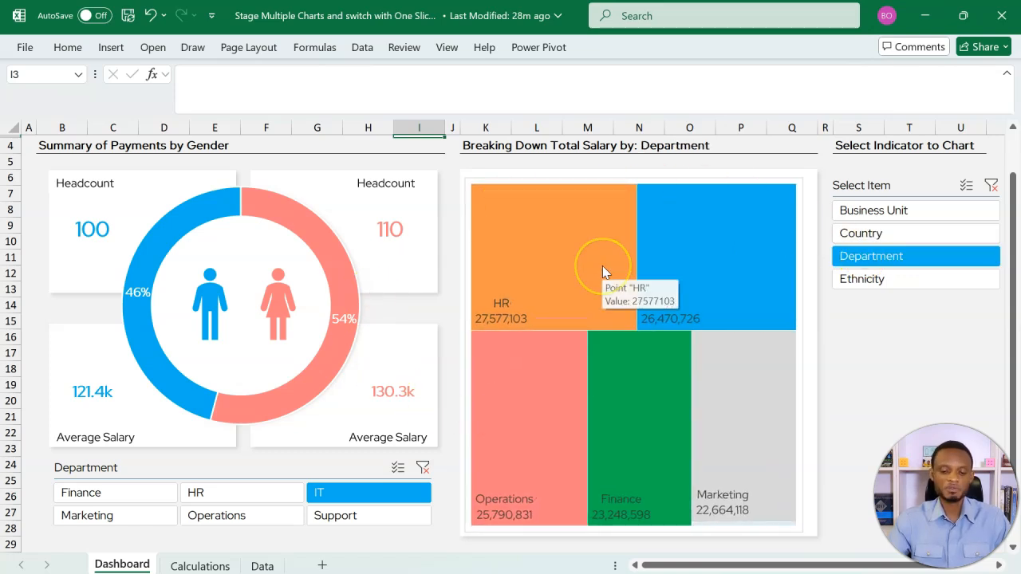
left_click(858, 280)
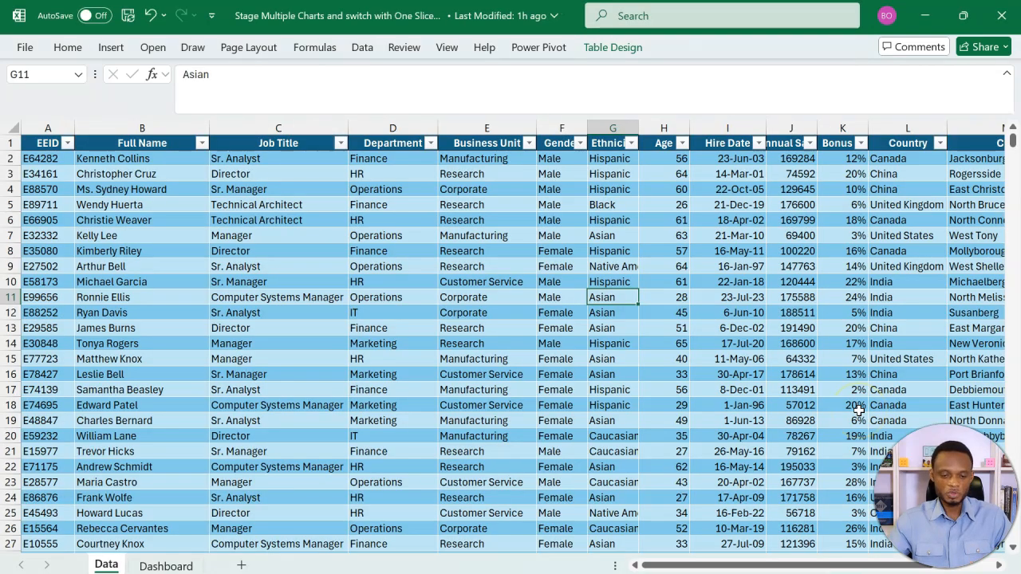
Examine the employee records on the Data sheet and check the table's name in its design settings.
left_click(519, 464)
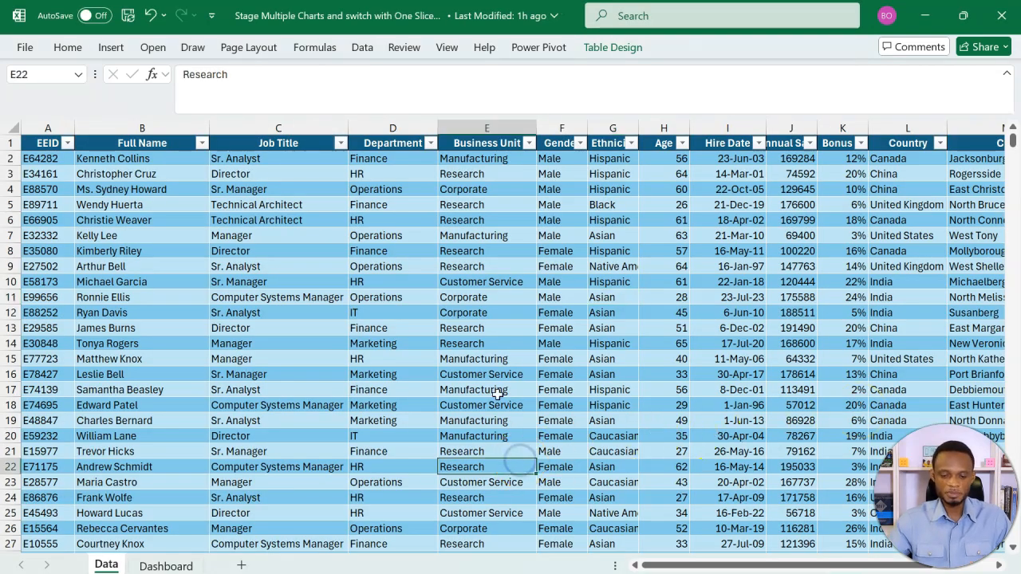
scroll(482, 363, "down", 1)
scroll(482, 363, "down", 2)
scroll(482, 363, "up", 3)
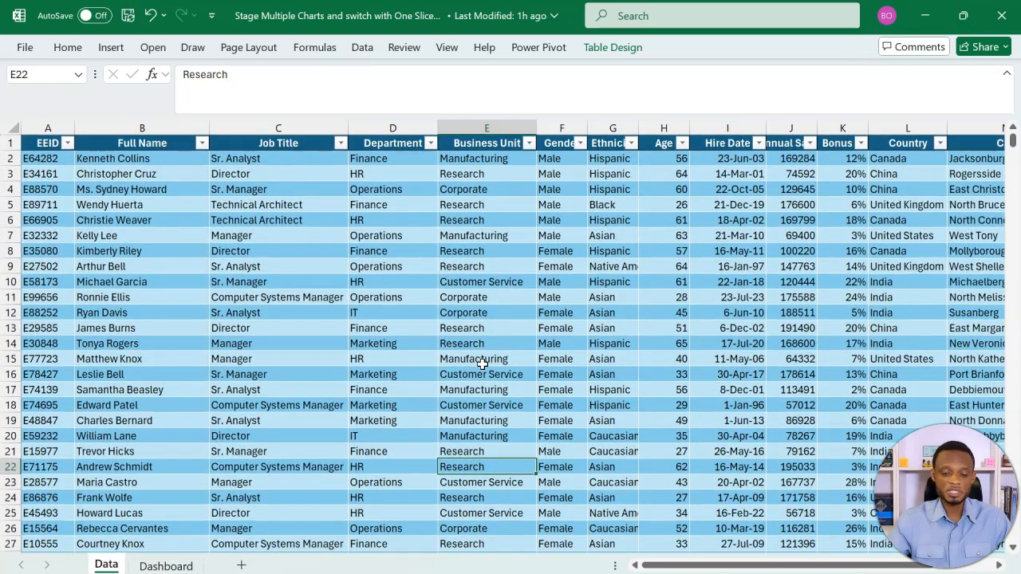
left_click(486, 220)
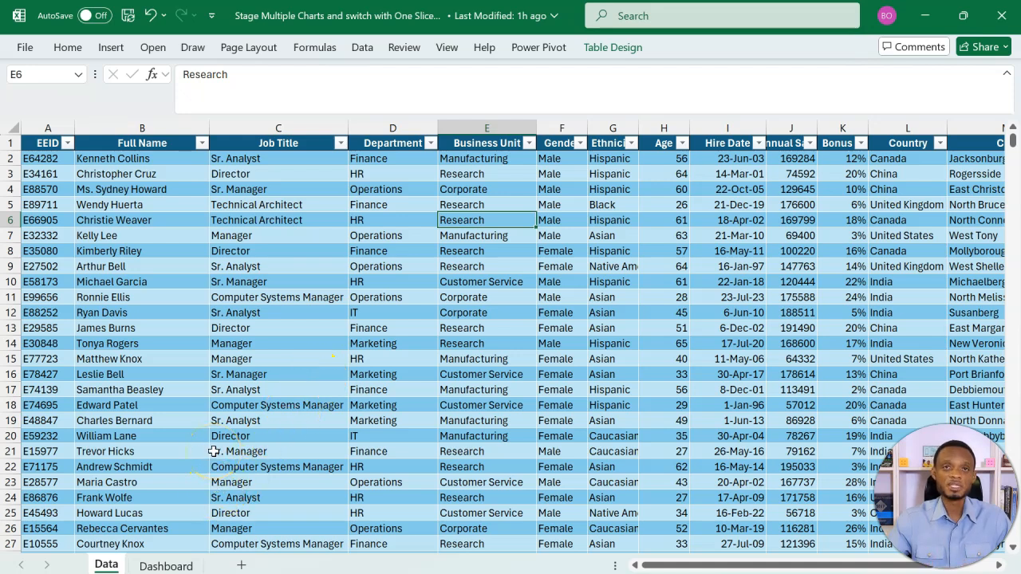
left_click(326, 344)
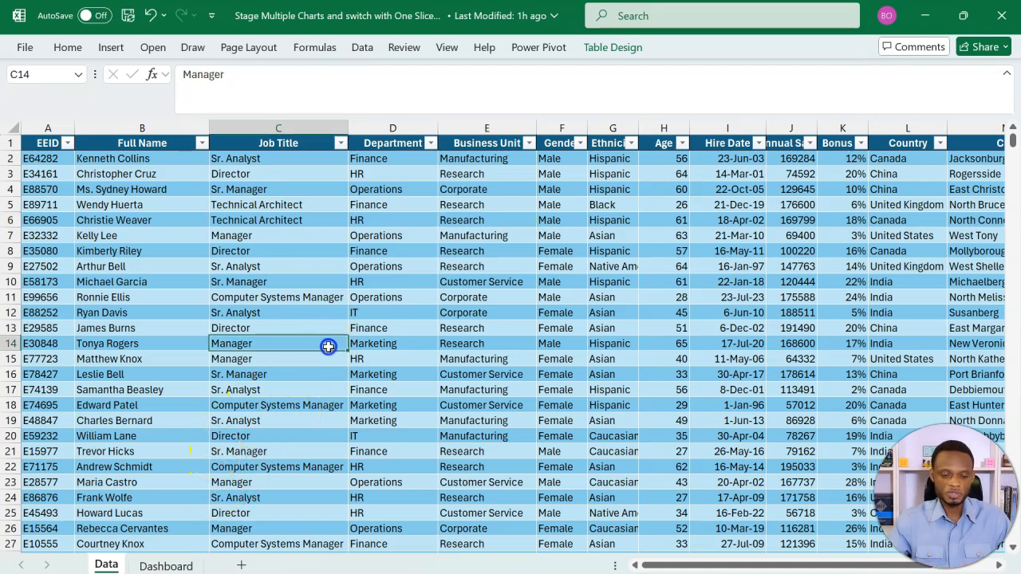
left_click(611, 47)
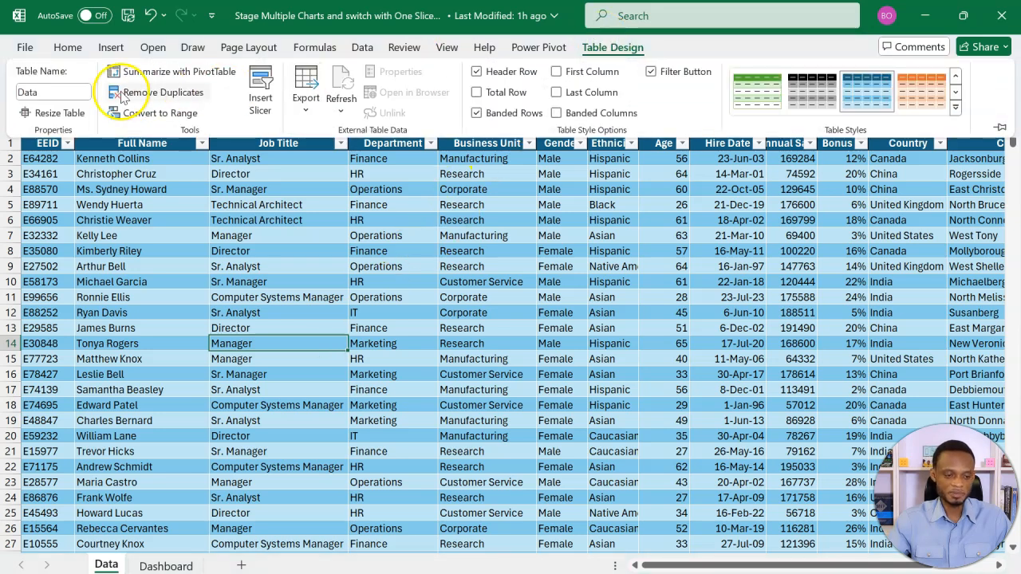
left_click(209, 232)
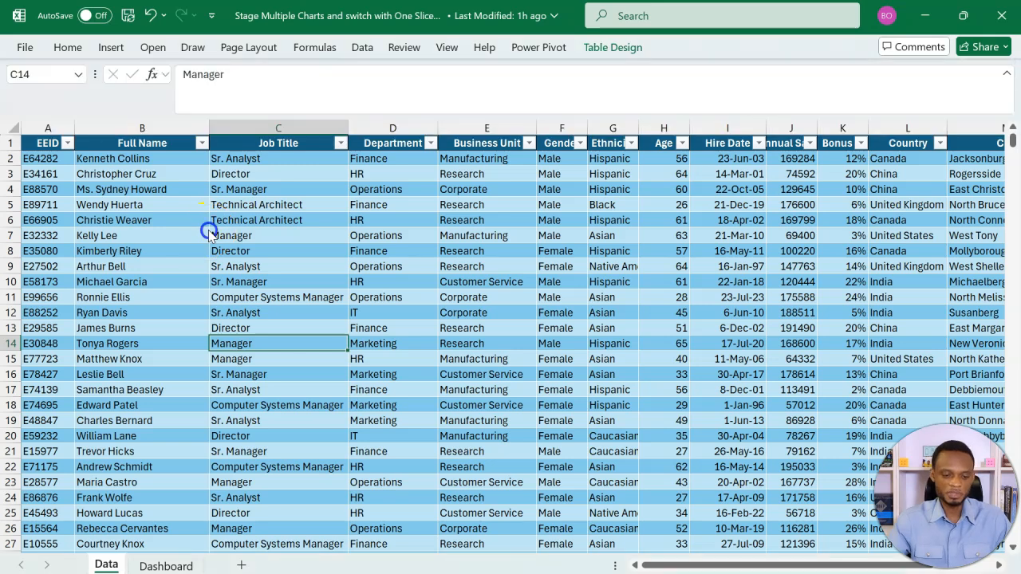
Create a PivotTable from the Data table on a new worksheet, adding the data to the Data Model.
left_click(207, 233)
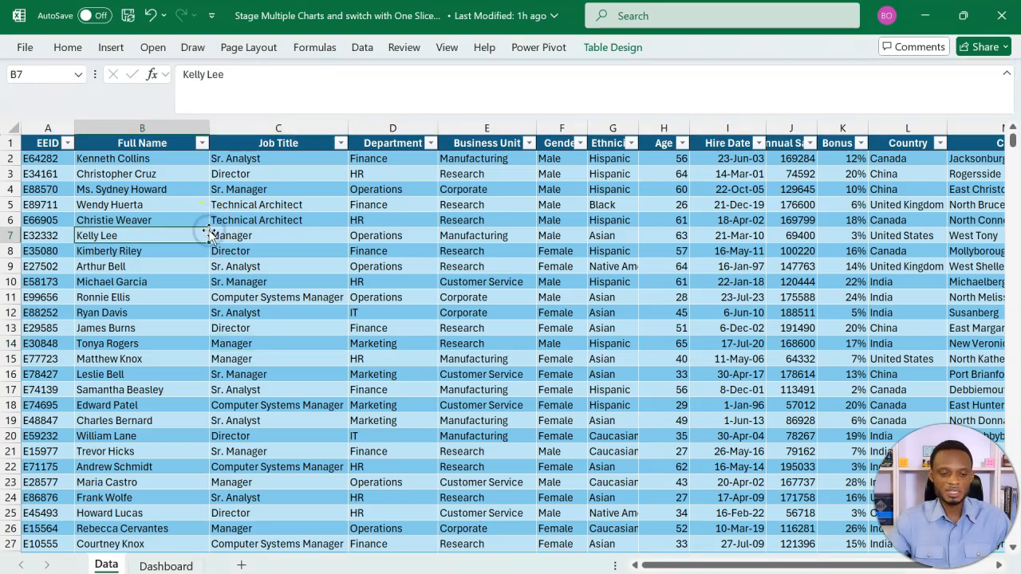
left_click(115, 45)
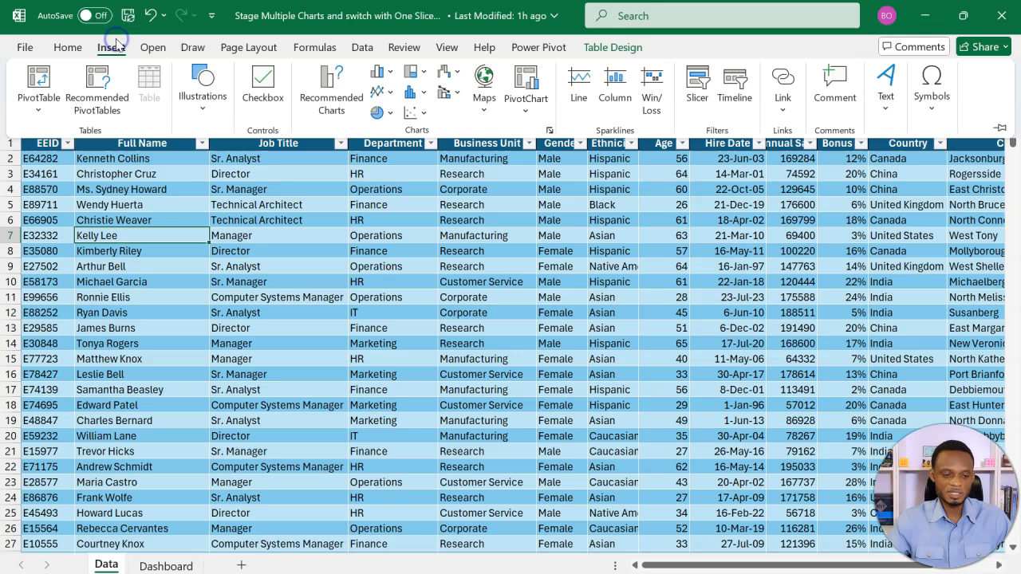
left_click(37, 86)
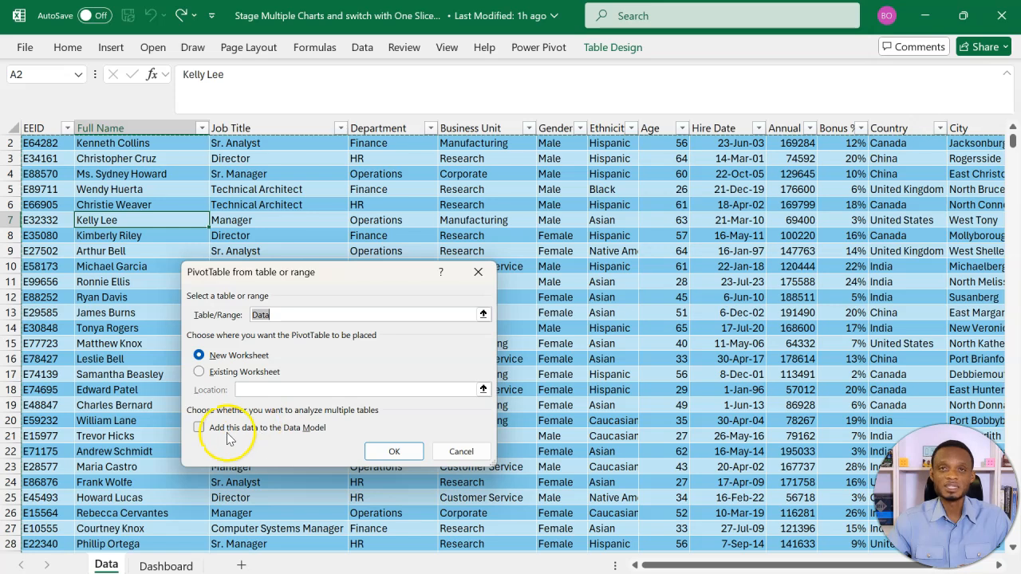
left_click(199, 429)
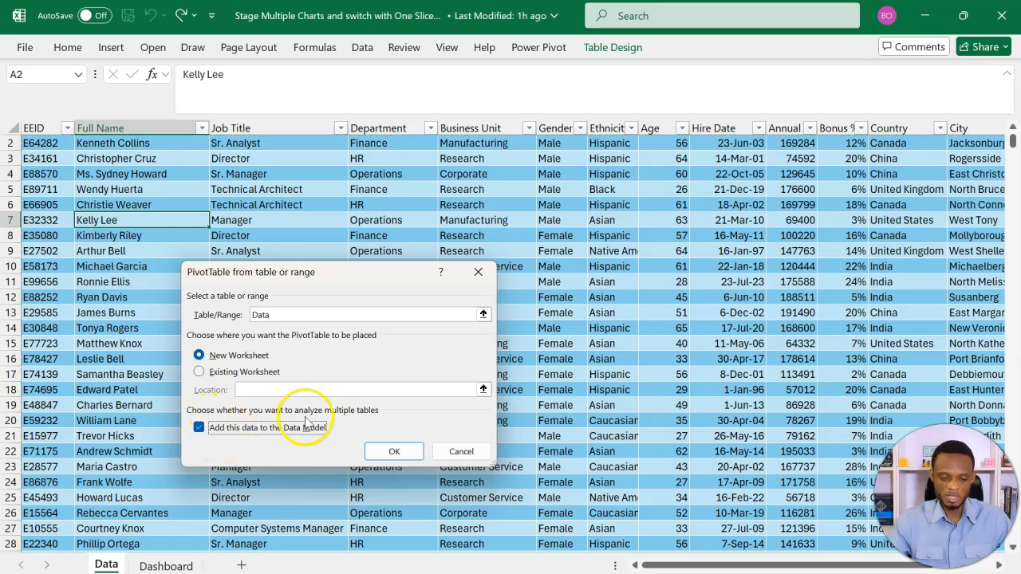
left_click(388, 452)
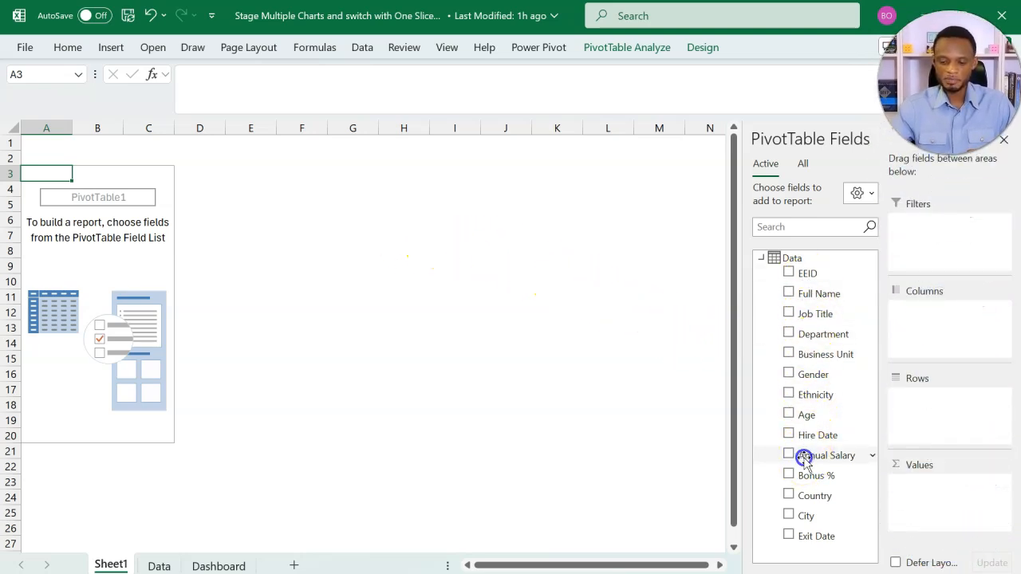
Add Annual Salary to the PivotTable's values and Gender to its rows.
left_click_drag(804, 459, 842, 480)
left_click_drag(915, 506, 915, 506)
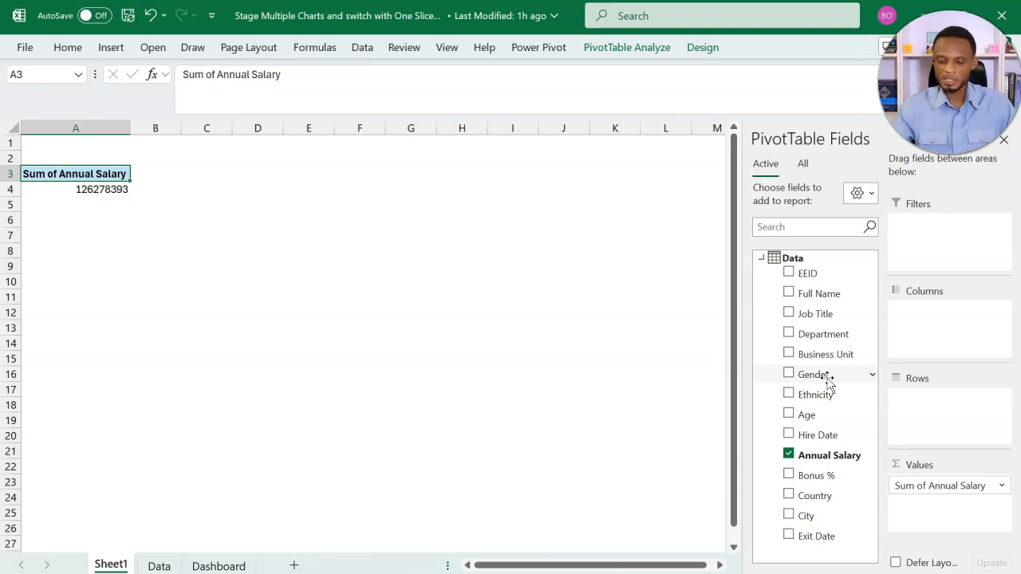
left_click_drag(826, 378, 907, 411)
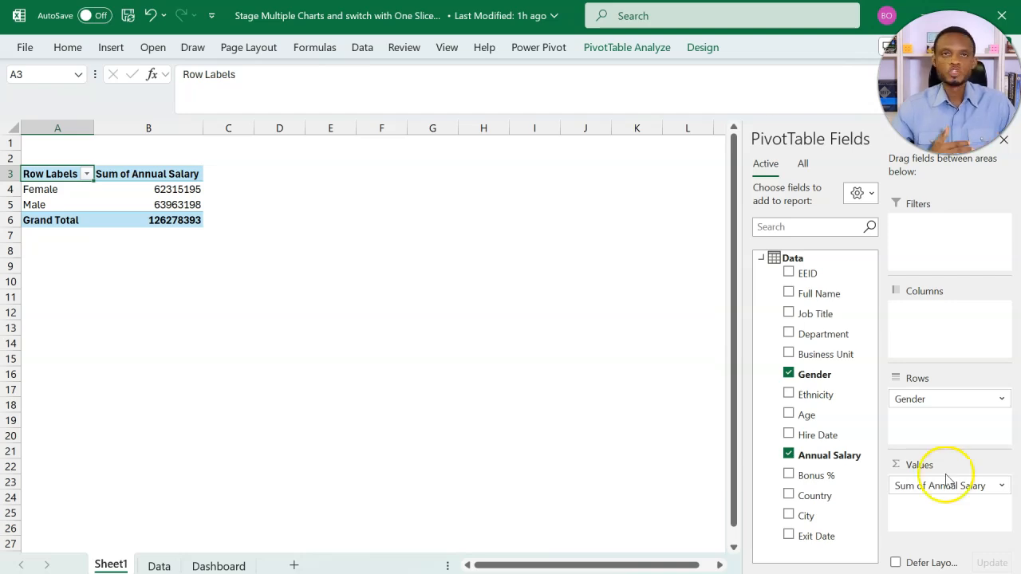
Change the Annual Salary value field to summarize by Average.
left_click(1002, 488)
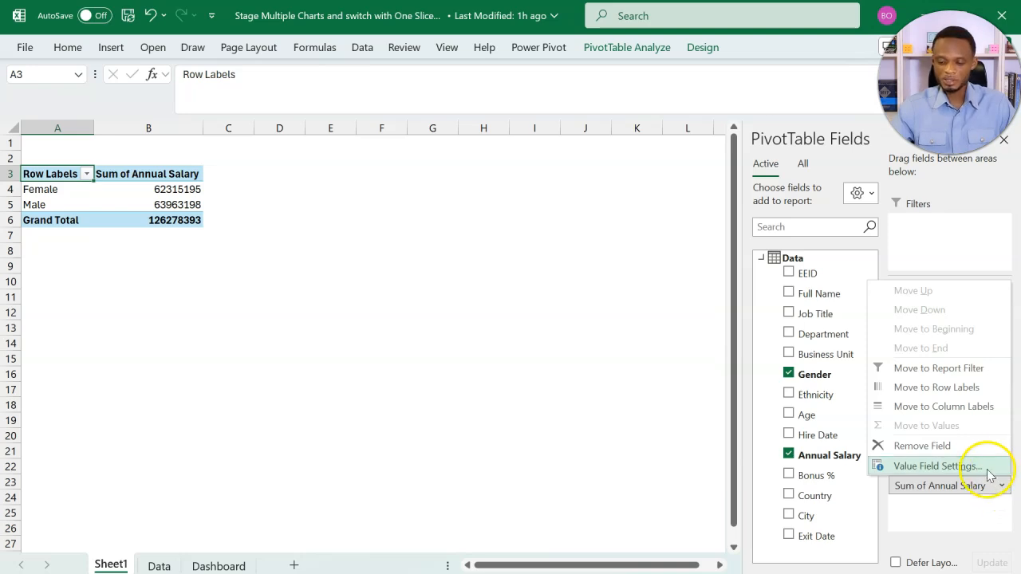
left_click(975, 467)
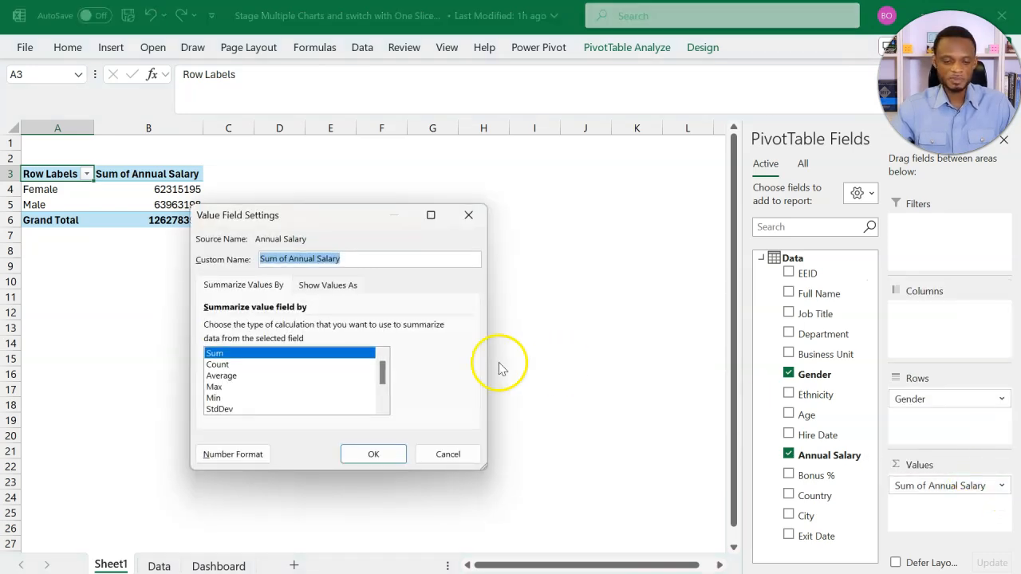
left_click(247, 378)
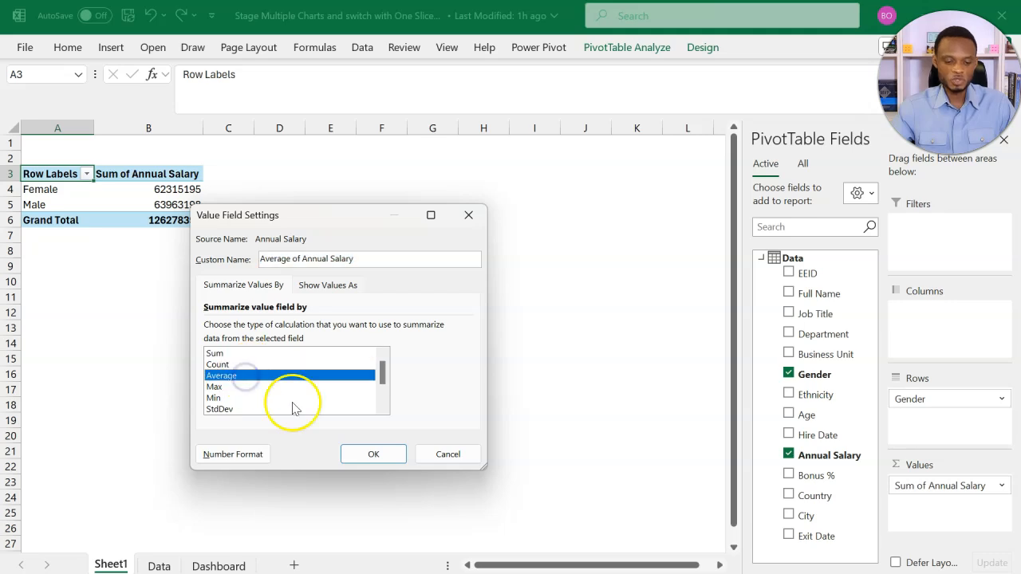
left_click(364, 456)
Format the average salaries with thousands separators and two decimals, and add Full Name to the PivotTable's values as a count.
left_click_drag(183, 189, 184, 220)
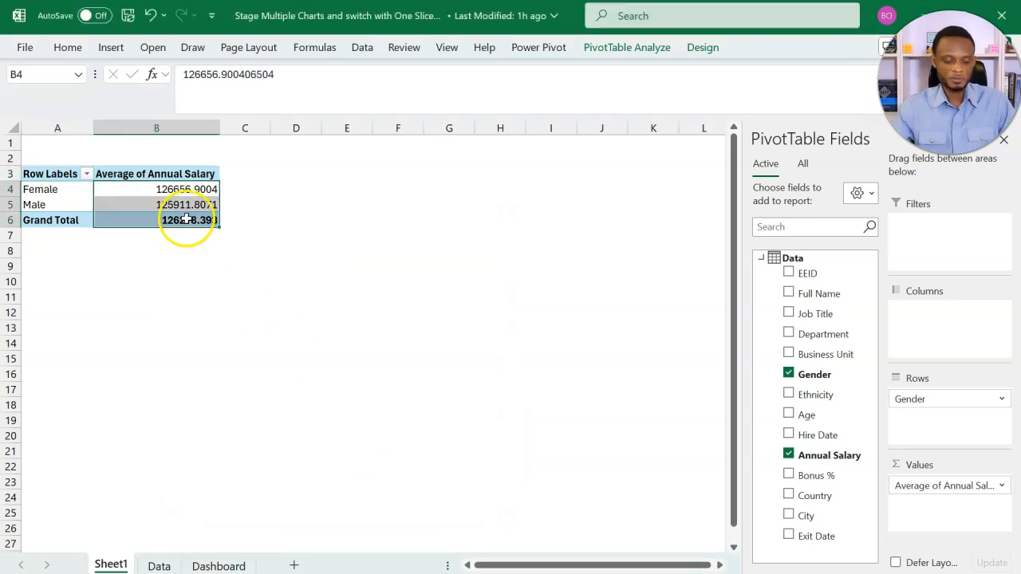
key("ctrl+shift+1")
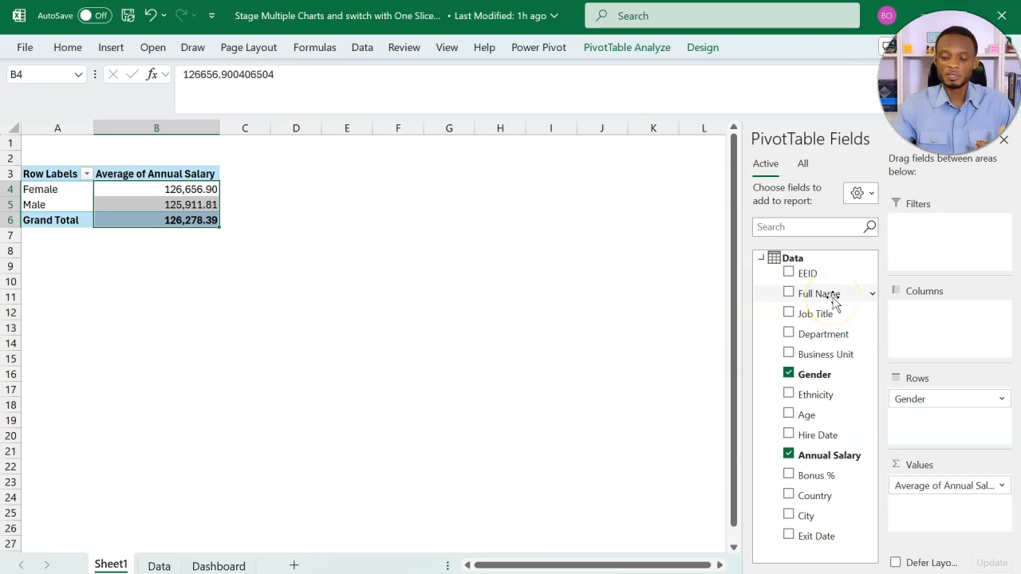
left_click_drag(833, 296, 945, 494)
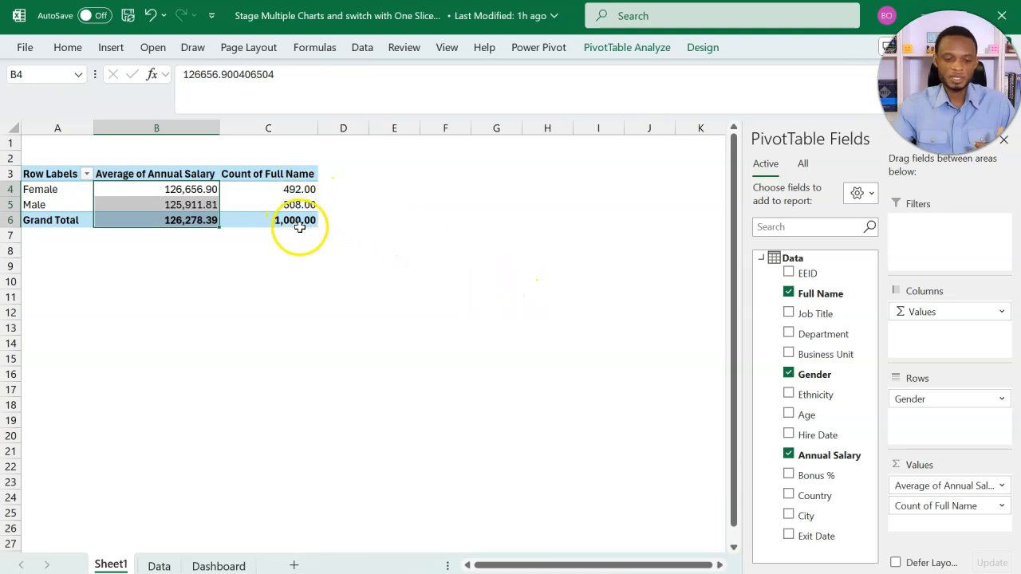
Format the Count of Full Name values in the General number format and open the Dashboard sheet.
left_click(303, 194)
left_click_drag(303, 193, 303, 217)
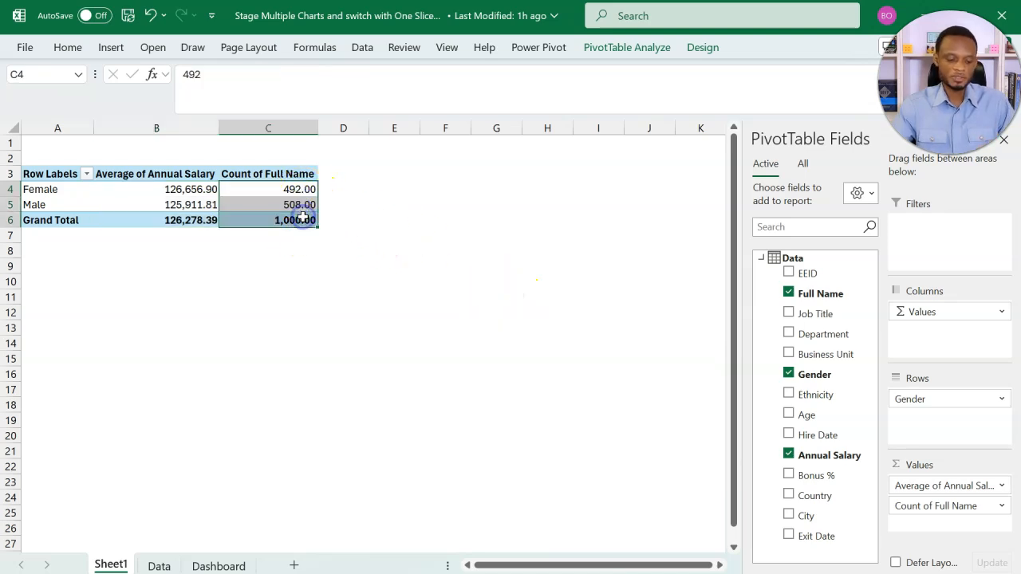
key("ctrl+shift+asciitilde")
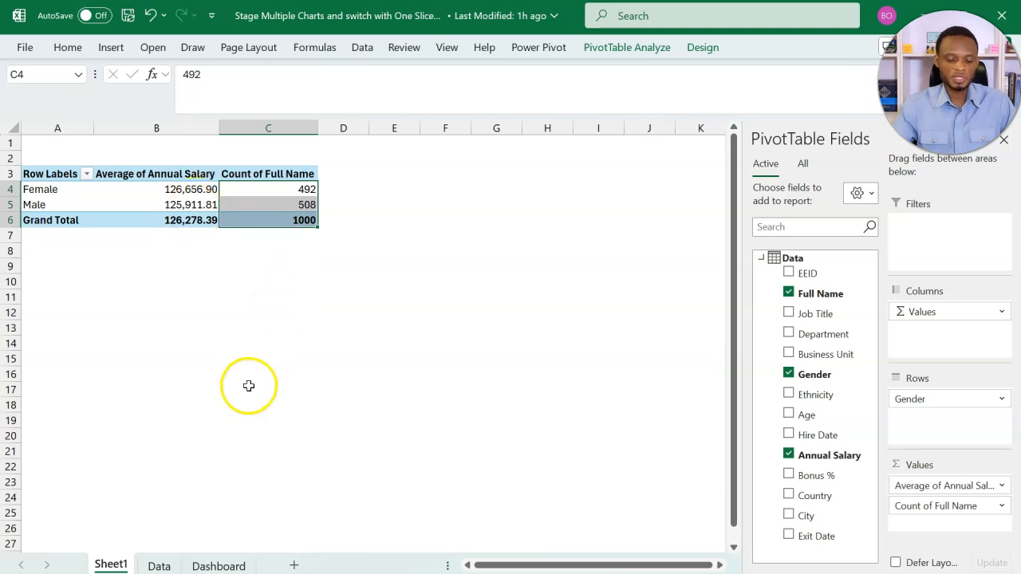
left_click(223, 565)
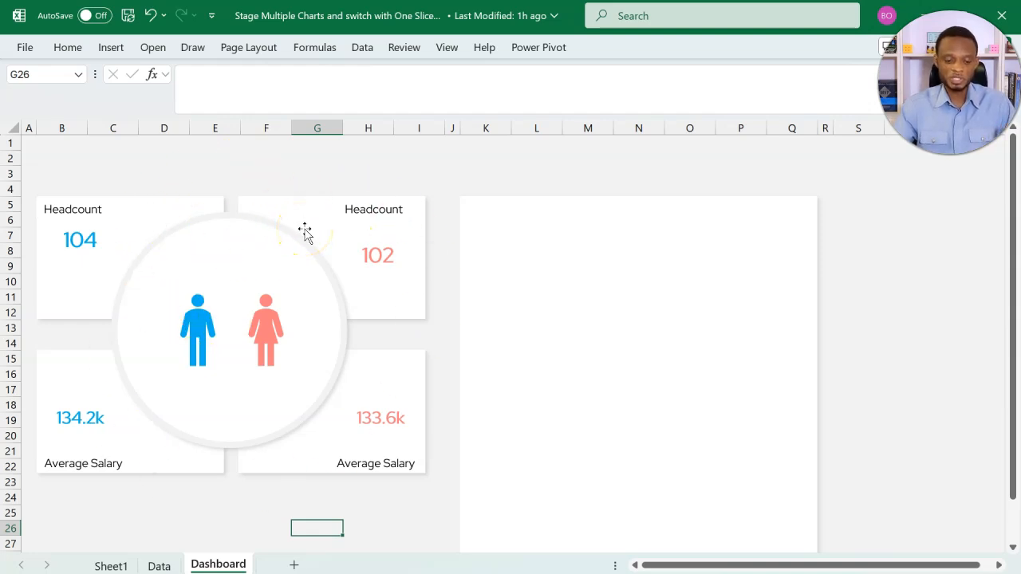
Shift the large circle sideways to examine the card rectangles behind it, and undo the move.
left_click(241, 244)
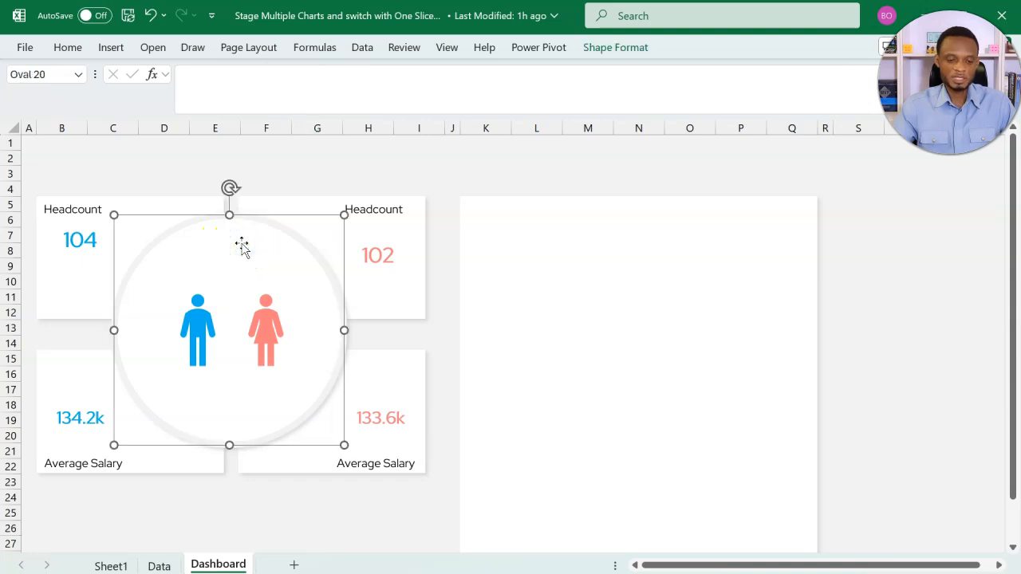
left_click_drag(241, 244, 320, 239)
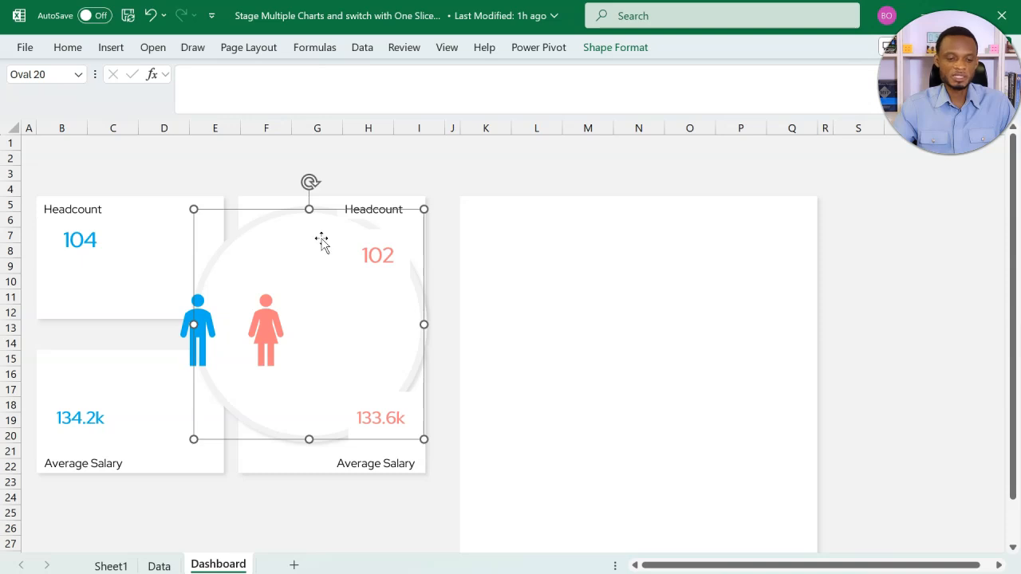
left_click(147, 205)
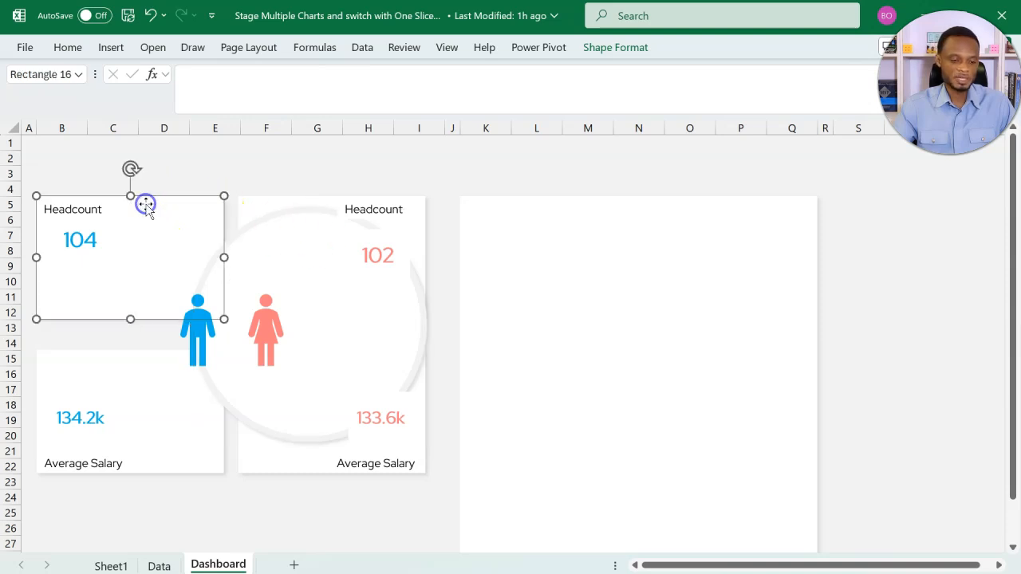
left_click(237, 206)
left_click(147, 351)
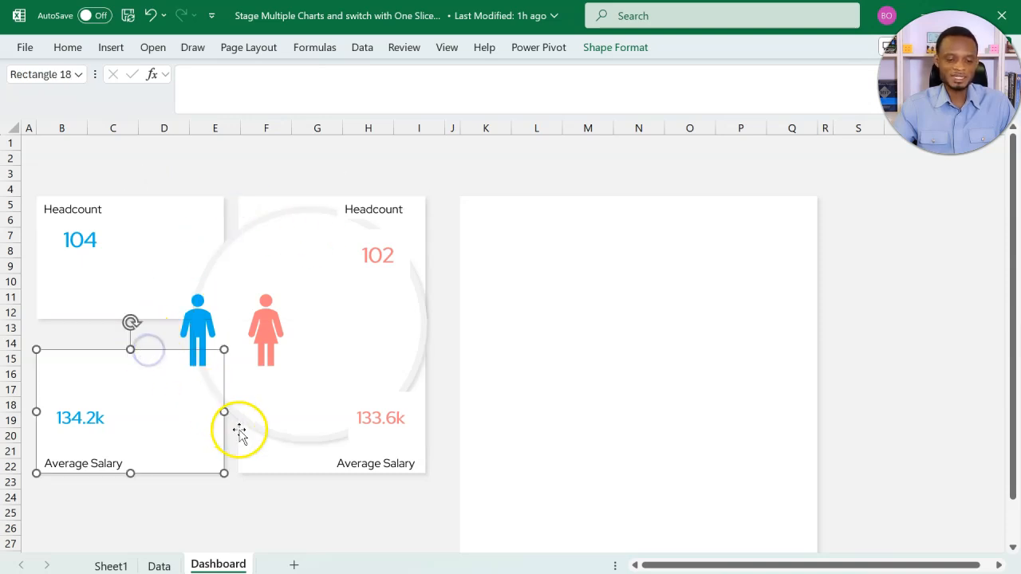
left_click(244, 436)
key("ctrl+z")
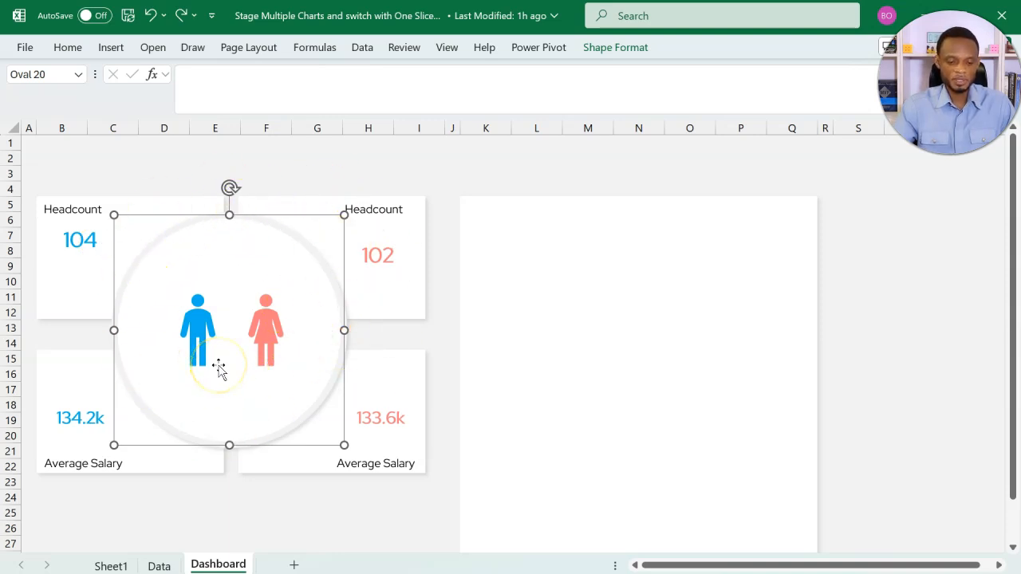
left_click(256, 176)
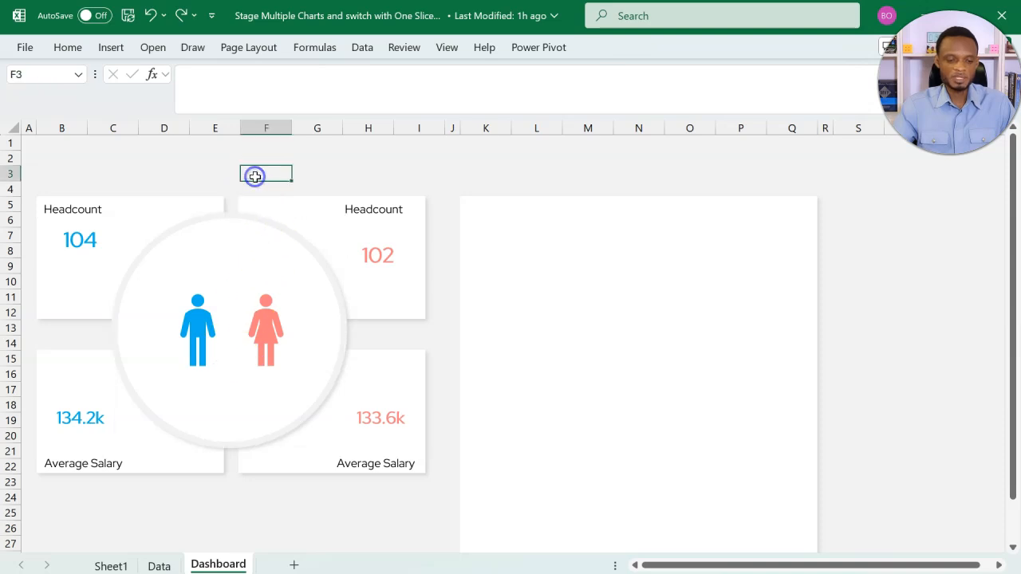
Link the blue male headcount text box to the Male count in Sheet1!C5.
left_click(90, 241)
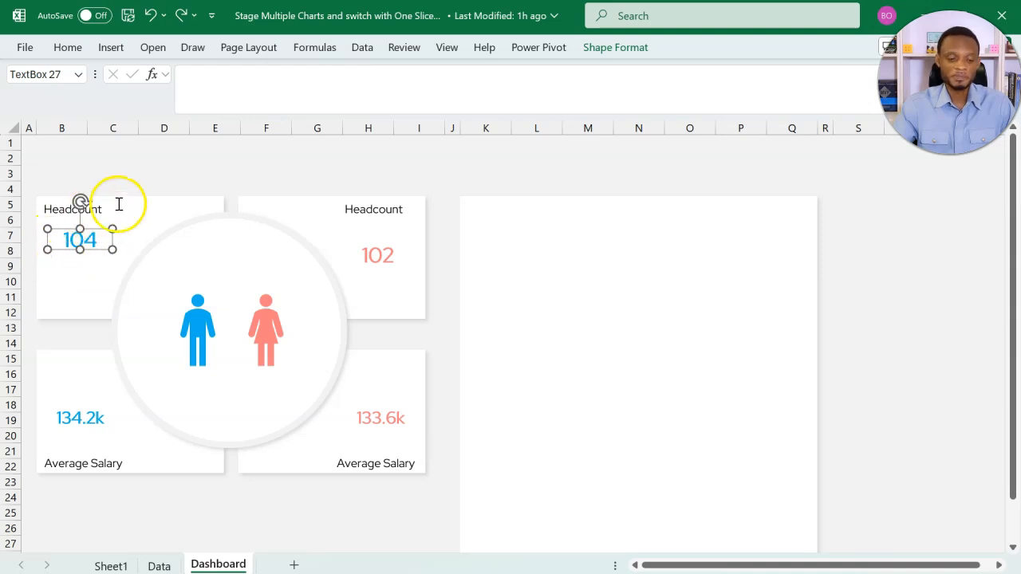
left_click(265, 90)
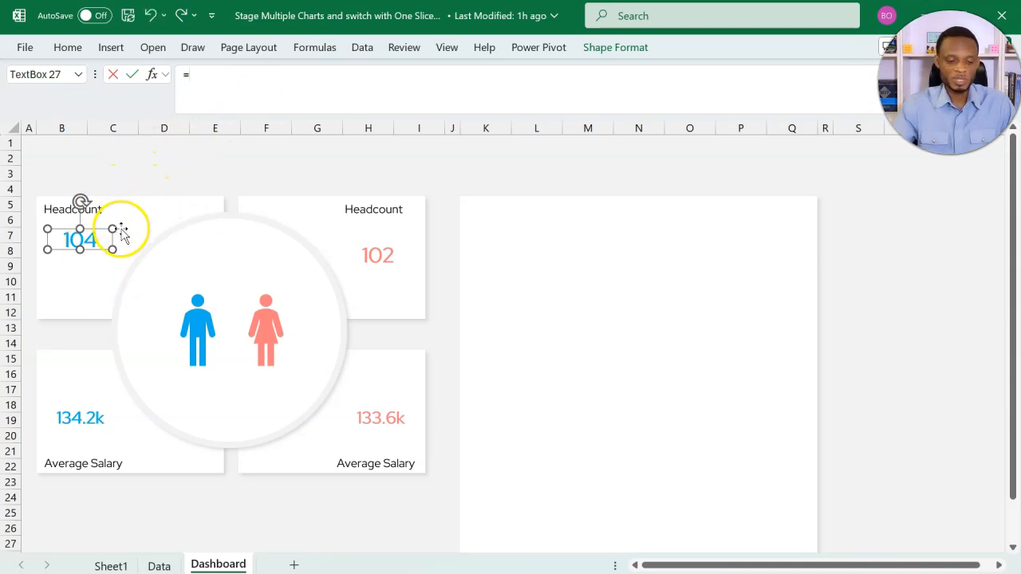
left_click(116, 565)
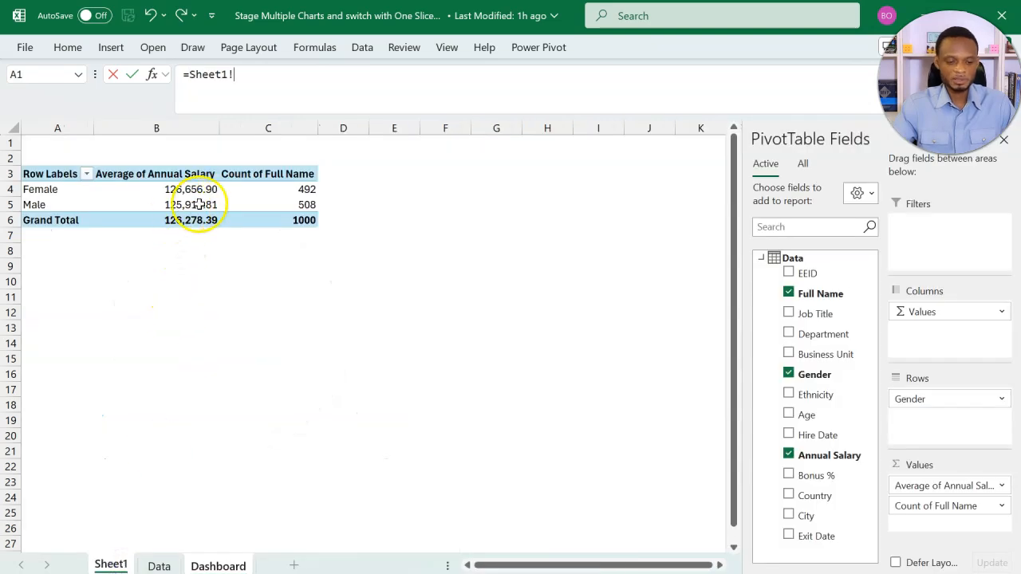
left_click(300, 207)
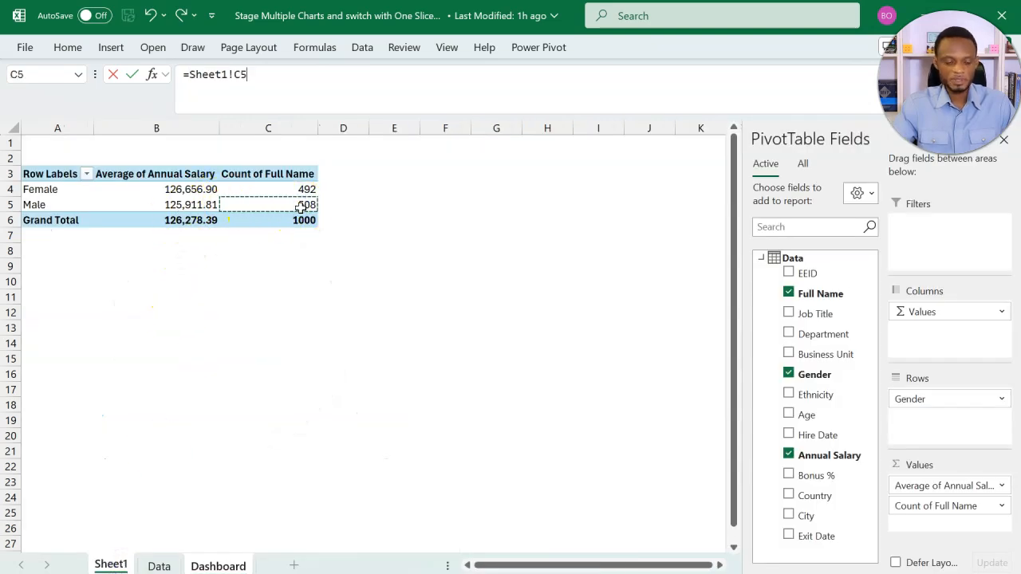
key("Return")
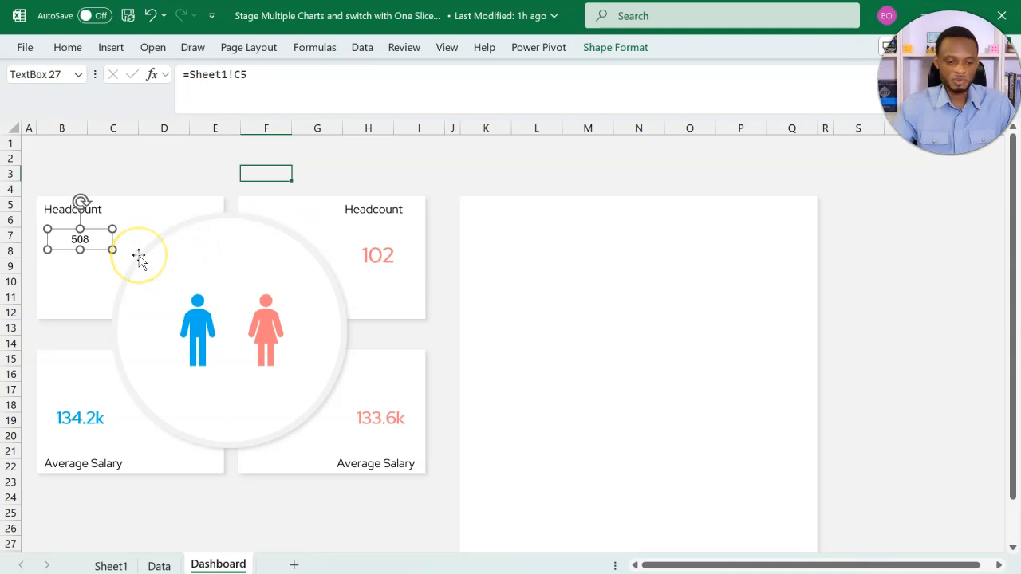
Link the pink female headcount text box to the Female count in Sheet1!C4.
left_click(372, 253)
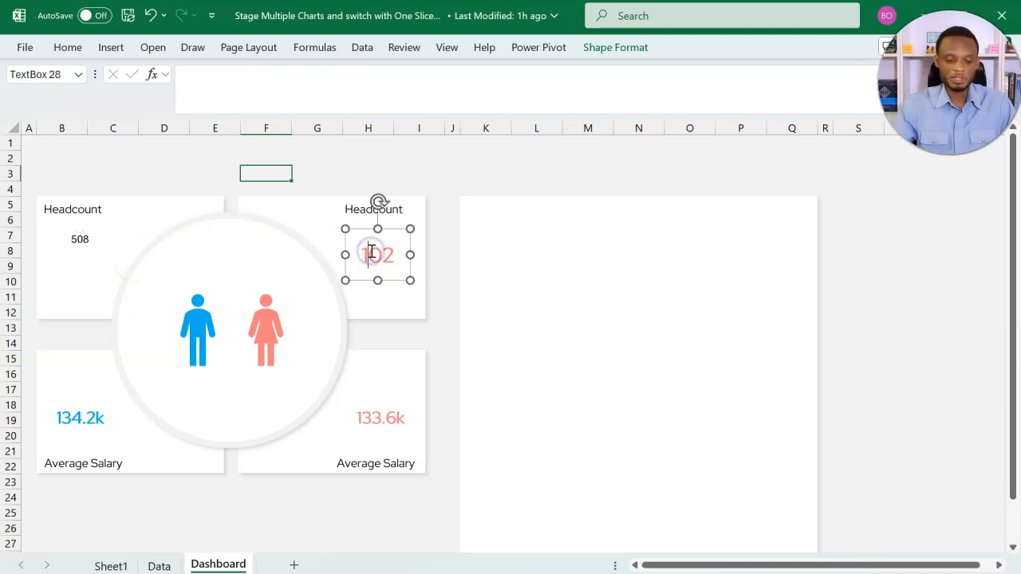
left_click(391, 232)
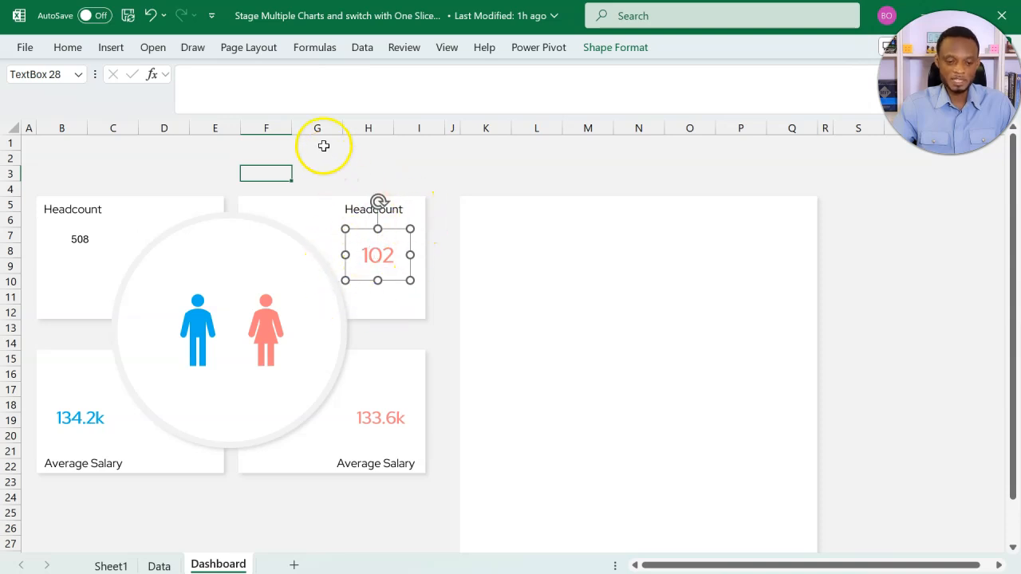
left_click(320, 86)
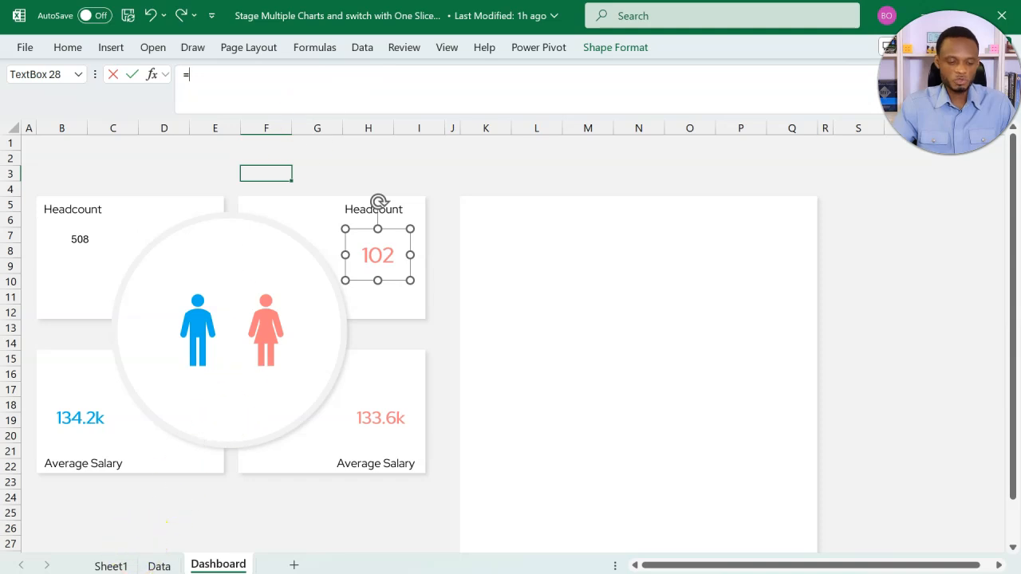
left_click(127, 566)
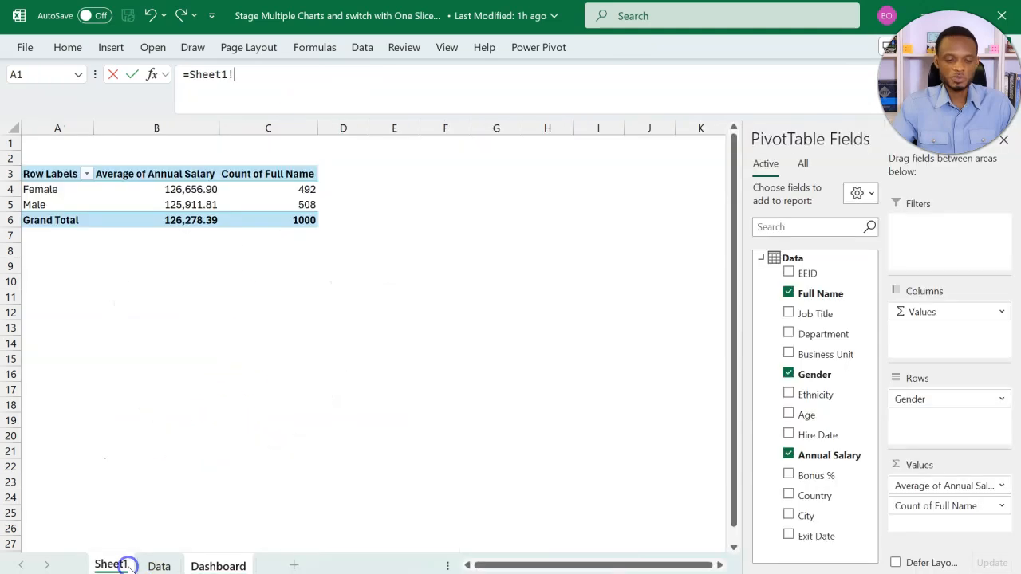
left_click(309, 193)
key("Return")
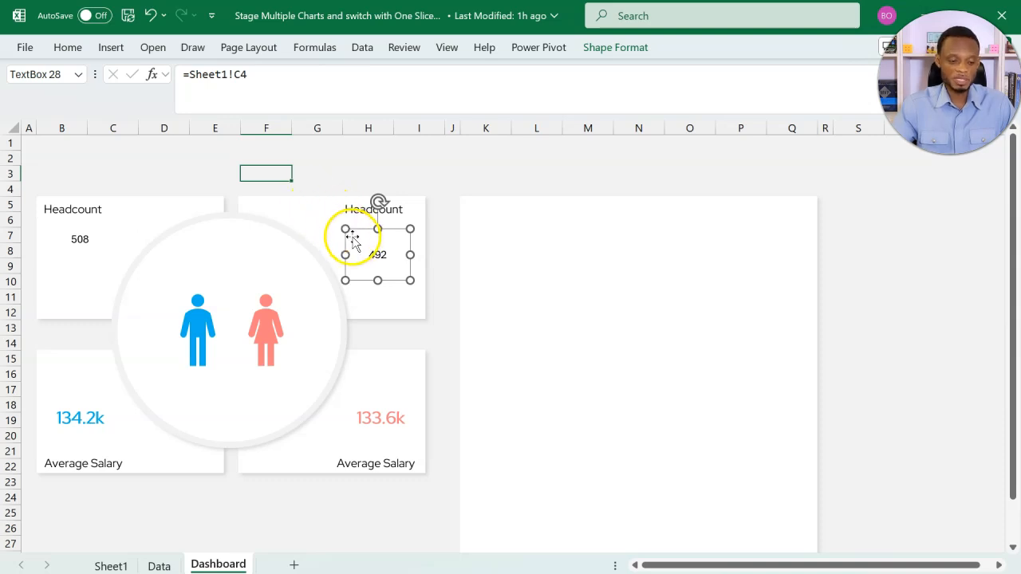
Apply the custom number format 0.0,"k" to the average annual salaries in B4:B6 of Sheet1.
left_click(90, 411)
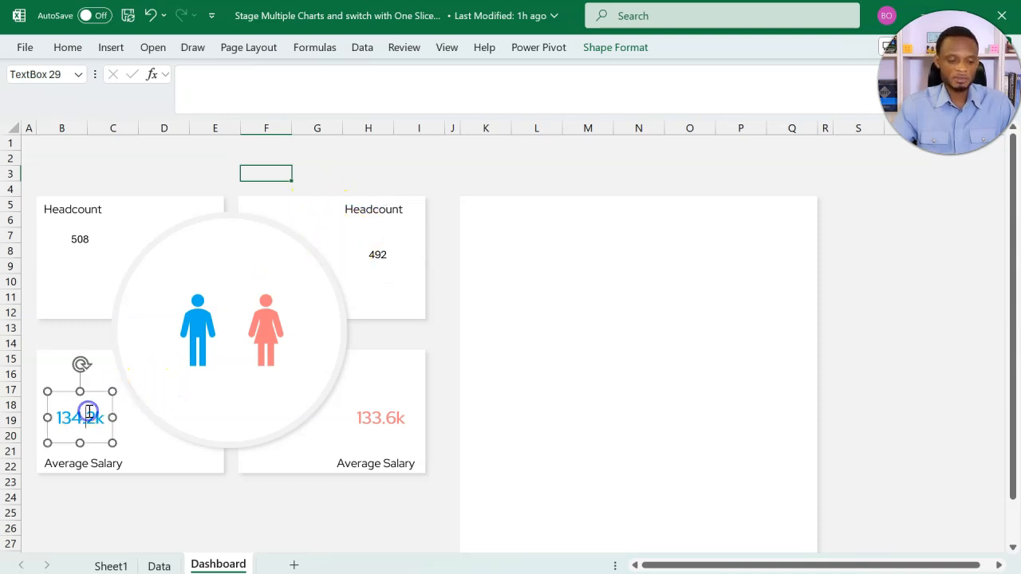
left_click(111, 565)
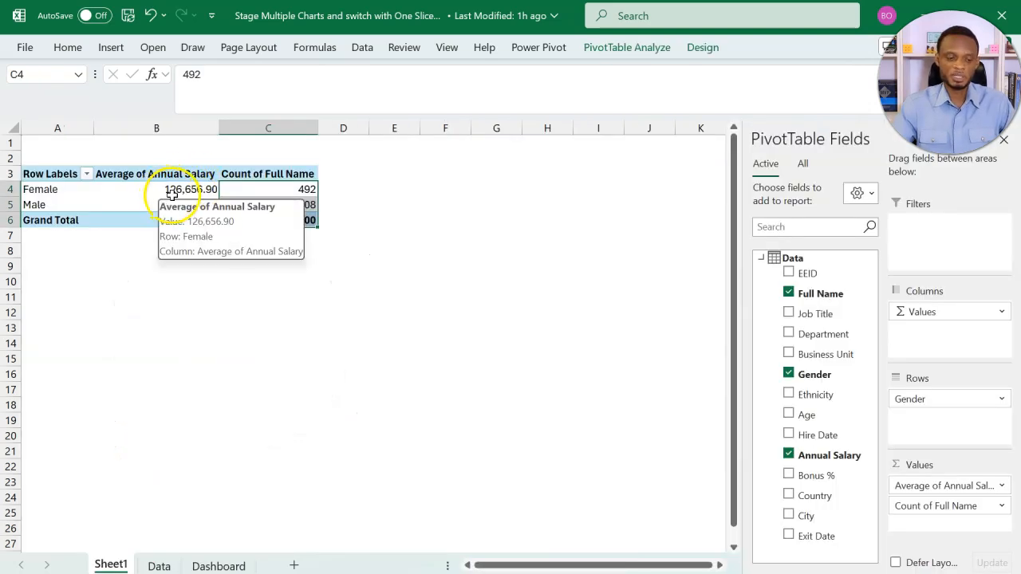
left_click(192, 192)
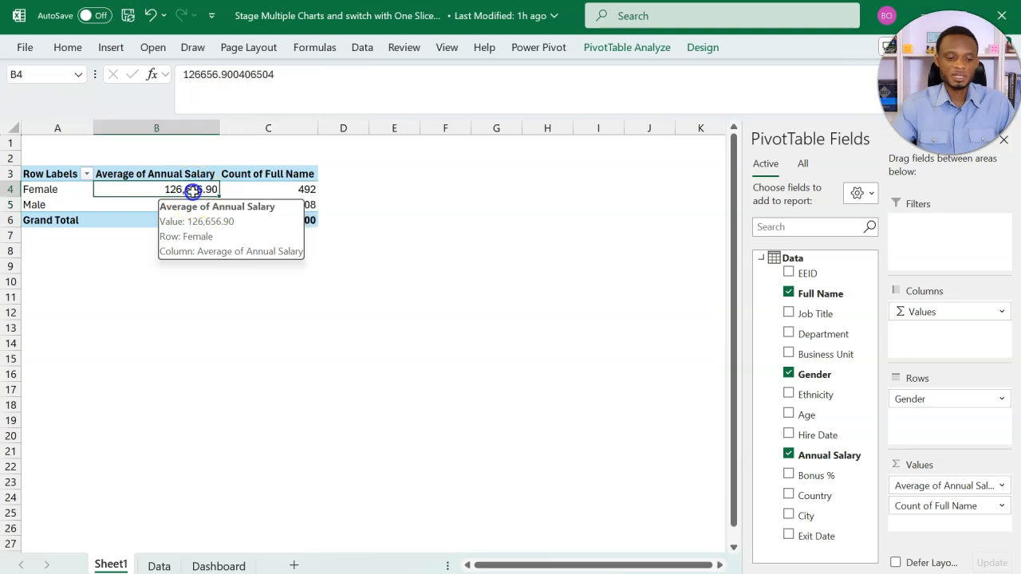
left_click_drag(192, 192, 200, 221)
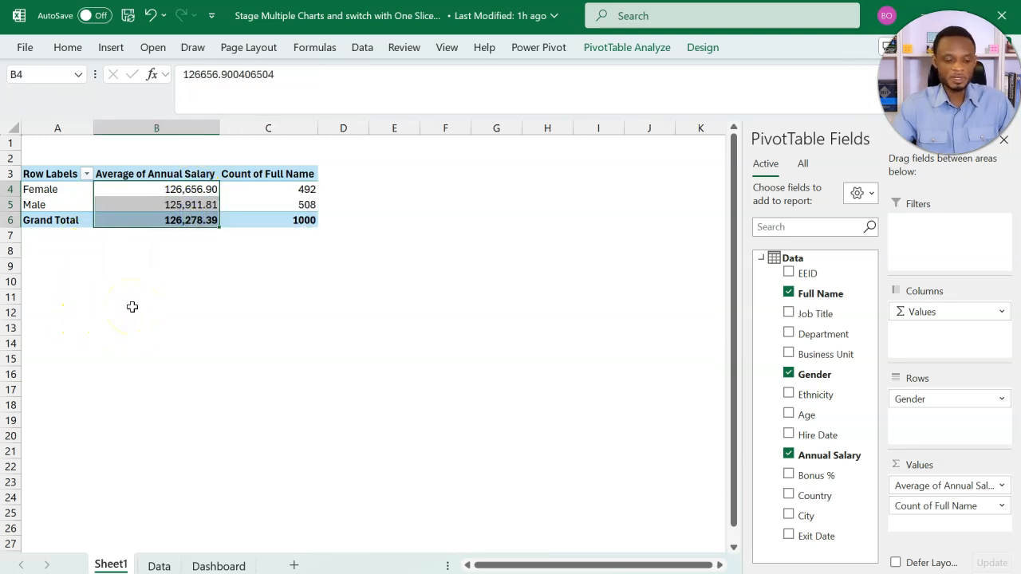
key("ctrl+1")
left_click(163, 331)
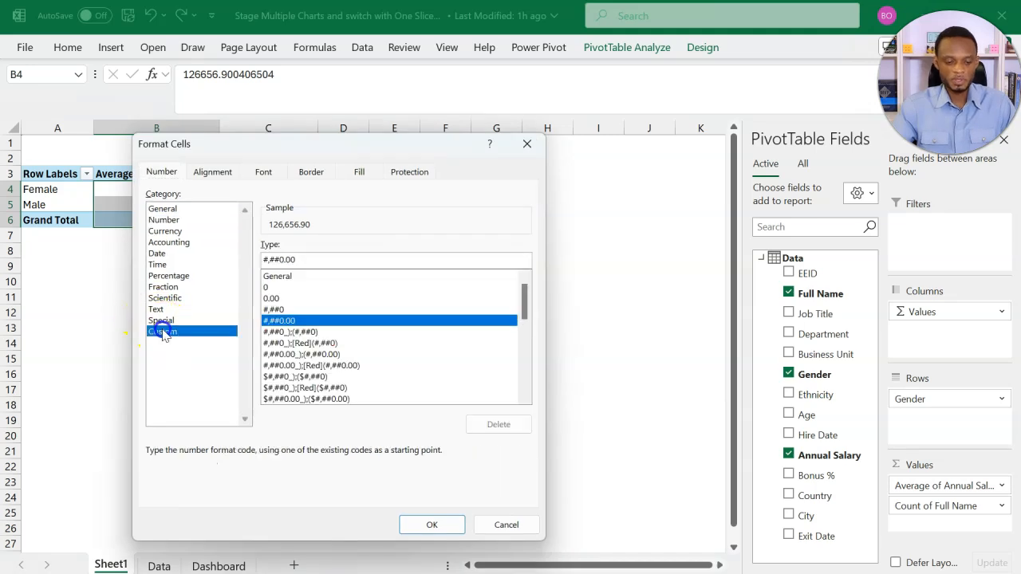
left_click(305, 260)
left_click_drag(306, 261, 239, 260)
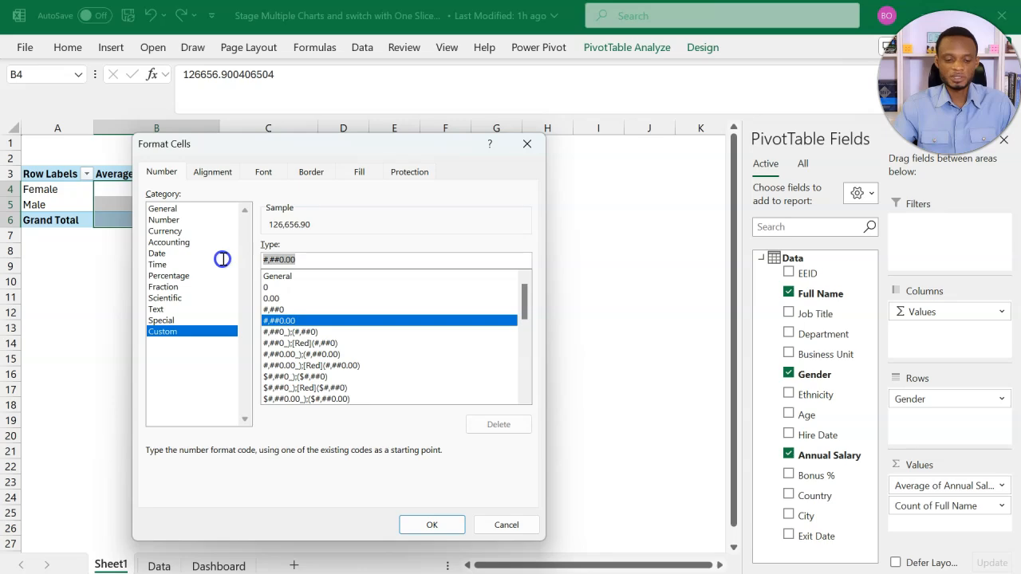
type("0")
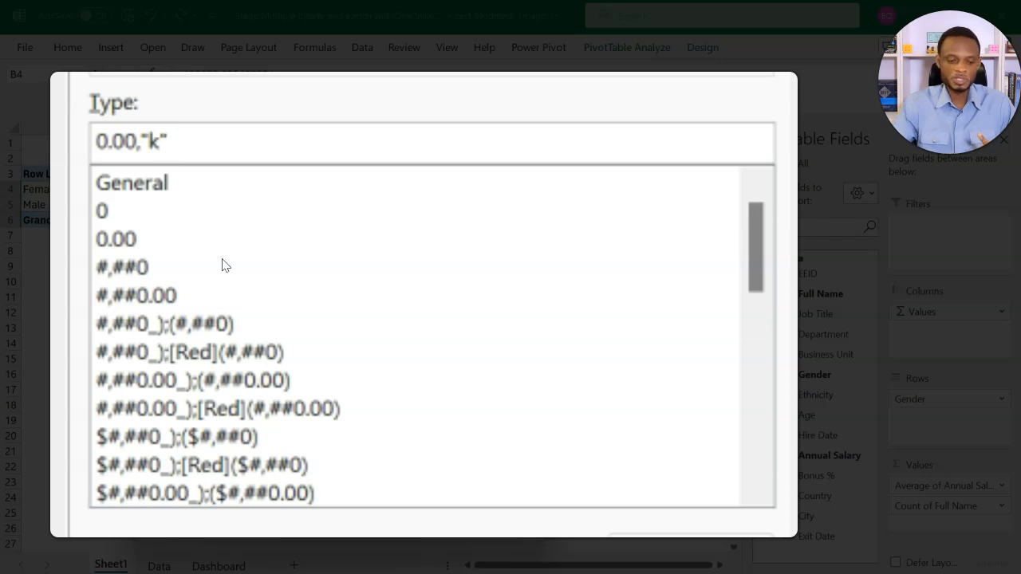
left_click(126, 142)
key("Delete")
key("Delete")
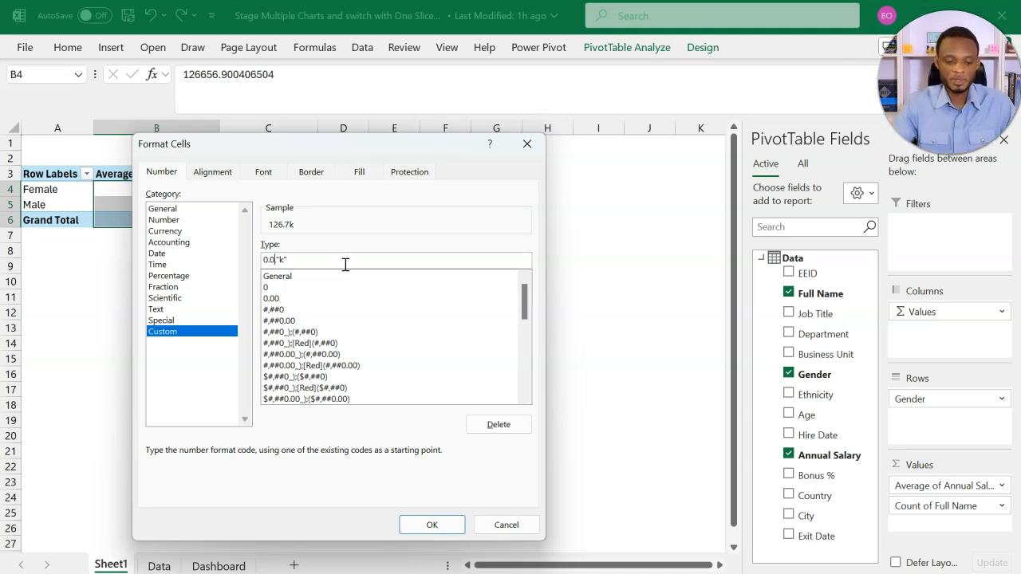
left_click(432, 525)
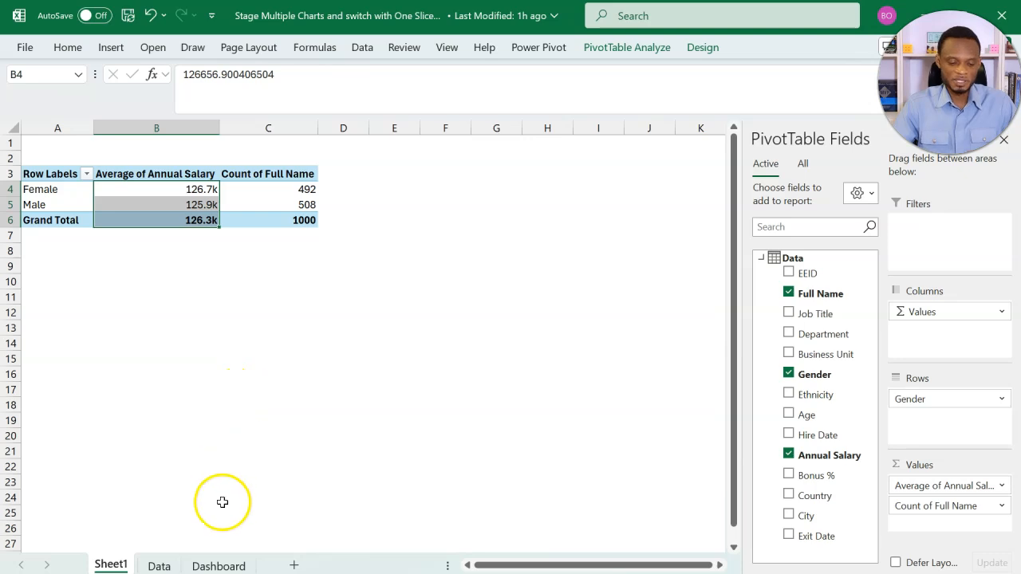
Link the blue male average salary text box on the Dashboard sheet to Sheet1!B5.
left_click(211, 566)
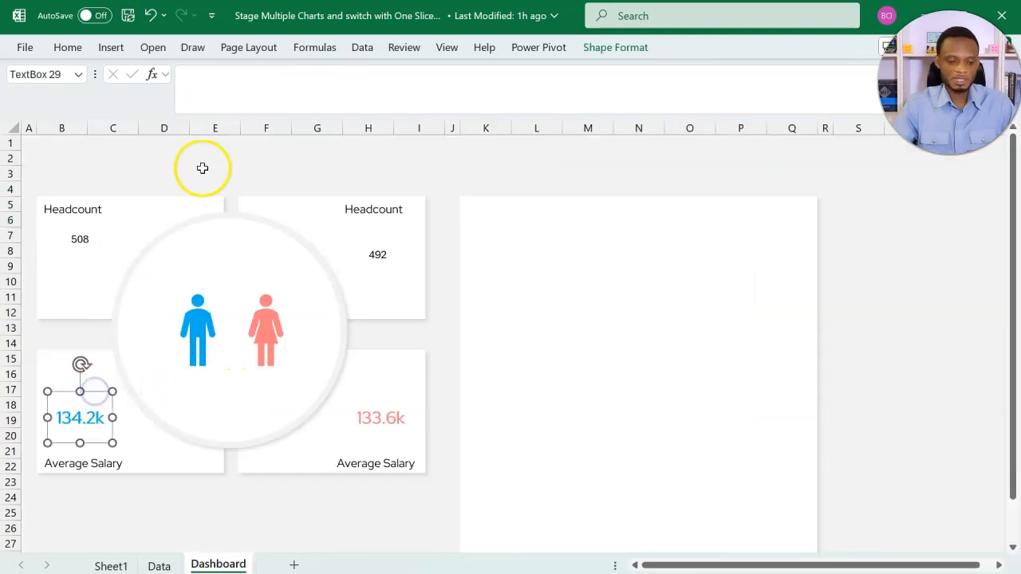
left_click(225, 90)
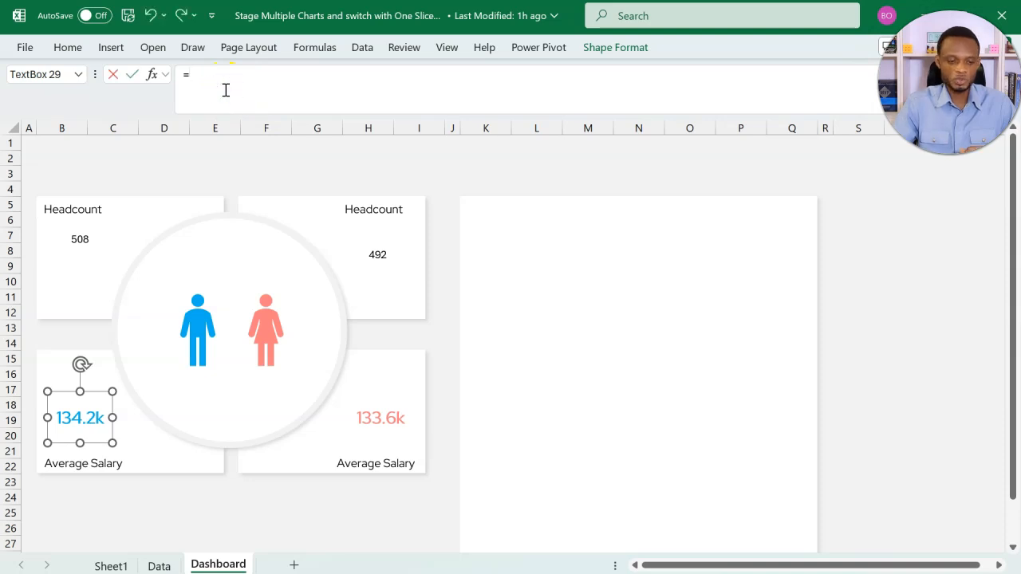
left_click(111, 565)
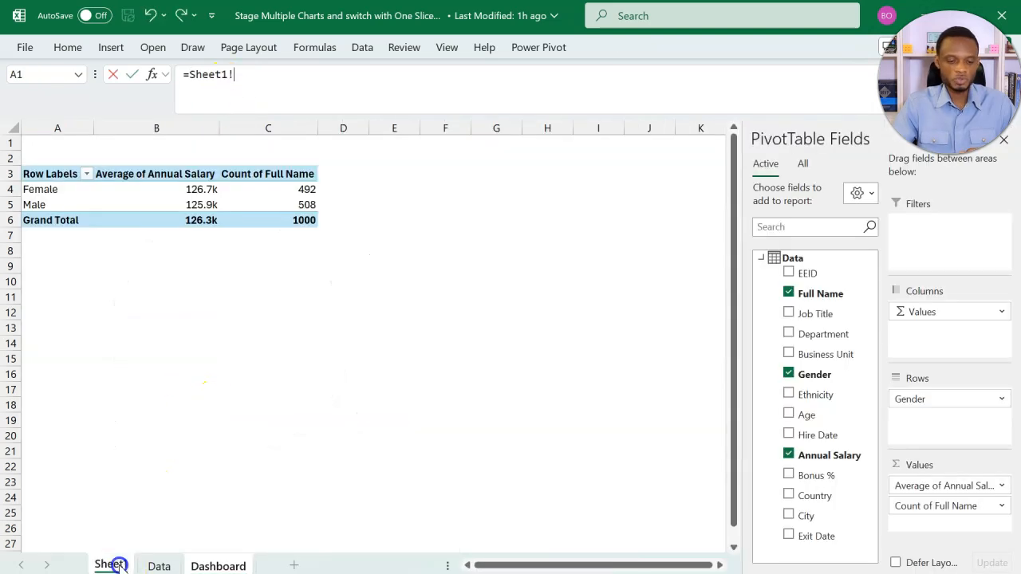
left_click(202, 205)
key("Return")
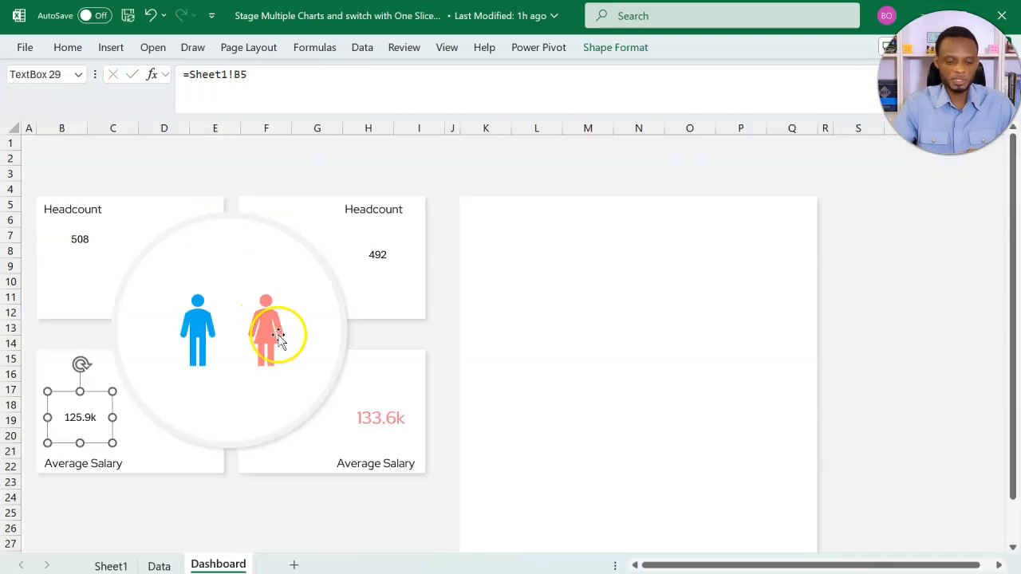
Link the pink female average salary text box to Sheet1!B4.
left_click(378, 410)
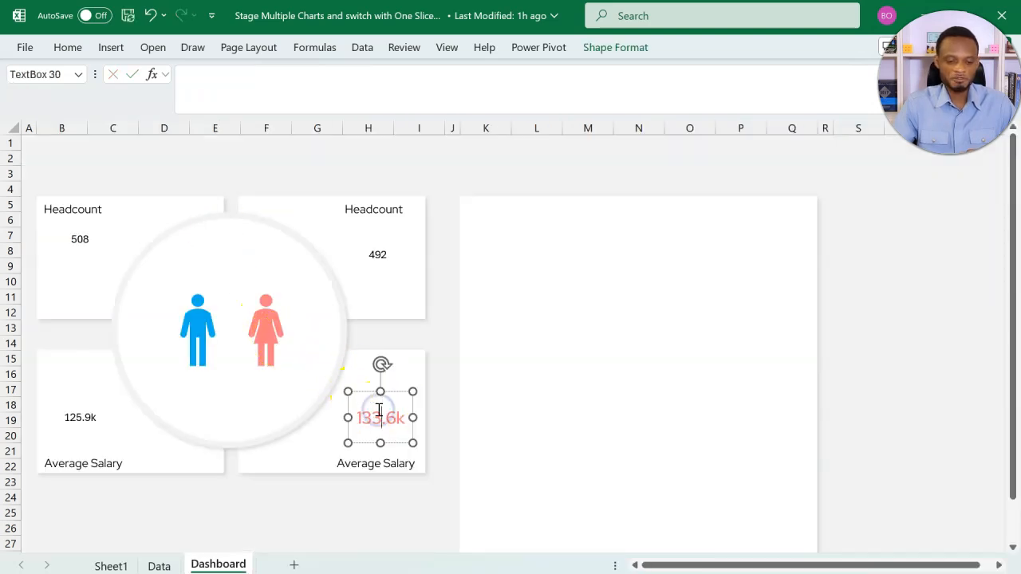
left_click(391, 392)
left_click(335, 86)
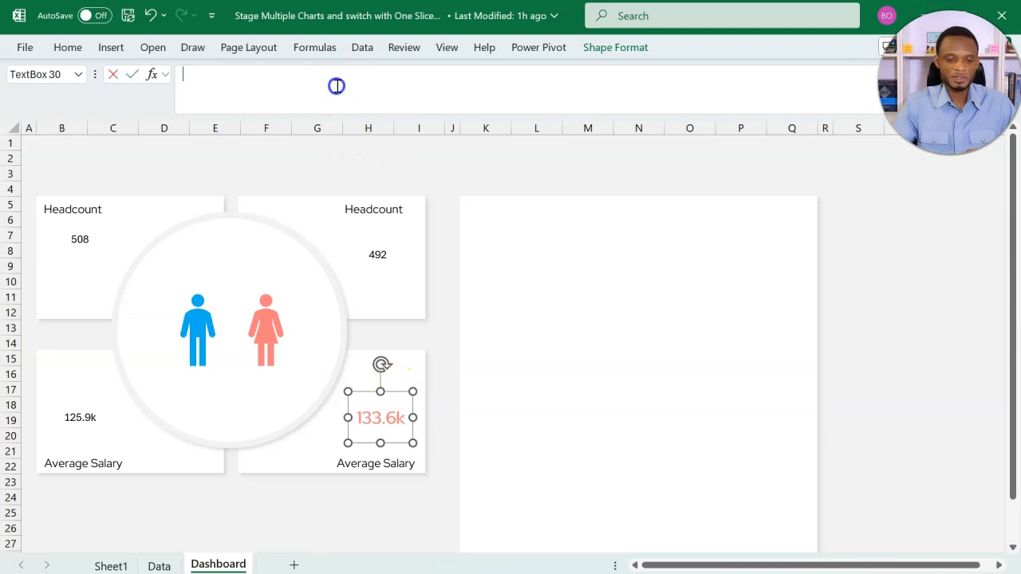
type("=")
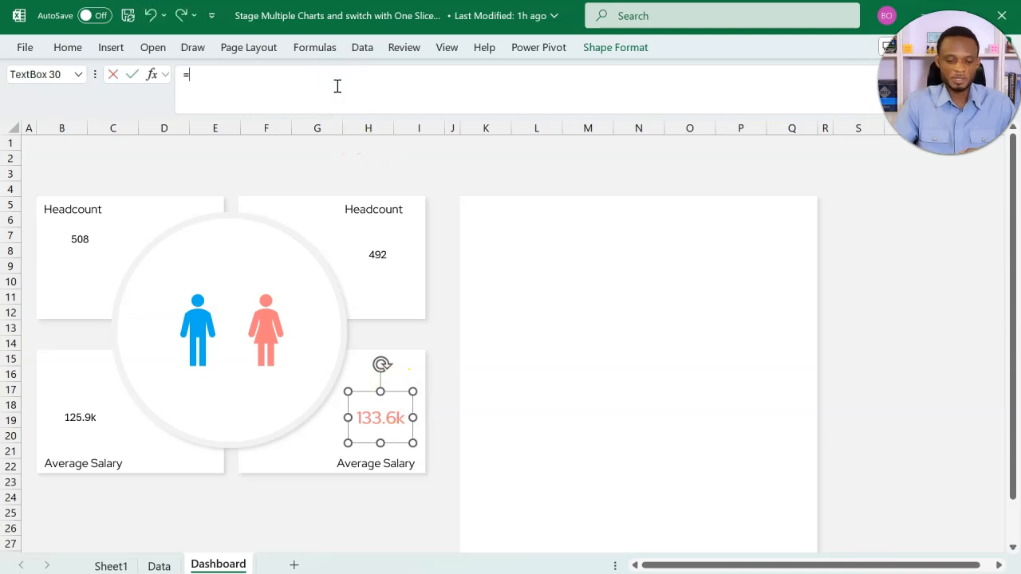
left_click(120, 563)
left_click(208, 192)
key("Return")
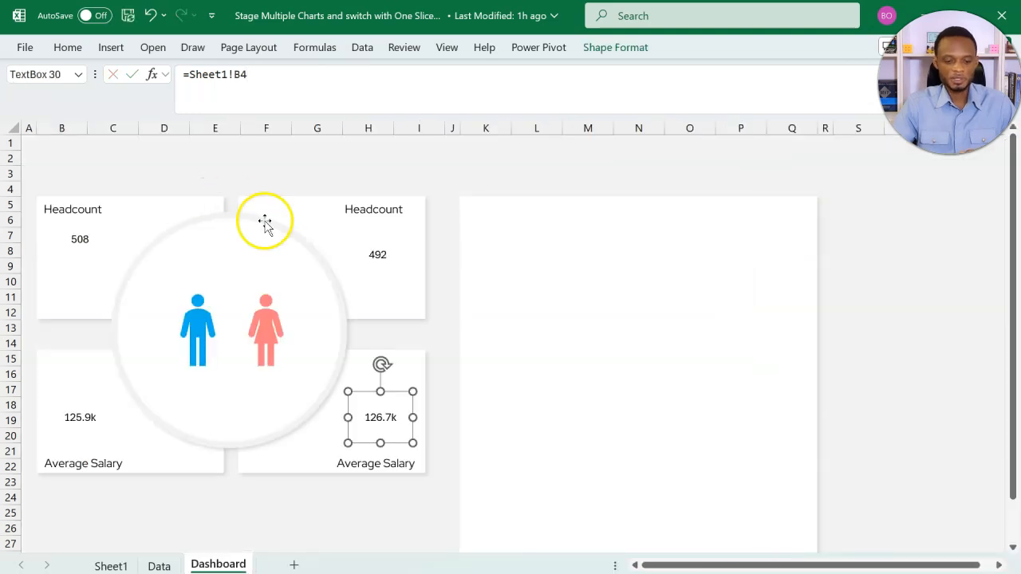
left_click(356, 170)
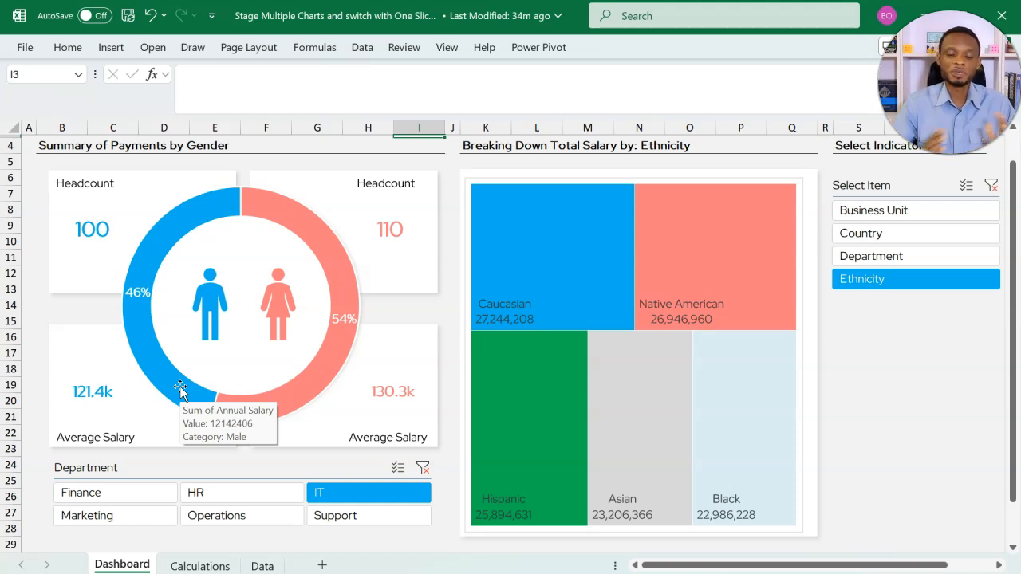
Duplicate the gender PivotTable A3:C6 on Sheet1 to cell F3.
left_click(174, 469)
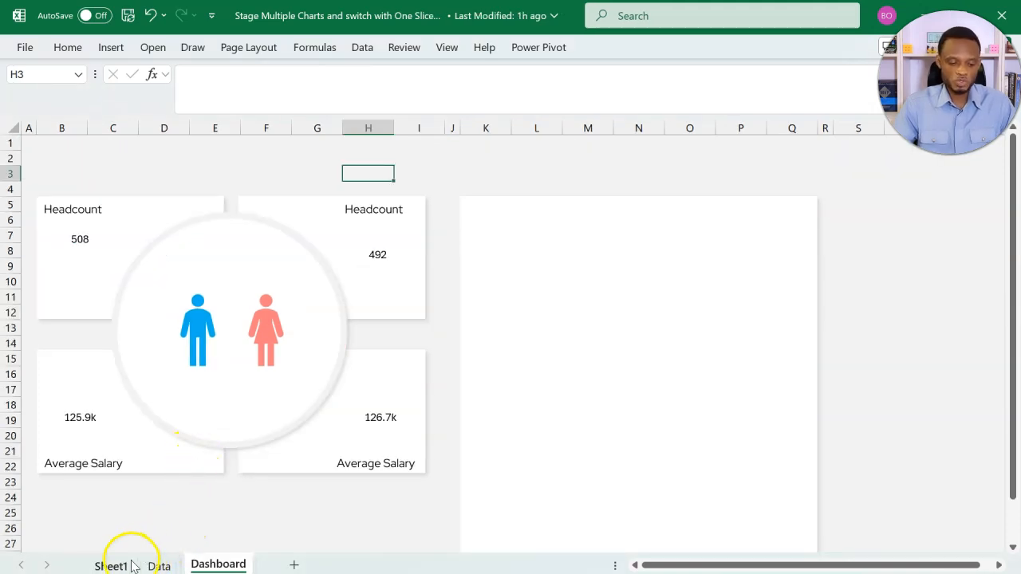
left_click(133, 567)
left_click(262, 204)
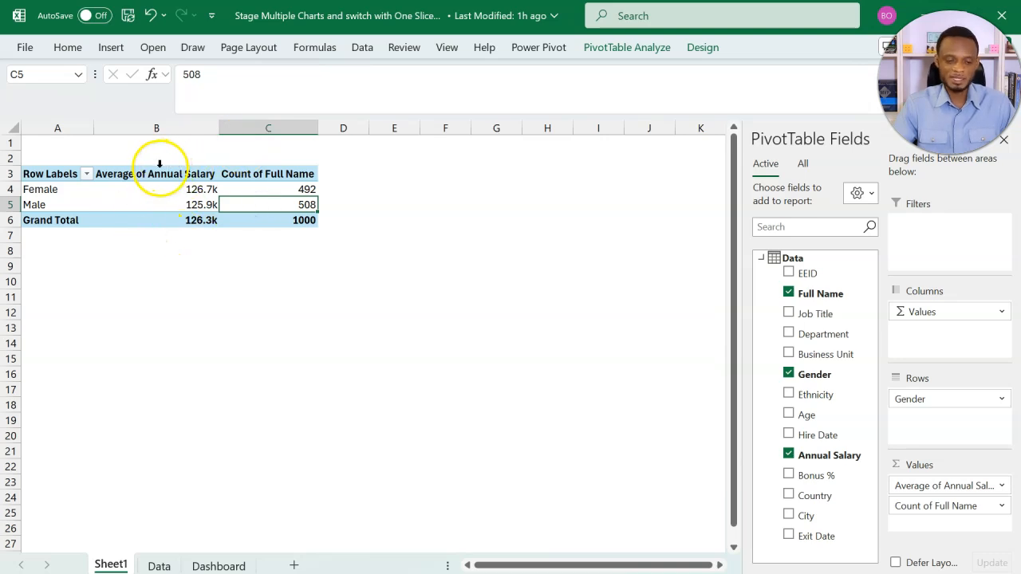
mouse_move(143, 190)
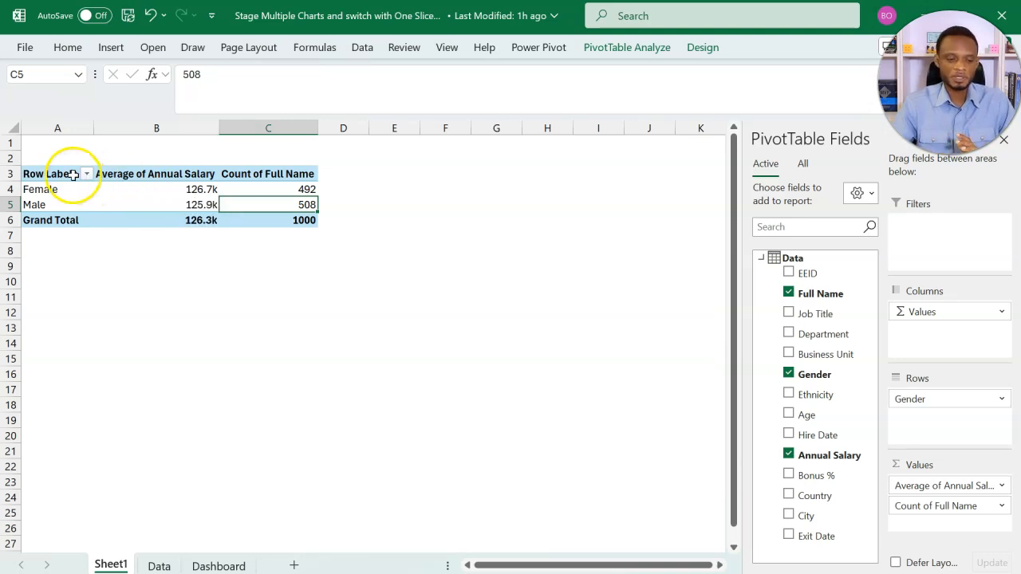
left_click_drag(75, 173, 249, 219)
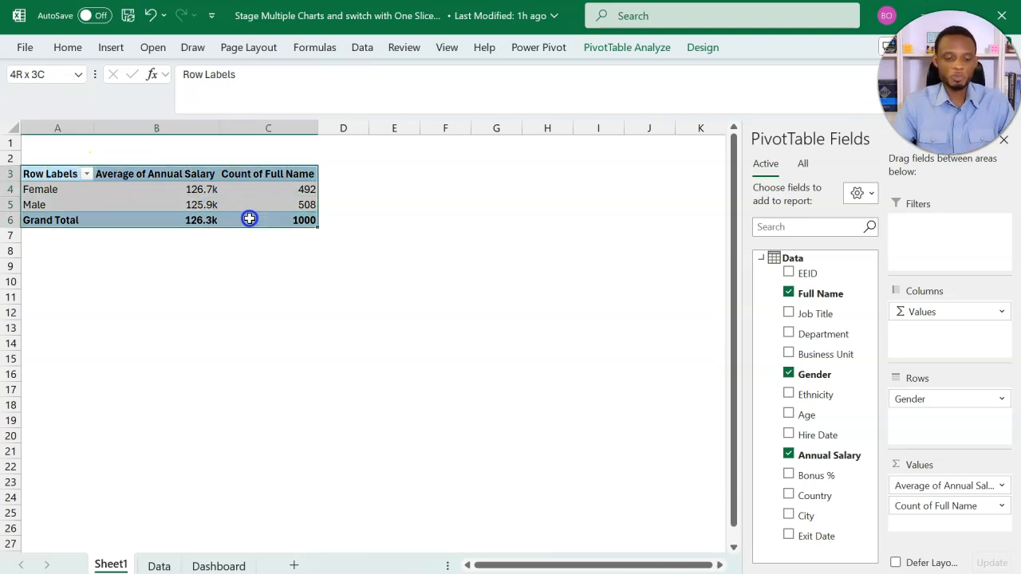
key("ctrl+c")
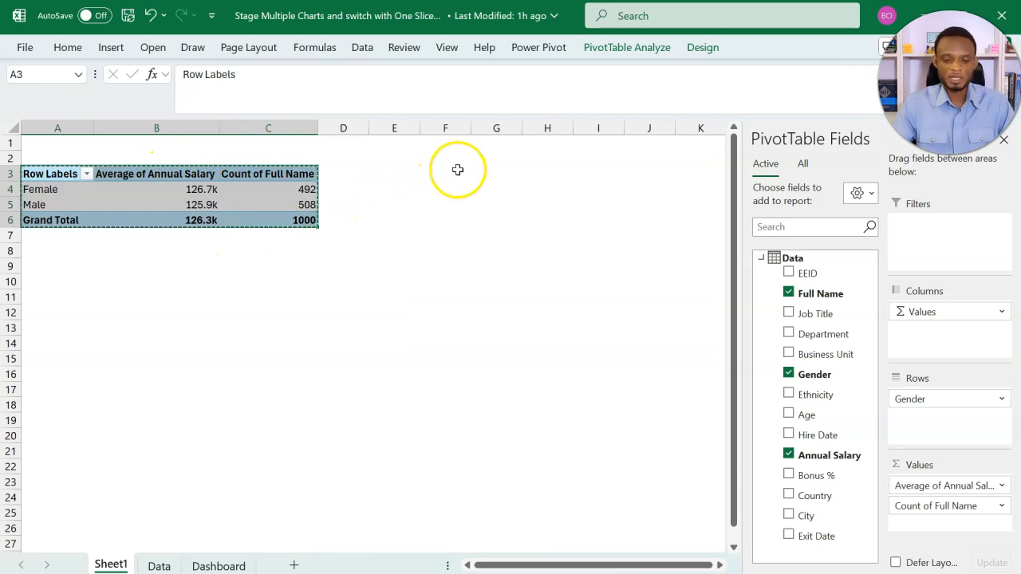
left_click(457, 170)
key("ctrl+v")
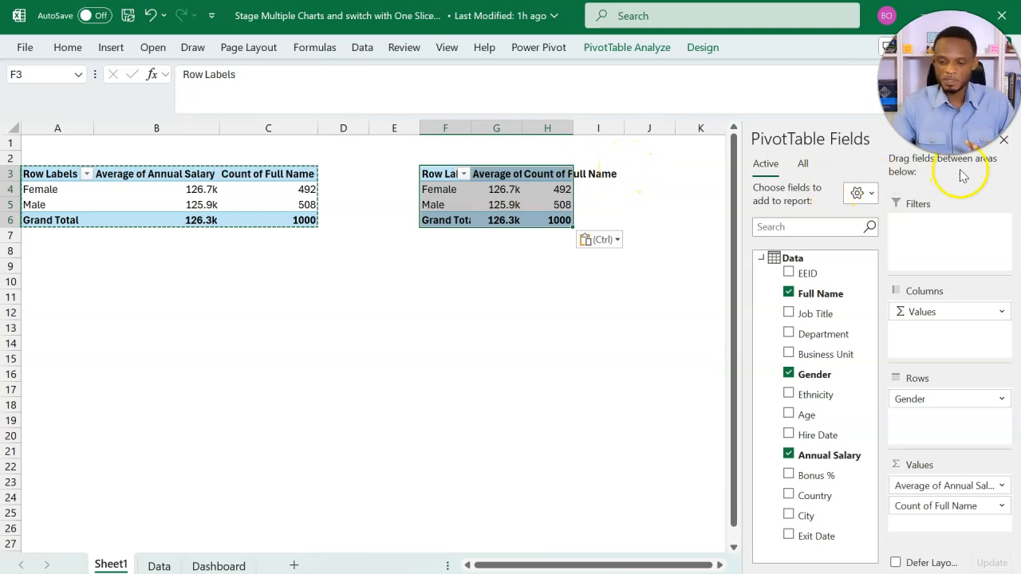
Remove Count of Full Name from the copied PivotTable and summarize its Annual Salary field by Sum.
left_click(527, 192)
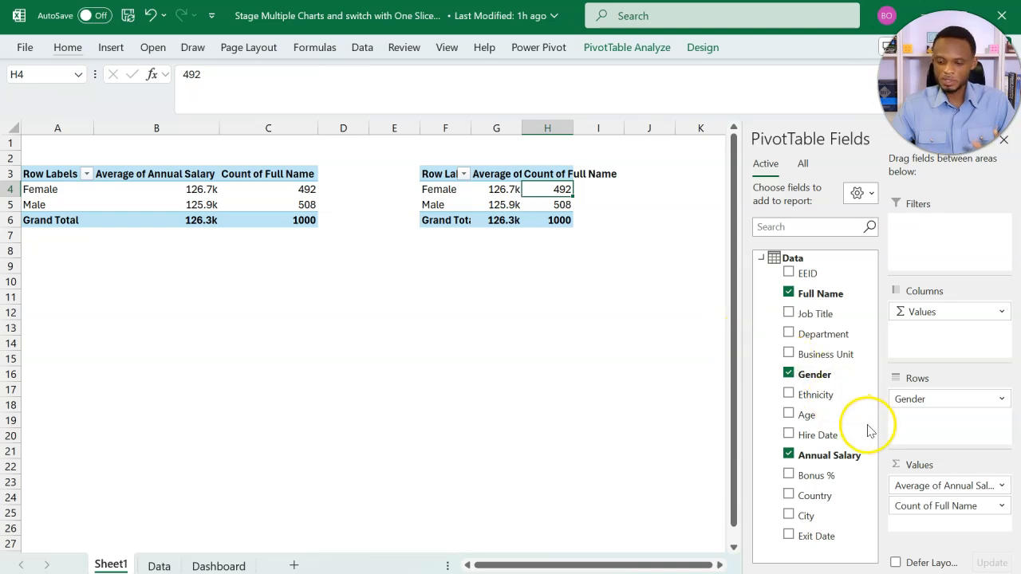
left_click_drag(927, 506, 827, 487)
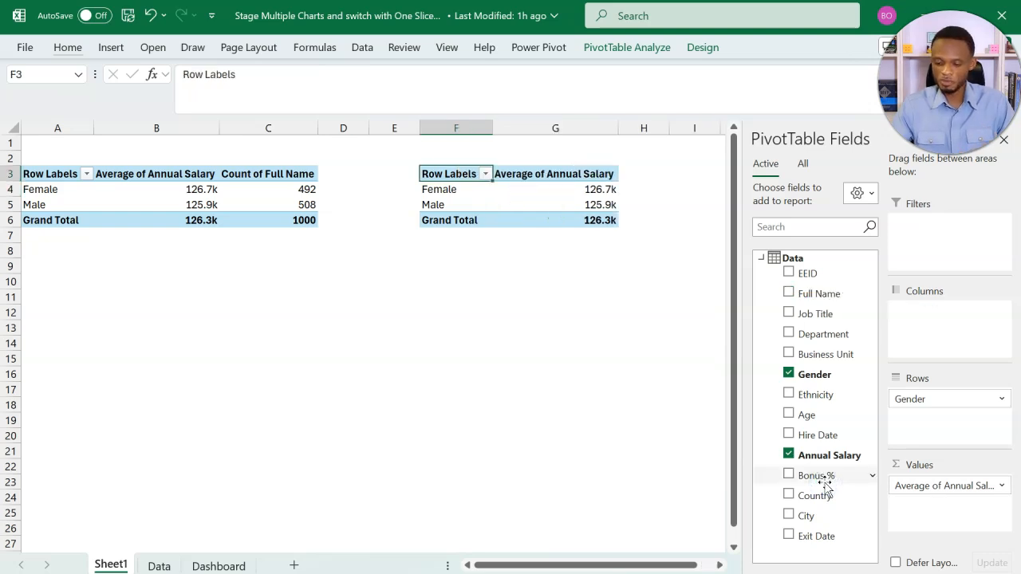
left_click(1001, 488)
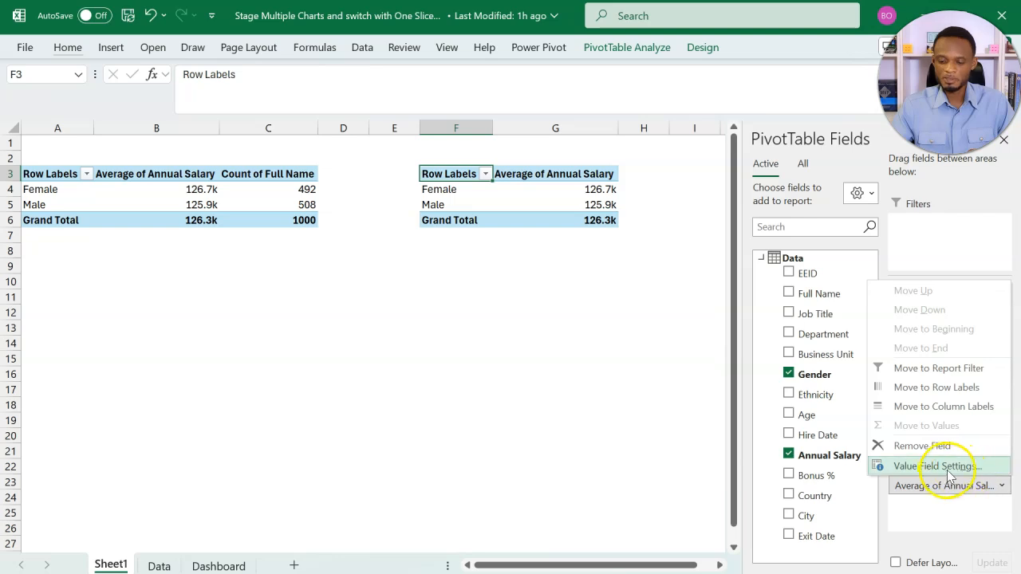
left_click(944, 467)
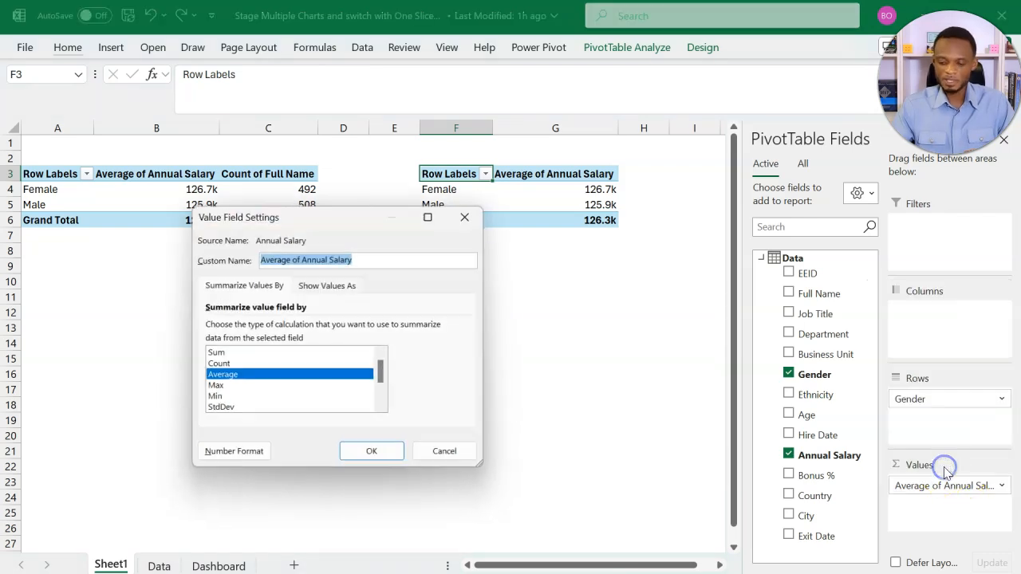
left_click(306, 354)
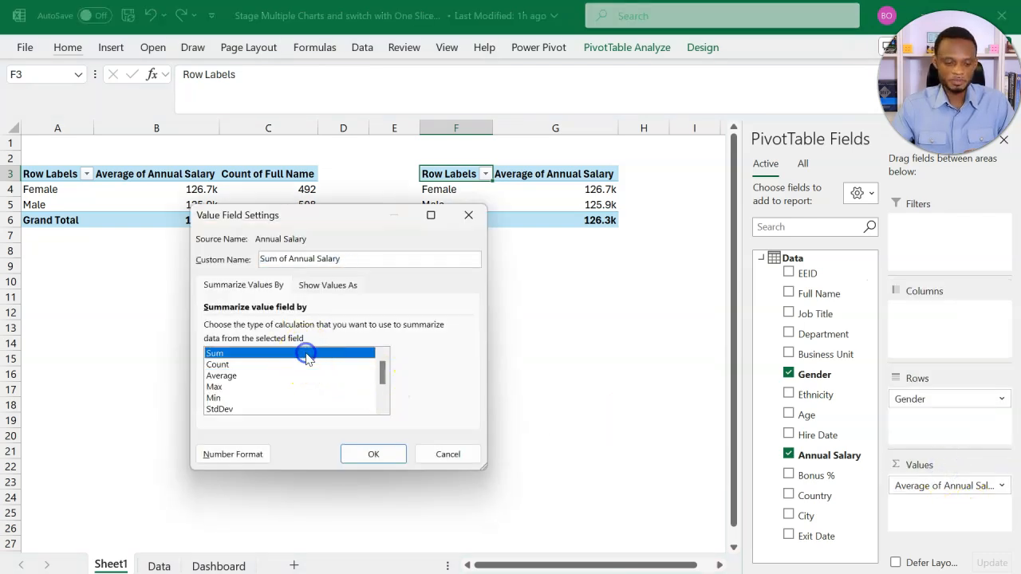
left_click(374, 454)
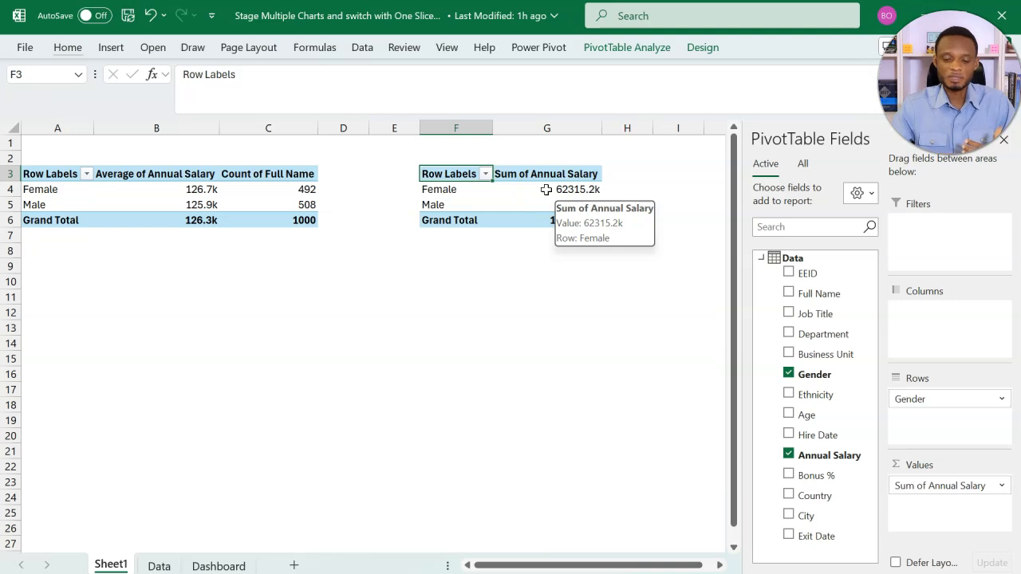
Show the Sum of Annual Salary values in the copied PivotTable as % of Grand Total.
left_click(548, 189)
right_click(549, 190)
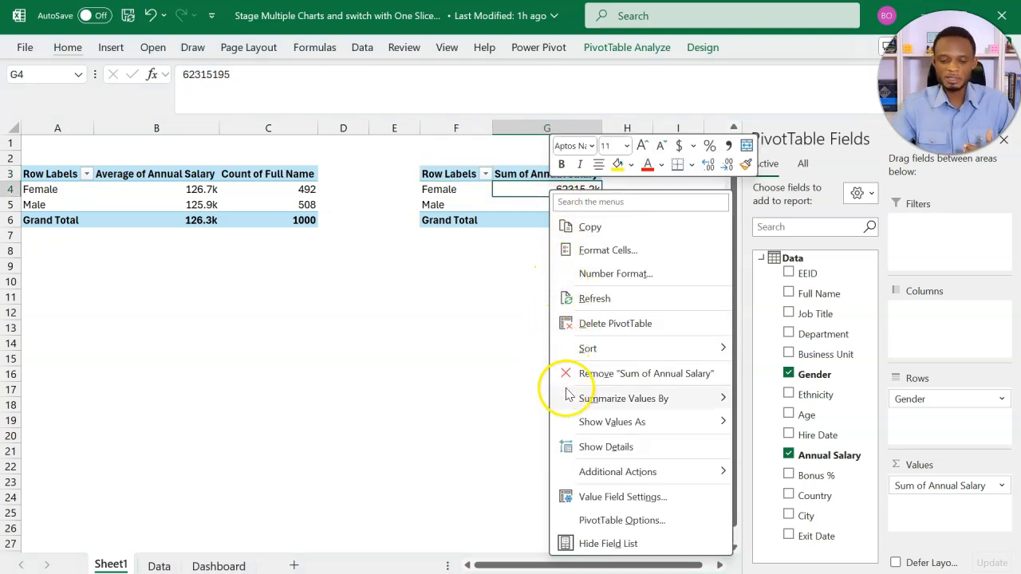
mouse_move(573, 425)
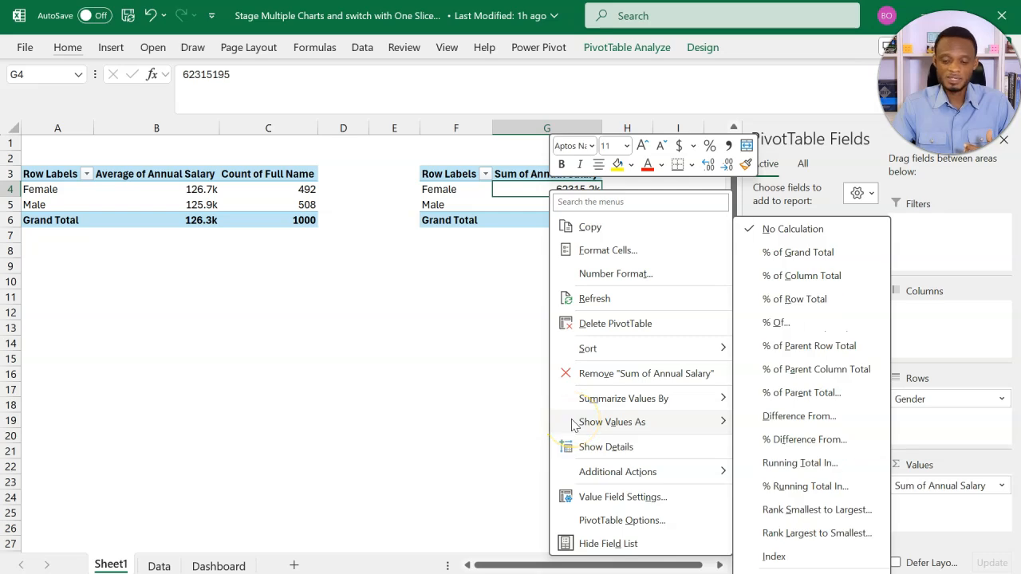
left_click(762, 255)
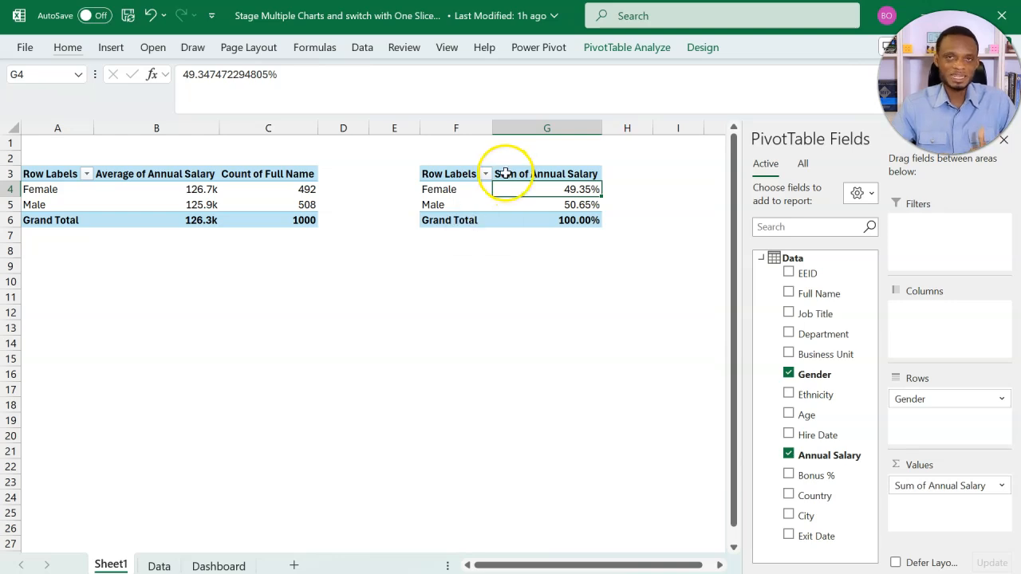
Insert a doughnut PivotChart from the salary percentage PivotTable and place it below the tables, starting at row 8.
left_click(112, 48)
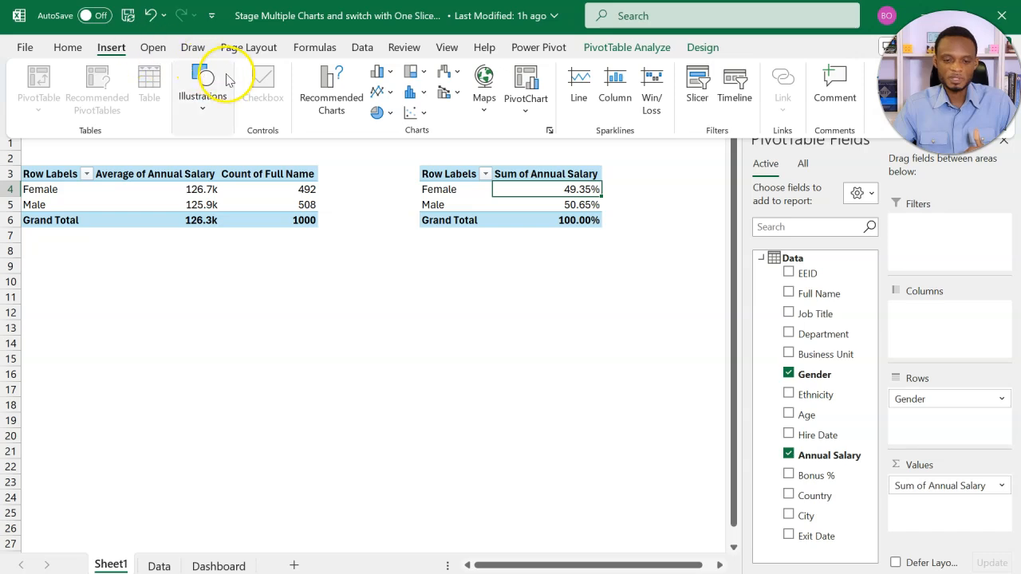
left_click(376, 112)
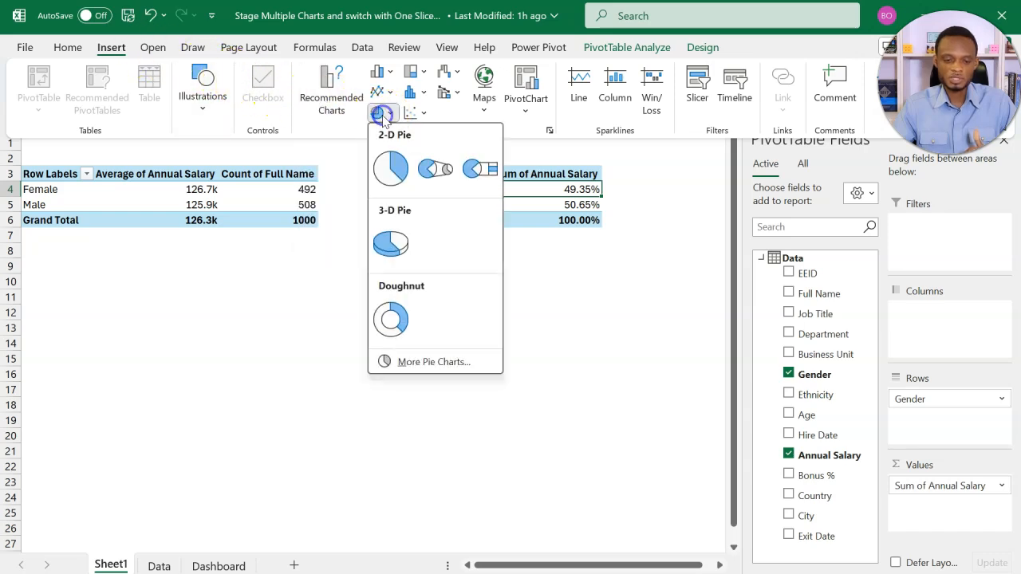
left_click(389, 318)
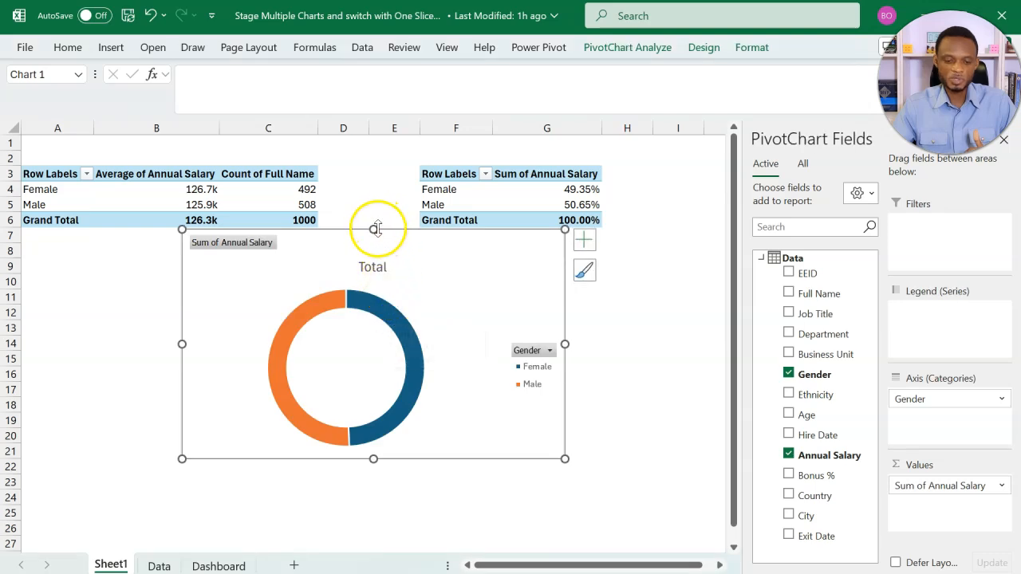
left_click_drag(387, 229, 387, 252)
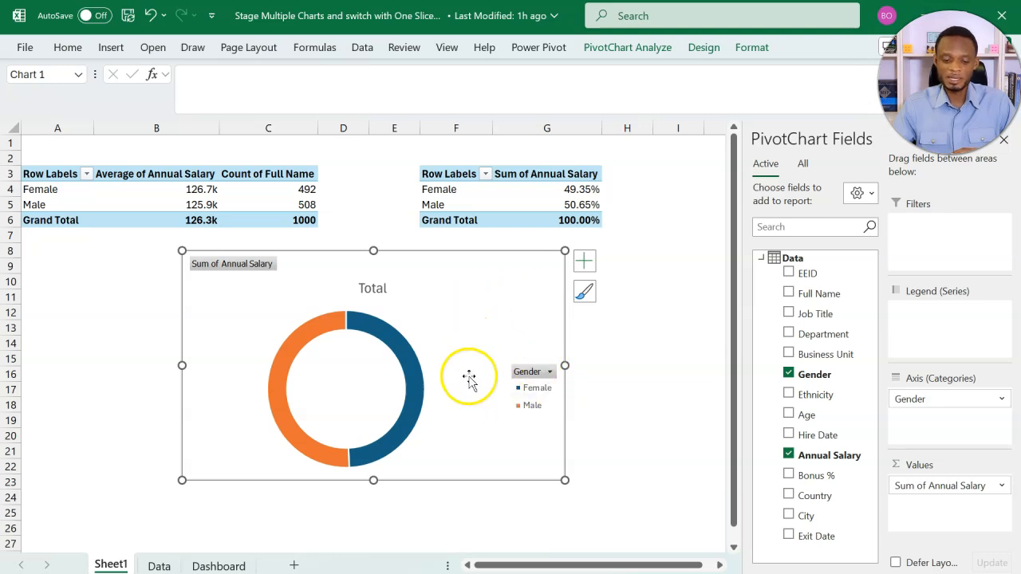
Hide all field buttons on the doughnut chart.
left_click(627, 47)
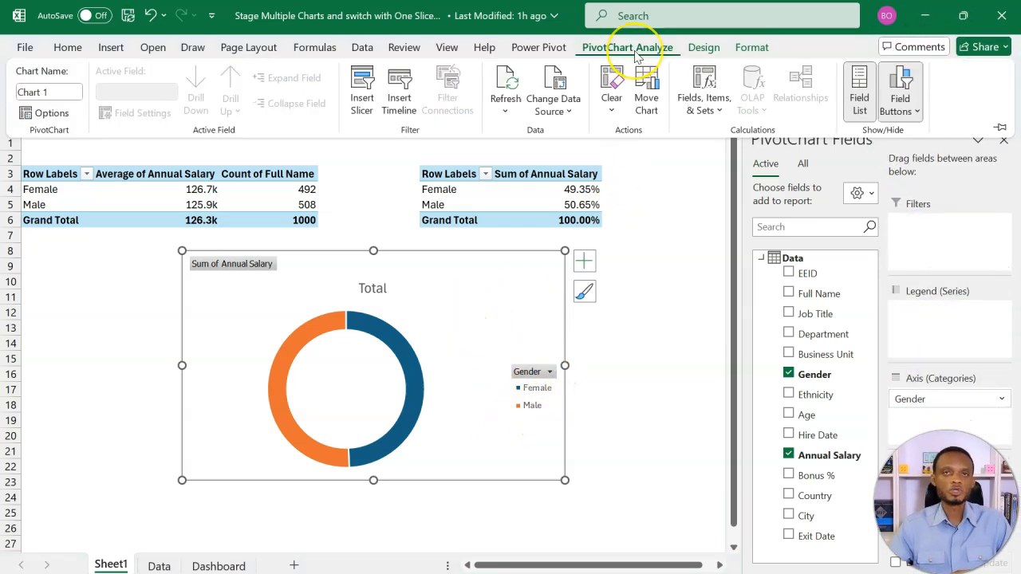
left_click(901, 110)
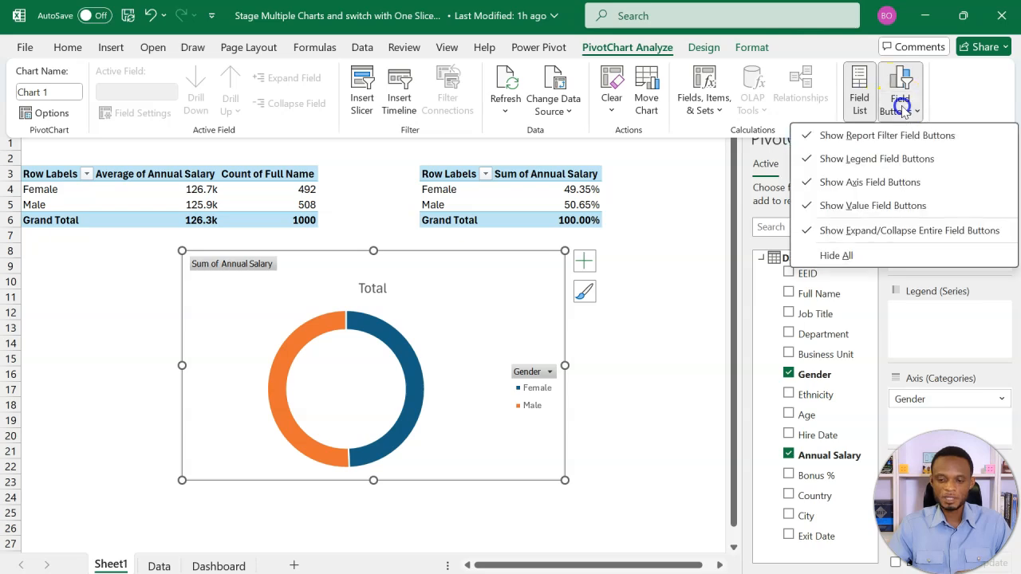
left_click(883, 256)
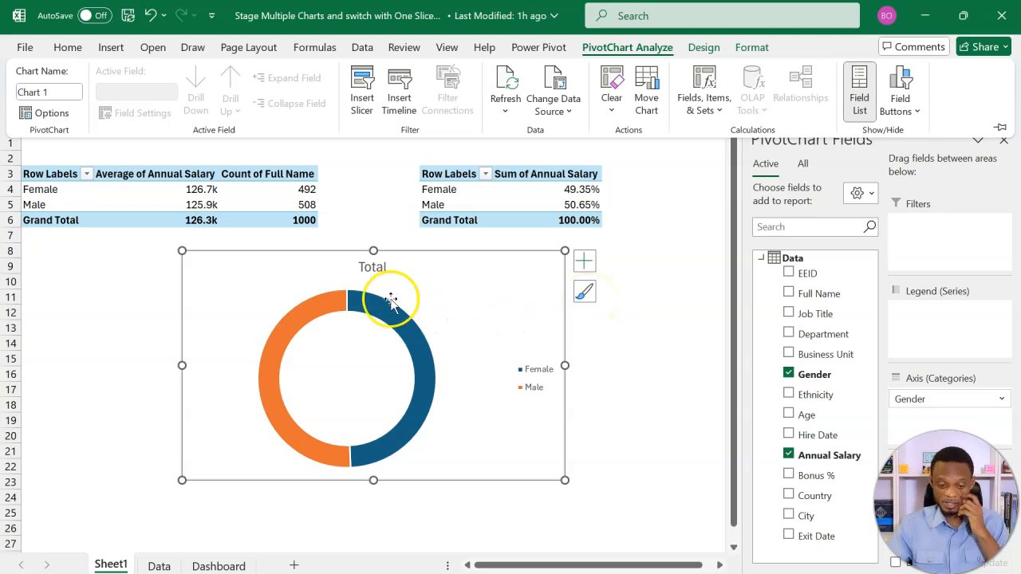
Delete the doughnut chart's title and its Female/Male legend.
left_click(372, 268)
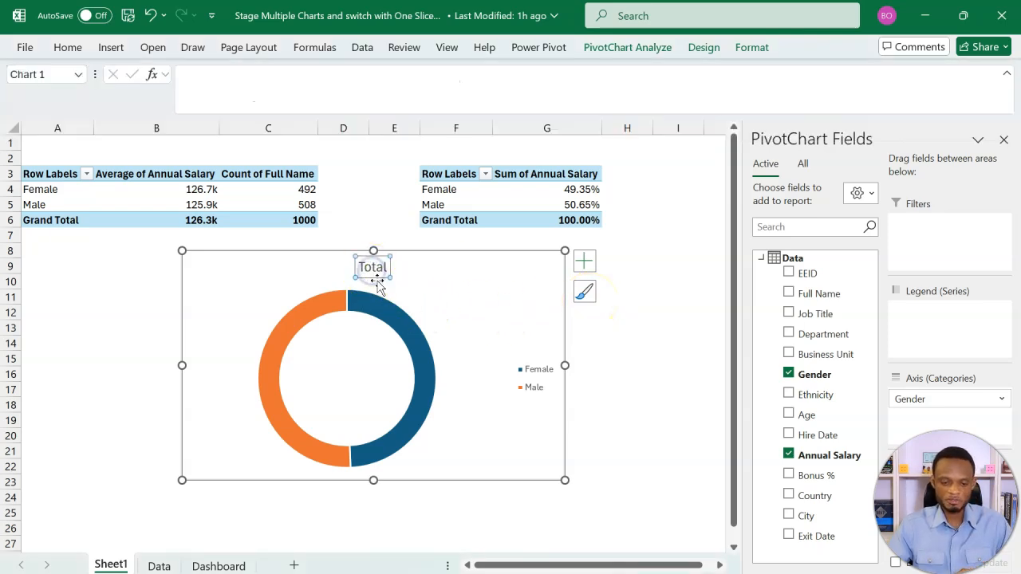
key("Delete")
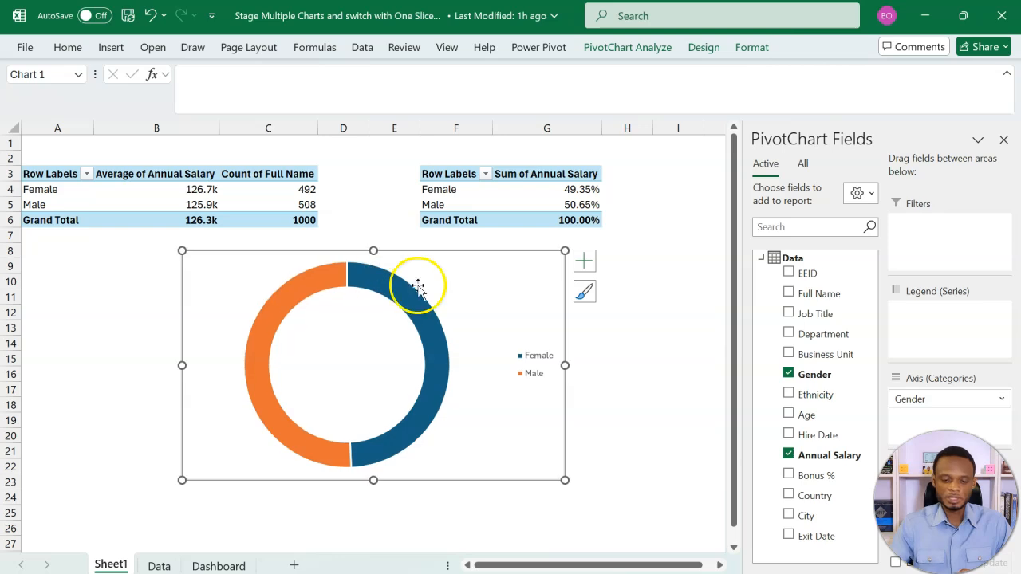
left_click(529, 360)
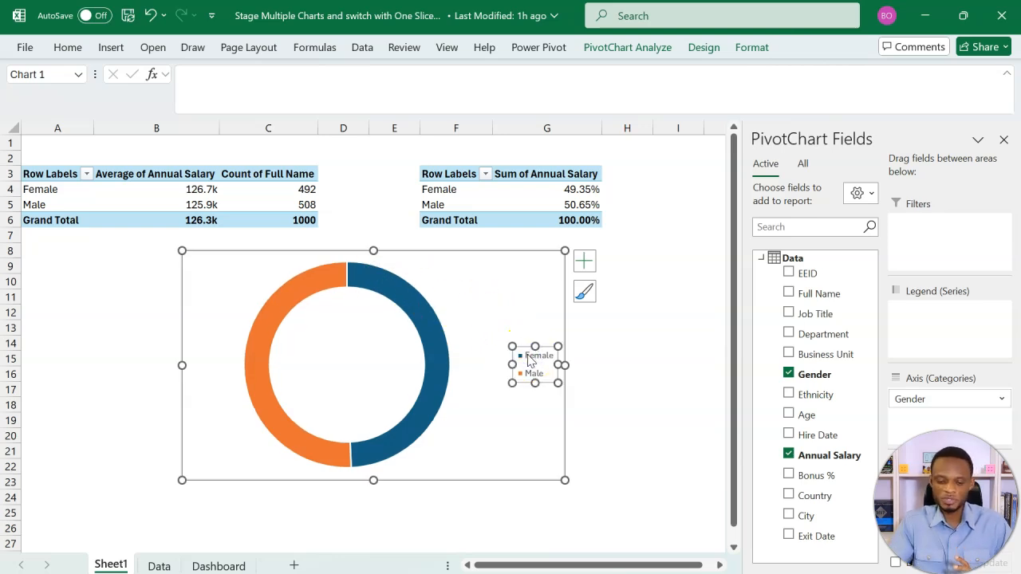
key("Delete")
Move the doughnut chart from Sheet1 to the Dashboard sheet, with its upper edge at row 4 beside the gender icon circle.
left_click(498, 252)
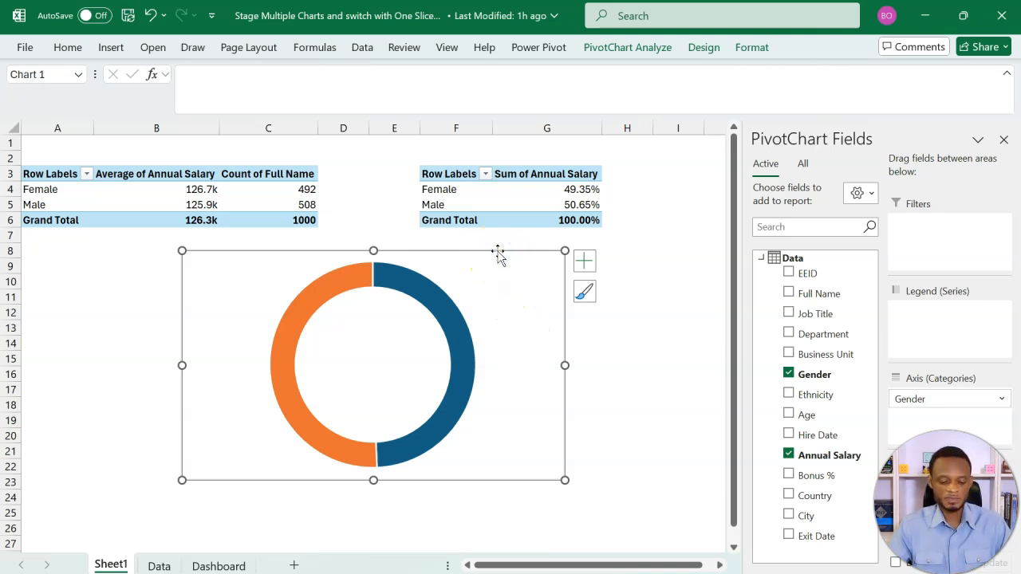
key("ctrl+x")
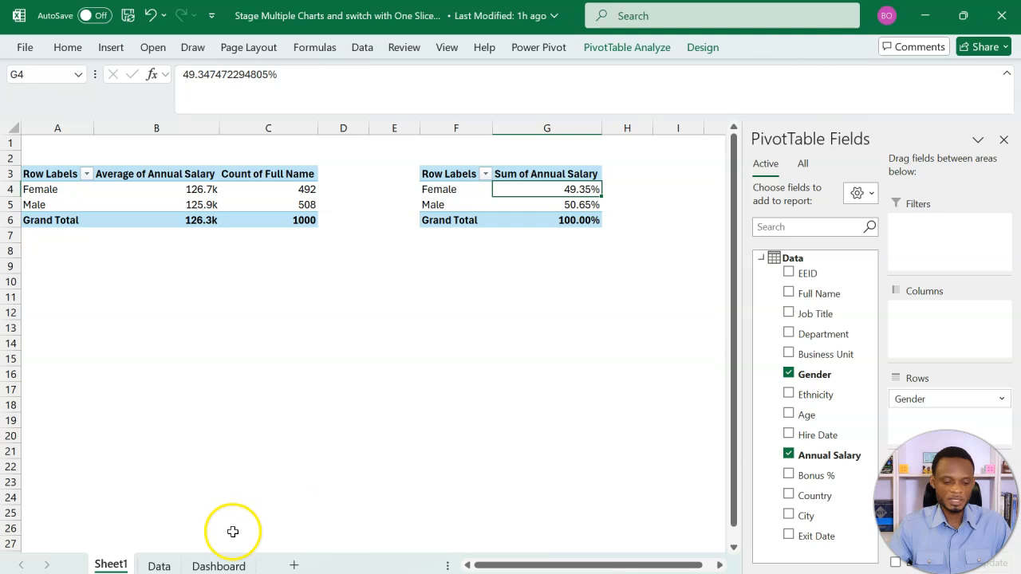
left_click(222, 565)
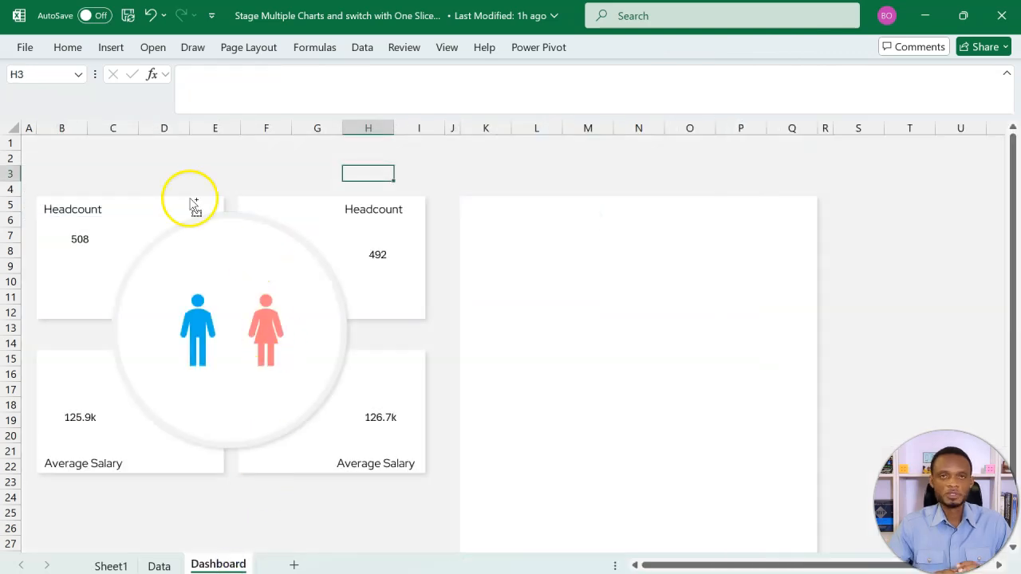
key("ctrl+v")
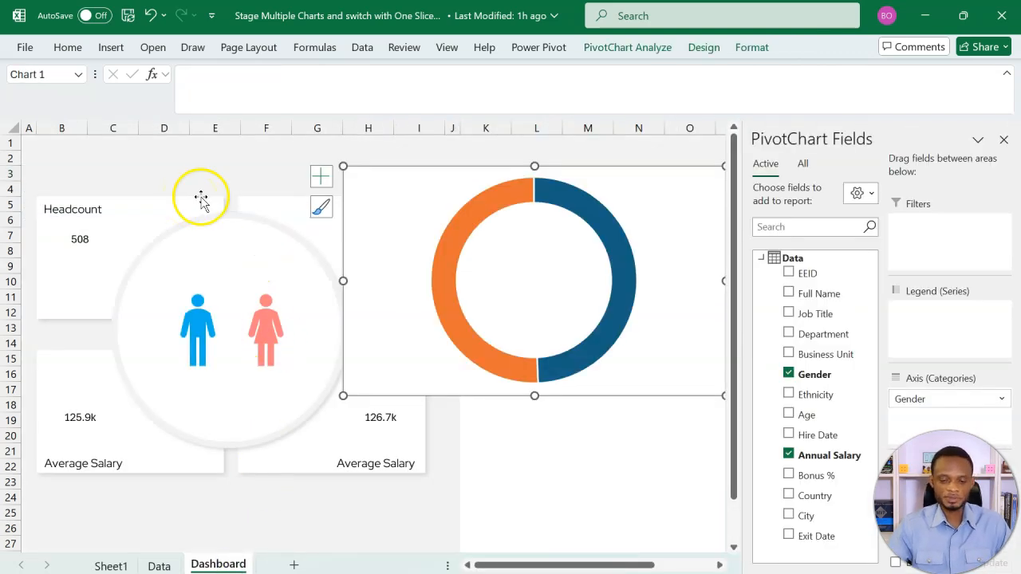
left_click_drag(396, 167, 417, 189)
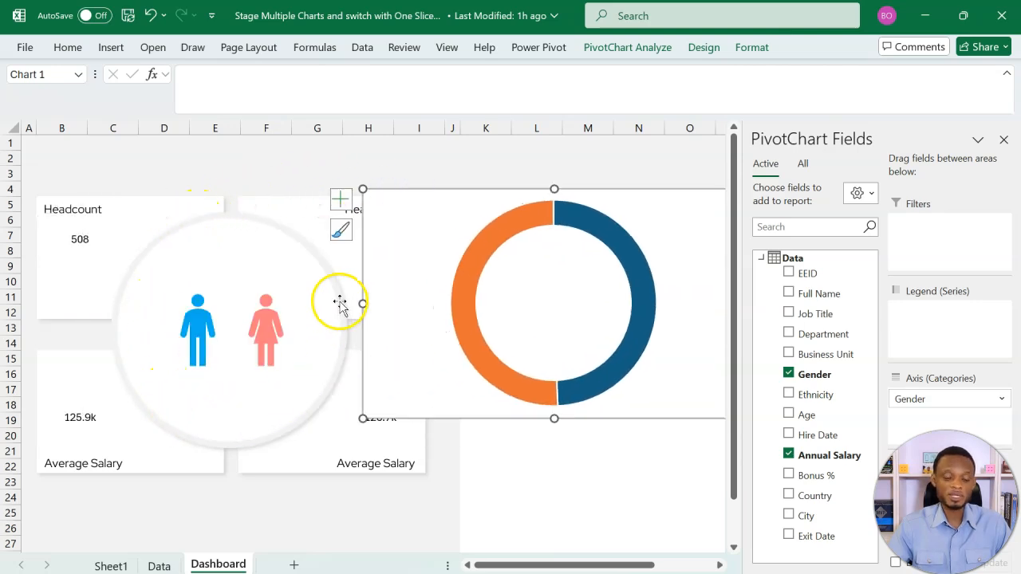
left_click(200, 335)
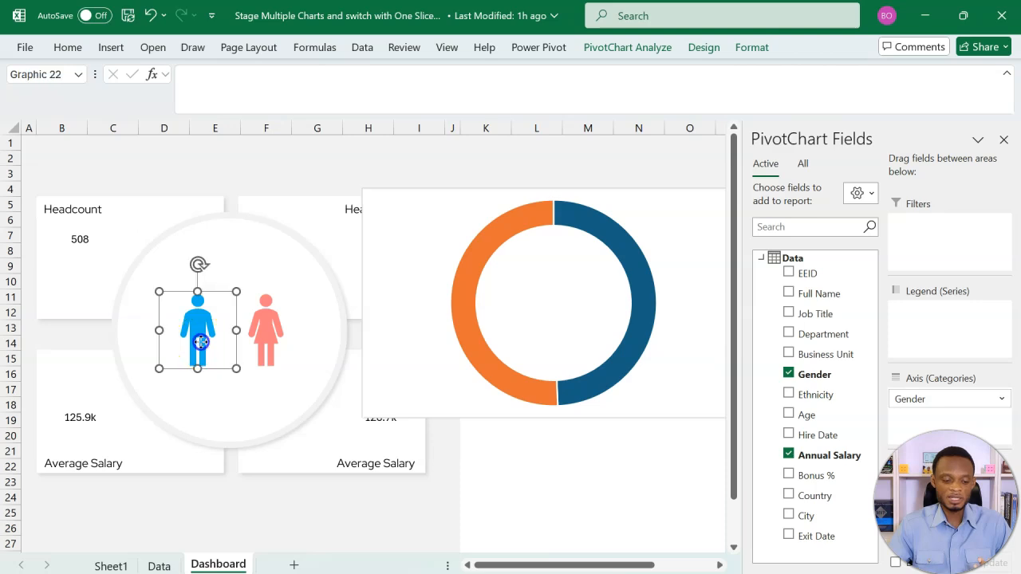
left_click(262, 337)
left_click(200, 335)
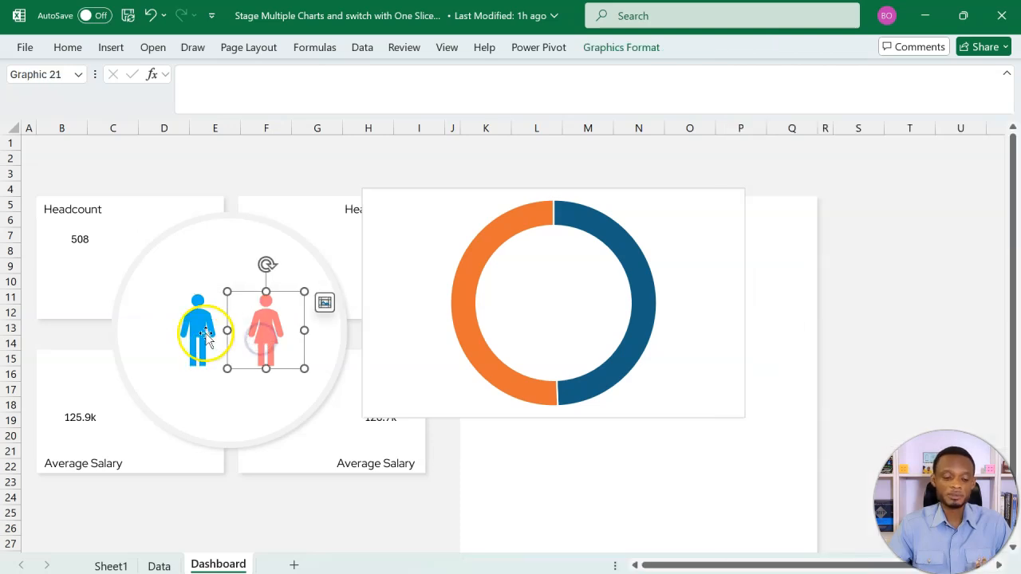
left_click(266, 339)
left_click(211, 333)
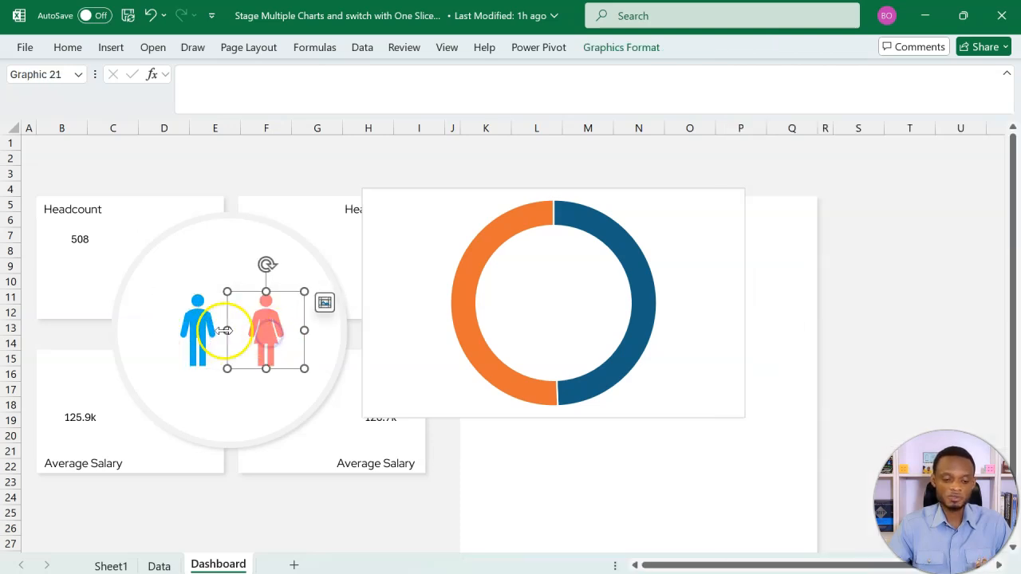
Move the doughnut chart over the gender icon circle and set its chart area to No Fill.
left_click(509, 237)
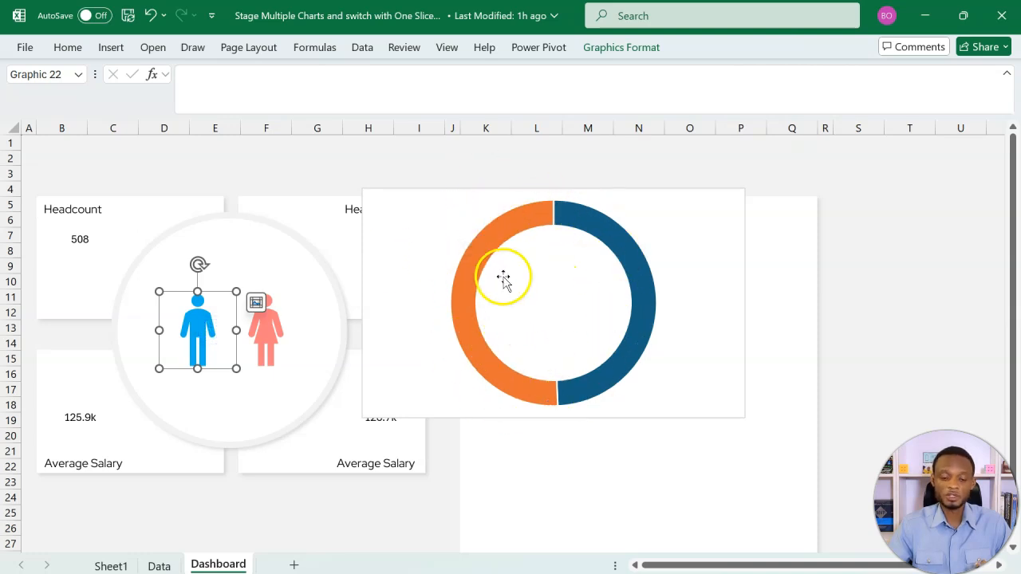
left_click_drag(479, 191, 157, 217)
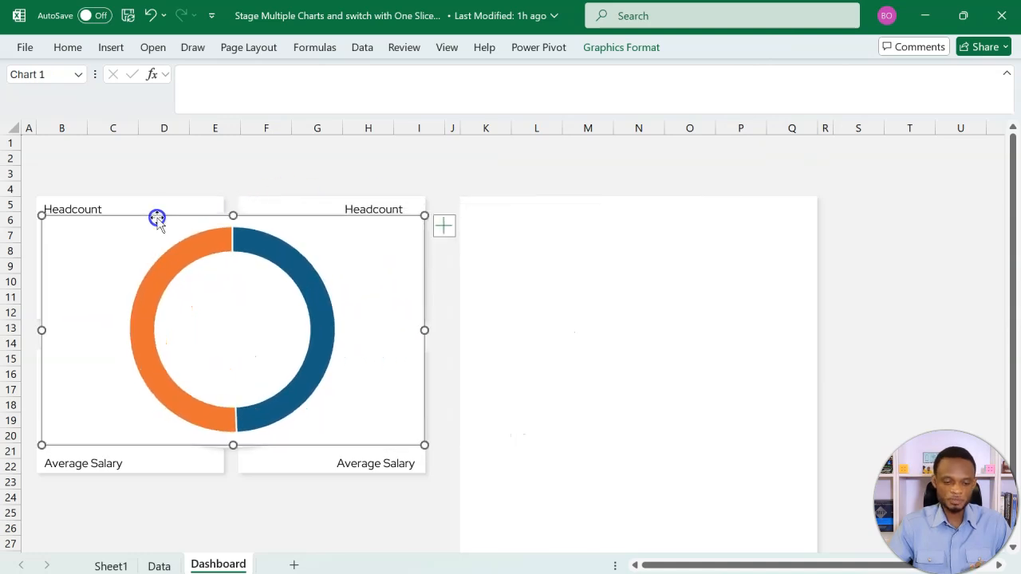
left_click(750, 48)
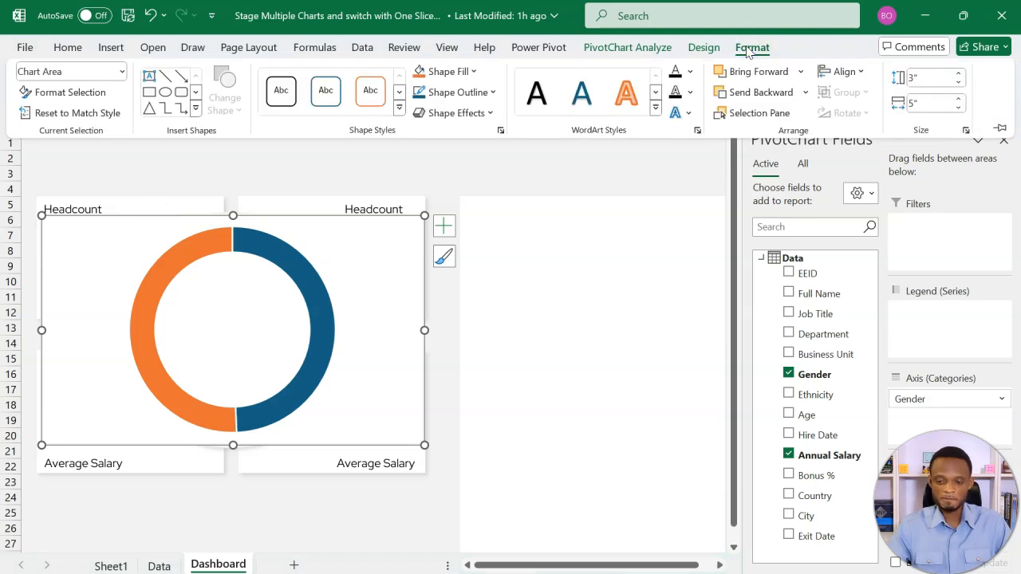
left_click(459, 73)
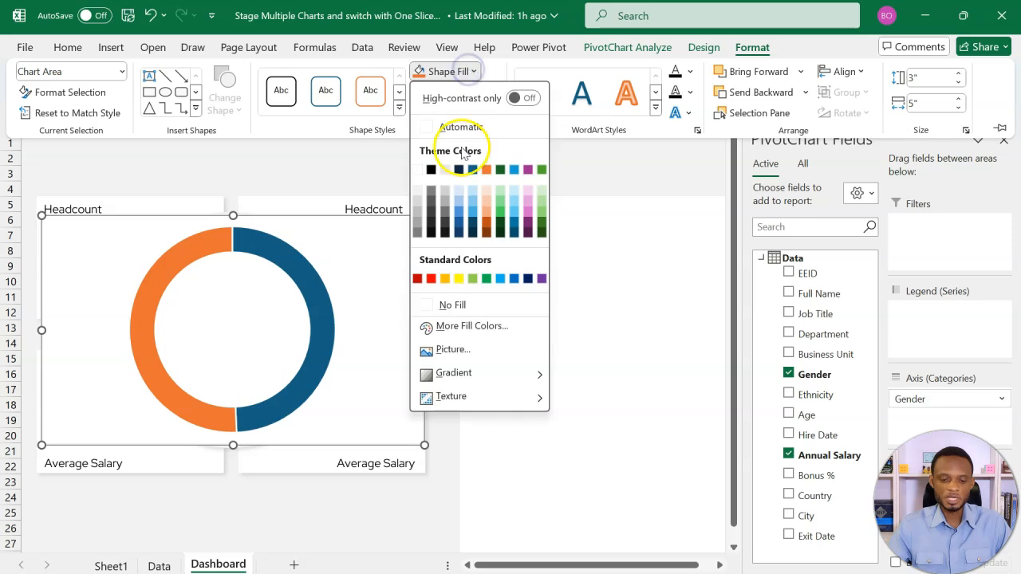
left_click(453, 306)
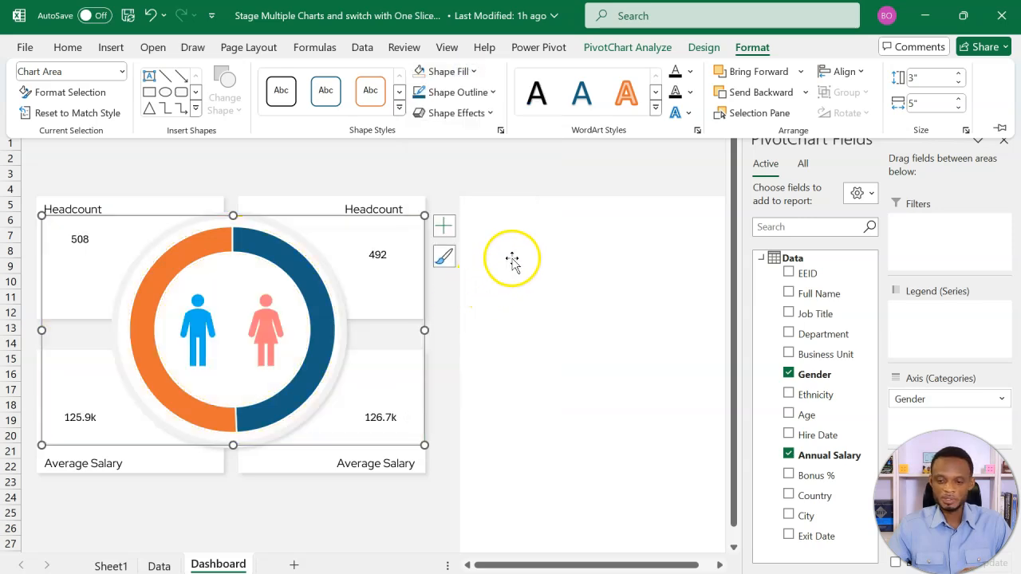
Add data labels to the doughnut chart.
left_click(449, 225)
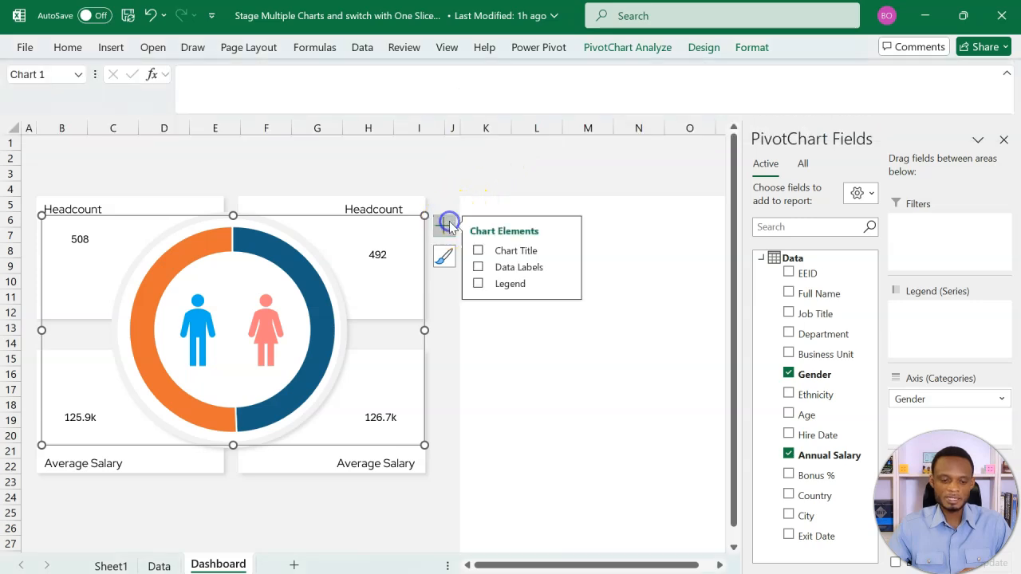
left_click(478, 268)
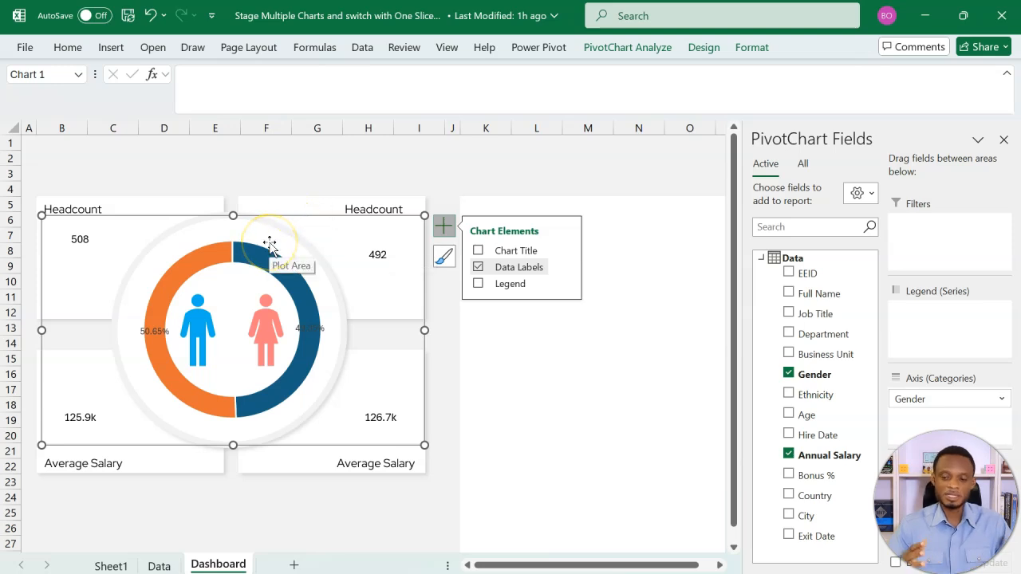
left_click(299, 216)
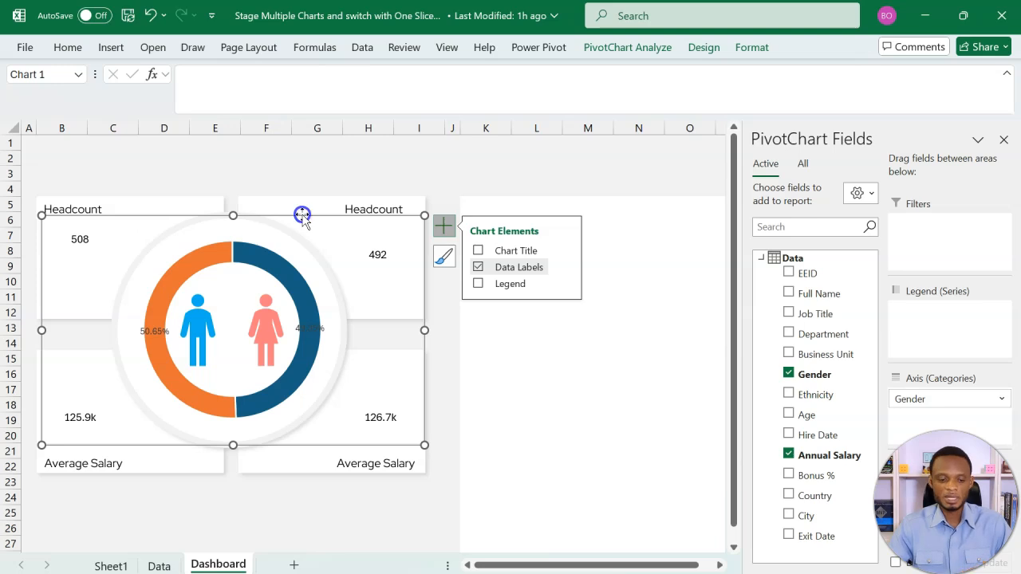
Set the doughnut chart's height and width to 4 inches each.
left_click(746, 52)
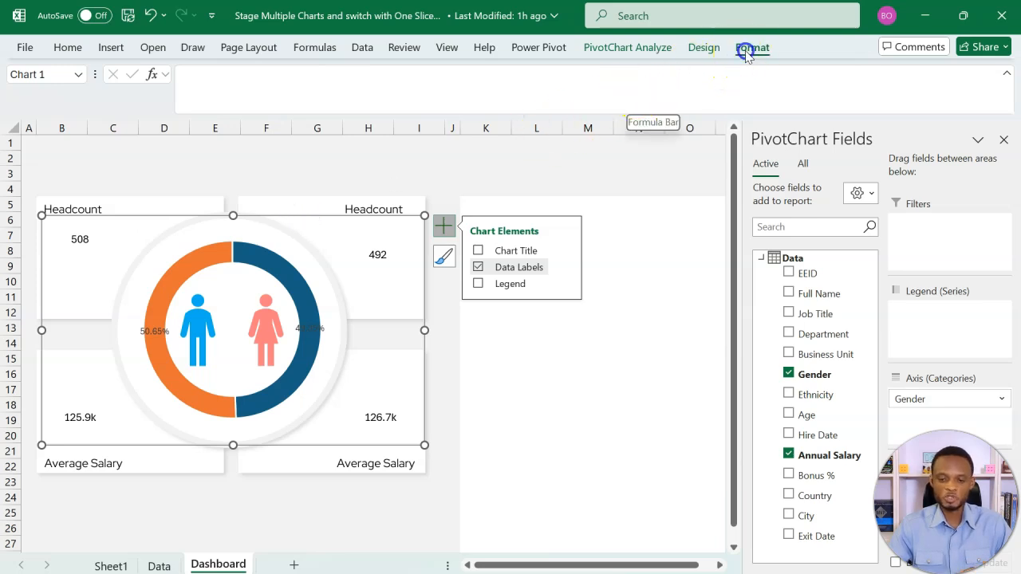
left_click(749, 52)
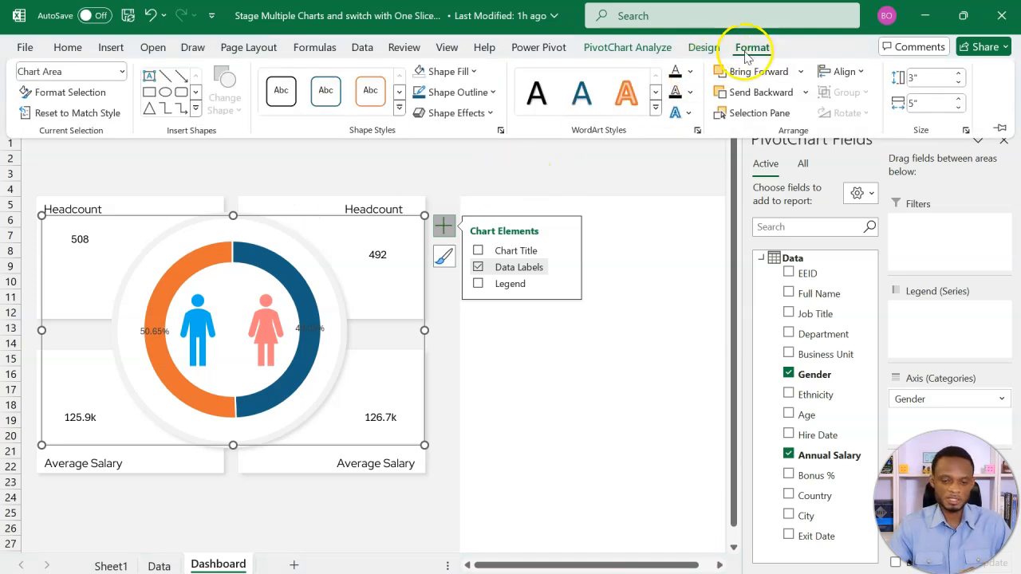
left_click(922, 75)
left_click(922, 104)
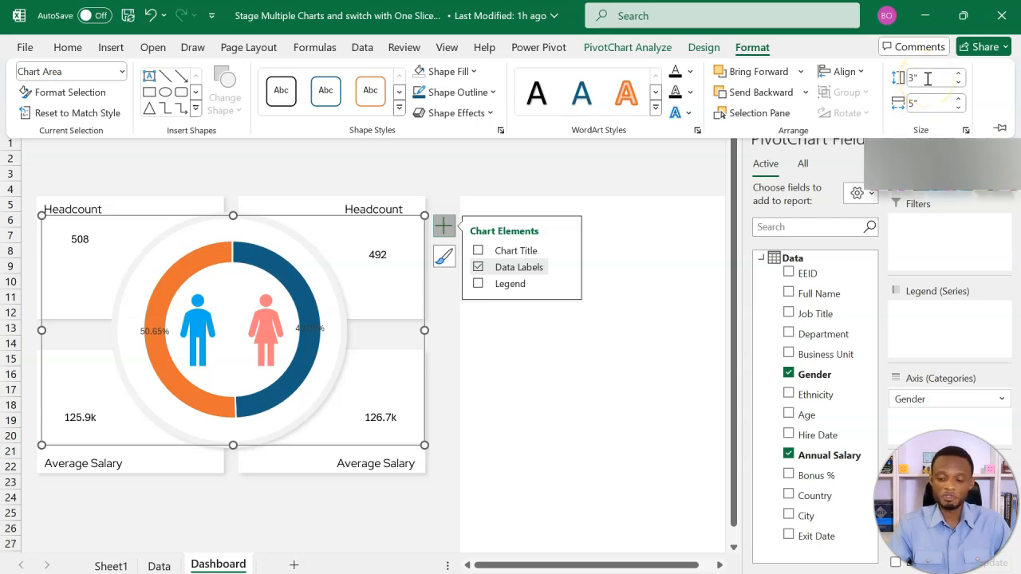
left_click(928, 78)
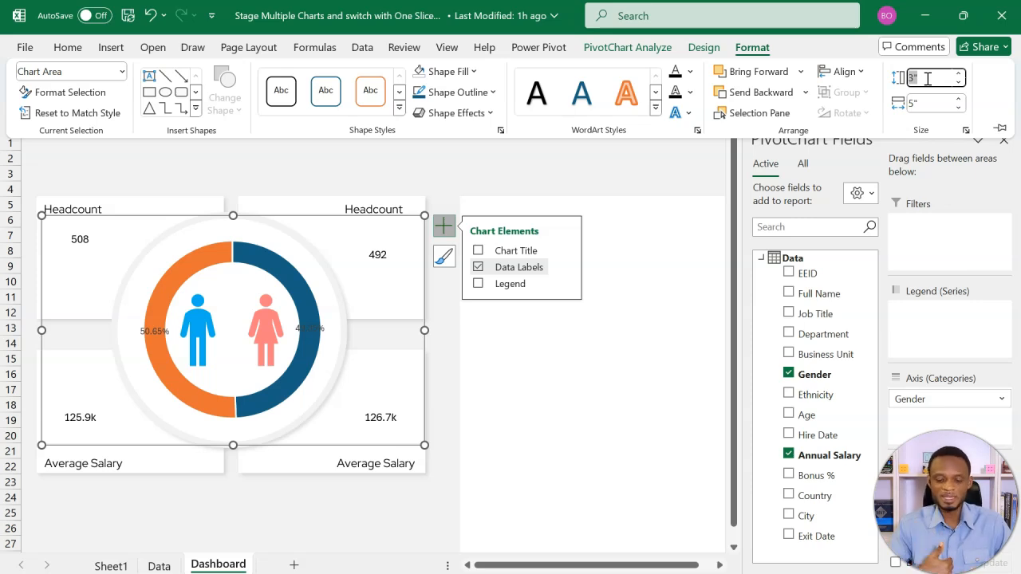
key("Return")
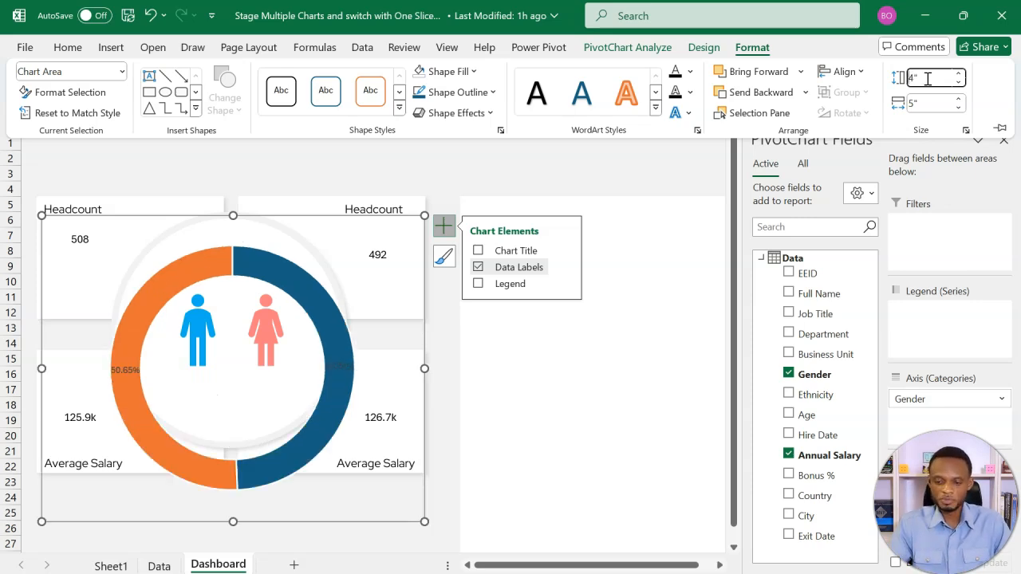
left_click(922, 103)
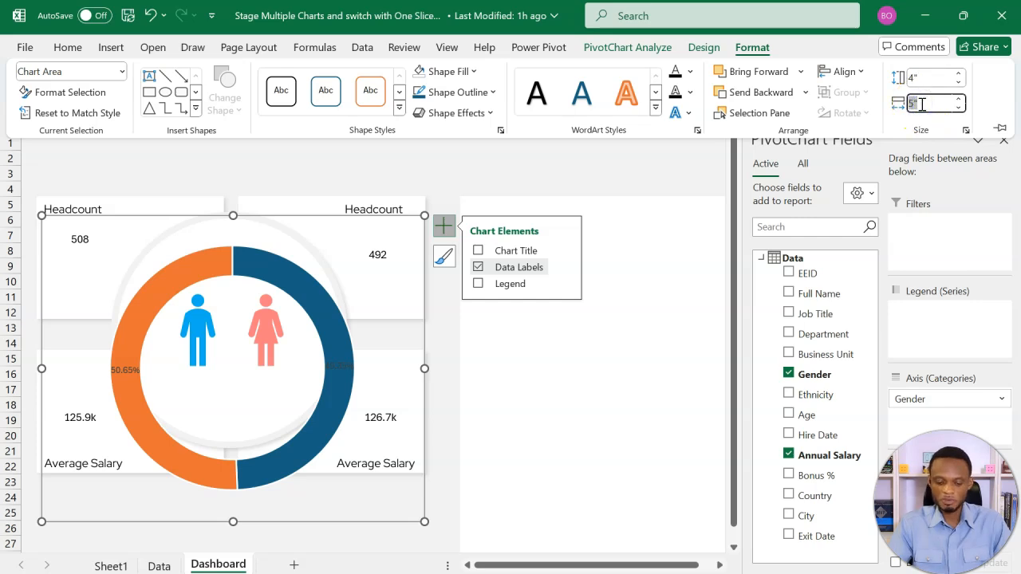
key("Return")
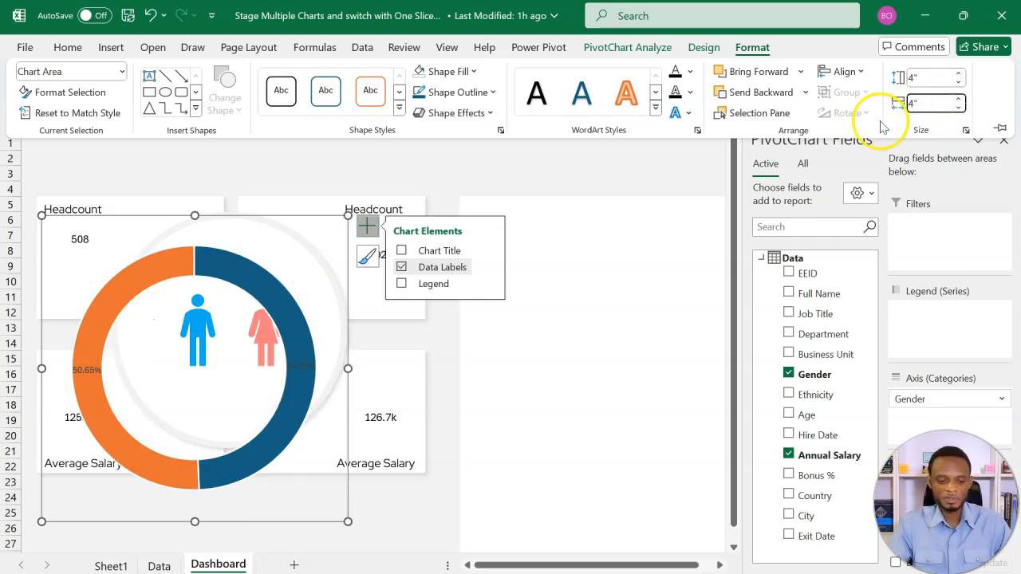
Move the doughnut chart so that its ring surrounds the two gender icons, with the chart's upper edge in row 3.
left_click(325, 216)
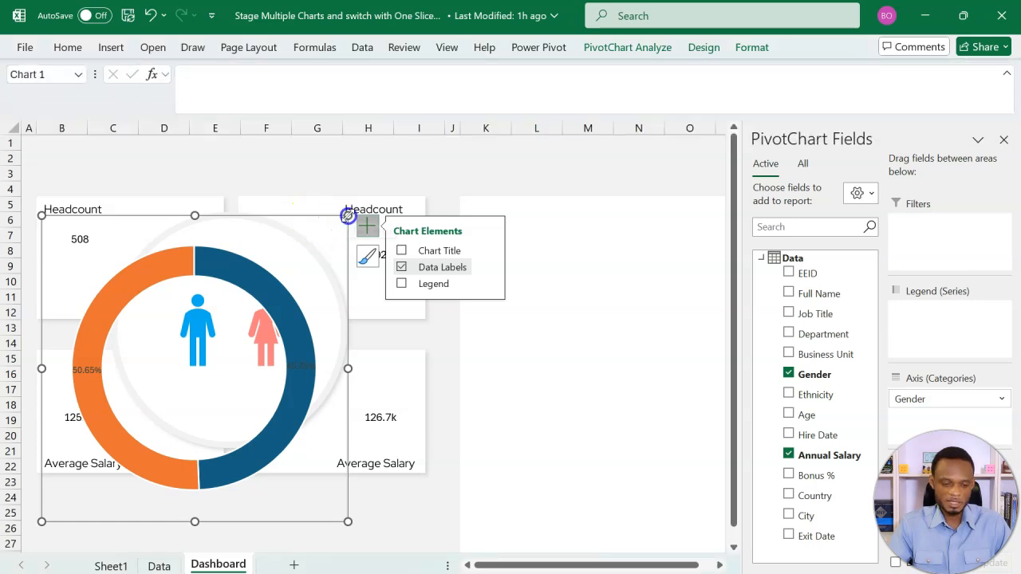
left_click_drag(336, 219, 375, 175)
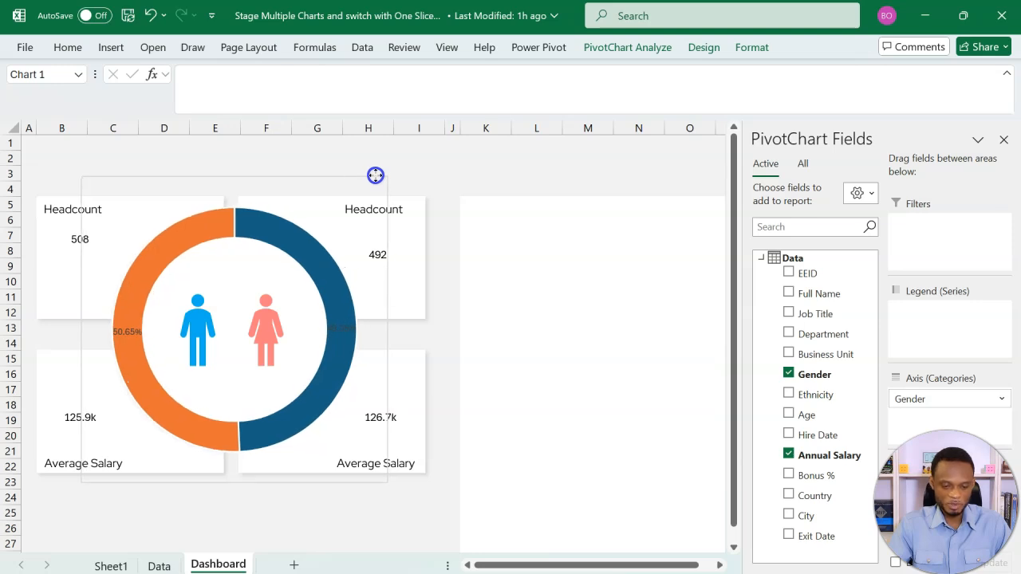
left_click_drag(375, 175, 375, 174)
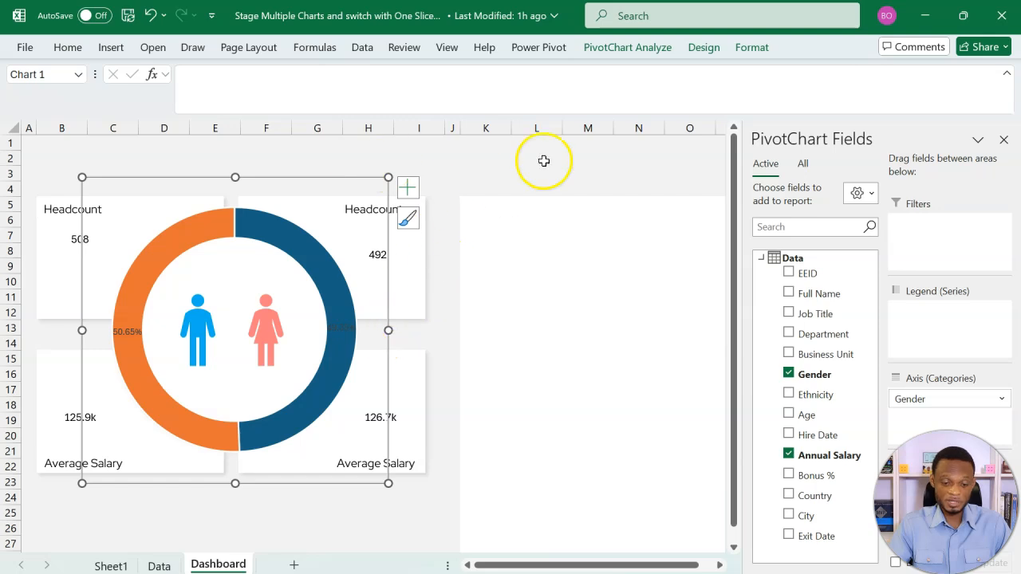
Set the doughnut chart's height and width to 3.9 inches each and nudge it down to centre the ring on the icon circle.
left_click(752, 49)
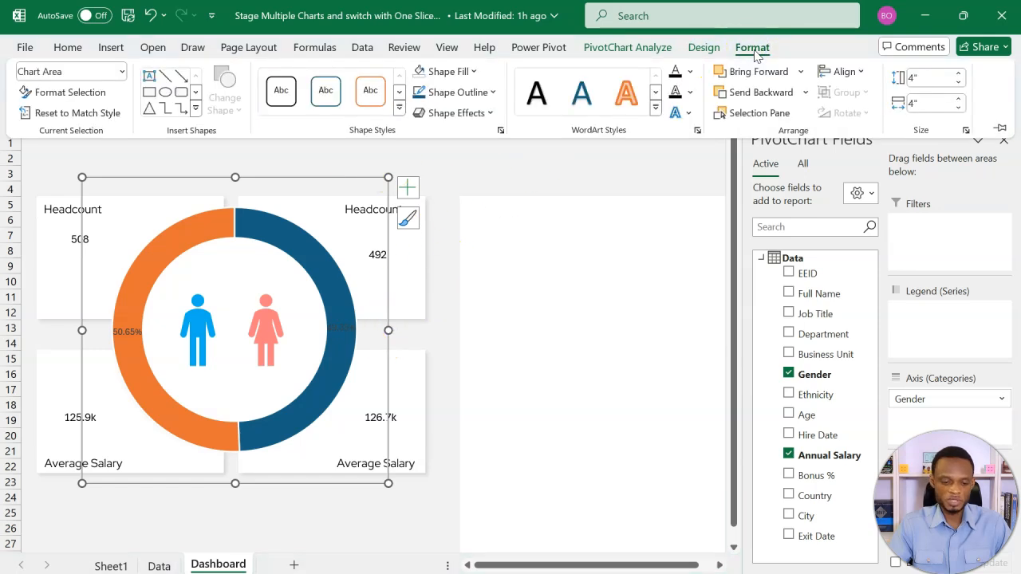
left_click(927, 81)
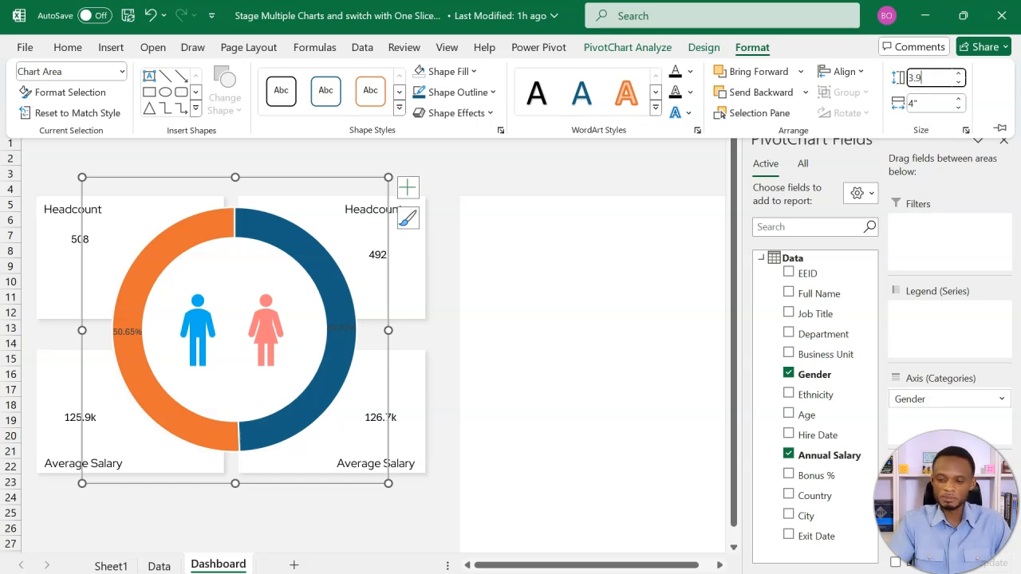
type("3.9")
left_click(925, 103)
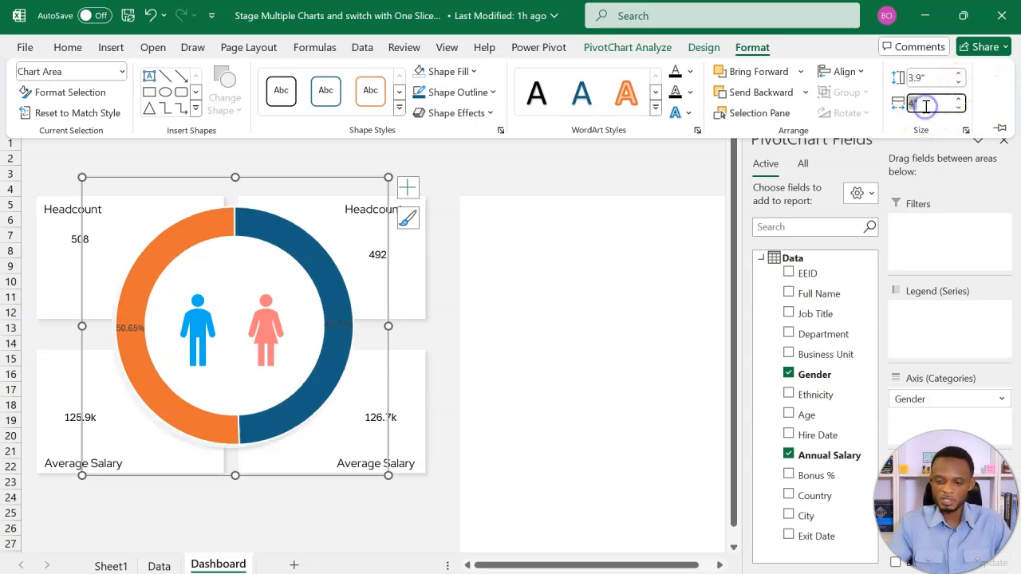
type("3.9")
key("Return")
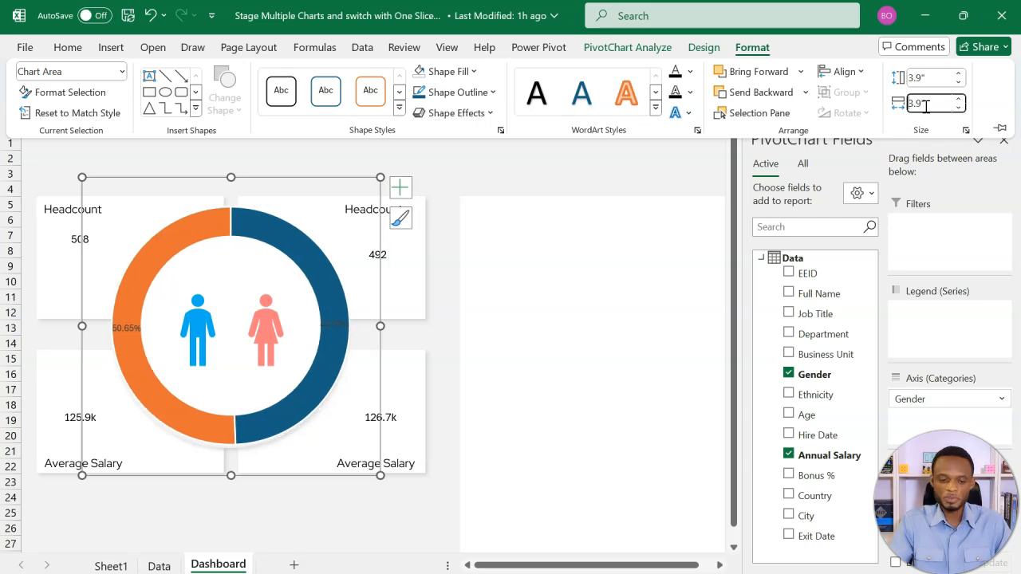
left_click(361, 179)
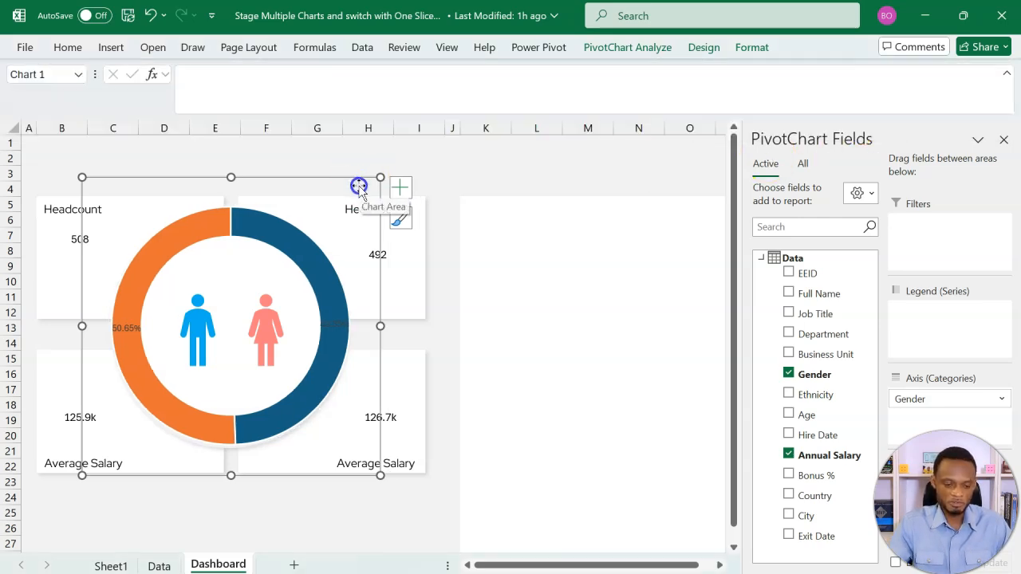
left_click_drag(359, 177, 359, 181)
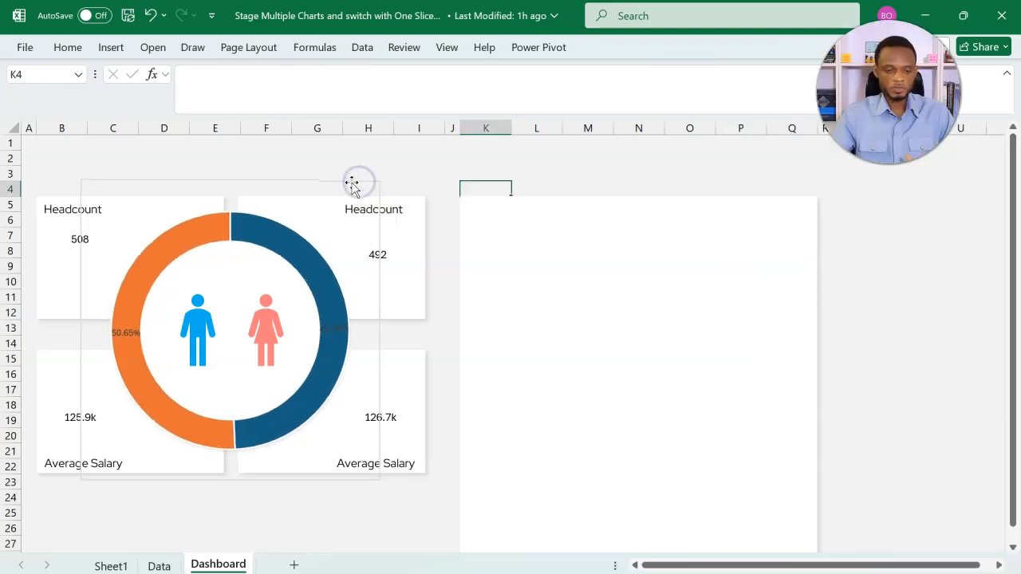
Fill the doughnut's Female slice with the salmon pink standard colour (#FF7C80) to match the female icon.
left_click(352, 183)
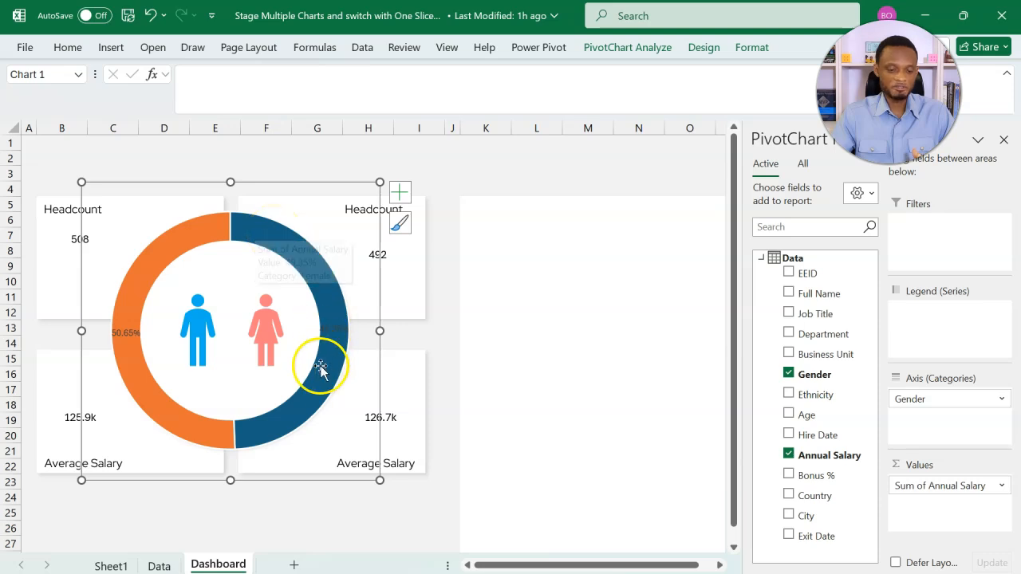
left_click(334, 302)
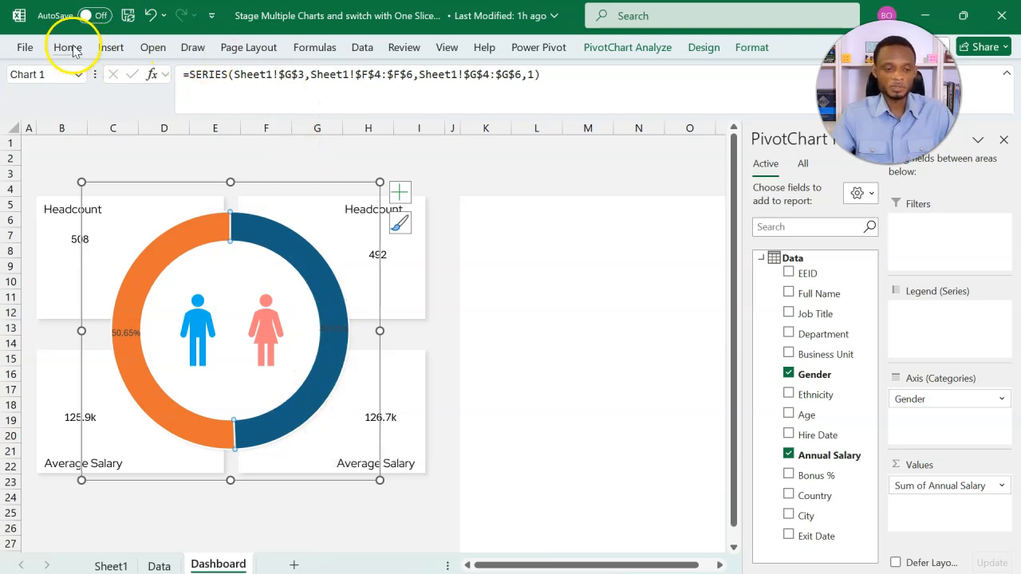
left_click(752, 47)
left_click(474, 72)
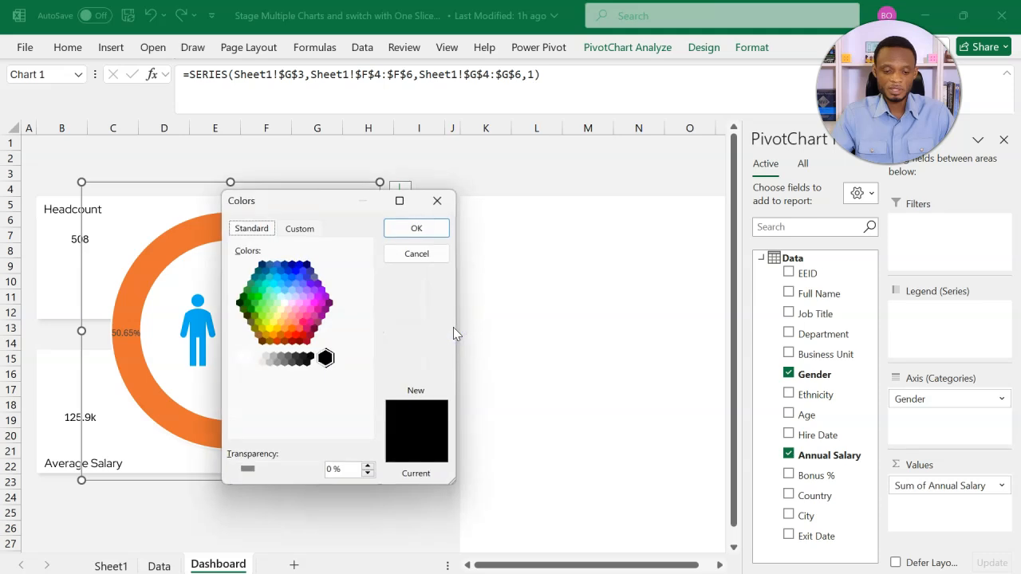
left_click(297, 323)
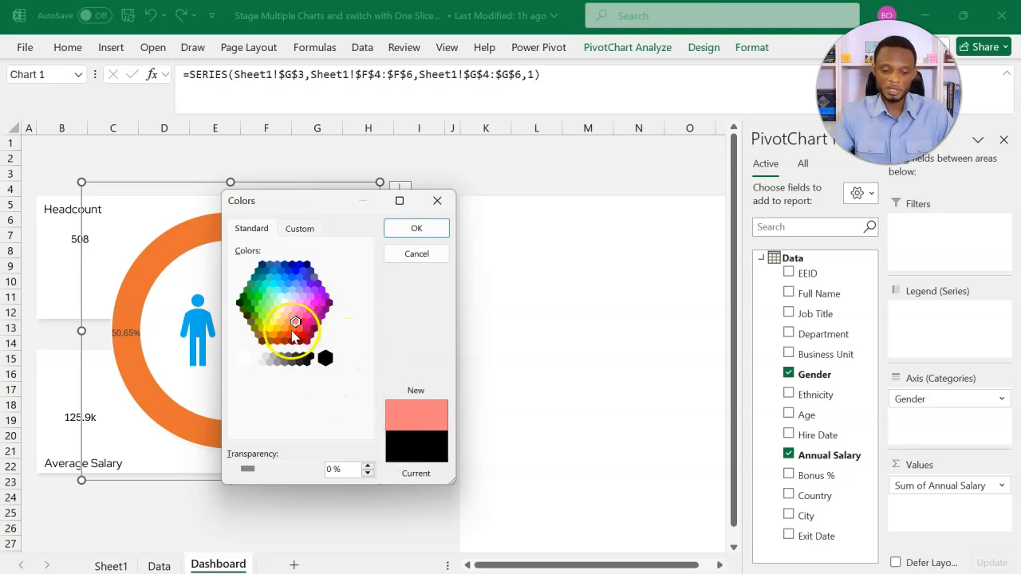
left_click(416, 229)
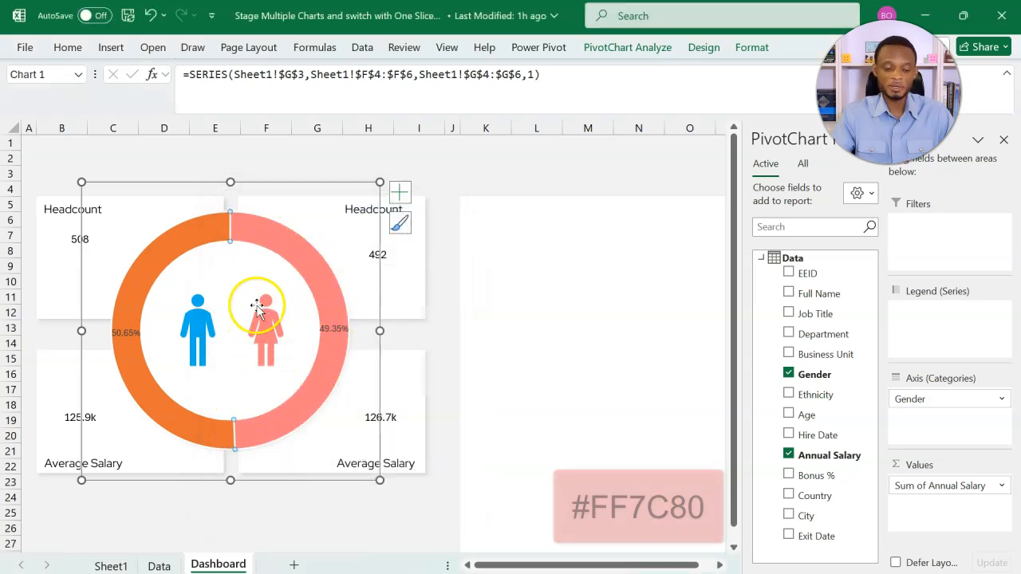
Fill the doughnut's Male slice with the standard light blue to match the male icon.
left_click(194, 240)
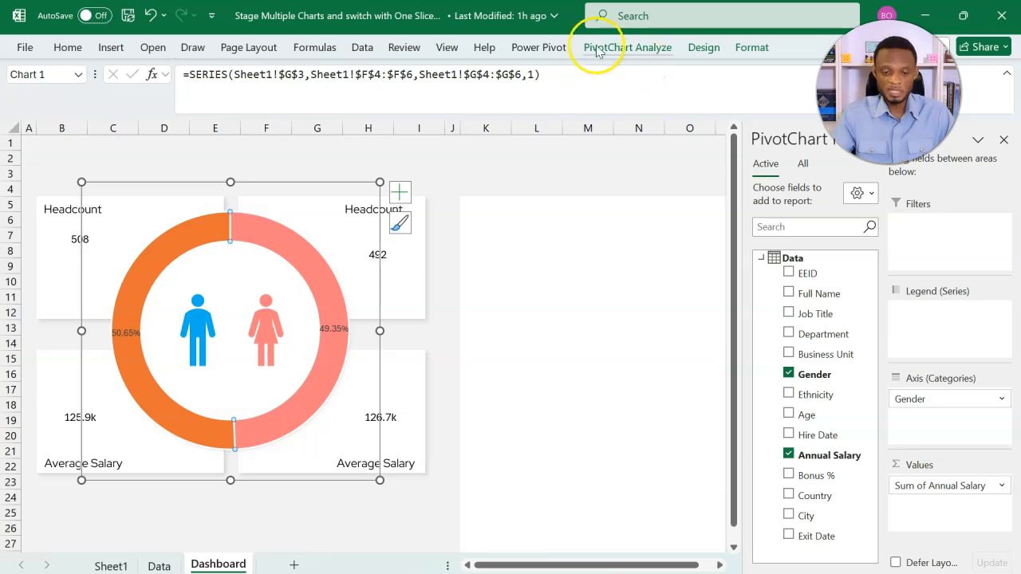
left_click(742, 48)
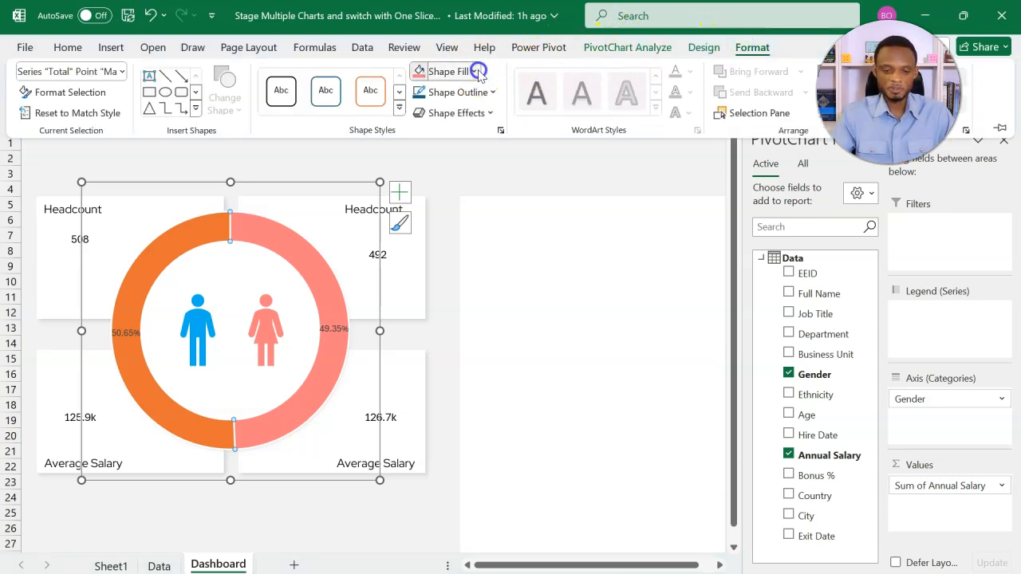
left_click(476, 72)
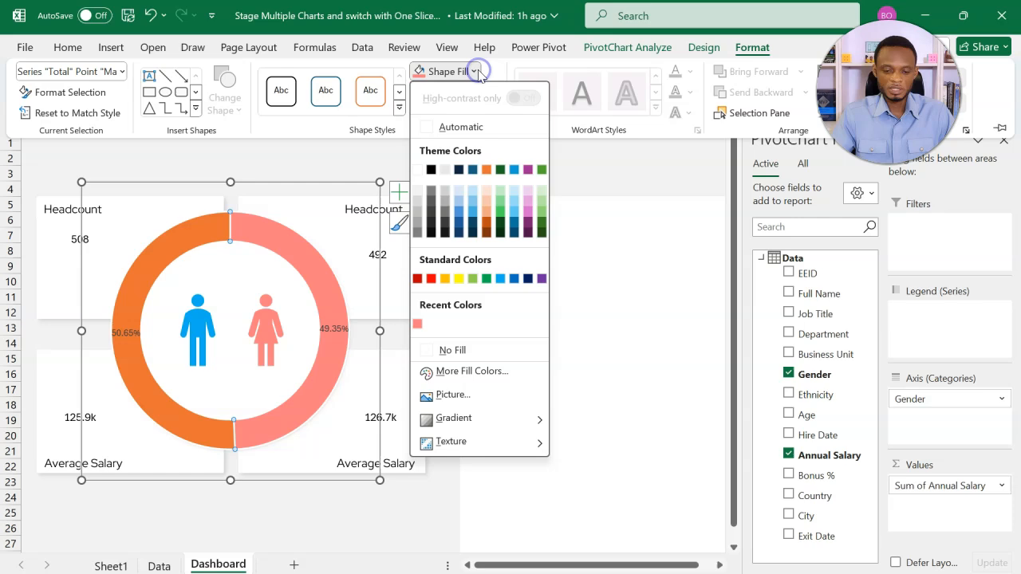
left_click(501, 278)
left_click(496, 188)
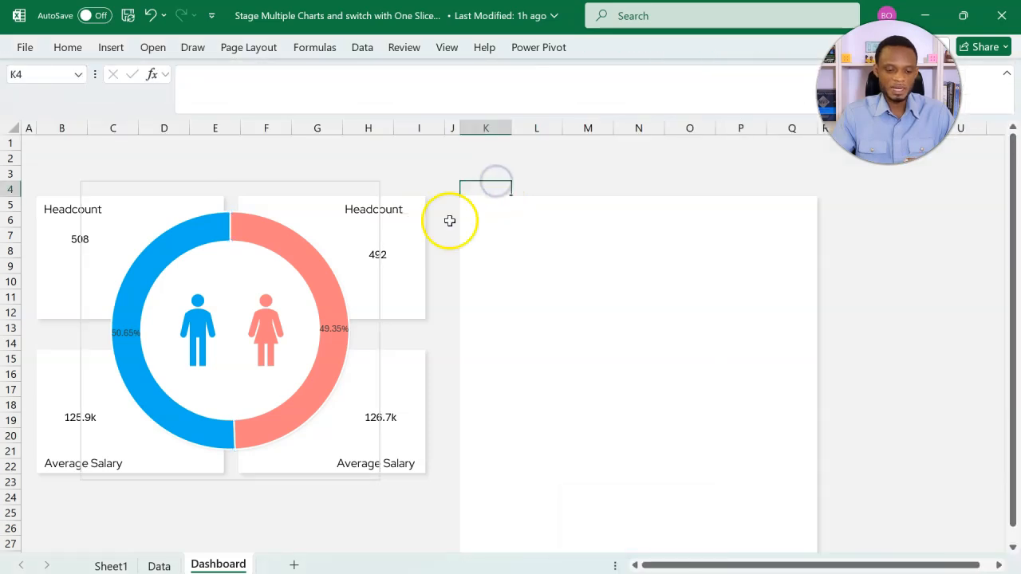
Make the doughnut chart's percentage data labels white and bold.
left_click(335, 328)
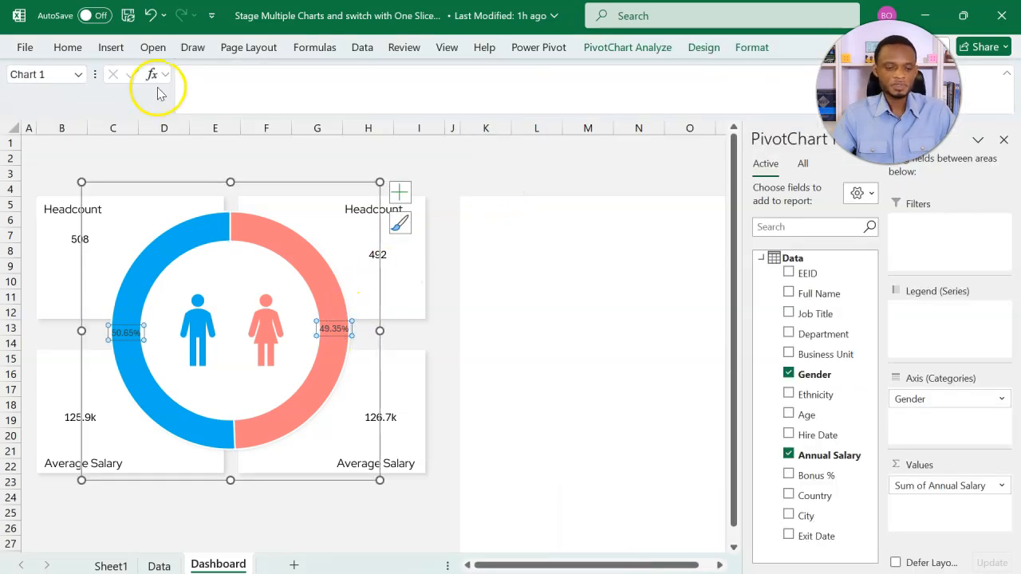
left_click(71, 49)
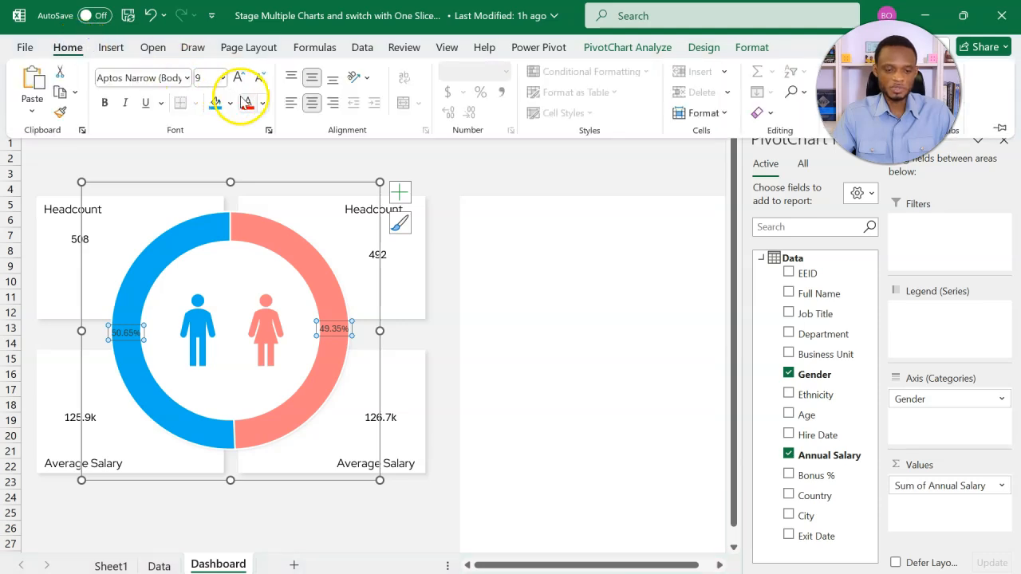
left_click(263, 103)
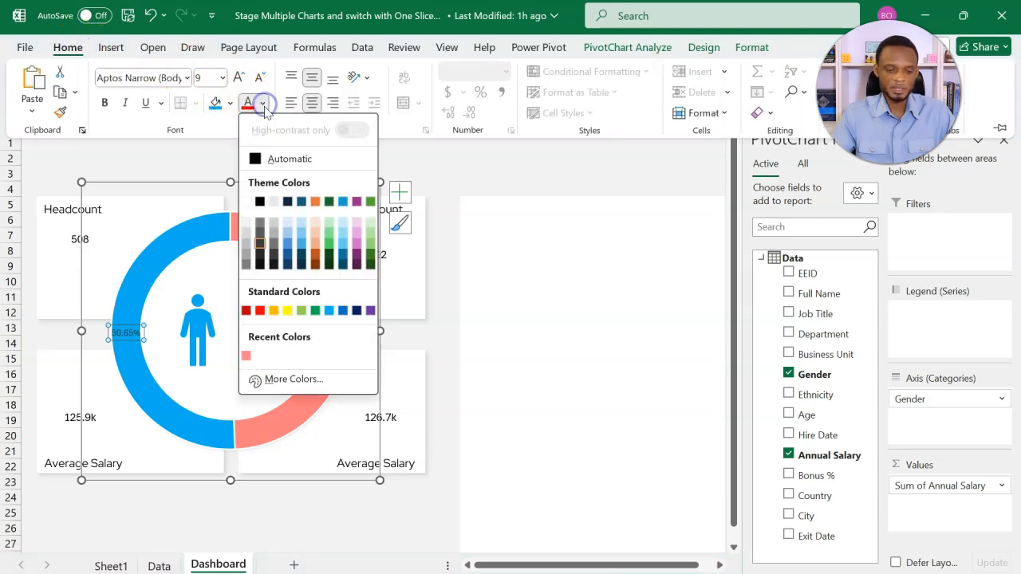
left_click(246, 200)
left_click(111, 106)
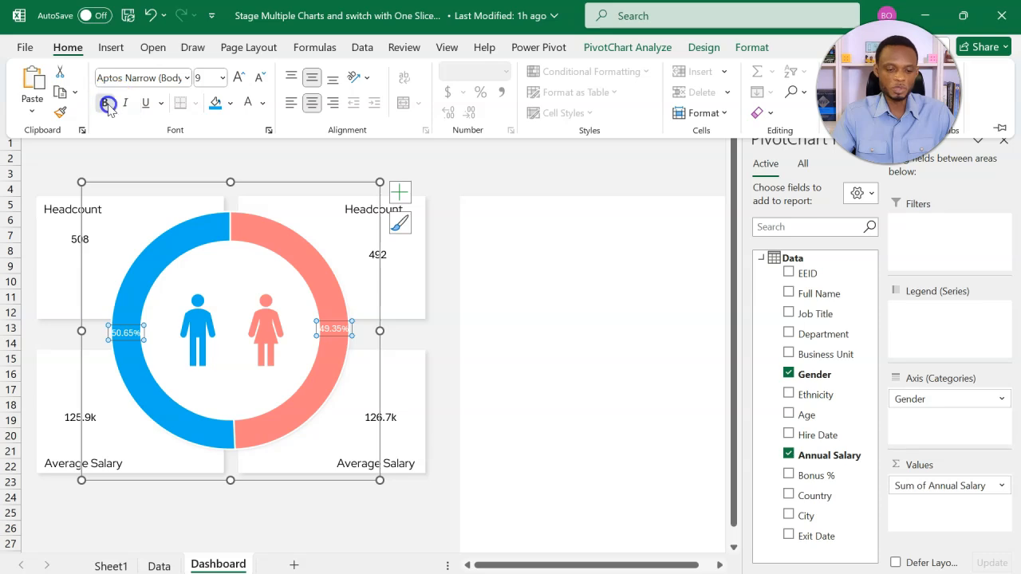
Remove the outline around the doughnut chart area.
left_click(371, 182)
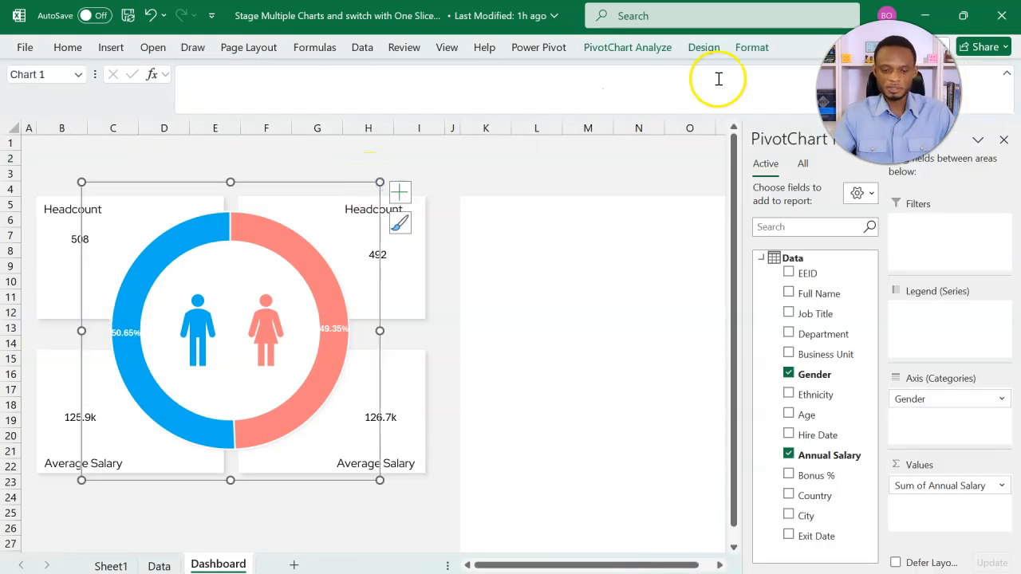
left_click(752, 47)
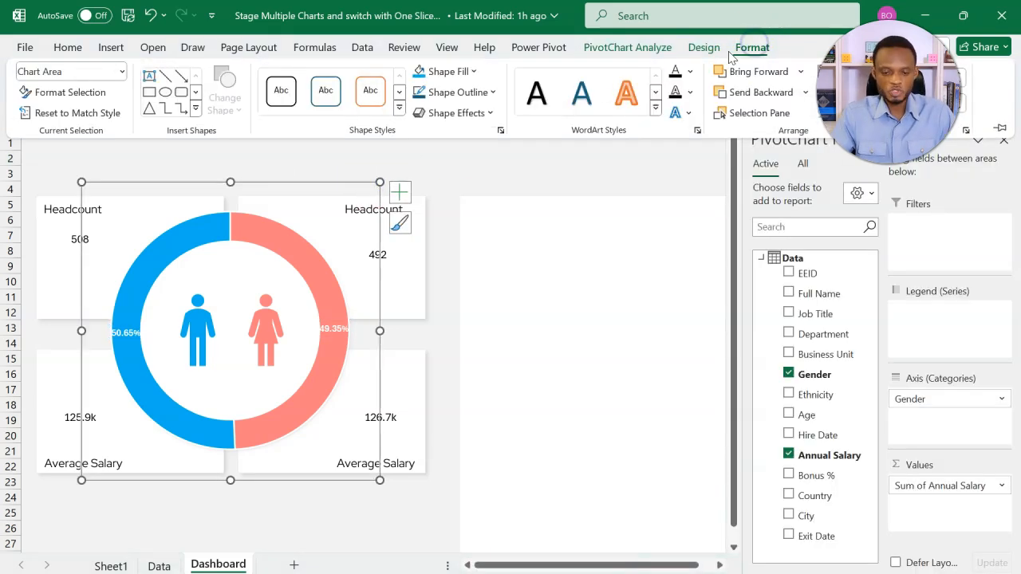
left_click(492, 92)
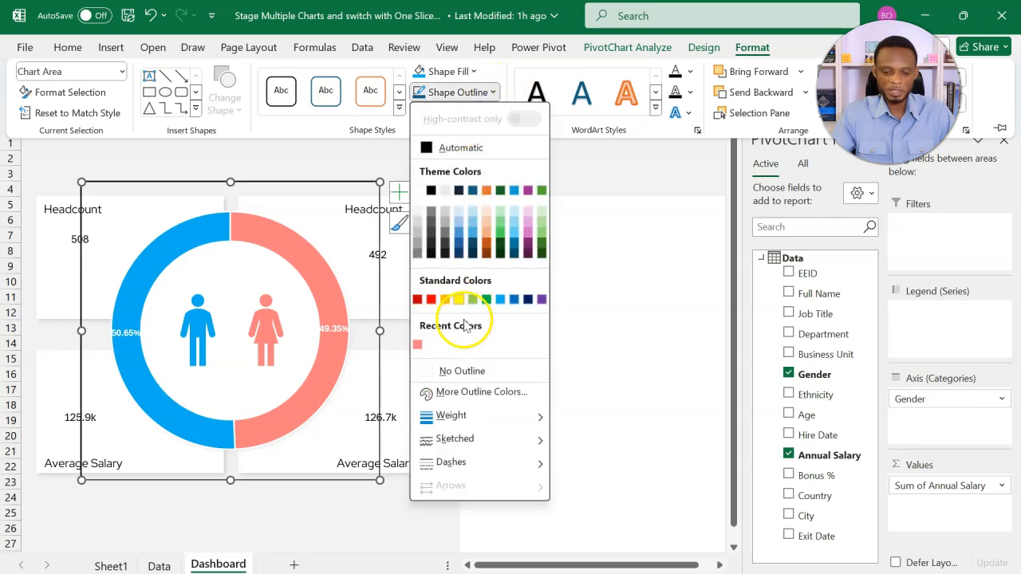
left_click(463, 369)
left_click(488, 190)
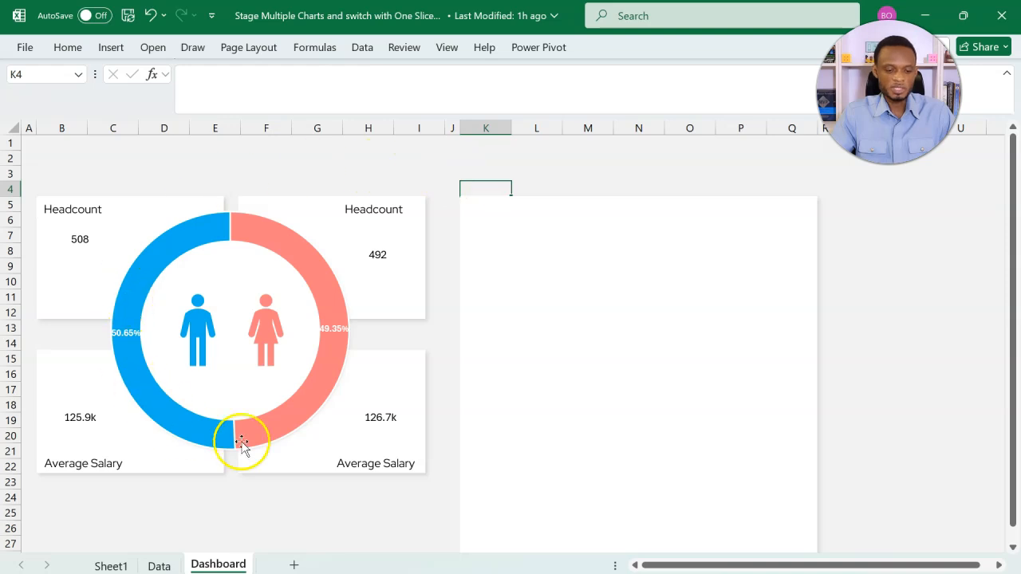
Format the male headcount and average salary values together at font size 16 in the standard light blue.
left_click(82, 233)
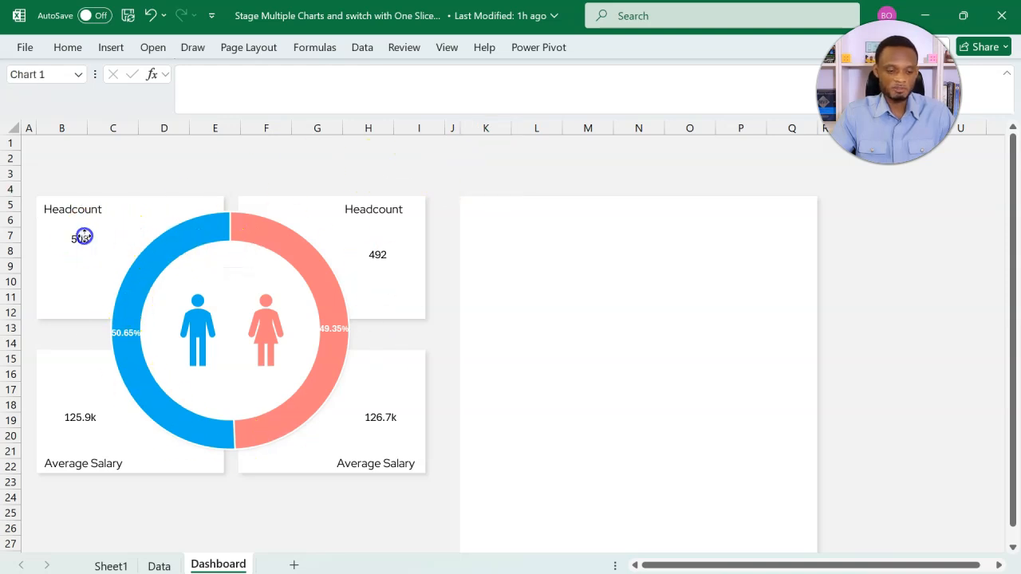
left_click(73, 240)
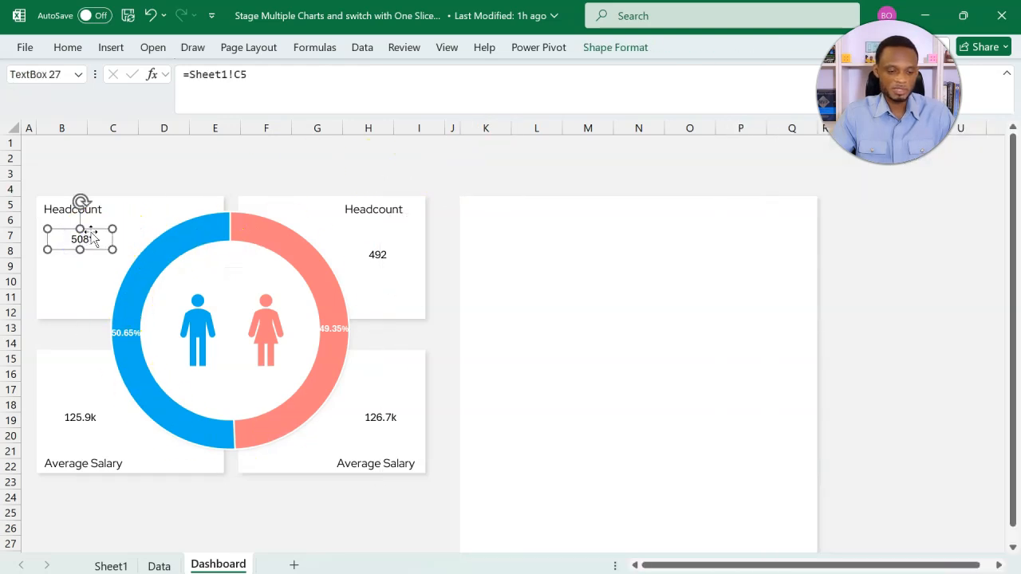
left_click(88, 233)
left_click(78, 238)
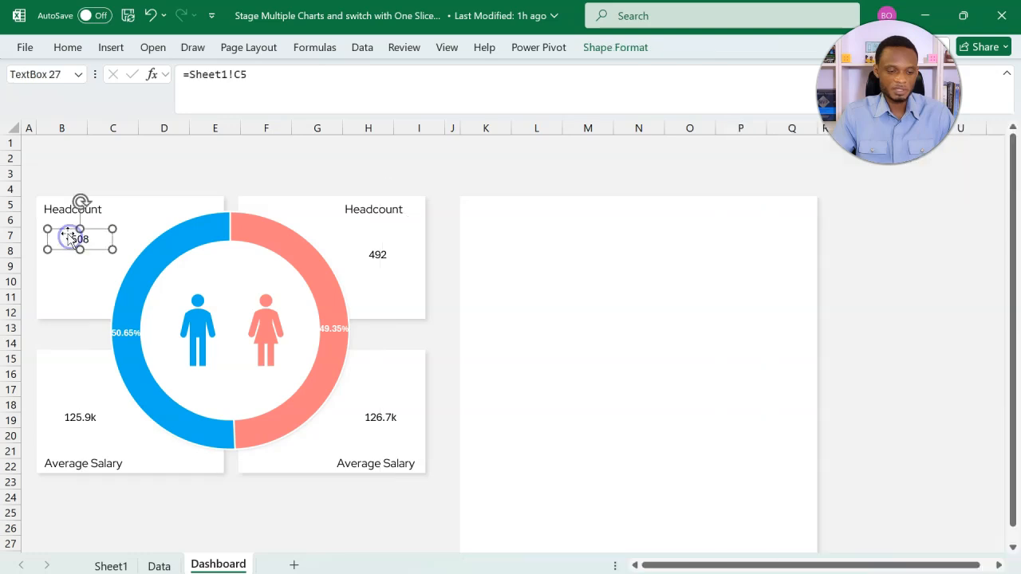
left_click(71, 419, "ctrl")
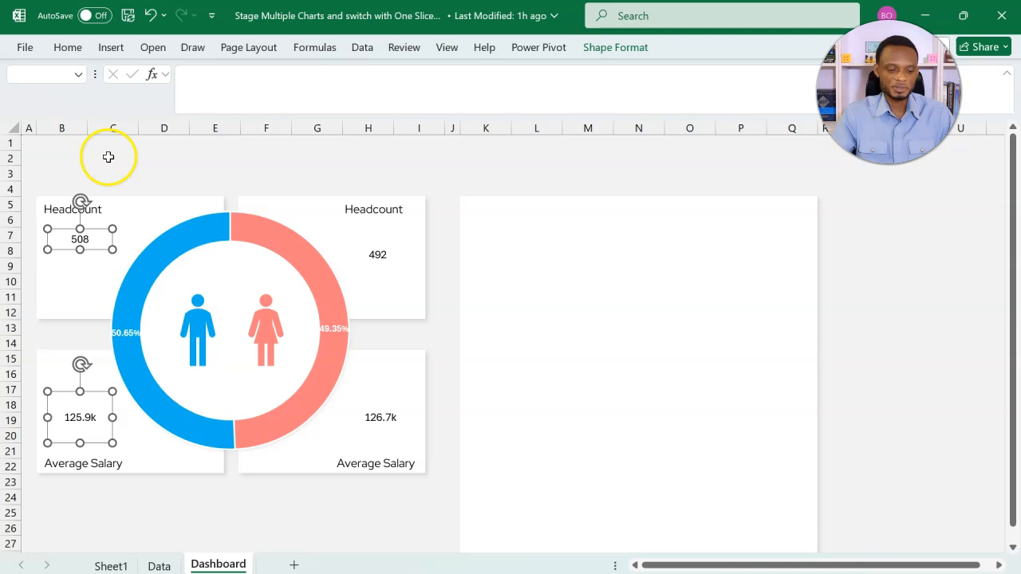
left_click(75, 45)
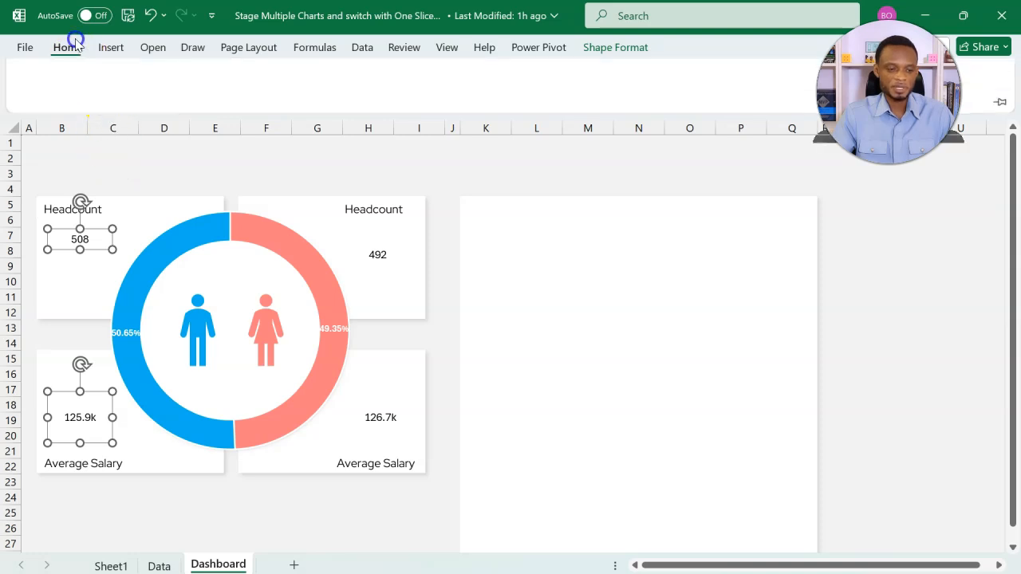
left_click(205, 77)
type("16")
key("Return")
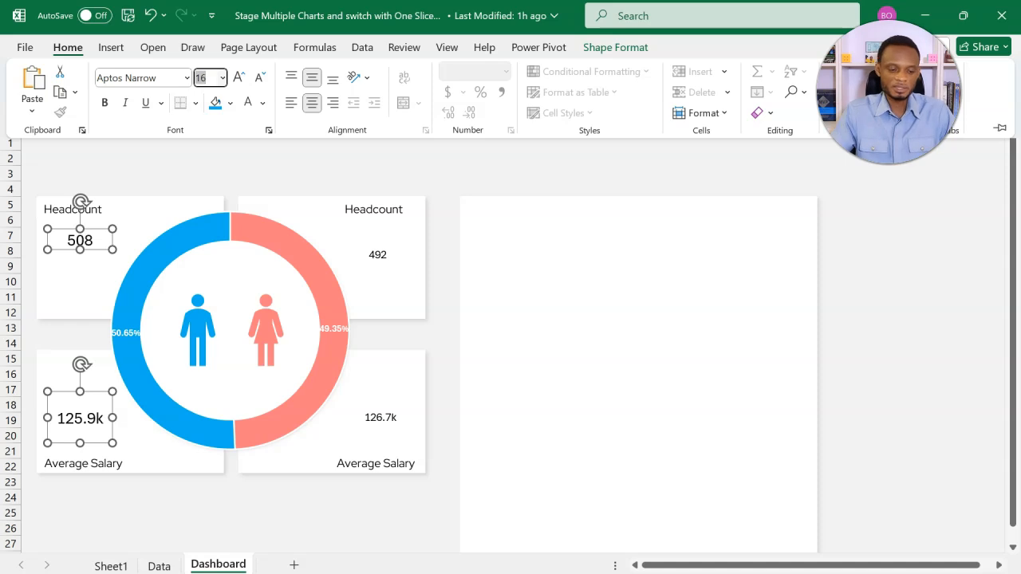
left_click(262, 106)
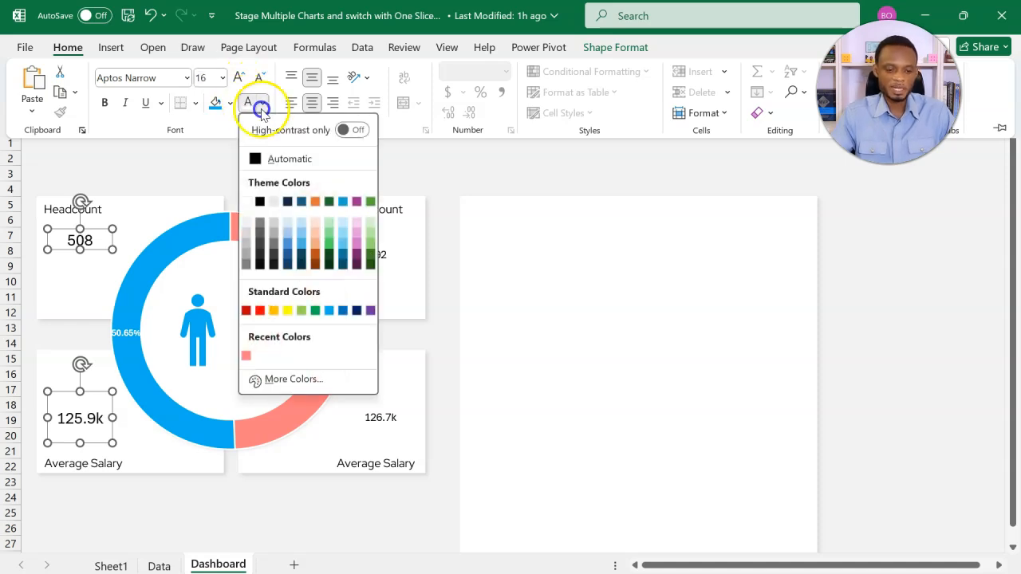
left_click(328, 311)
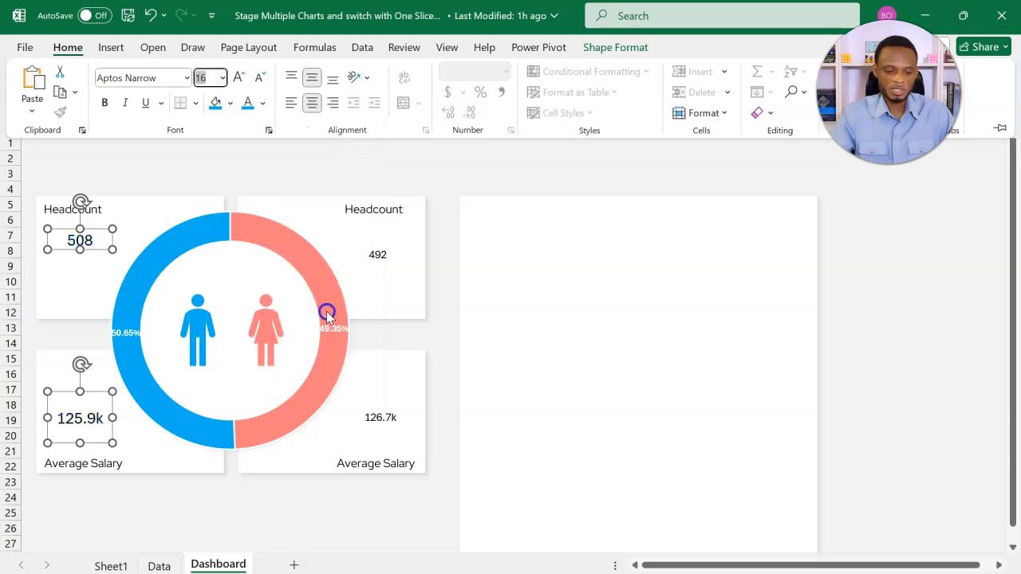
Format the female headcount and average salary values together at font size 16 in the recently used salmon pink.
left_click(379, 259)
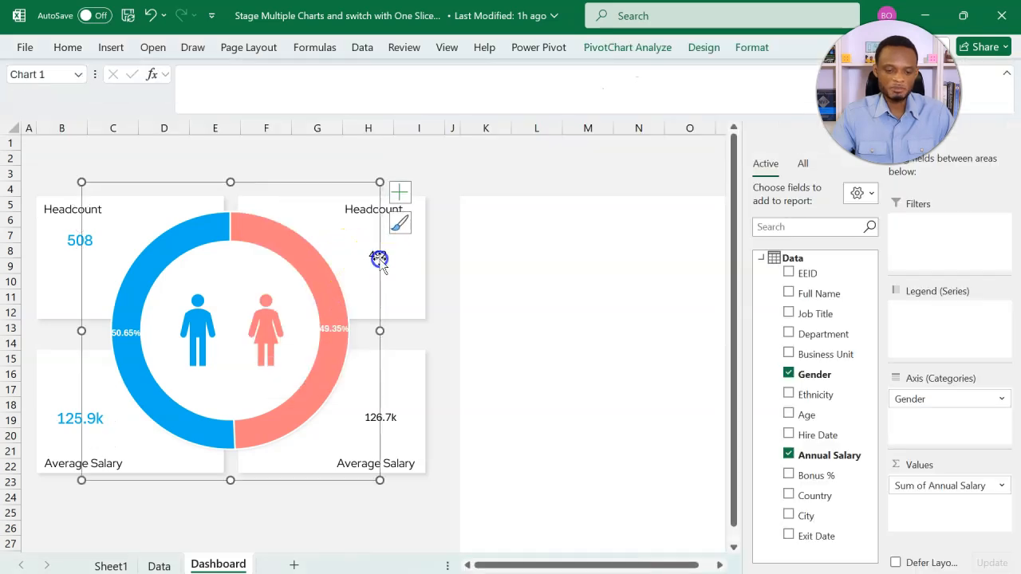
left_click(380, 257)
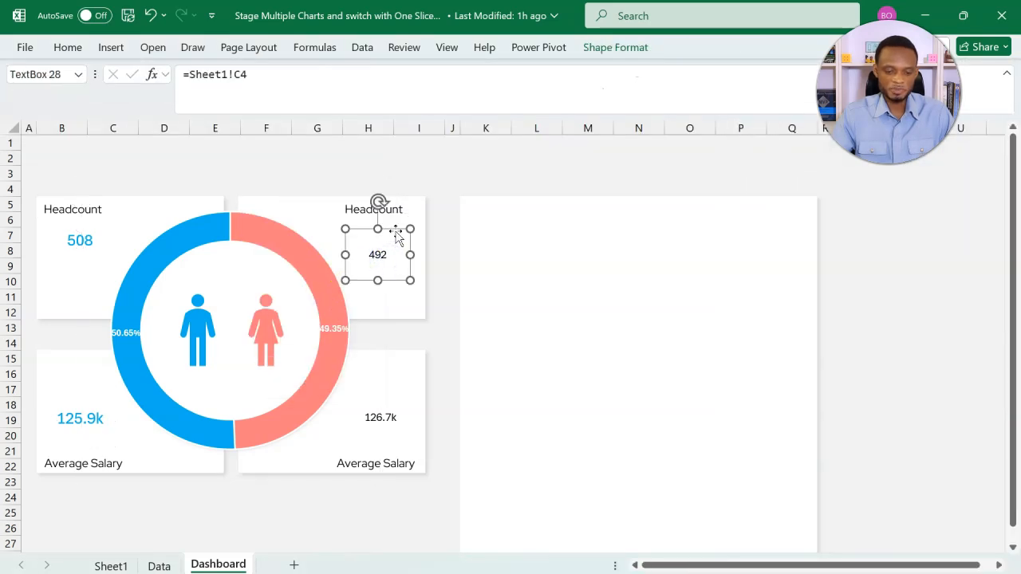
left_click(386, 416, "ctrl")
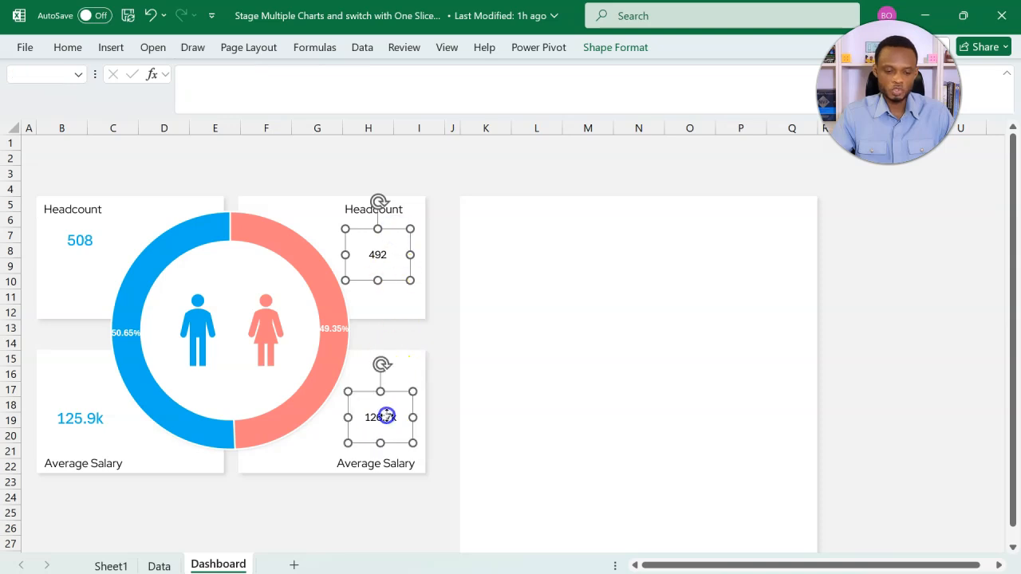
left_click(68, 47)
left_click(205, 77)
type("16")
key("Return")
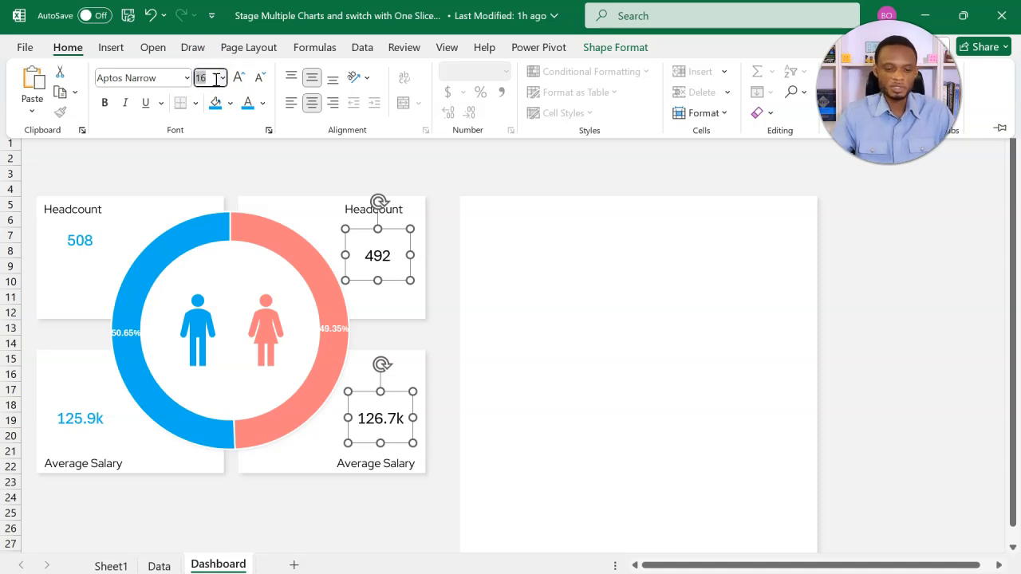
left_click(262, 103)
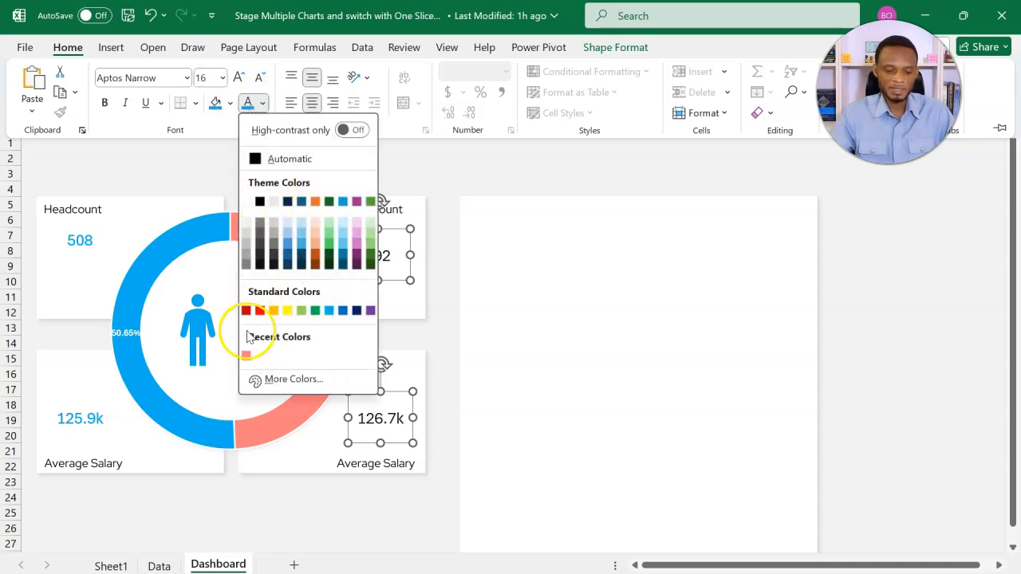
left_click(246, 355)
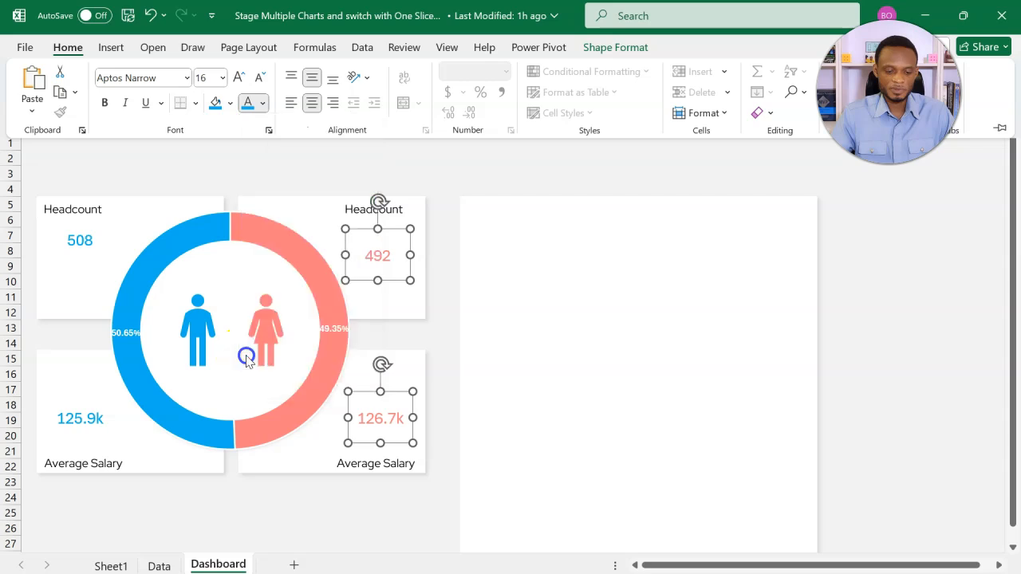
left_click(294, 186)
left_click(188, 157)
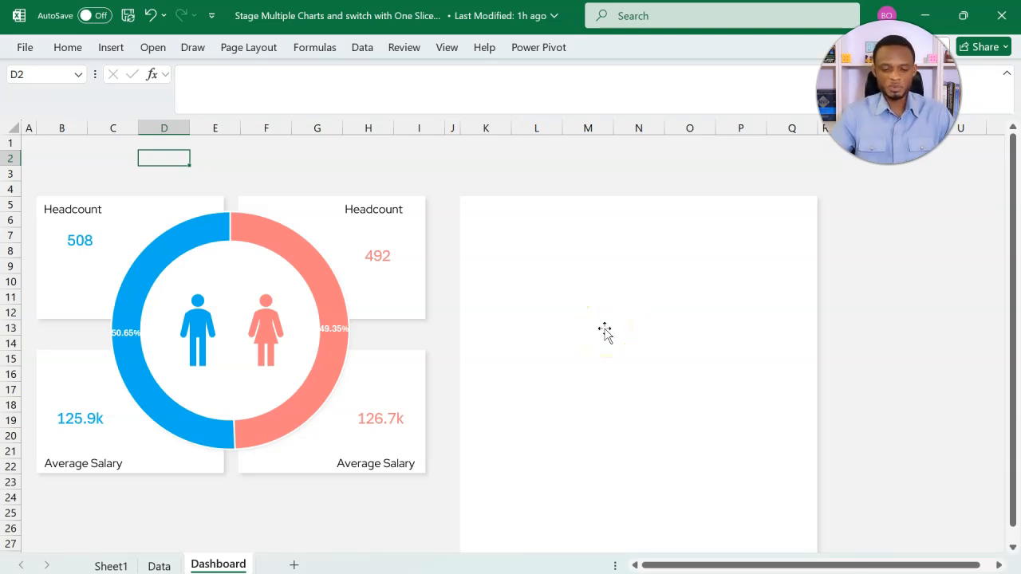
Examine the Department, Business Unit and Ethnicity columns on the Data sheet as categories for the switchable charts.
left_click(162, 565)
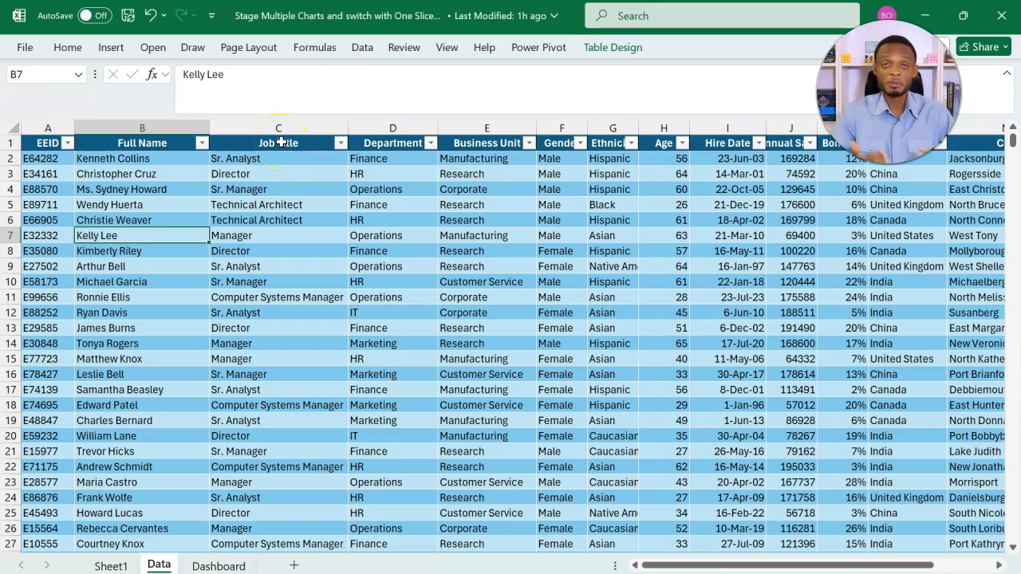
left_click(394, 124)
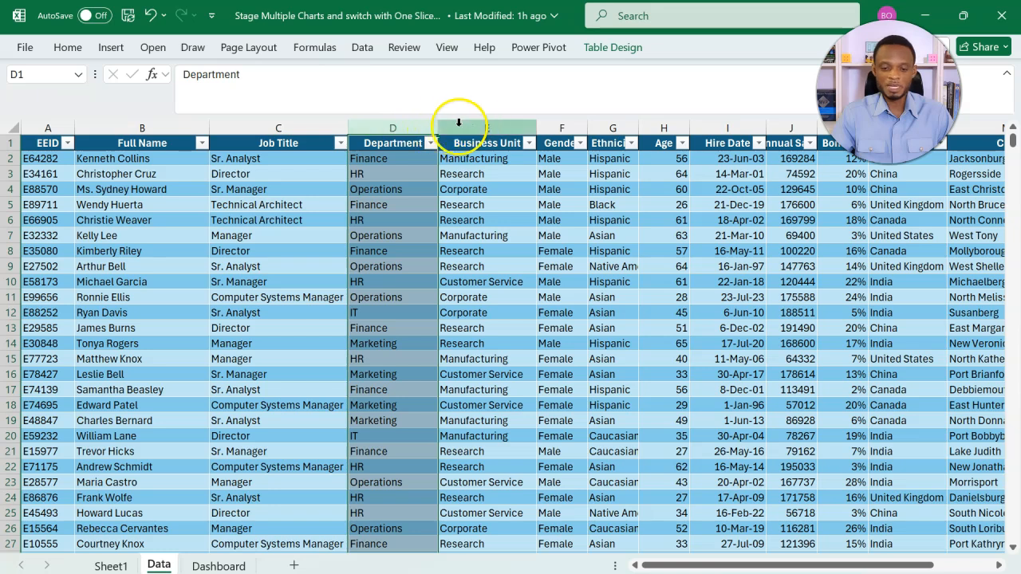
left_click(478, 124, "ctrl")
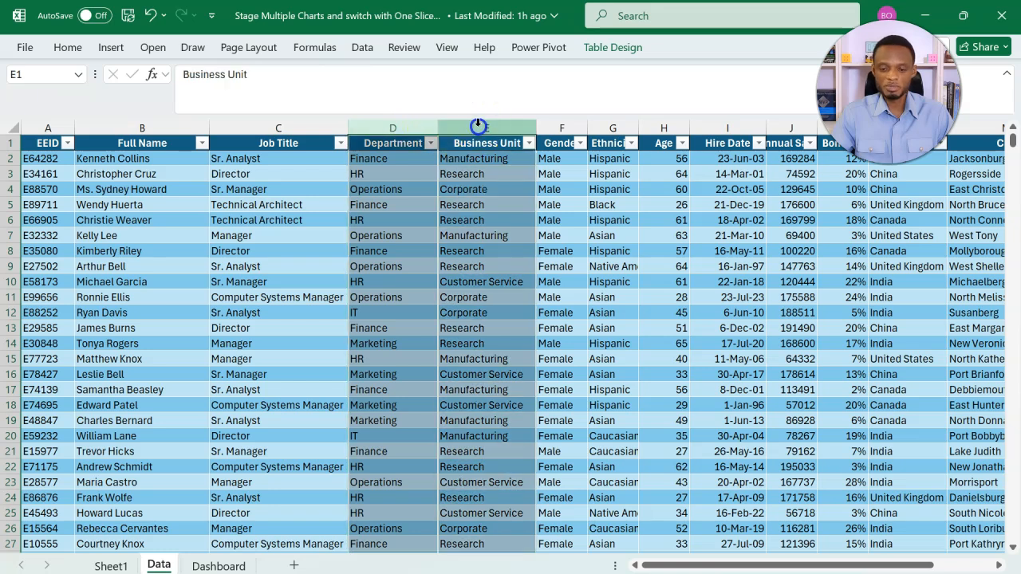
left_click(612, 128, "ctrl")
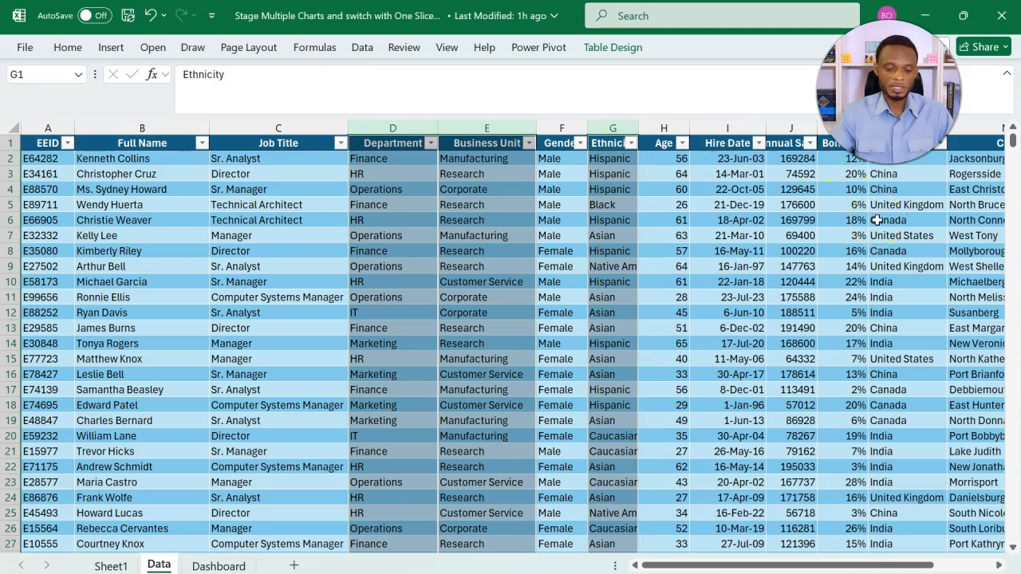
left_click(625, 298)
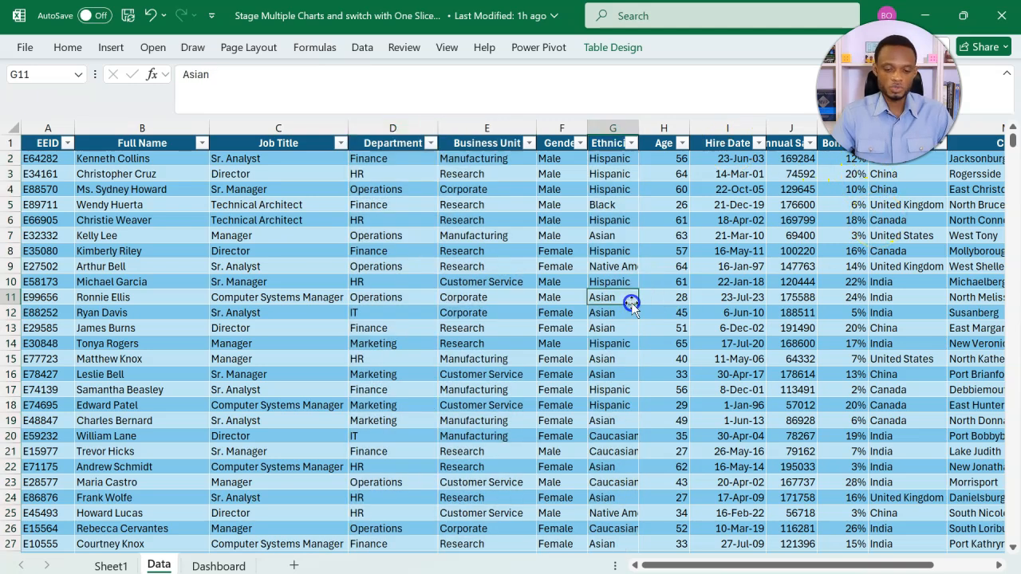
Enter the formula =Data[#Headers] in cell B11 of Sheet1 to list the Data table's column headers.
left_click(112, 565)
left_click(112, 353)
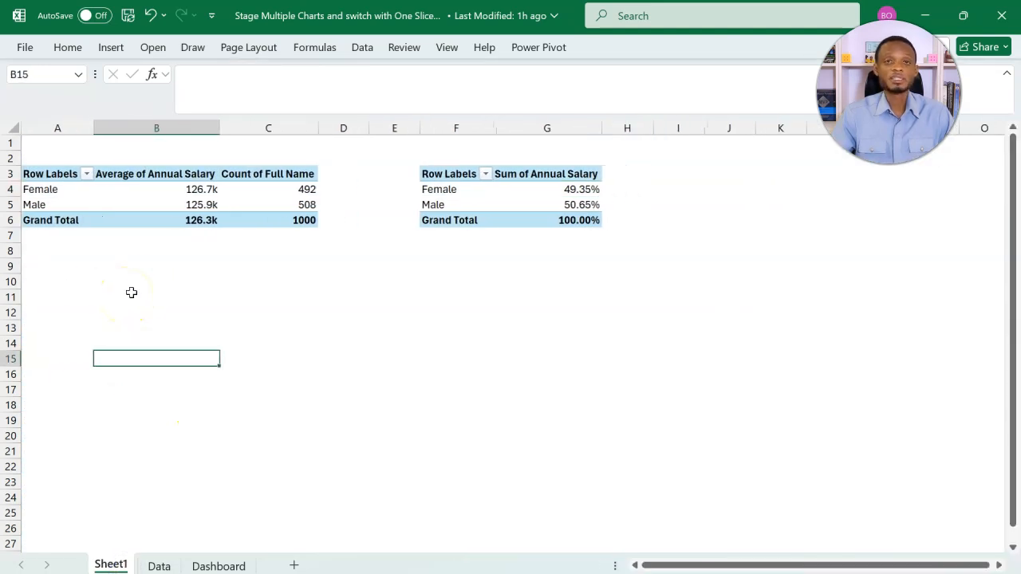
left_click(181, 296)
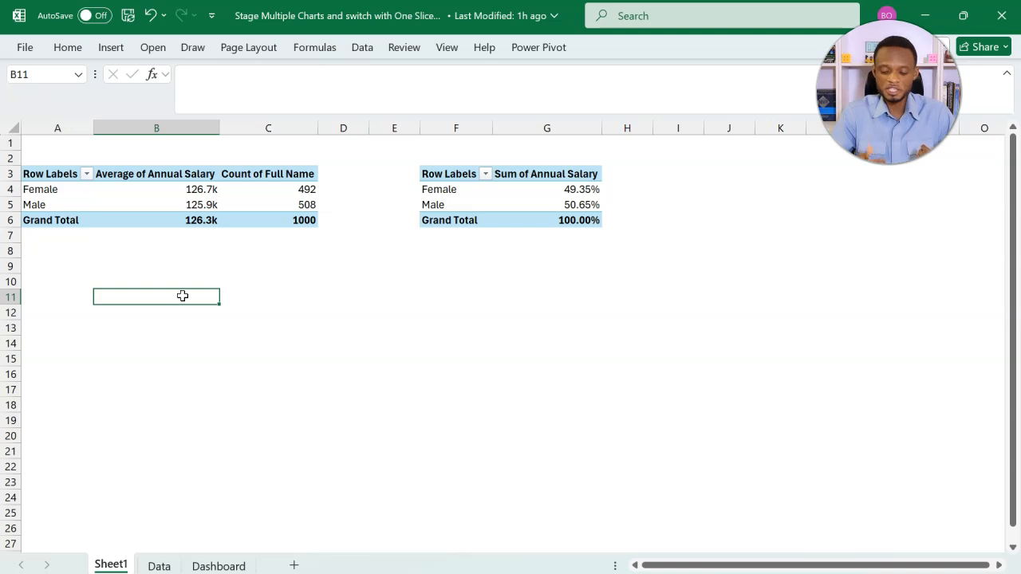
type("=dat")
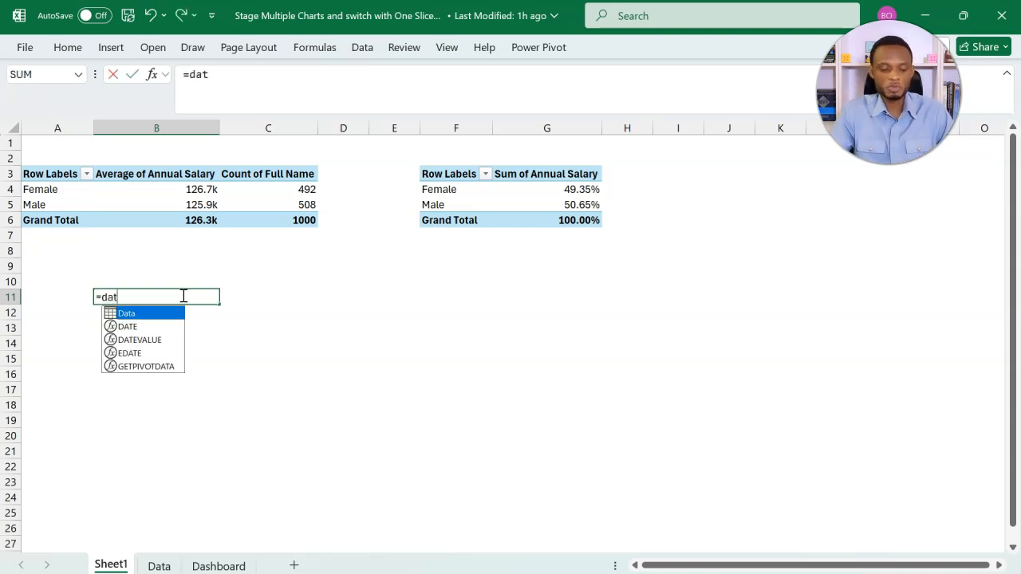
key("Tab")
type("[")
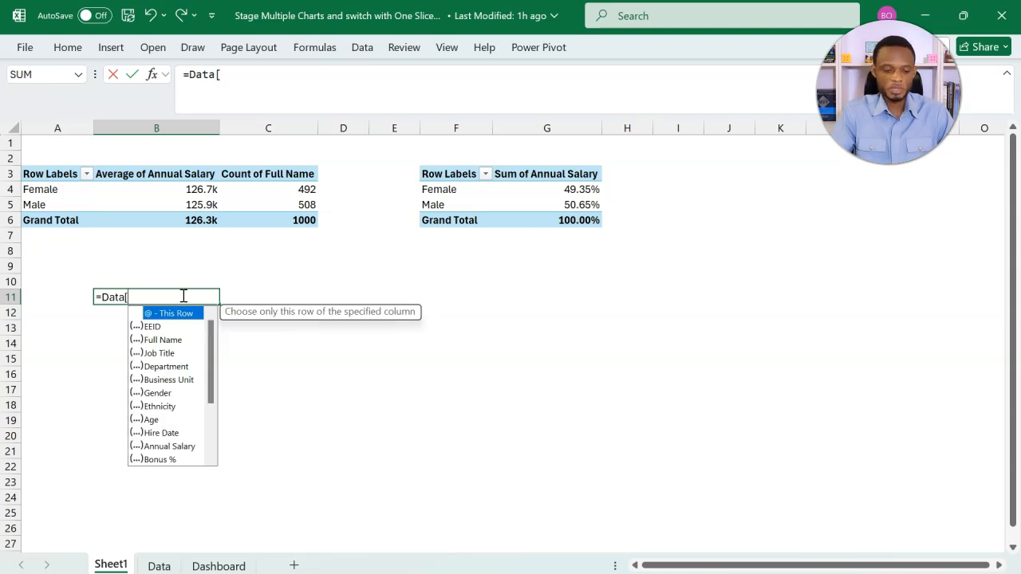
key("Down")
key("Down")
key("Down")
key("Down")
key("Down")
key("Down")
key("Down")
key("Down")
key("Down")
key("Down")
key("Down")
key("Down")
key("Down")
key("Down")
key("Down")
key("Down")
key("Down")
key("Down")
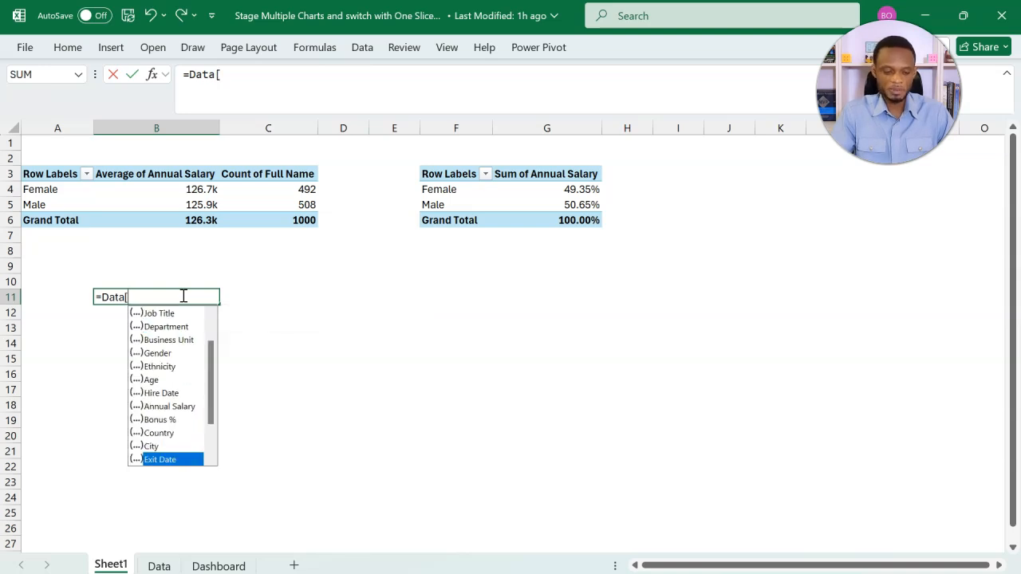
key("Up")
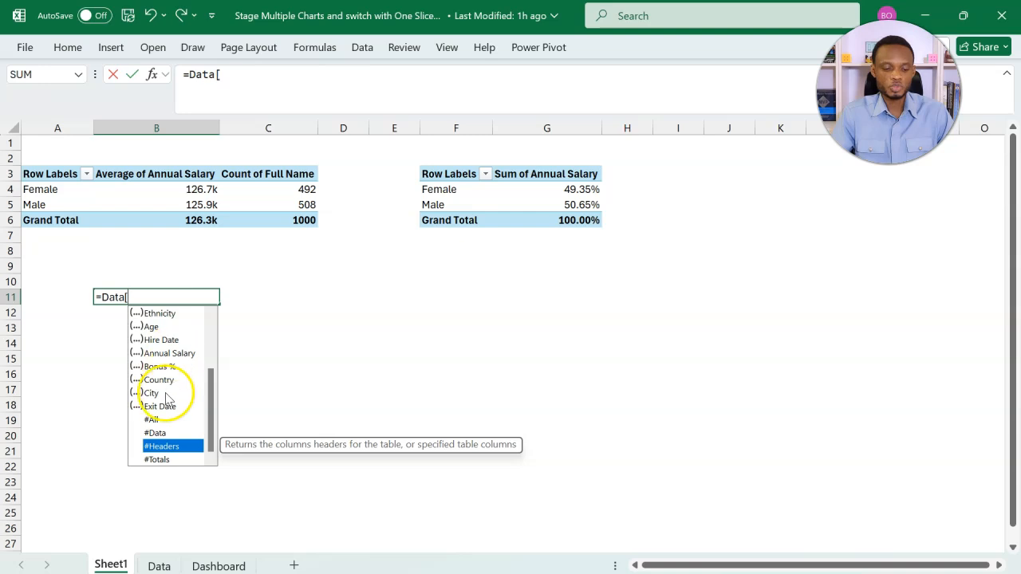
double_click(160, 447)
type("]")
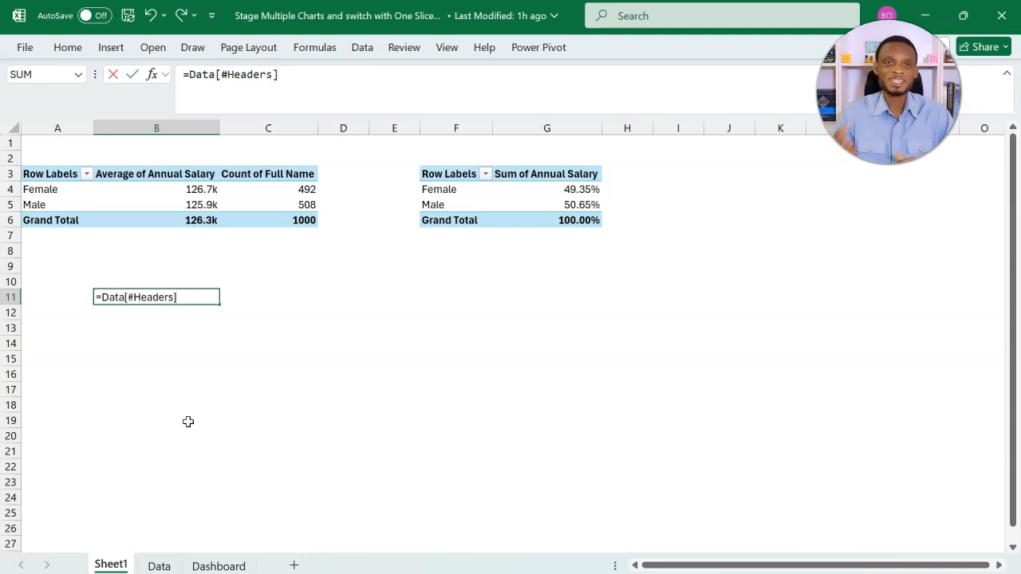
key("Return")
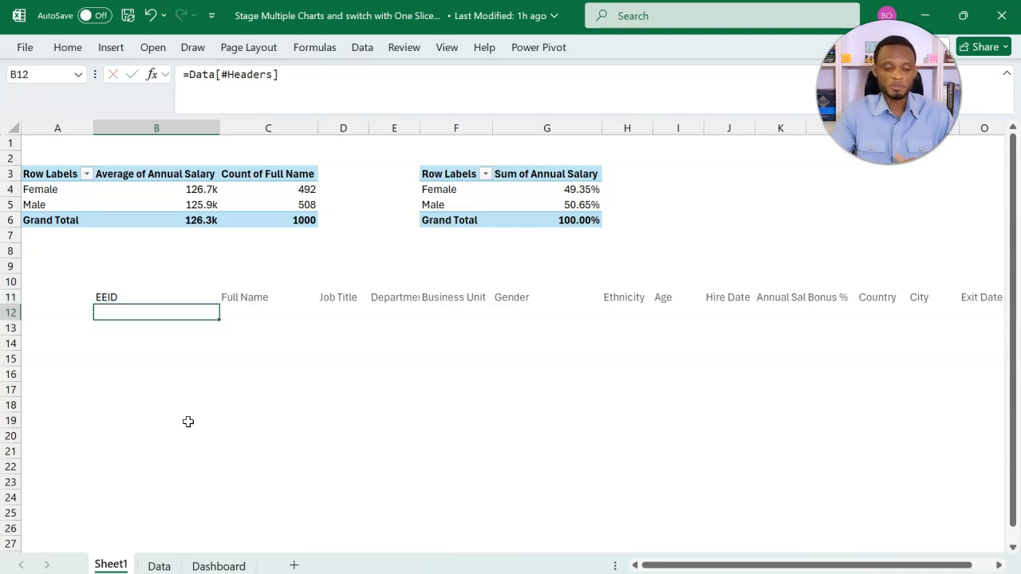
Examine the table headers spilled across row 11, from the first one to the last.
key("Up")
key("Right")
key("Right")
key("Right")
key("Right")
key("Right")
key("Right")
key("Right")
key("Right")
key("Right")
key("Right")
key("Right")
key("Right")
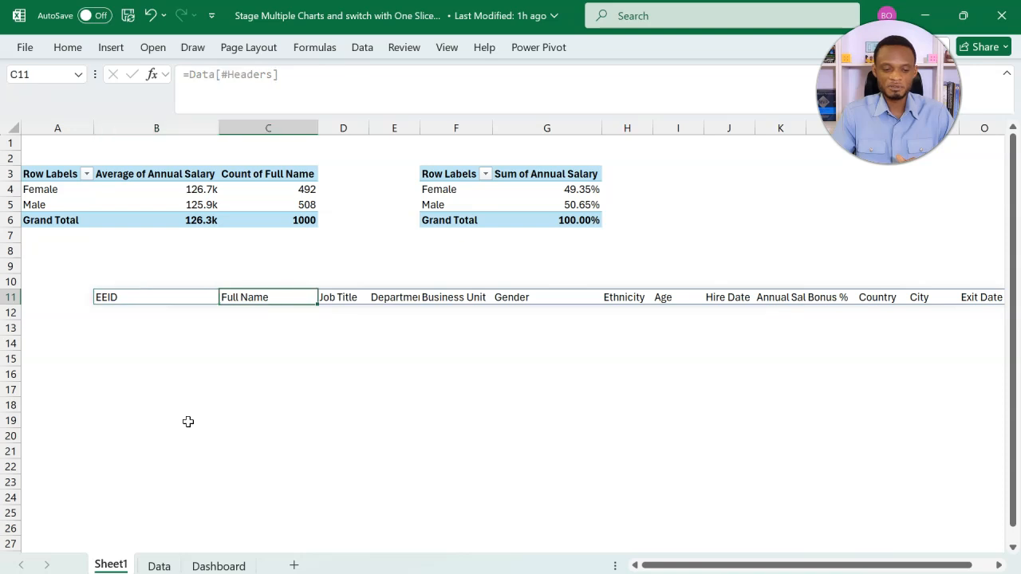
key("Right")
key("Right")
key("Left")
key("Left")
key("Left")
key("Left")
key("Left")
key("Left")
key("Left")
key("Left")
key("Left")
key("Left")
key("Left")
key("Left")
key("Left")
key("Left")
key("Left")
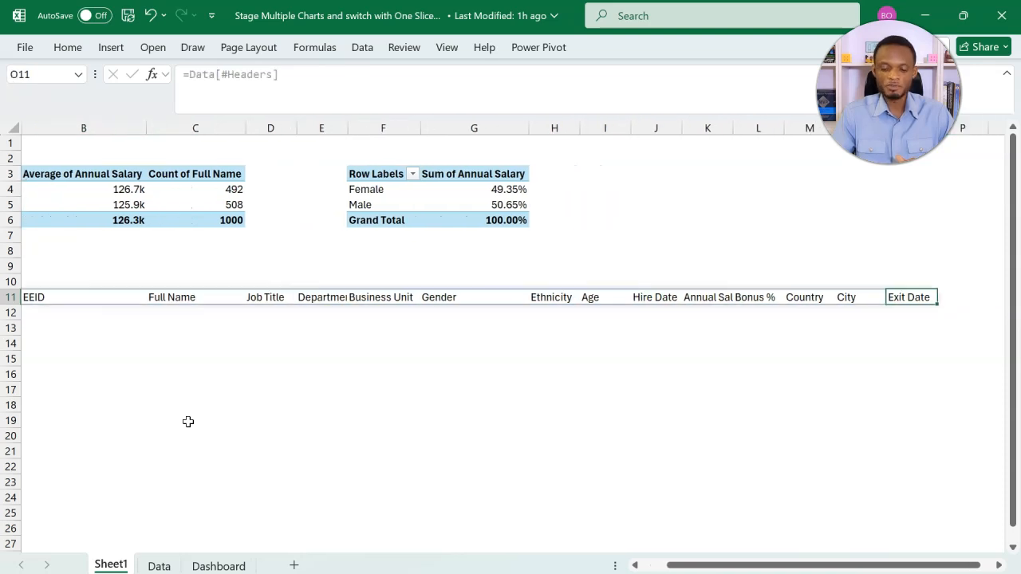
key("Right")
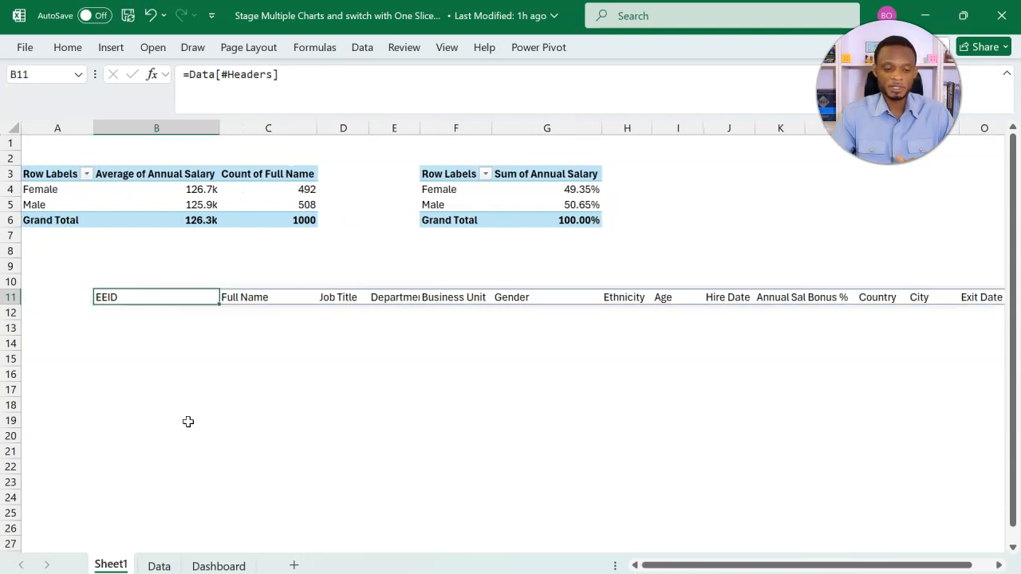
Wrap the formula in B11 in TRANSPOSE so it reads =TRANSPOSE(Data[#Headers]) and lists the headers vertically.
left_click(309, 77)
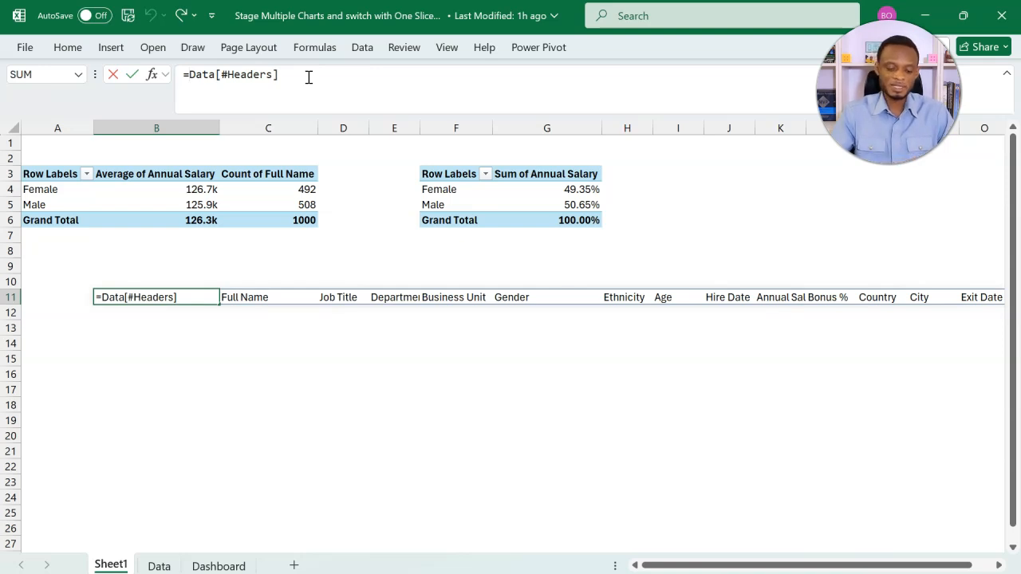
type("tr")
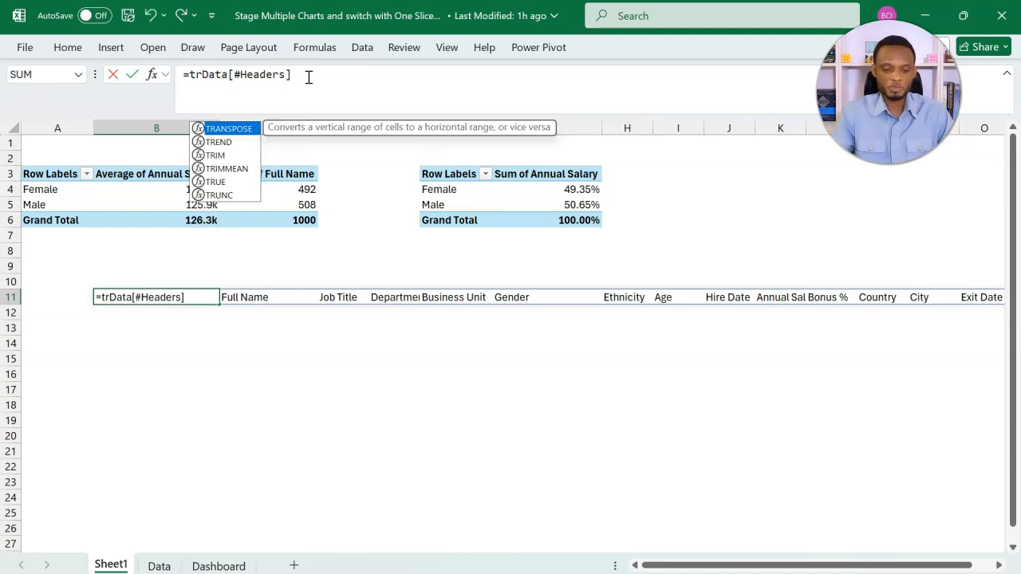
key("Tab")
left_click(342, 76)
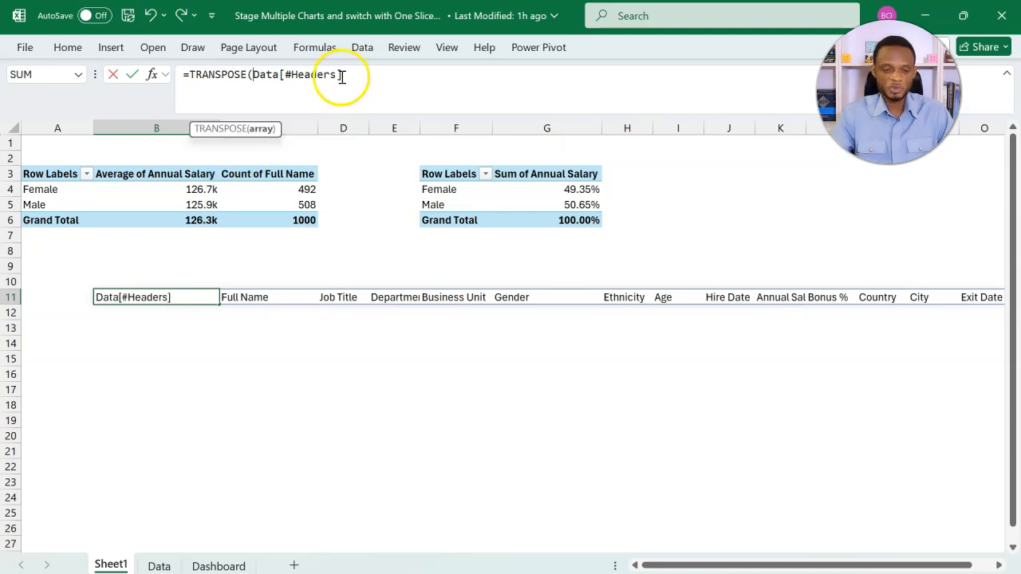
type(")")
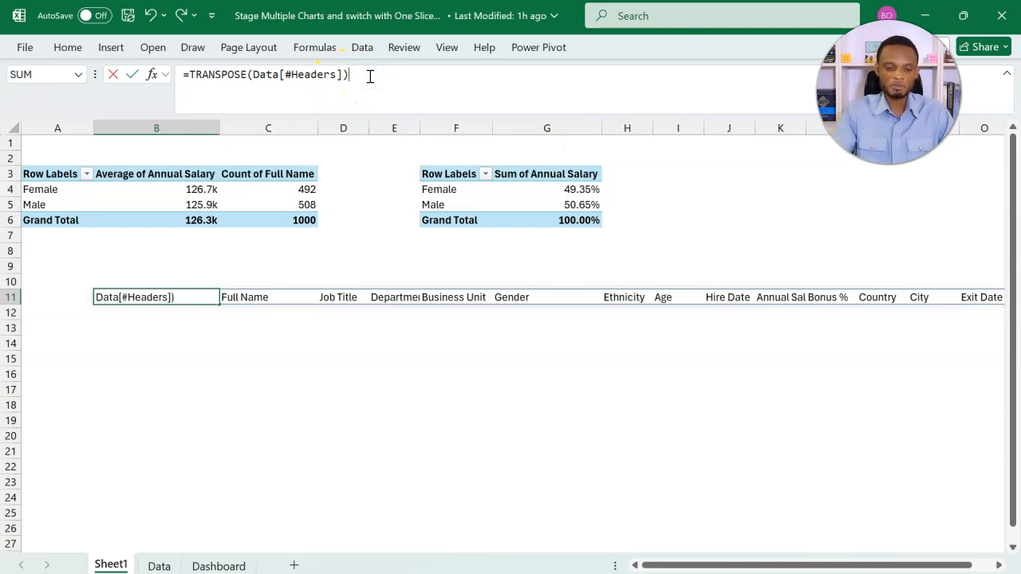
key("Return")
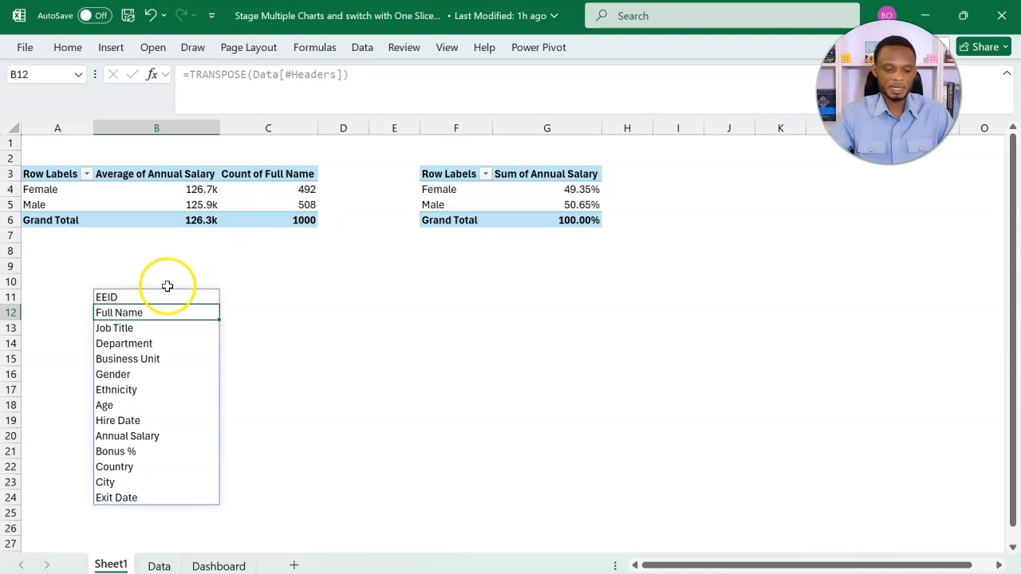
Convert the transposed header list in B11:B24 to static values in place.
left_click_drag(203, 297, 188, 496)
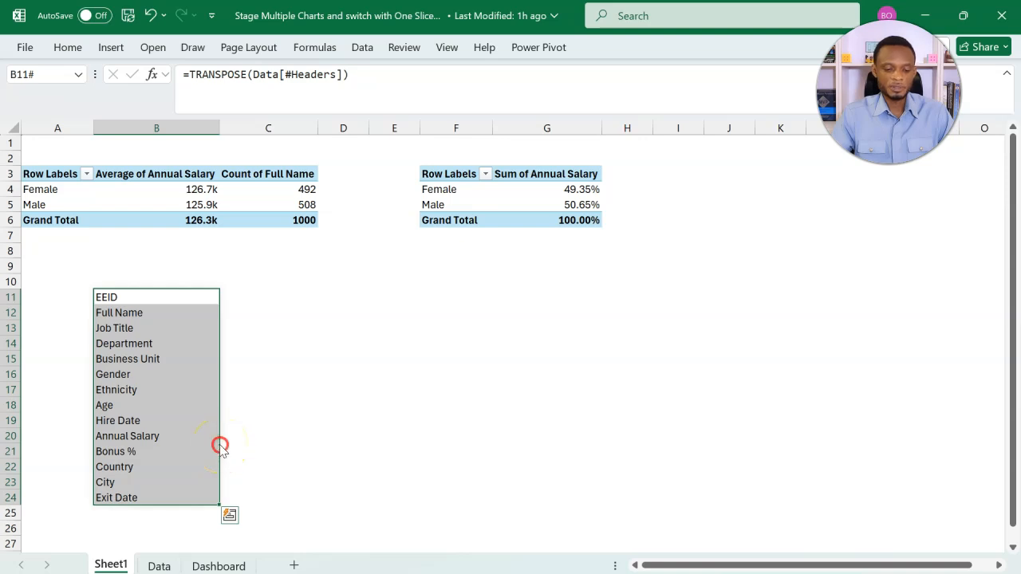
left_click_drag(221, 447, 252, 452)
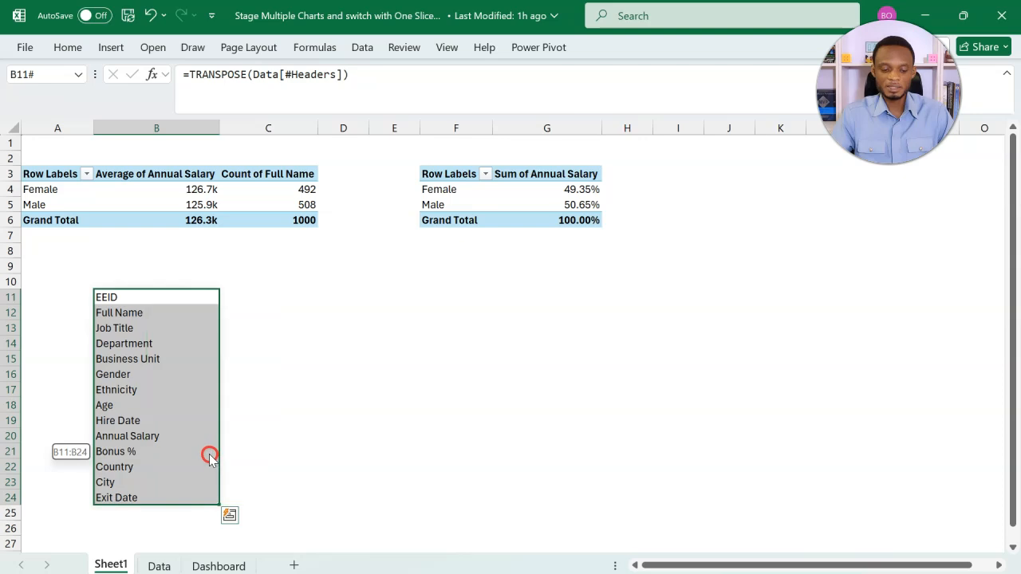
right_click(211, 454)
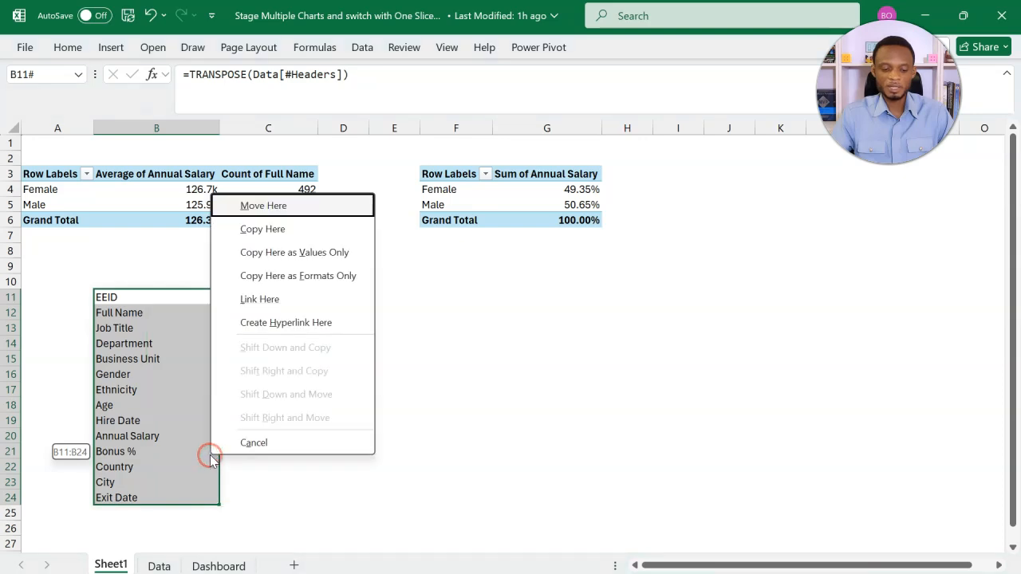
left_click(283, 252)
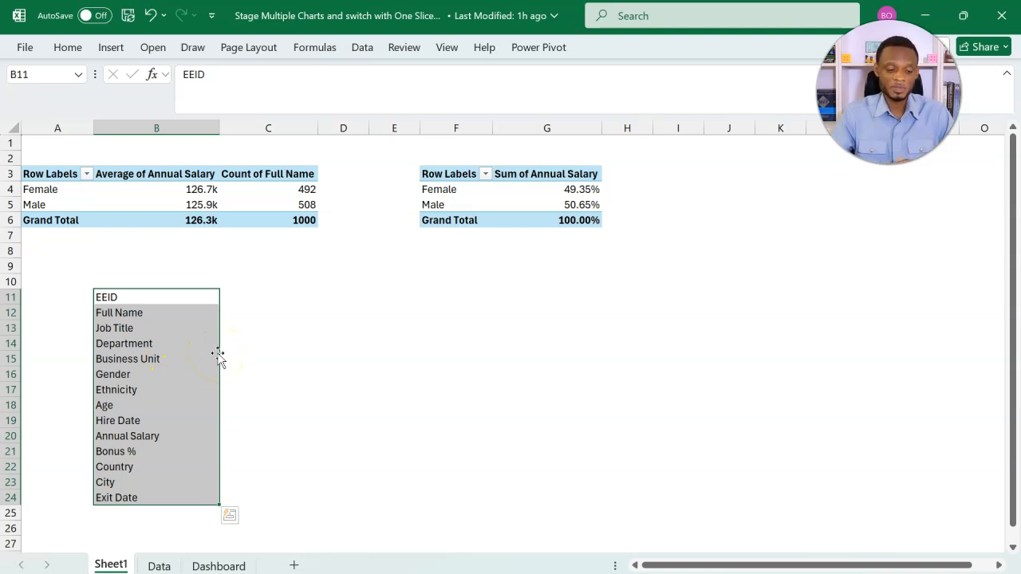
Color the Department, Business Unit, Ethnicity and Country entries in the header list with a red font.
left_click(164, 346)
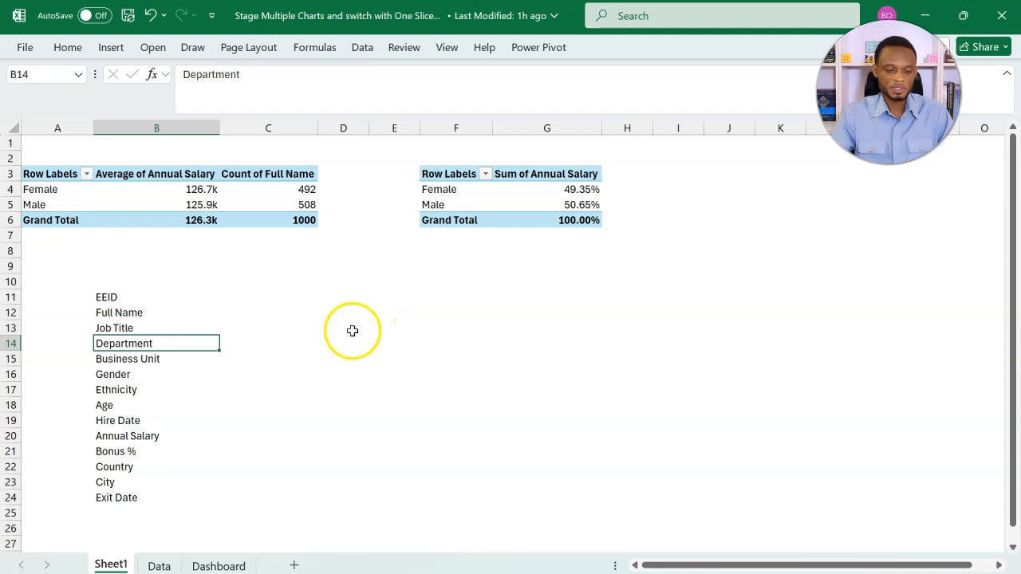
left_click(175, 361, "ctrl")
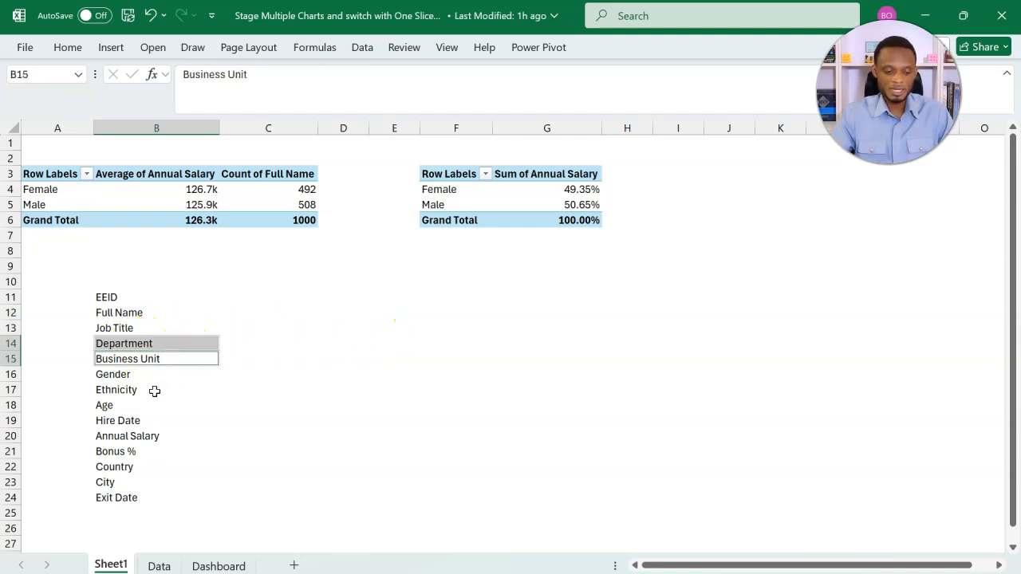
left_click(154, 391, "ctrl")
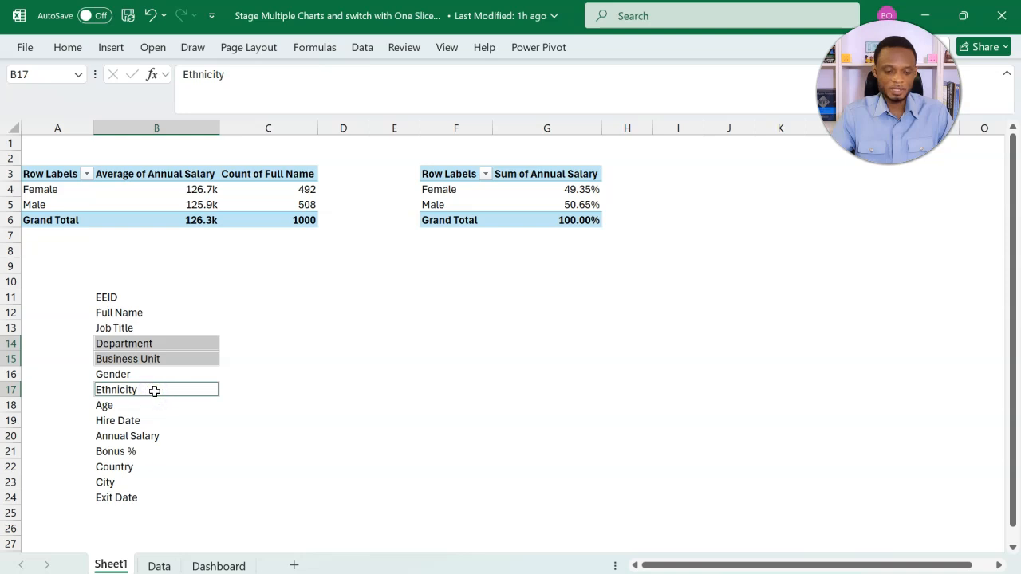
left_click(145, 468, "ctrl")
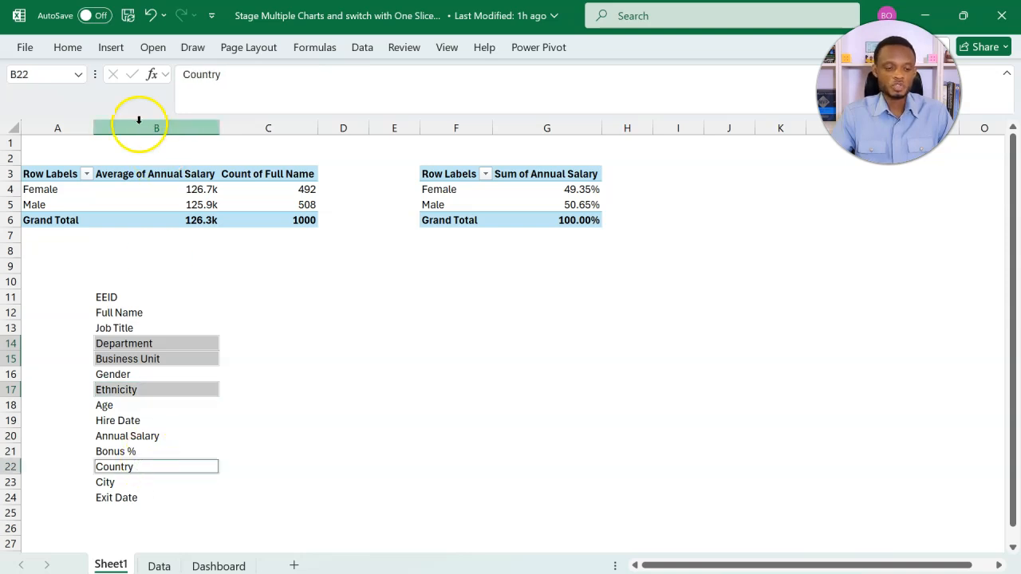
left_click(75, 54)
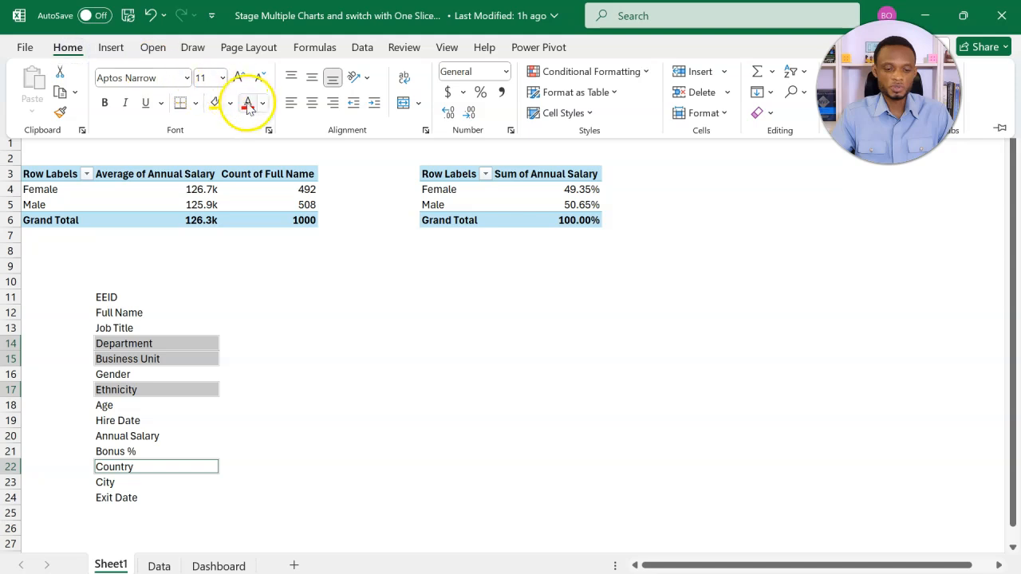
left_click(248, 103)
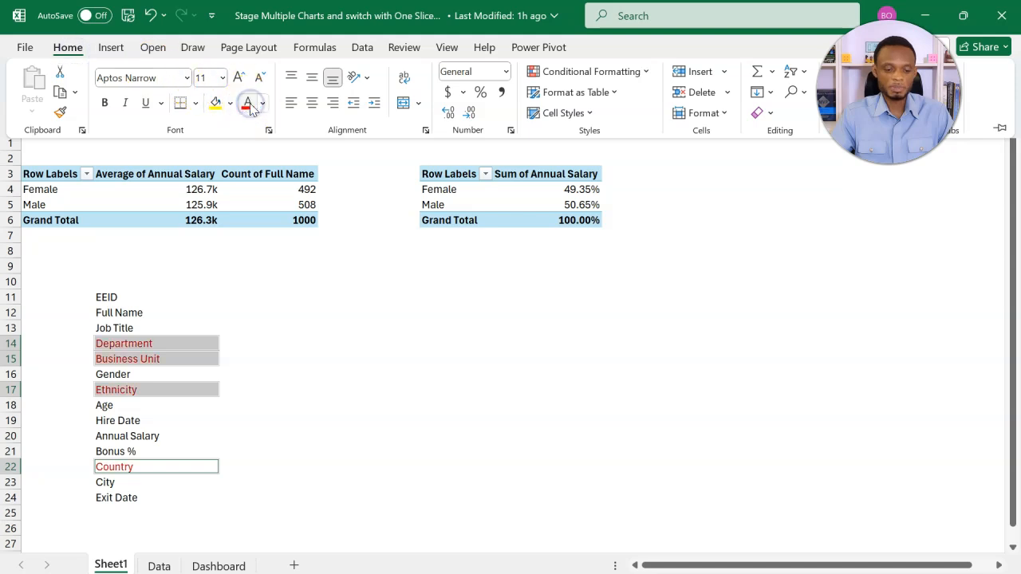
left_click(266, 294)
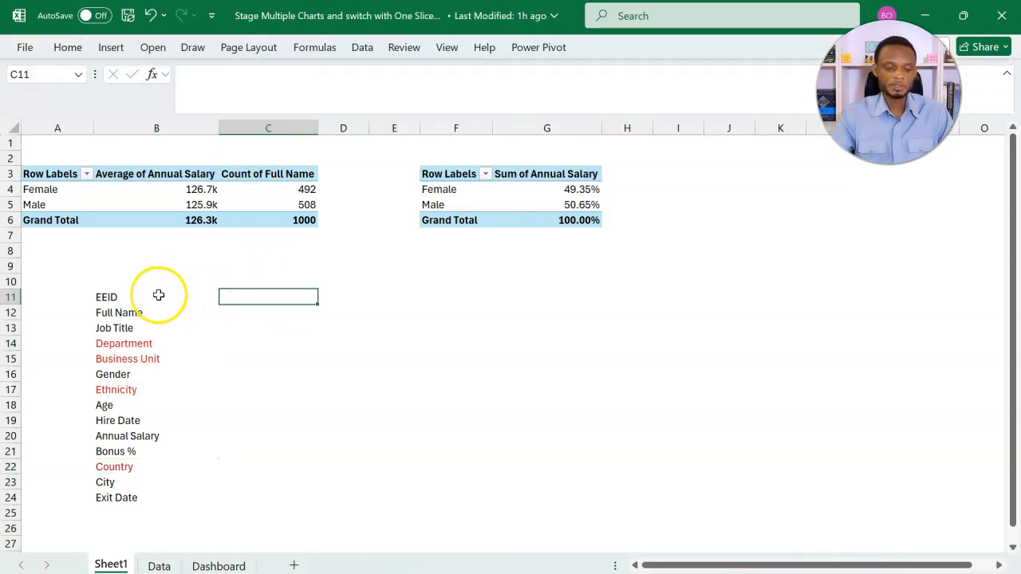
Sort the list in B11:B24 by font color with red on top, treating the data as having no headers.
left_click_drag(159, 296, 148, 501)
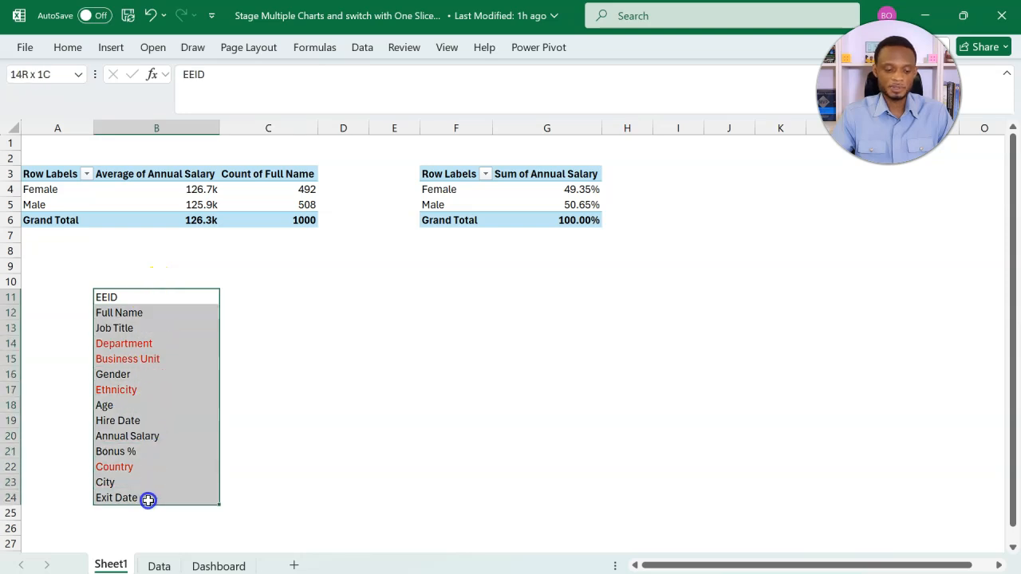
left_click(365, 51)
left_click(478, 87)
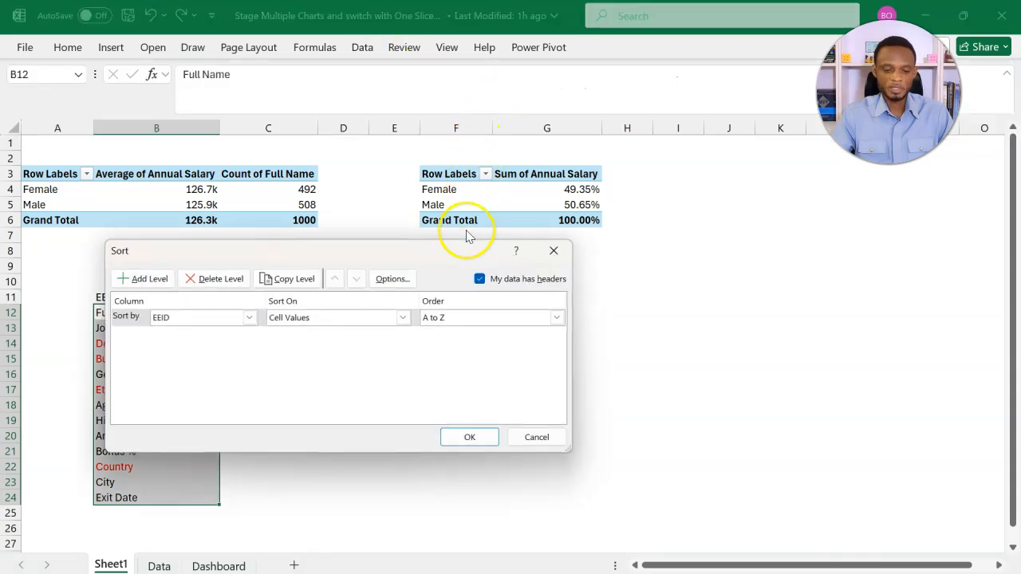
left_click_drag(423, 255, 569, 247)
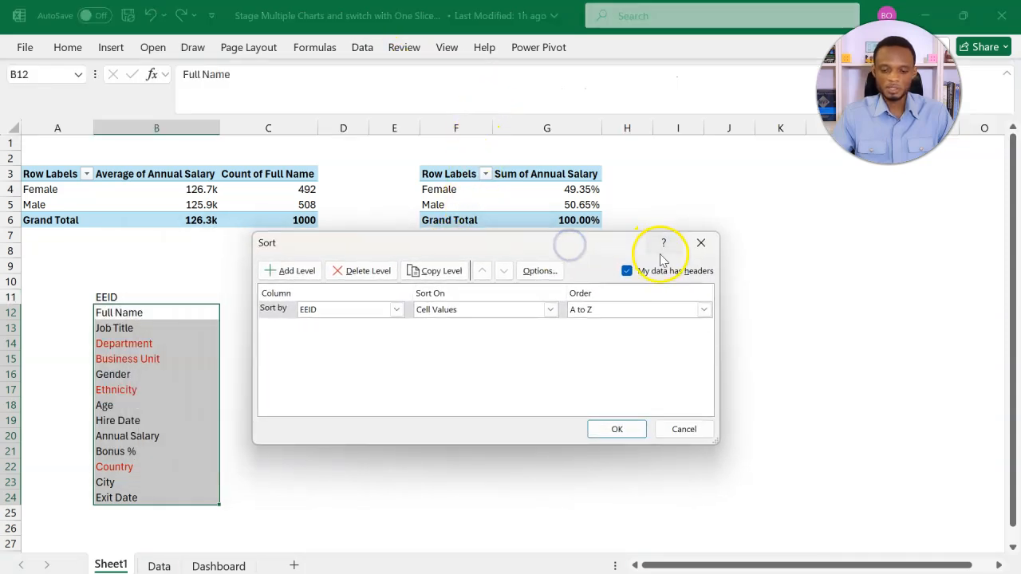
left_click(627, 271)
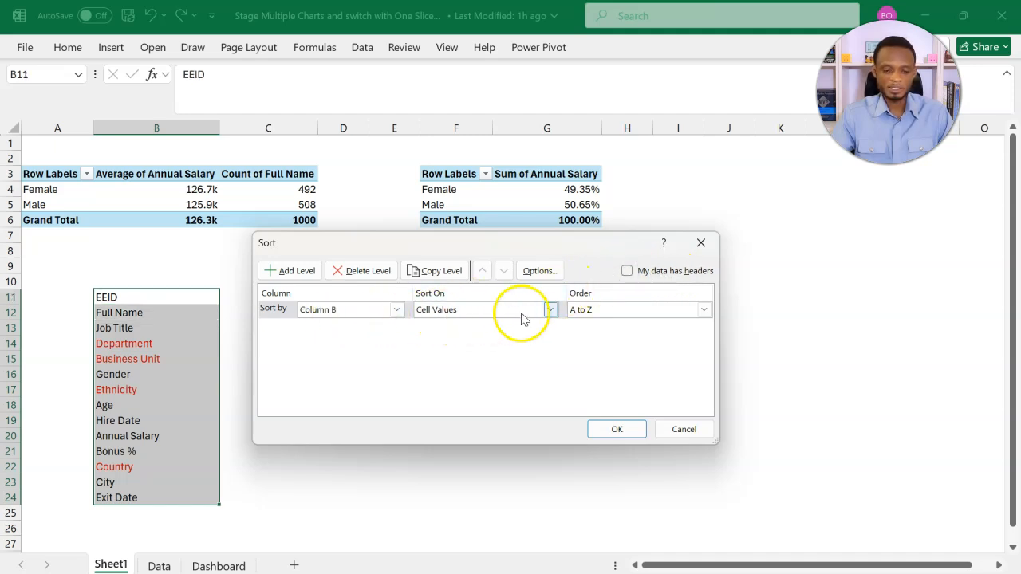
left_click(550, 310)
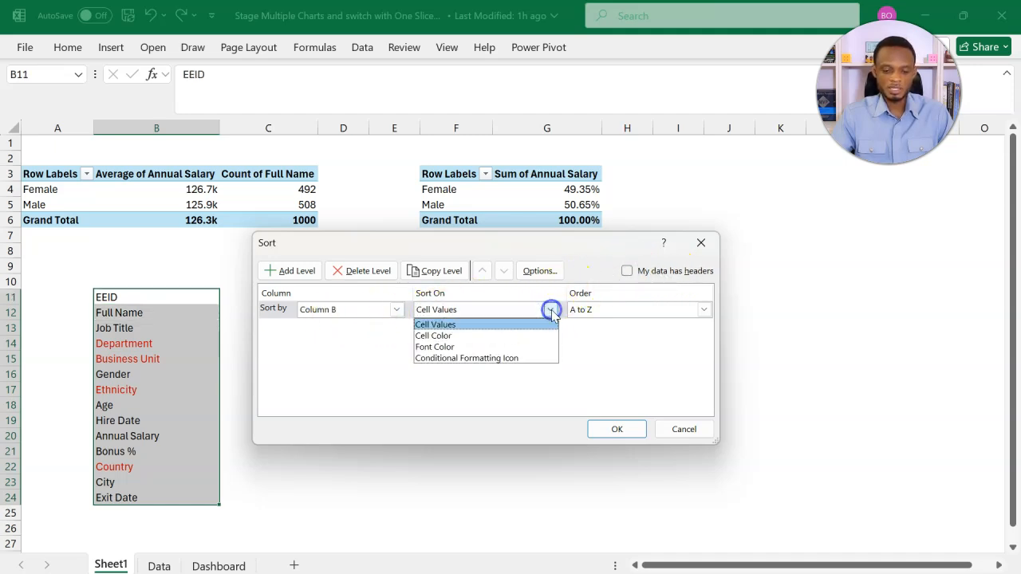
left_click(515, 347)
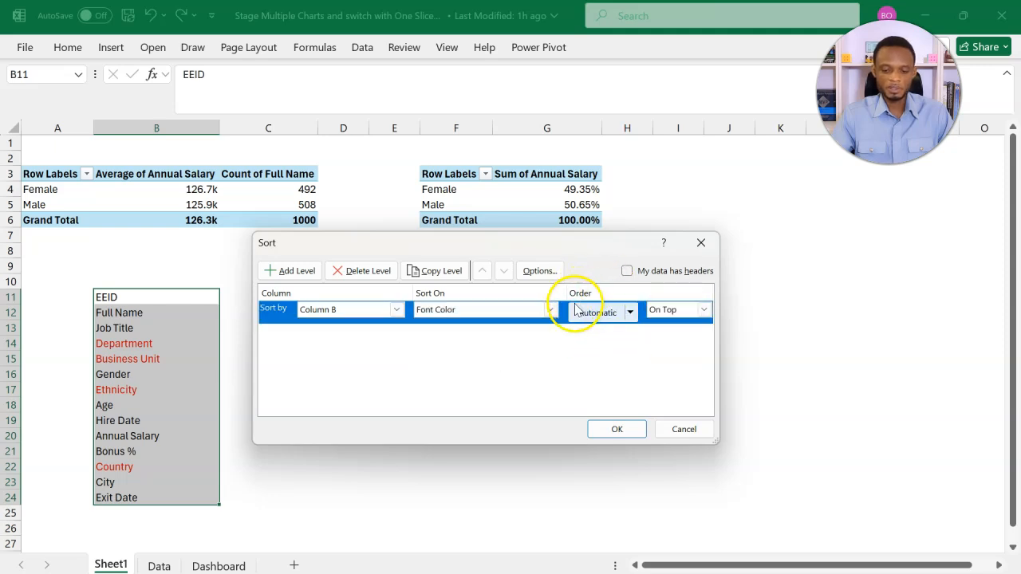
left_click(630, 313)
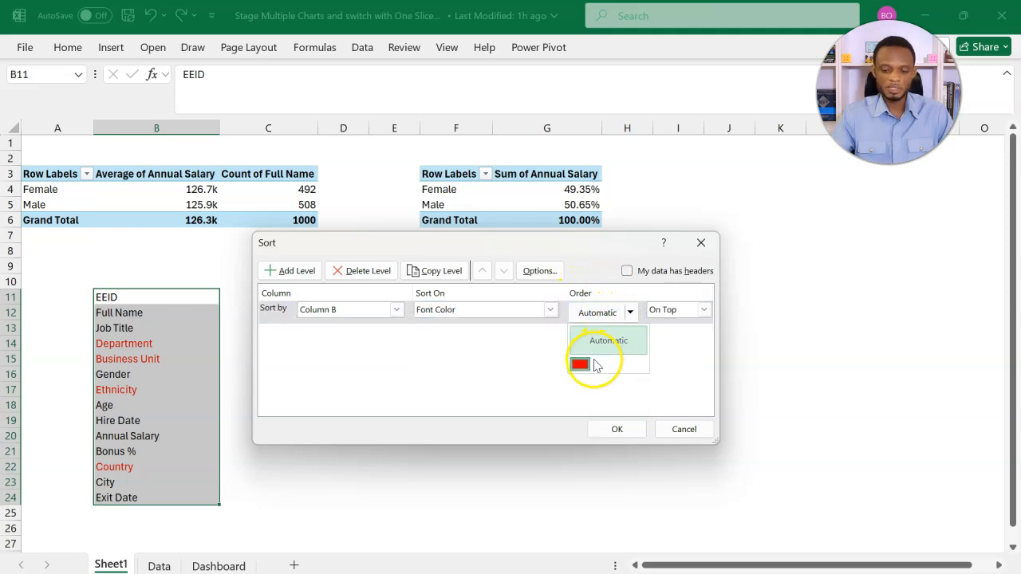
left_click(588, 365)
left_click(613, 430)
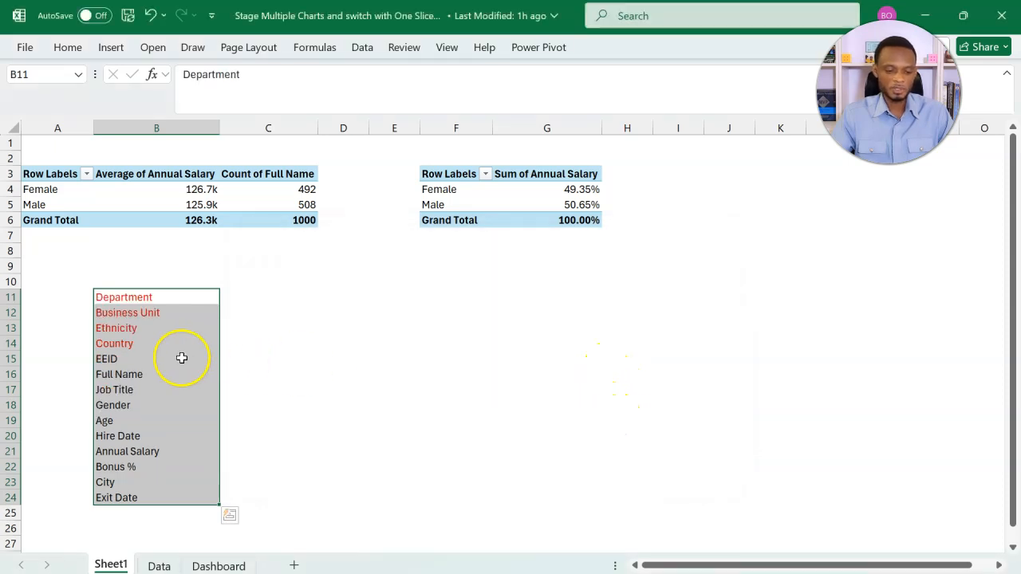
Clear the entries in B15:B24 below Country and enter the heading "Select Item" in B10.
left_click_drag(173, 358, 168, 497)
key("Delete")
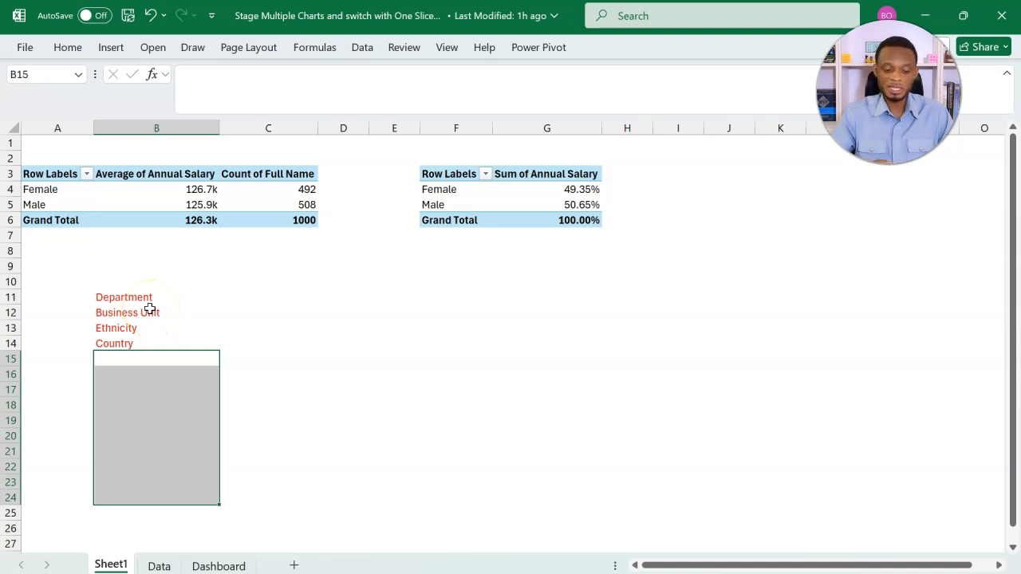
left_click(147, 284)
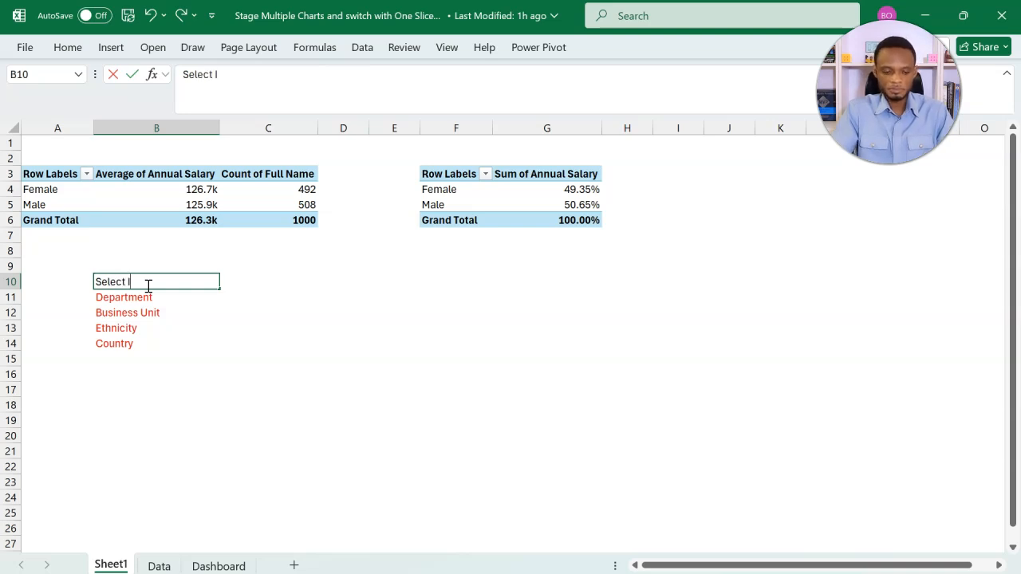
key("Return")
Change the font color of the four entries in B11:B14 to black.
left_click_drag(148, 295, 150, 341)
left_click(70, 45)
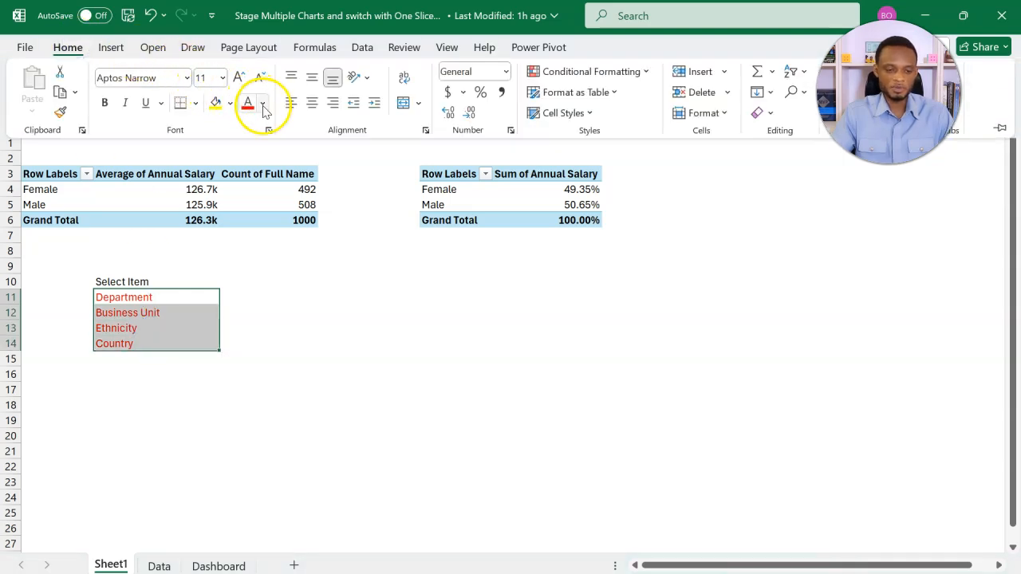
left_click(262, 102)
left_click(266, 158)
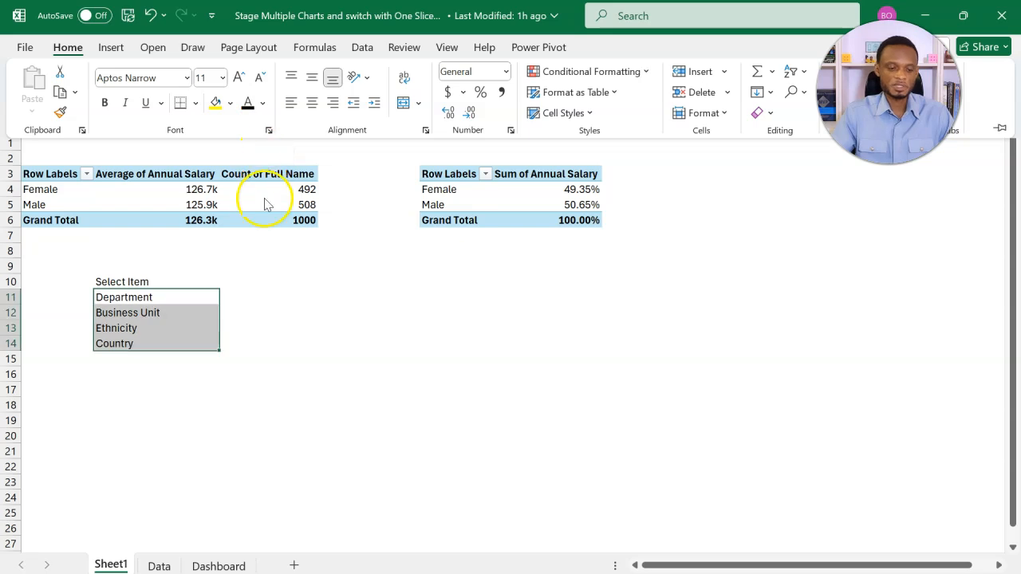
left_click(296, 300)
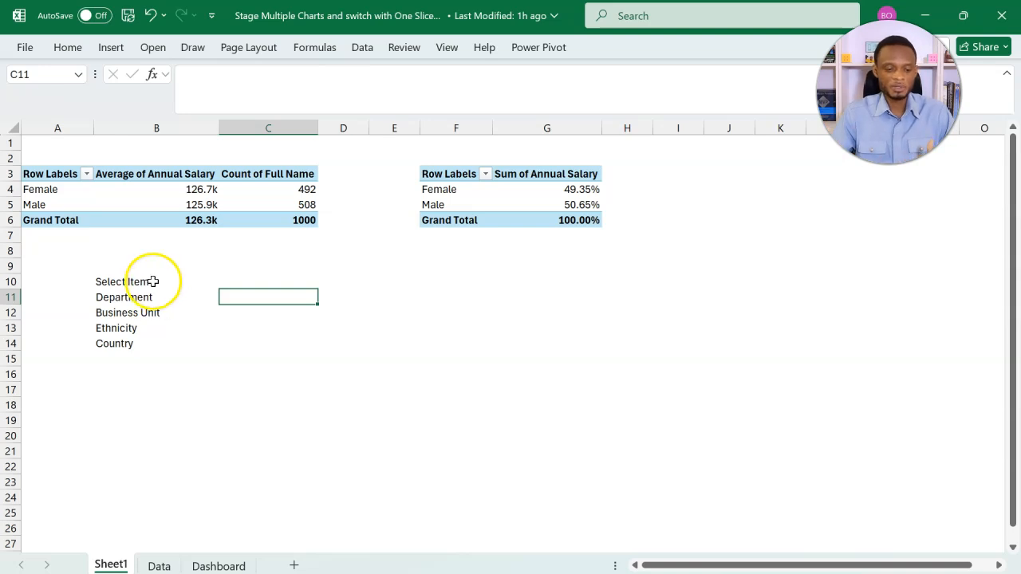
Convert the Select Item list in B10:B14 into a table that has headers.
left_click(153, 281)
left_click(142, 326)
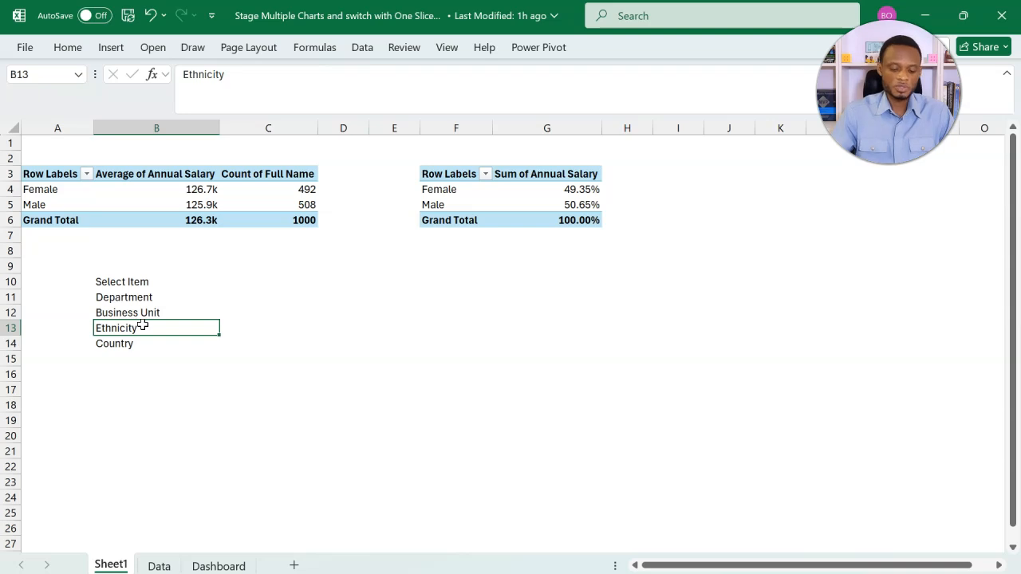
left_click(111, 48)
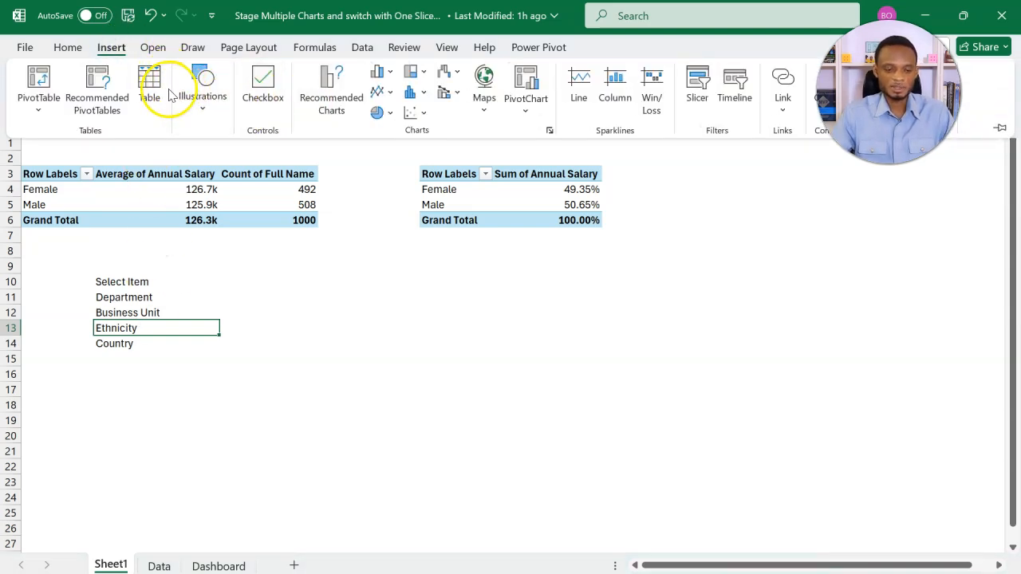
left_click(143, 86)
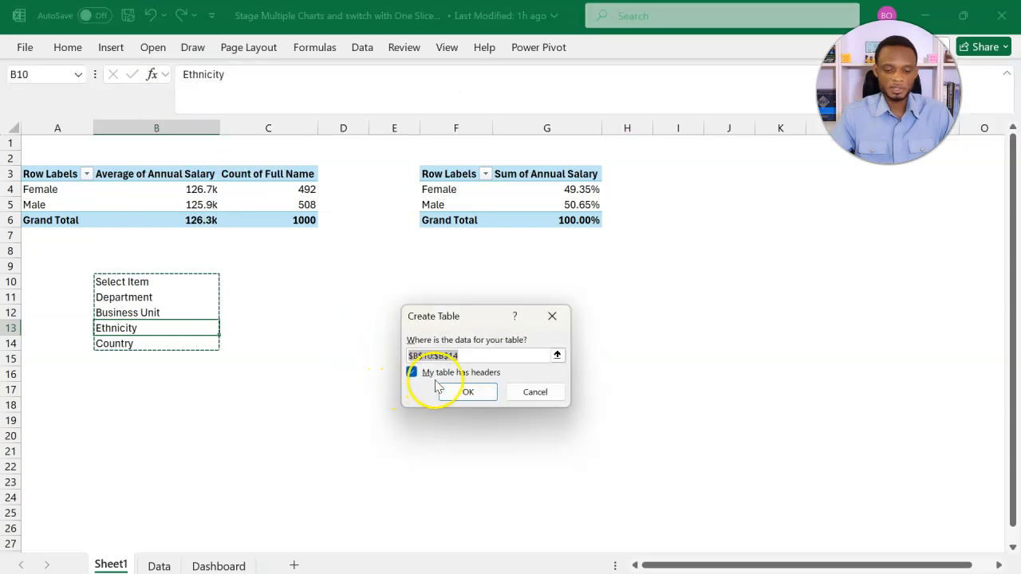
left_click(474, 395)
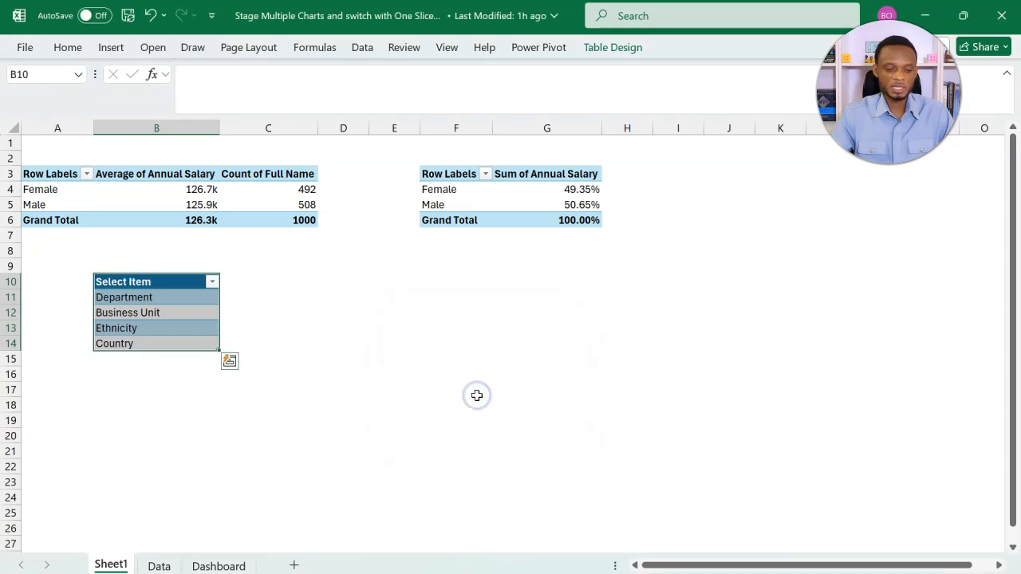
left_click(192, 315)
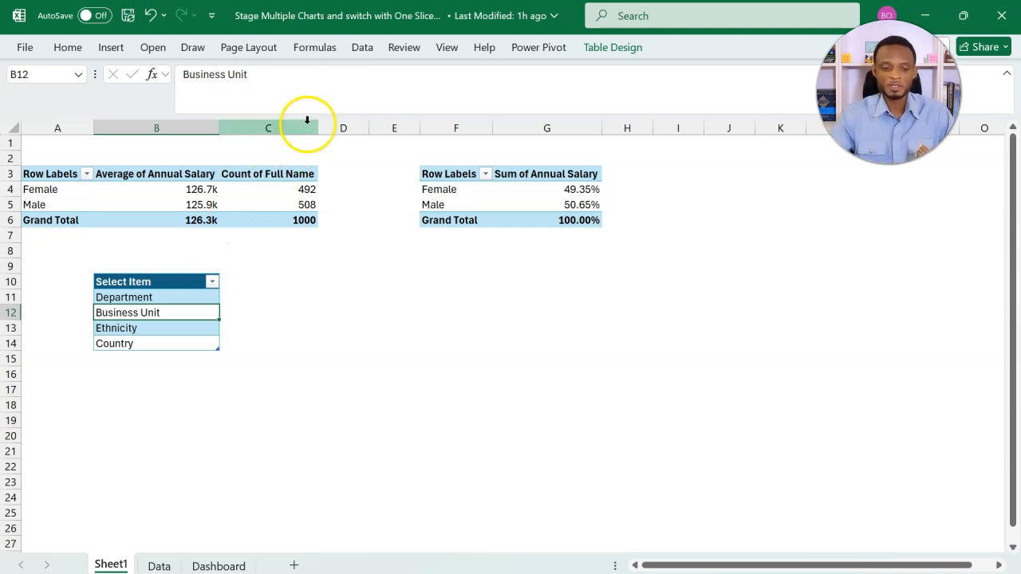
Add the Select Item table to the Power Pivot data model and return to the worksheet with the PivotTable fields closed.
left_click(362, 50)
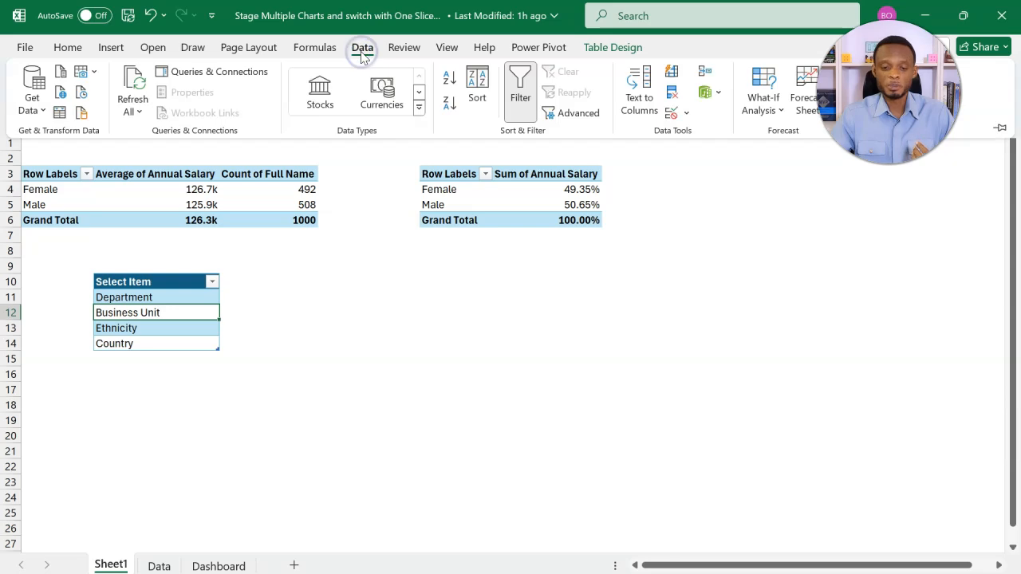
left_click(362, 50)
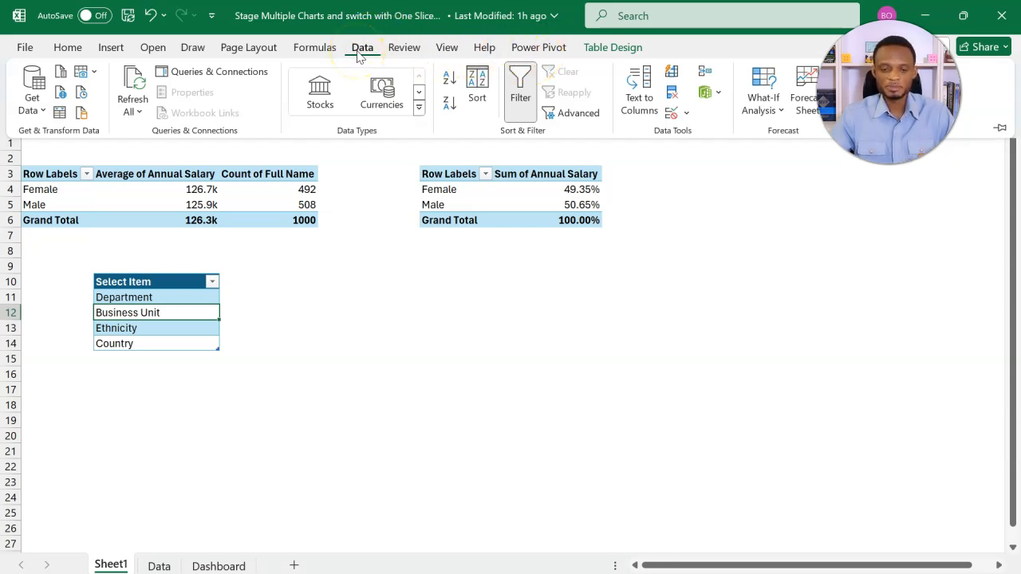
left_click(694, 93)
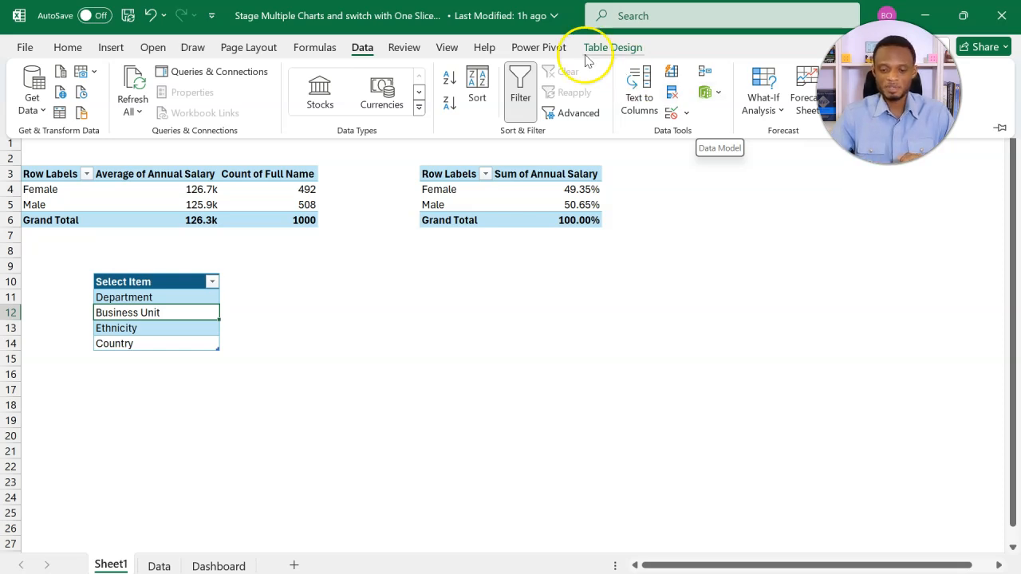
left_click(540, 49)
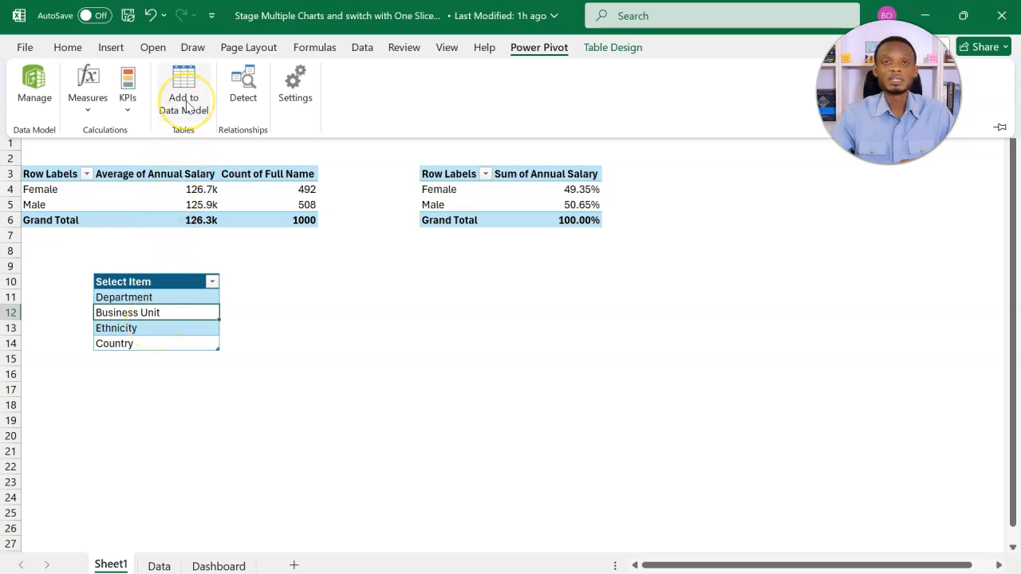
left_click(187, 106)
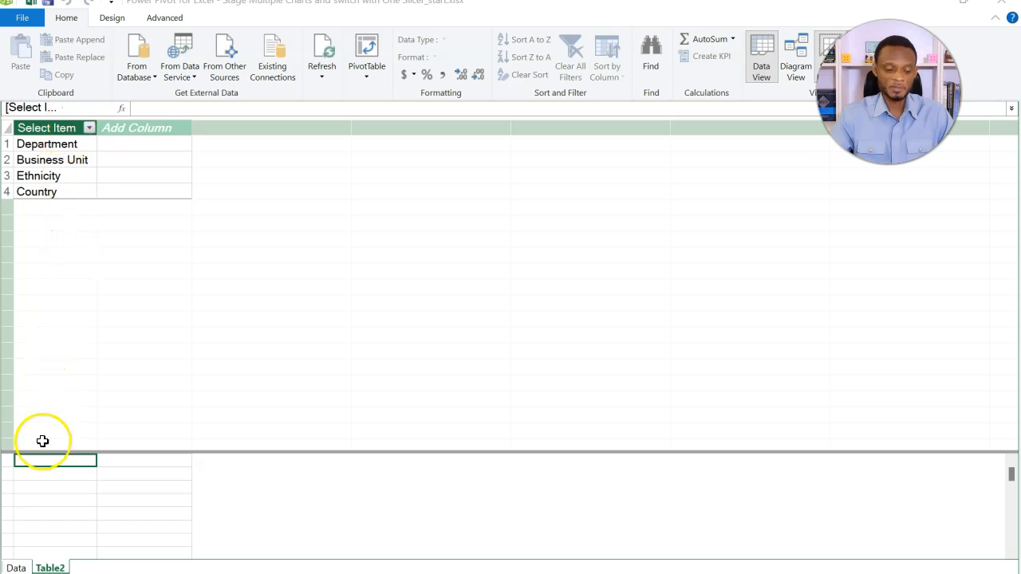
left_click(16, 568)
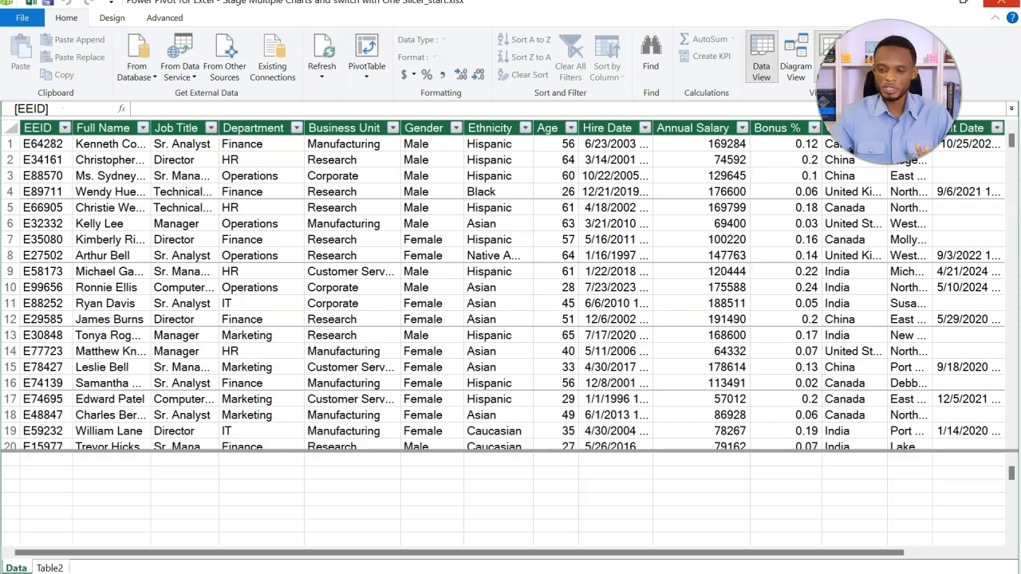
left_click(1003, 7)
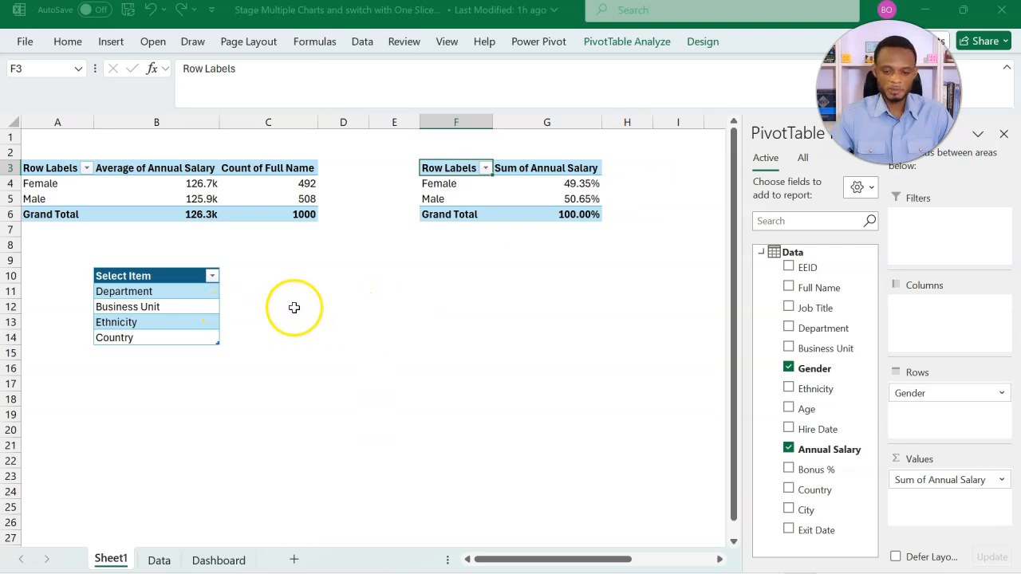
left_click(1004, 133)
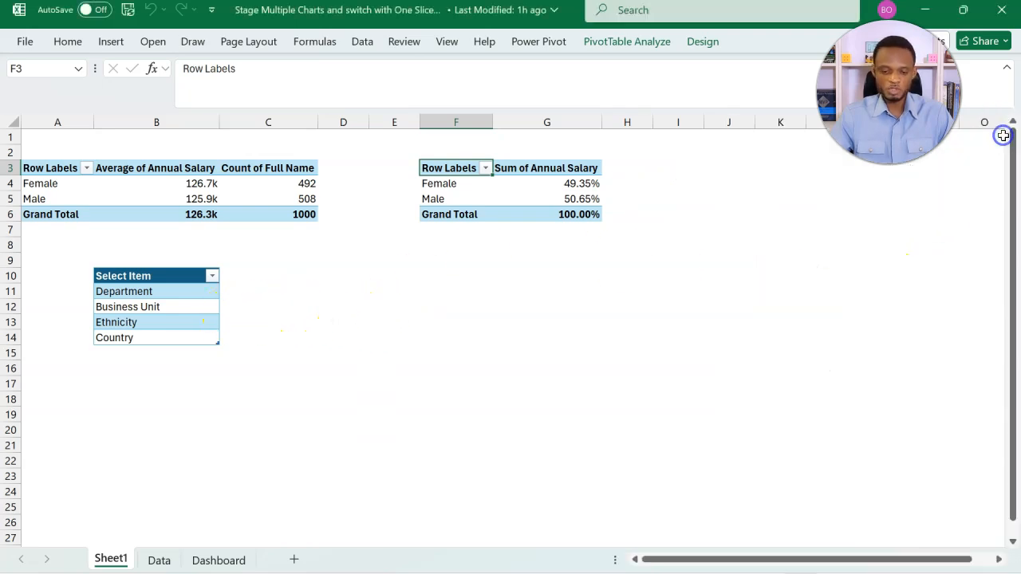
Insert a slicer for the Select Item field of Table2 from the workbook data model and place it over about columns K to N.
left_click(487, 276)
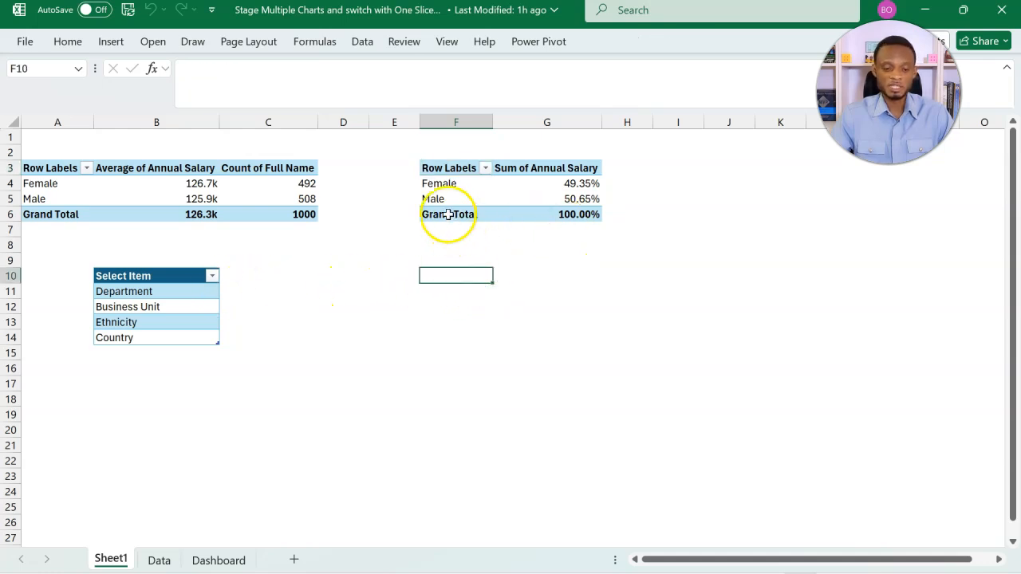
left_click(111, 44)
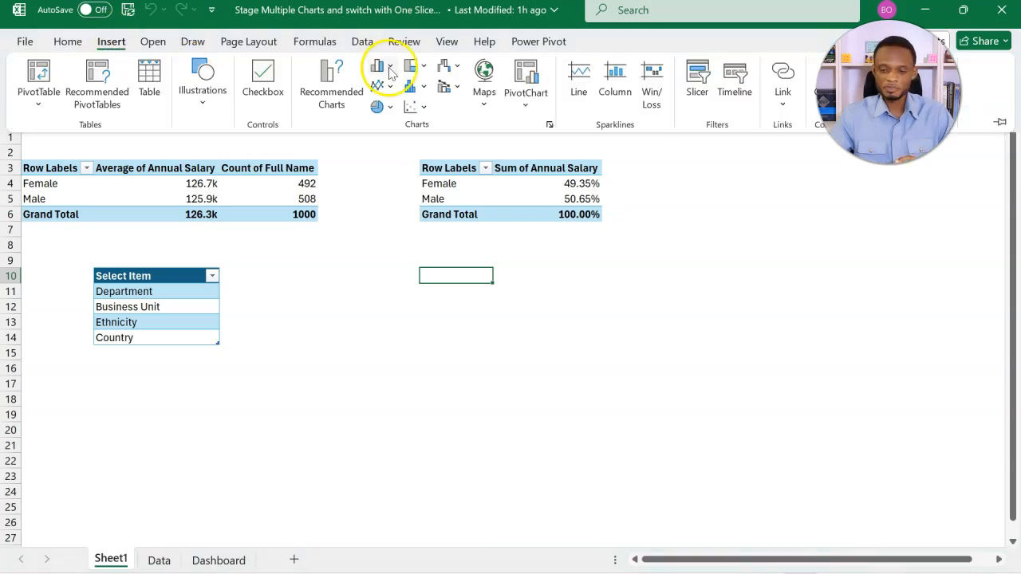
left_click(689, 85)
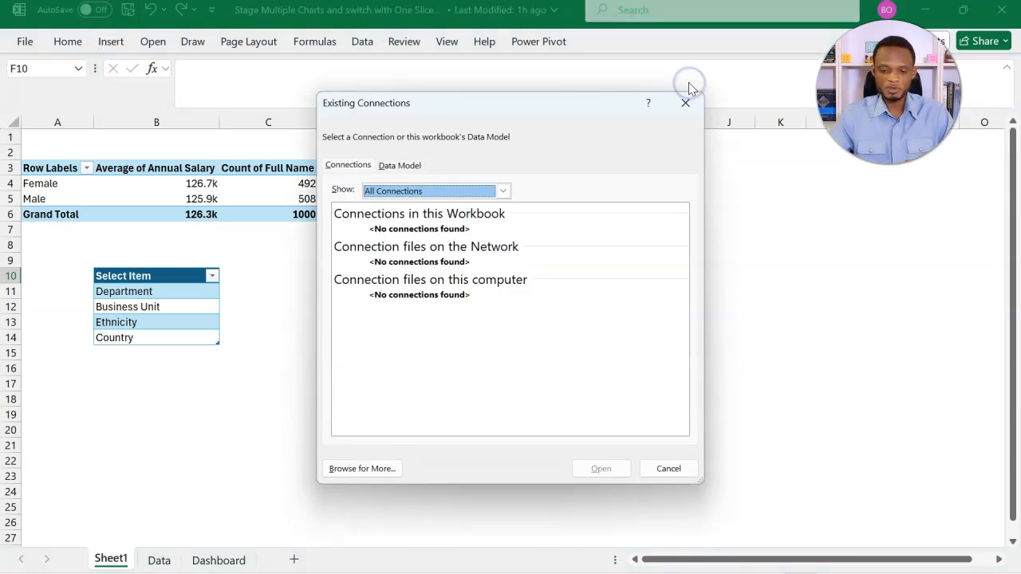
left_click(391, 167)
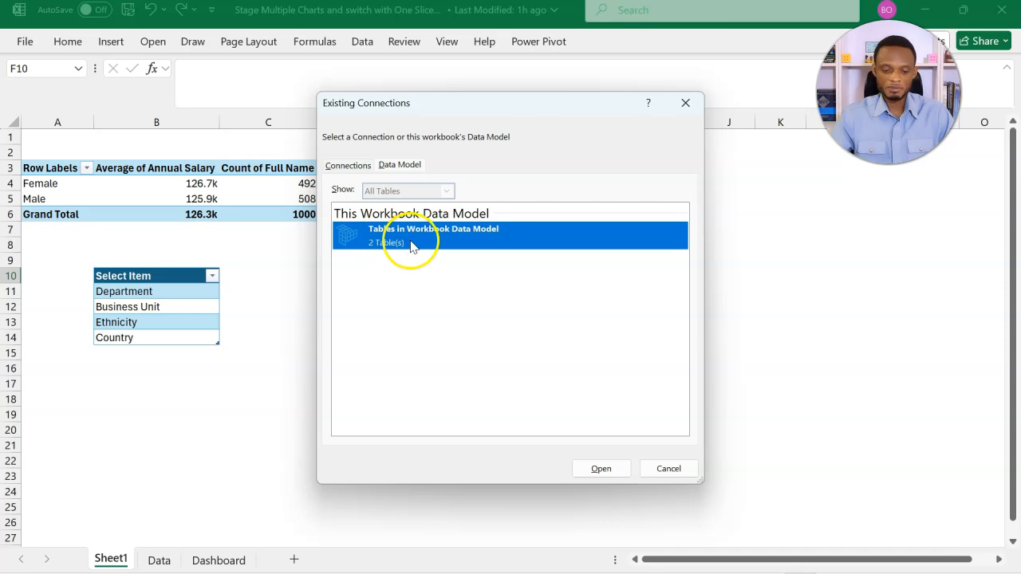
left_click(594, 469)
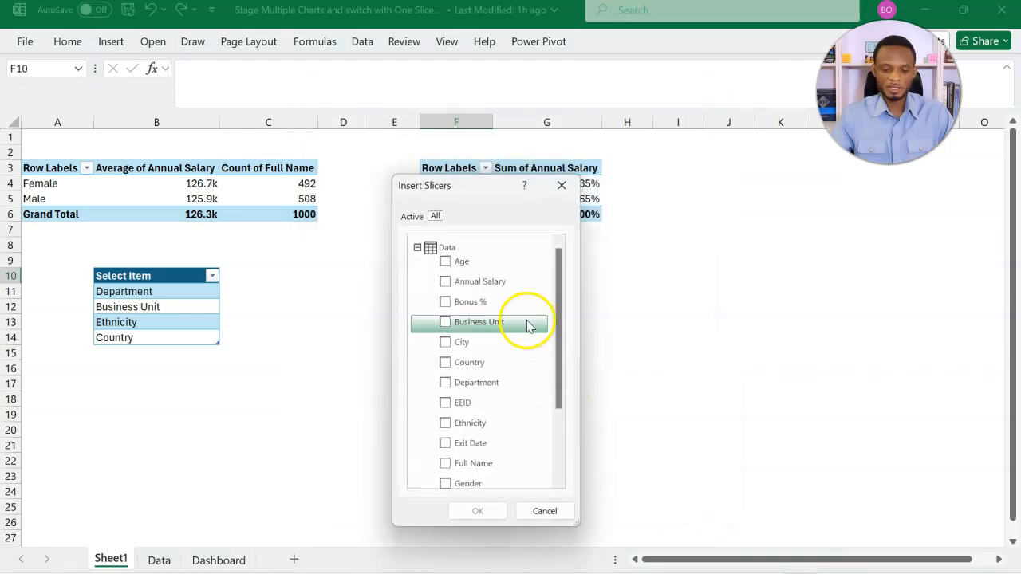
left_click(417, 248)
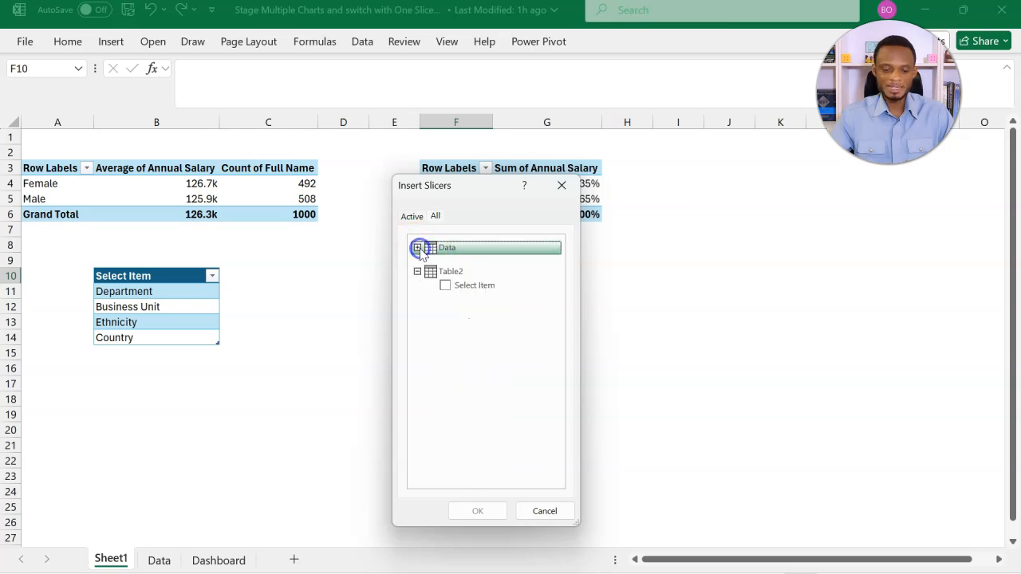
left_click(449, 289)
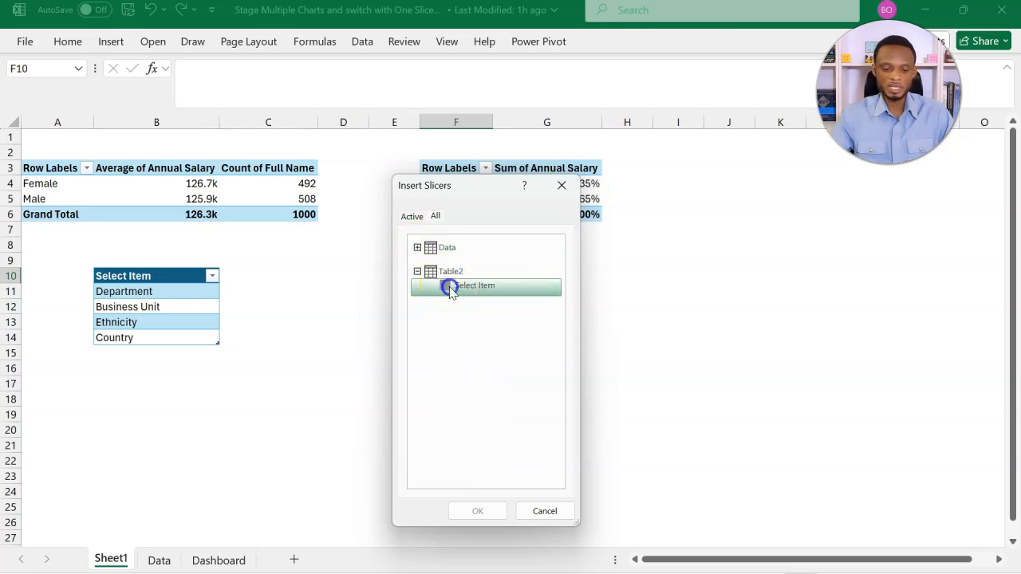
left_click(475, 504)
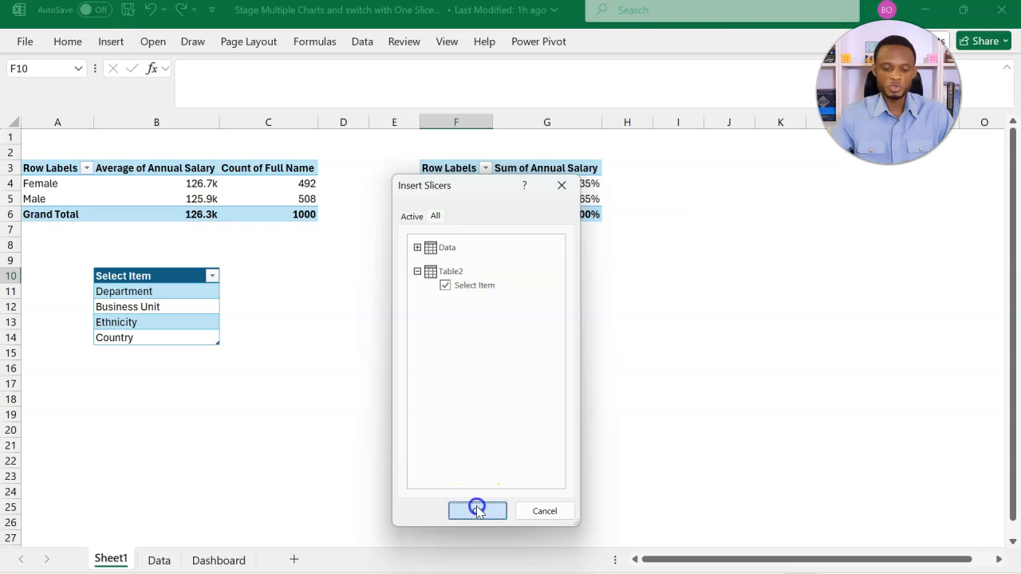
left_click_drag(520, 250, 868, 235)
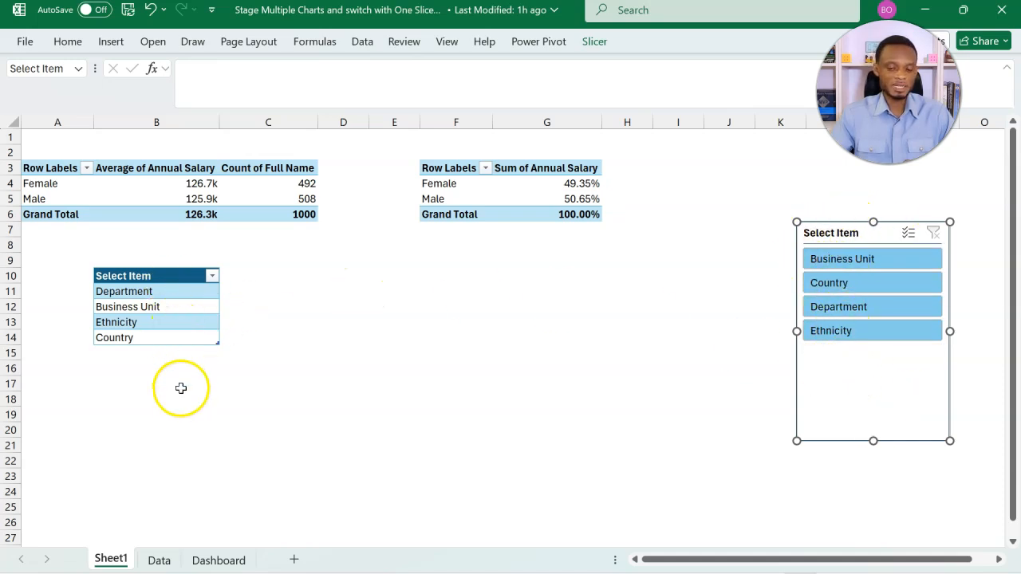
Try out the Select Item slicer's entries, leave Business Unit selected, and select cell F10.
left_click(838, 261)
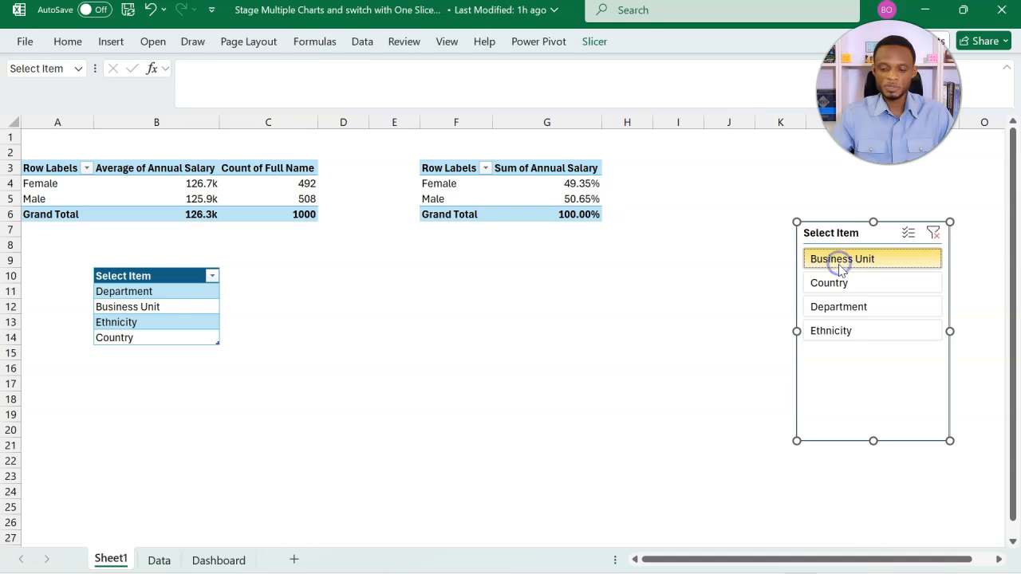
left_click(842, 282)
left_click(852, 307)
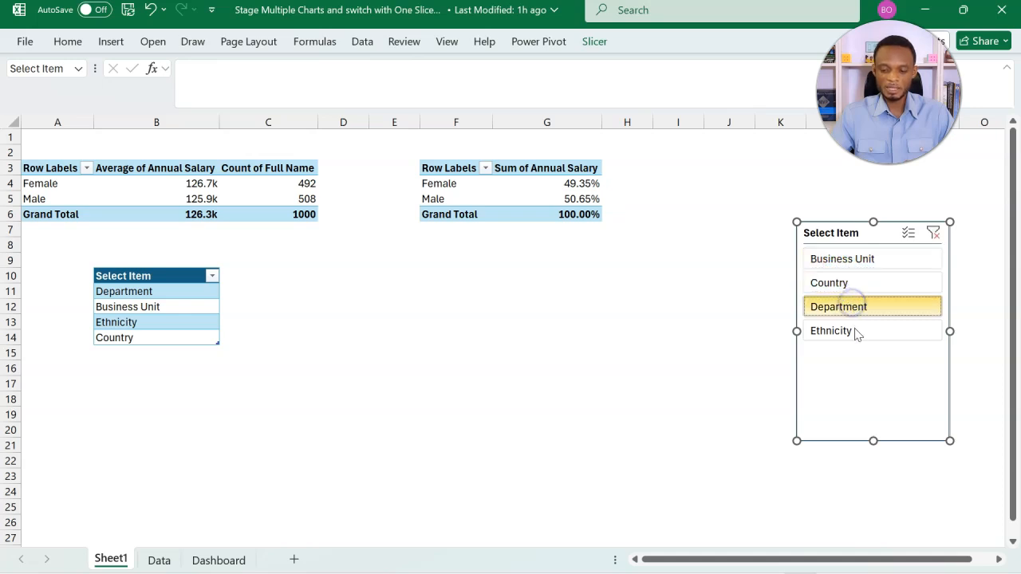
left_click(854, 331)
left_click(860, 261)
left_click(860, 281)
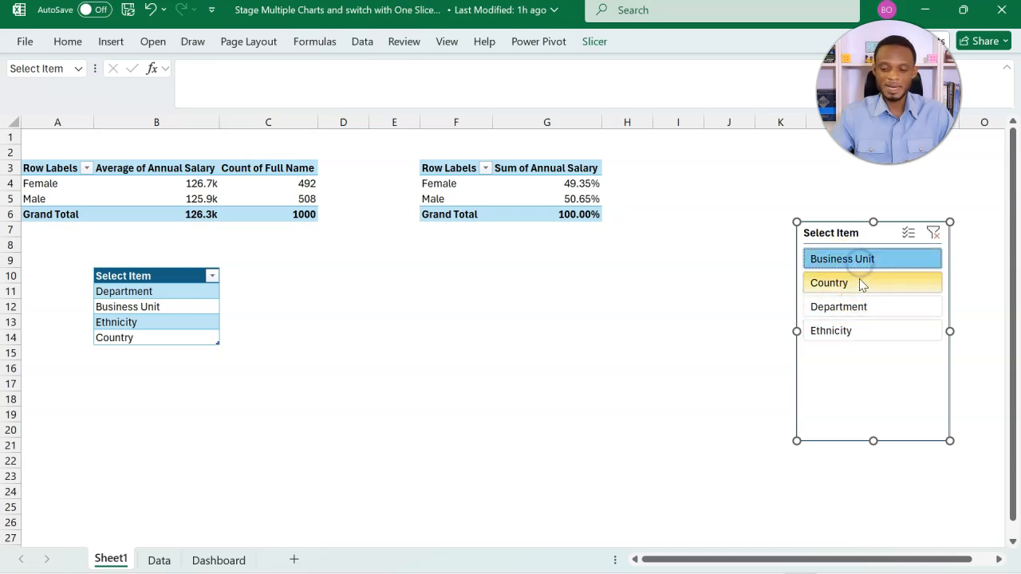
left_click(860, 306)
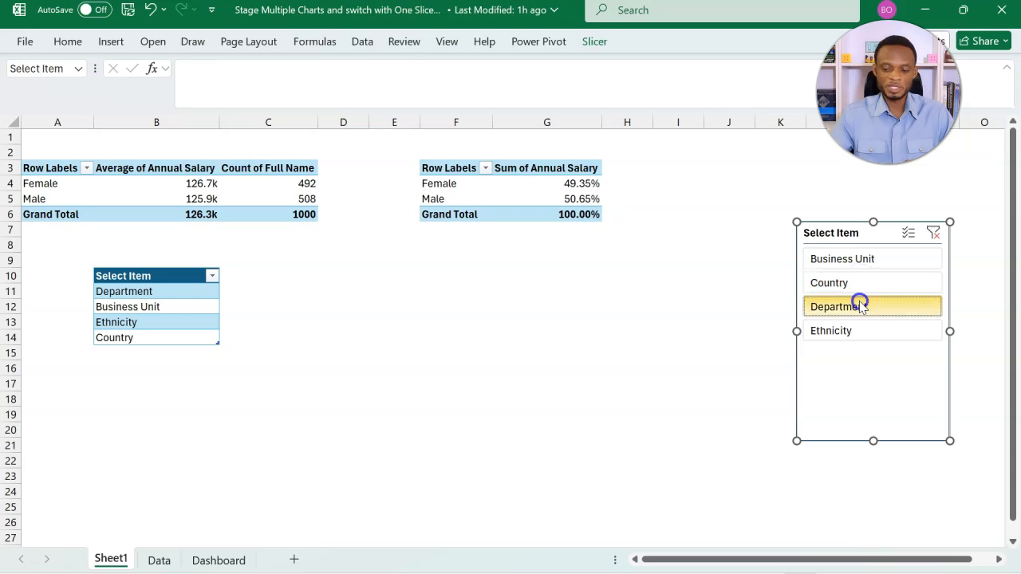
left_click(901, 260)
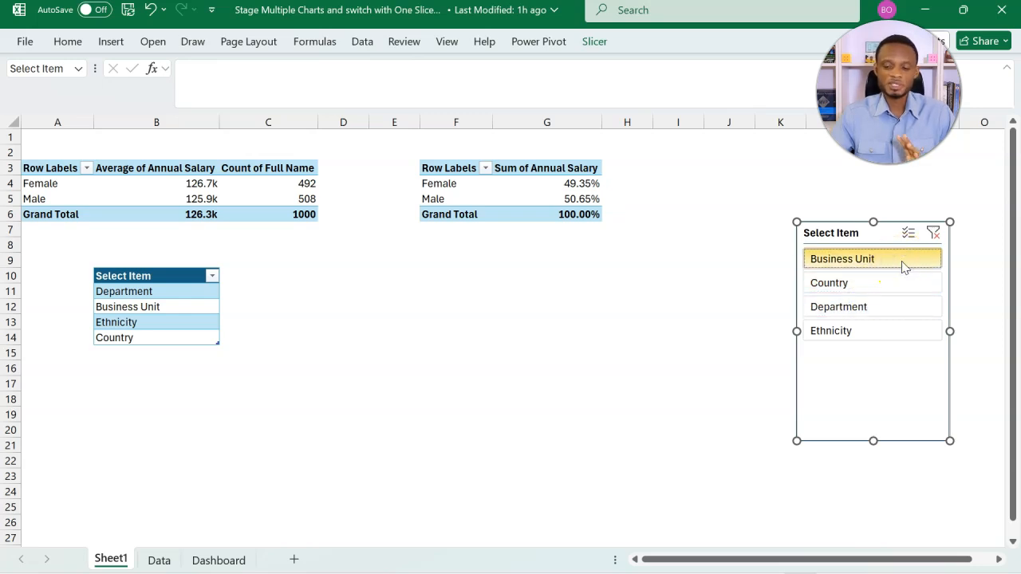
left_click(862, 266)
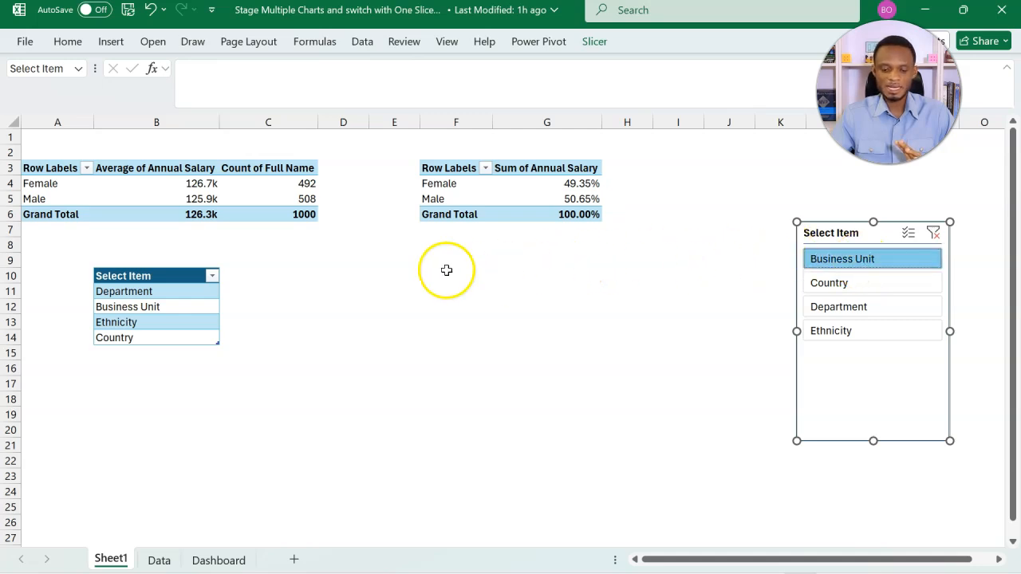
left_click(411, 271)
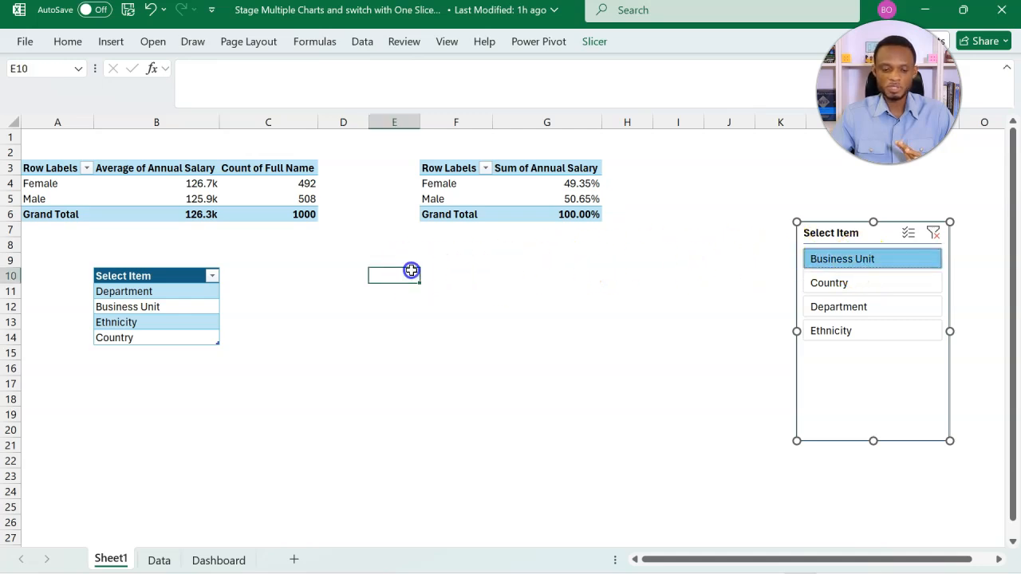
left_click(456, 271)
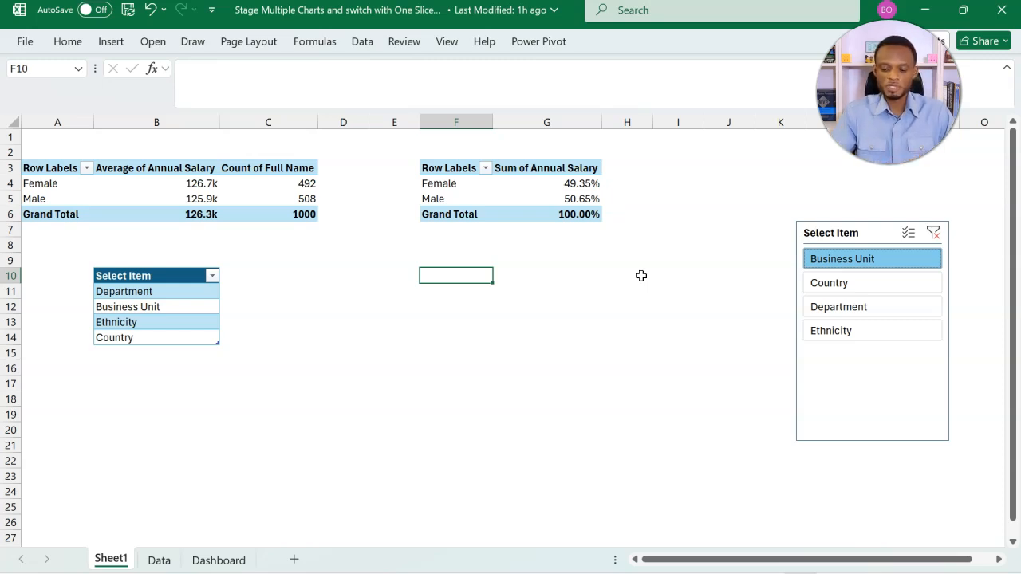
Start a CUBERANKEDMEMBER formula in cell F10 with "ThisWorkbookDataModel" as its connection.
type("=")
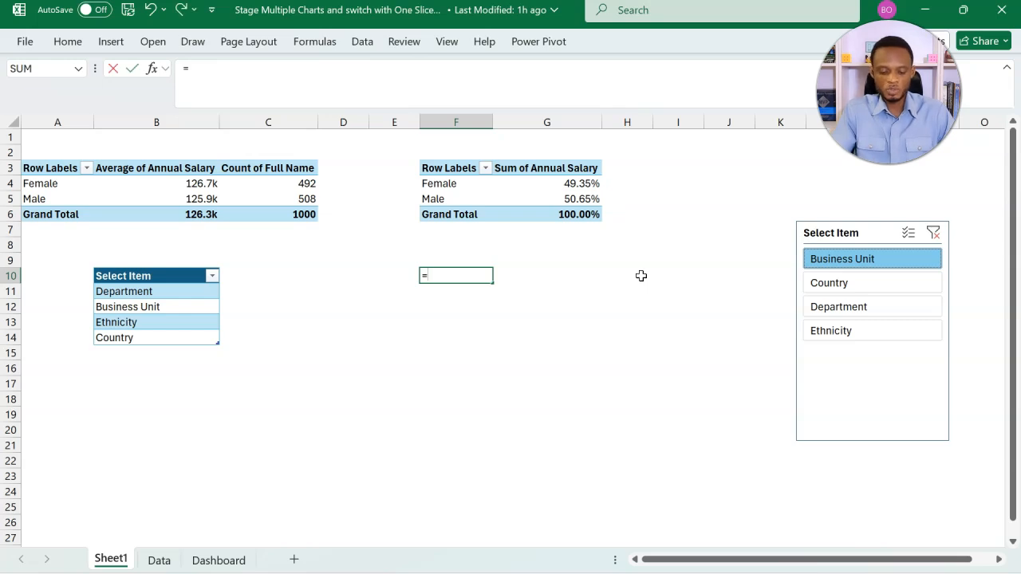
type("cub")
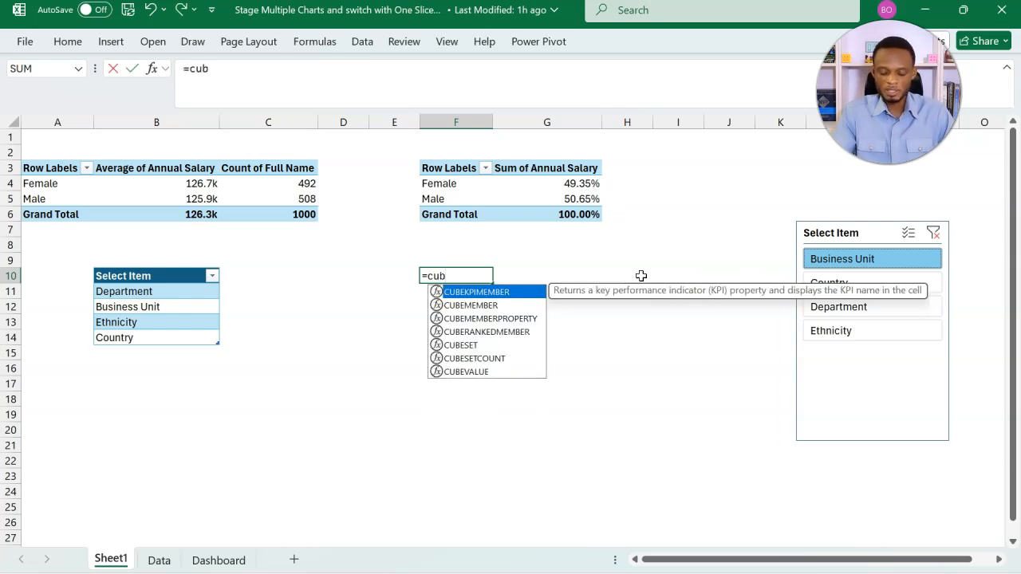
key("Down")
key("Down")
key("Down")
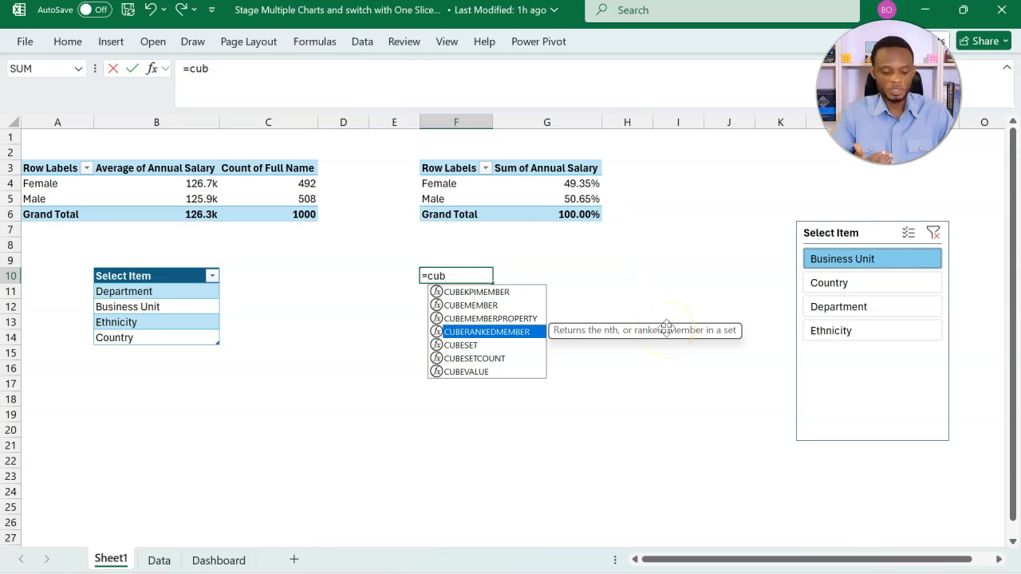
key("Tab")
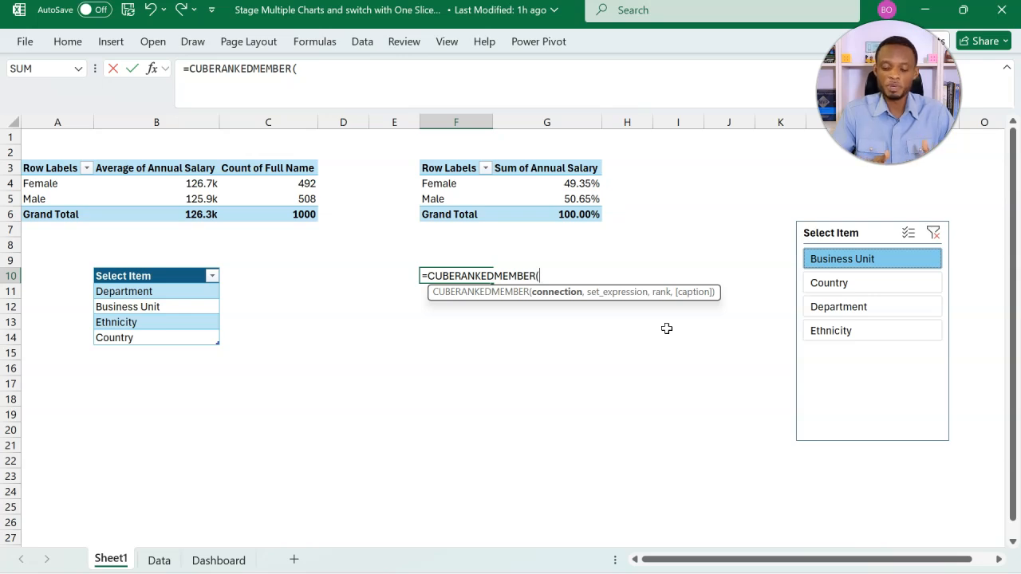
type("\"")
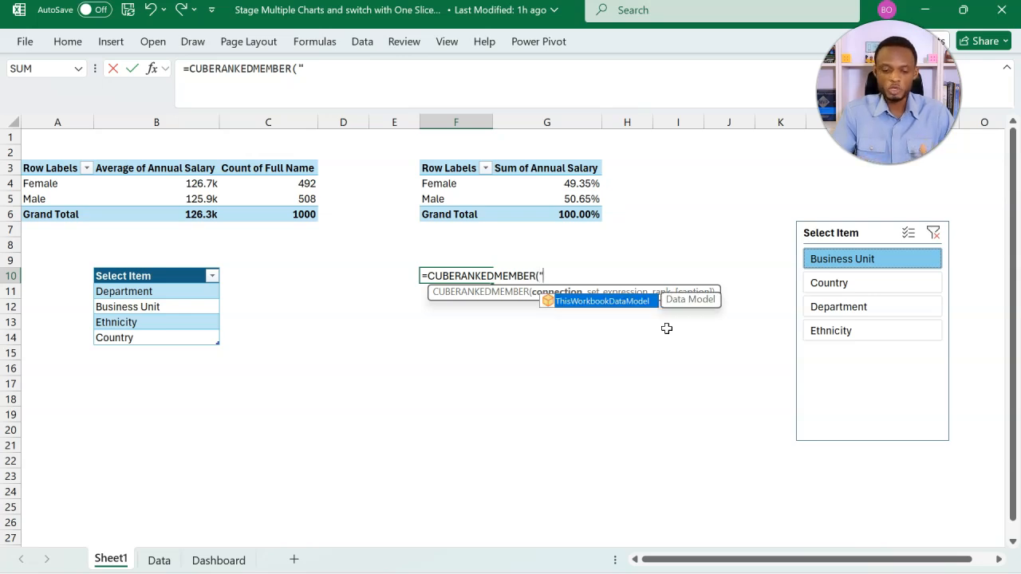
double_click(618, 309)
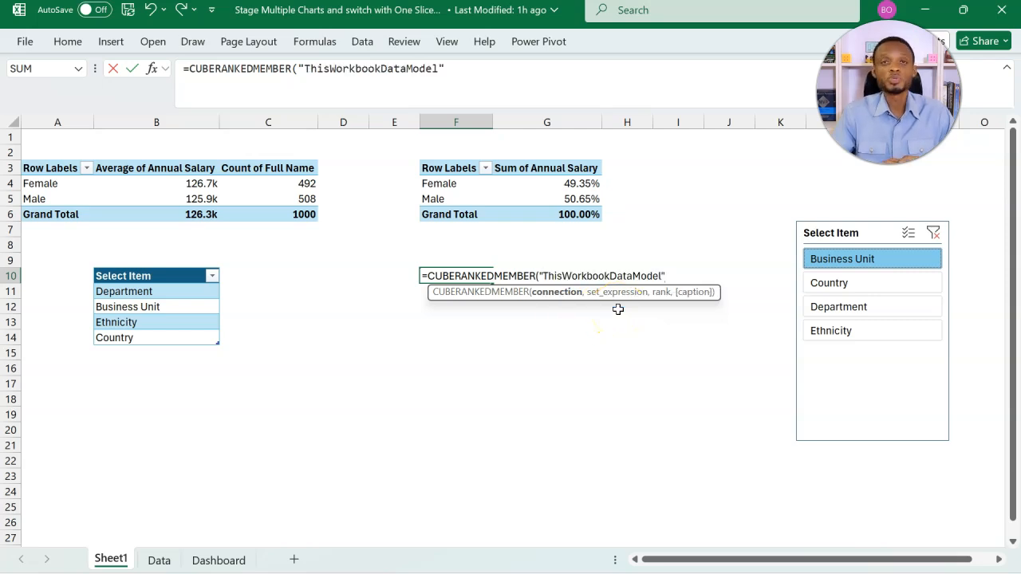
Add Slicer_Select_Item as the set expression of the CUBERANKEDMEMBER formula in F10.
type(",")
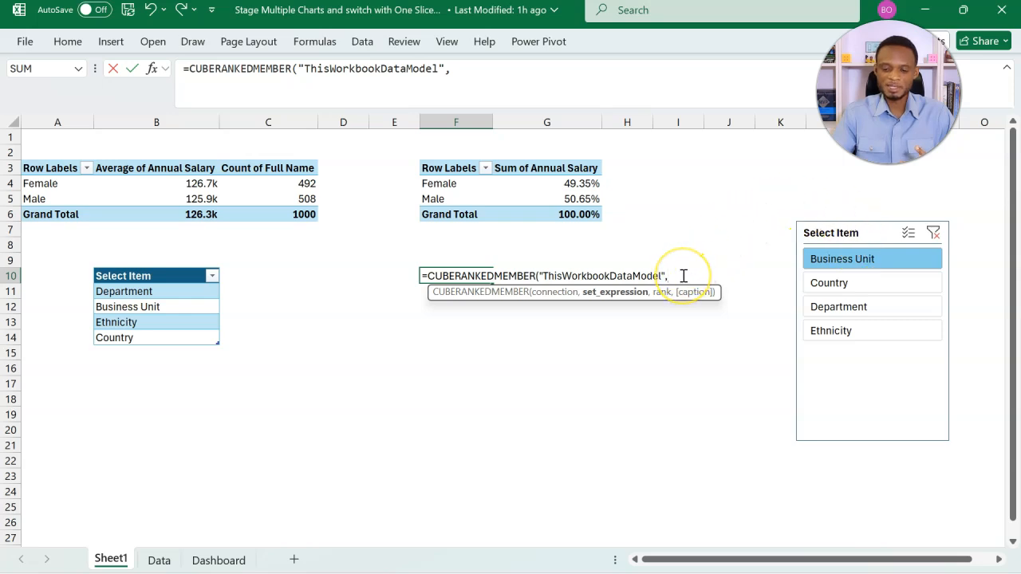
type("sl")
key("BackSpace")
key("BackSpace")
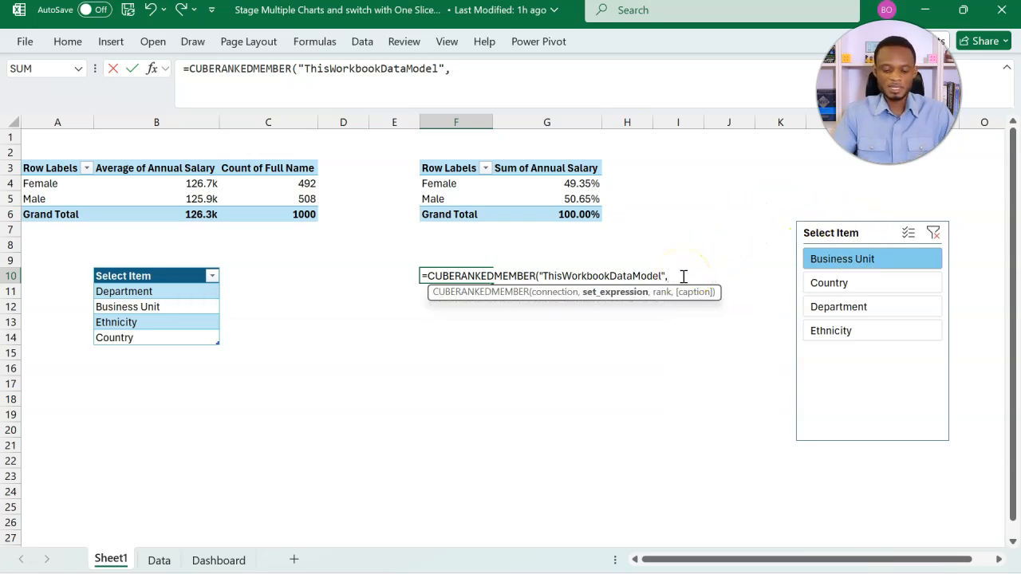
type("sl")
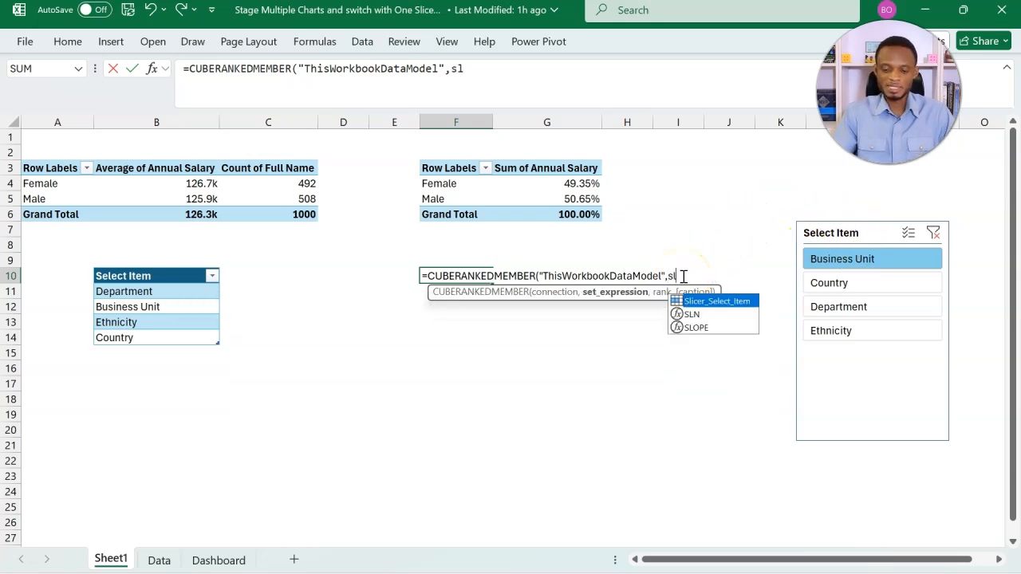
double_click(752, 304)
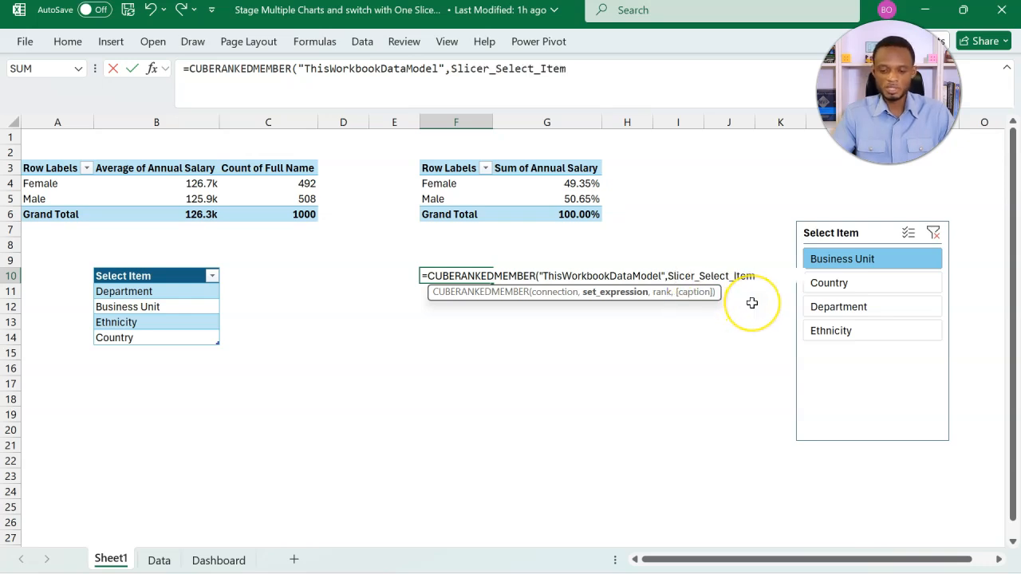
Complete the CUBERANKEDMEMBER formula in F10 with rank 1 after the Slicer_Select_Item set expression.
type(",")
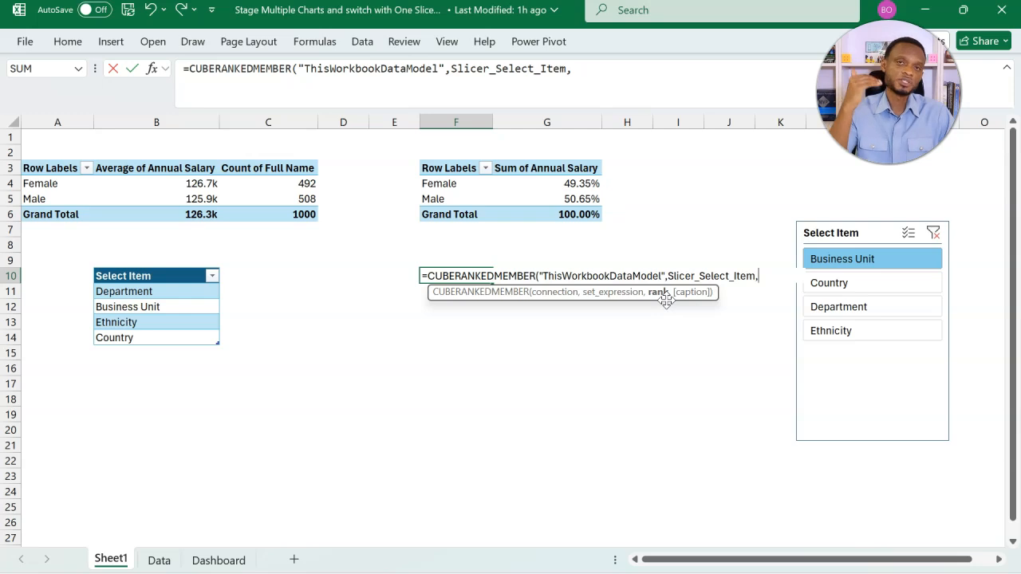
type("1")
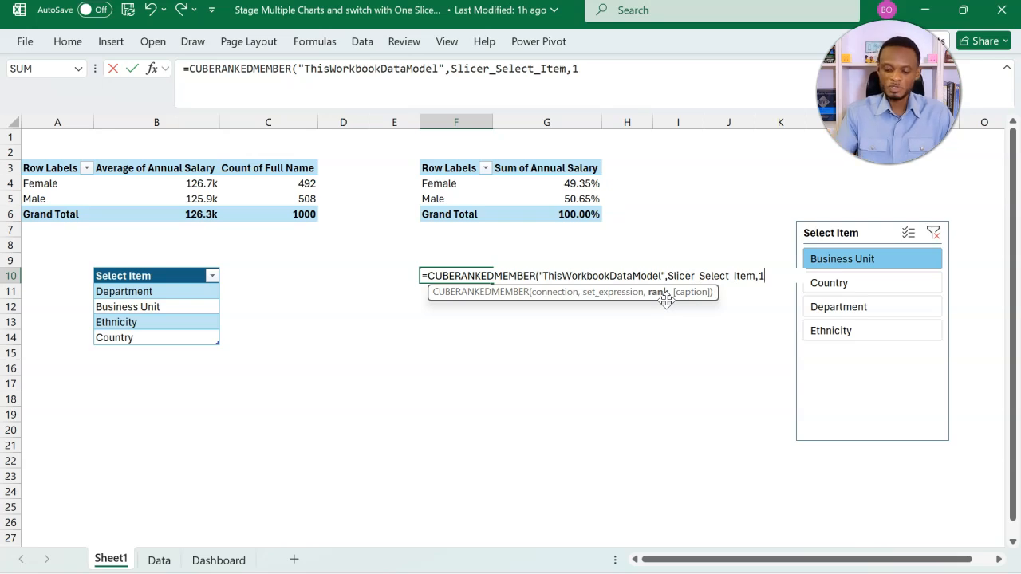
type(")")
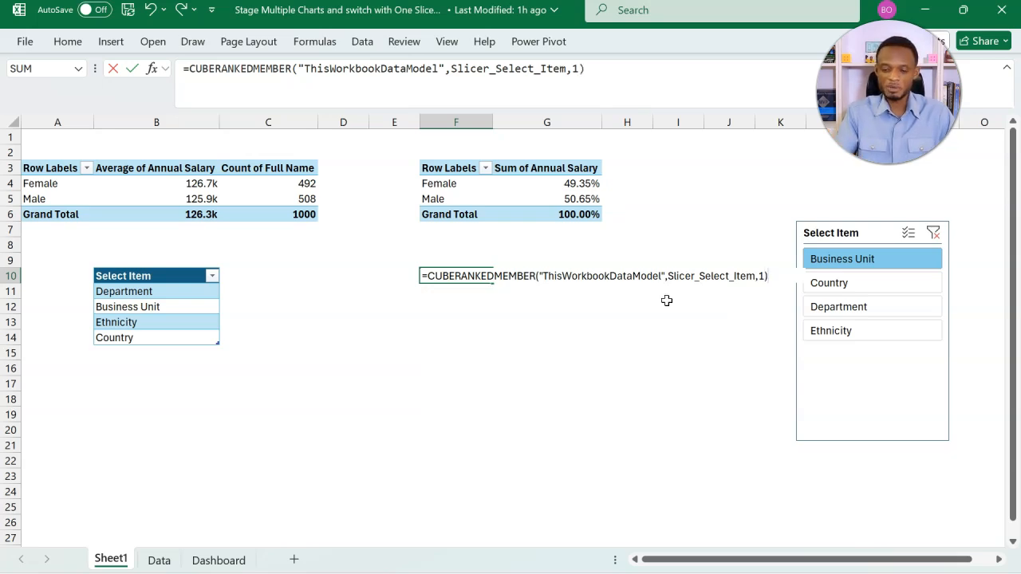
key("Return")
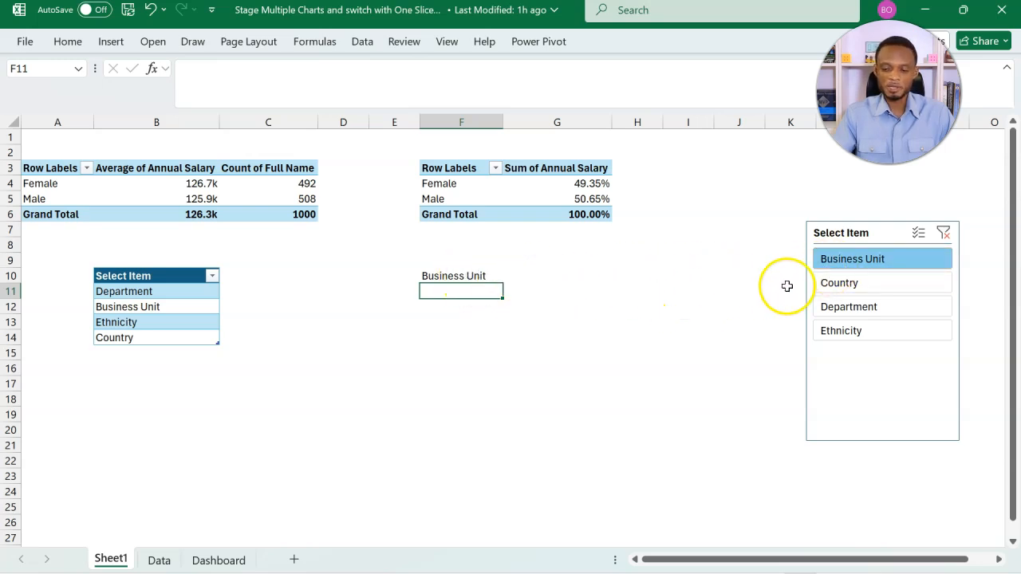
Test the Select Item slicer by switching between its items and clearing the filter, ending with Department selected.
left_click(834, 285)
left_click(838, 307)
left_click(848, 333)
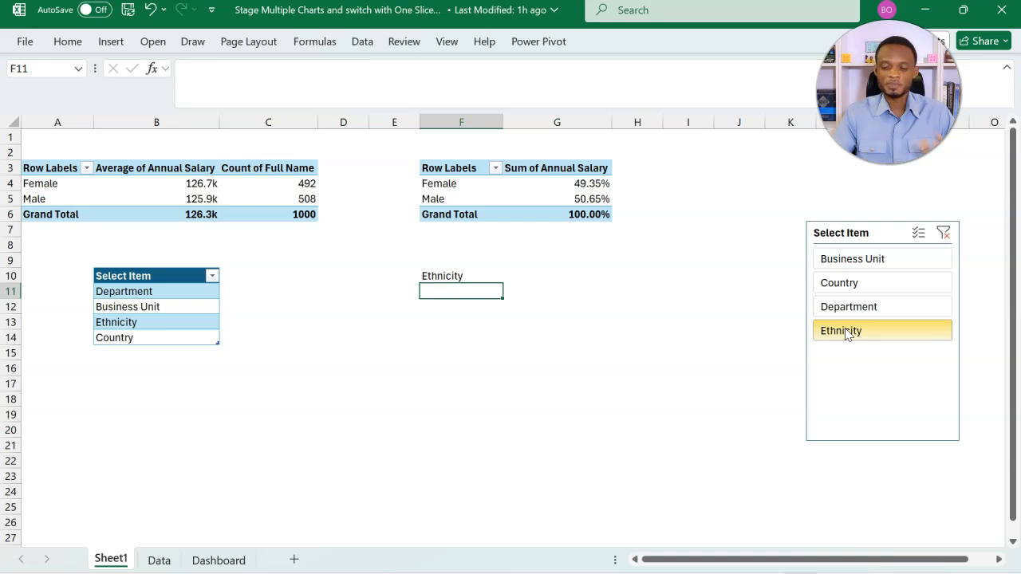
left_click(944, 233)
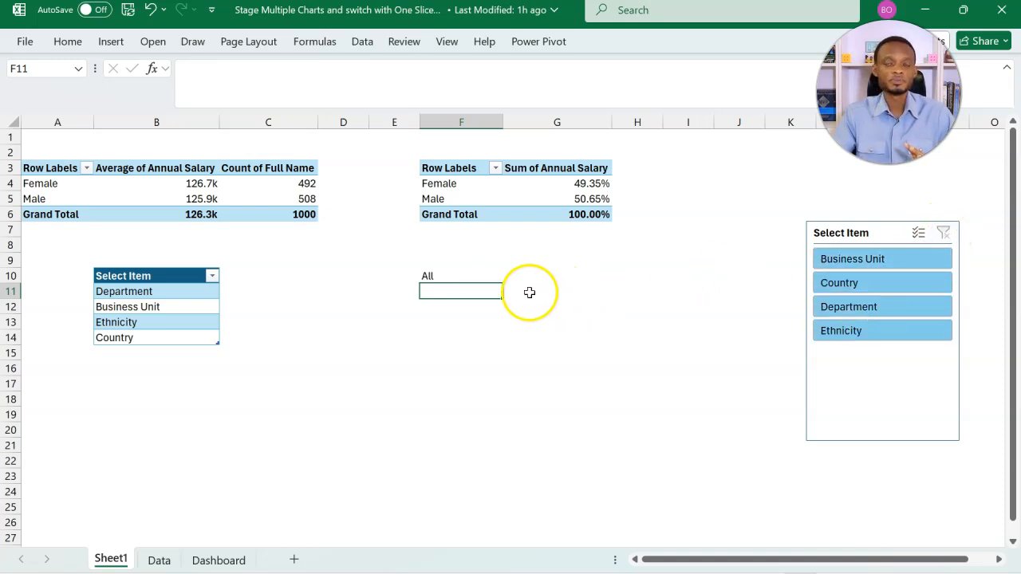
left_click(843, 260)
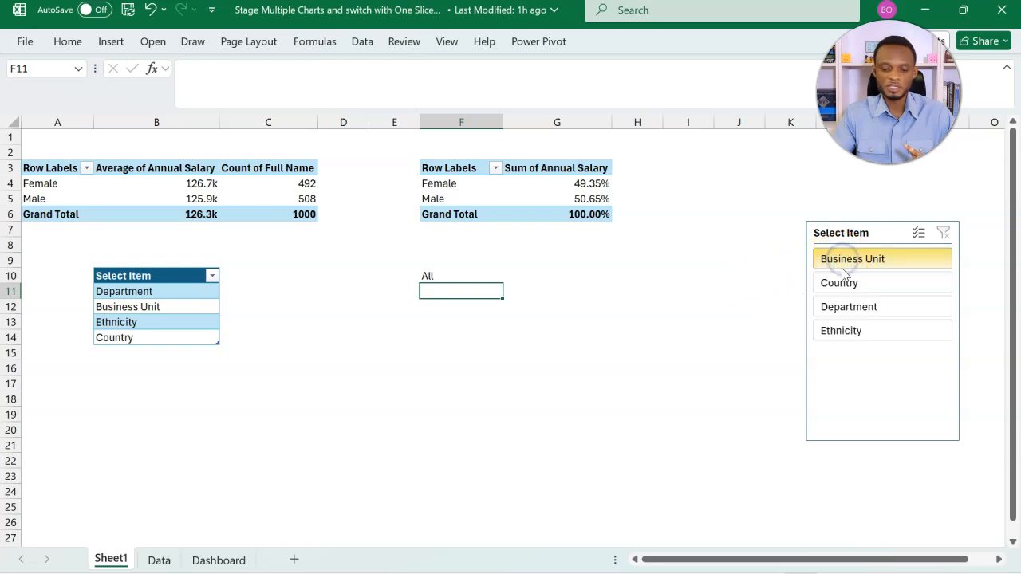
left_click(840, 282)
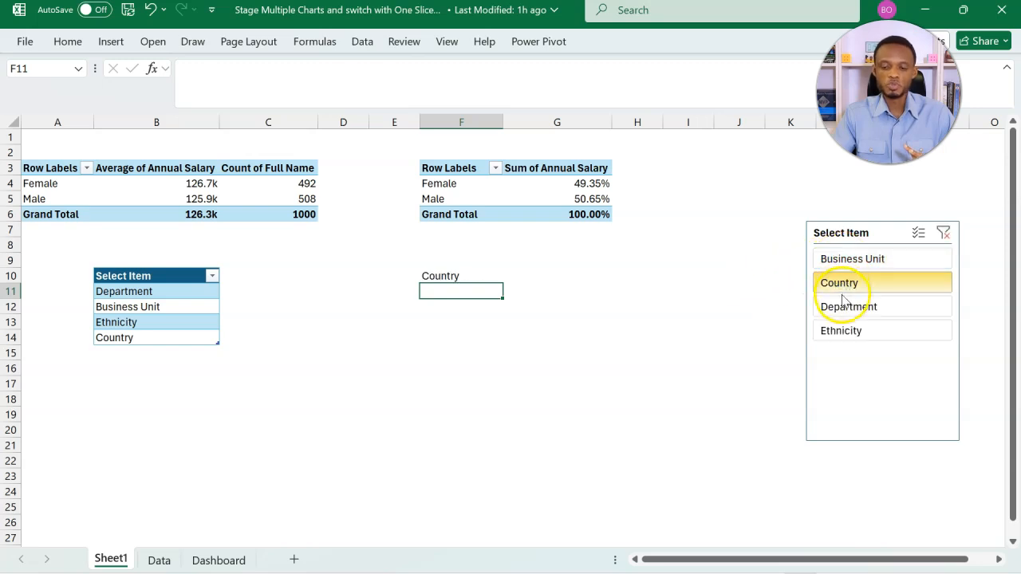
left_click(845, 306)
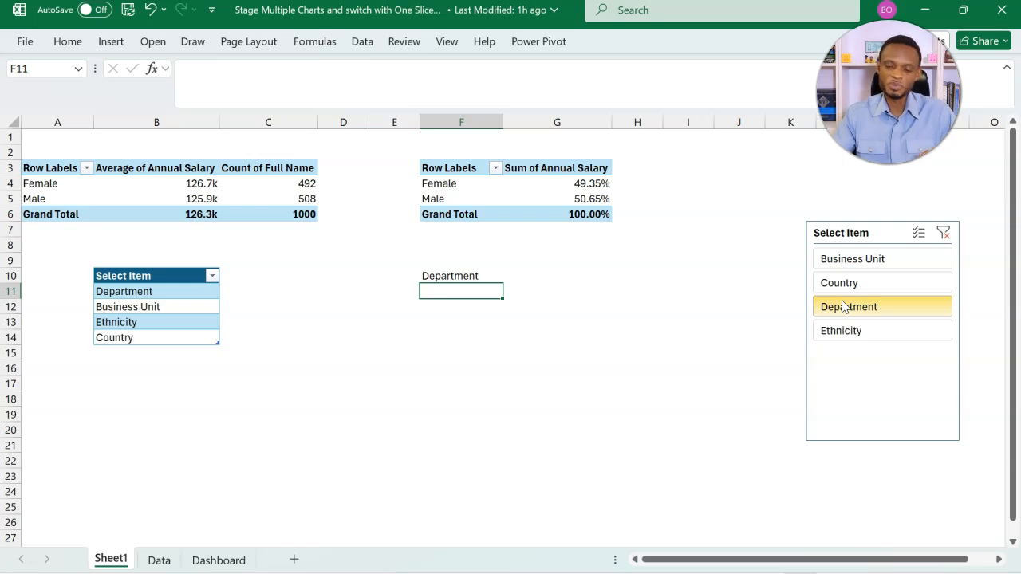
Enter =UNIQUE(Data[Department]) in F13 to list the distinct departments.
left_click(459, 327)
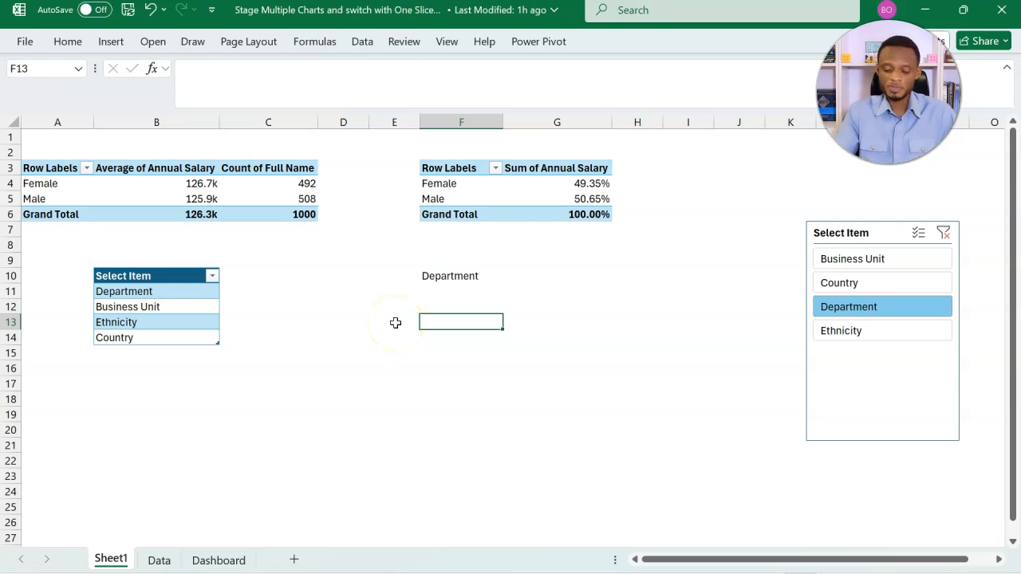
type("=uni")
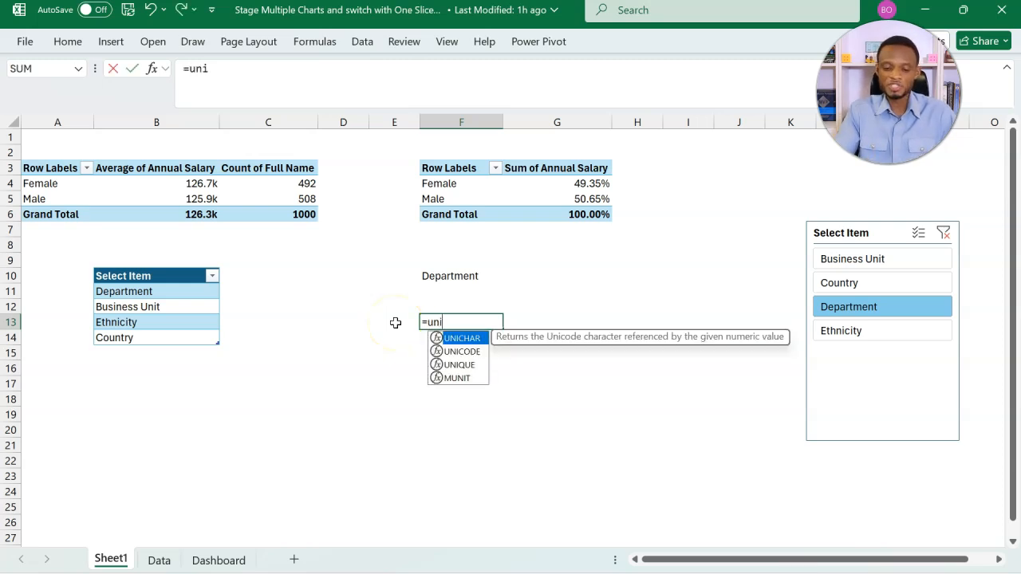
key("Down")
key("Down")
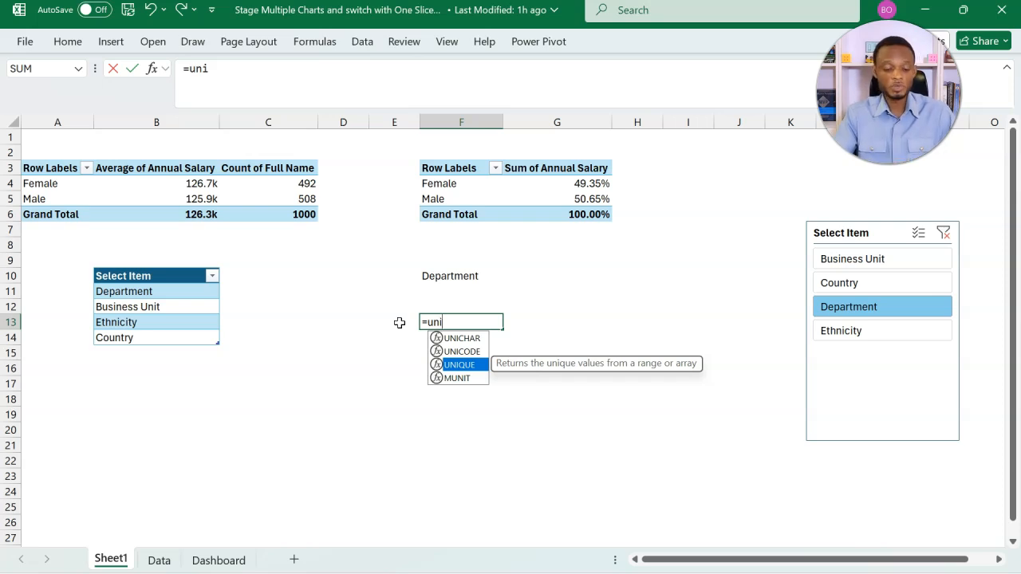
key("Tab")
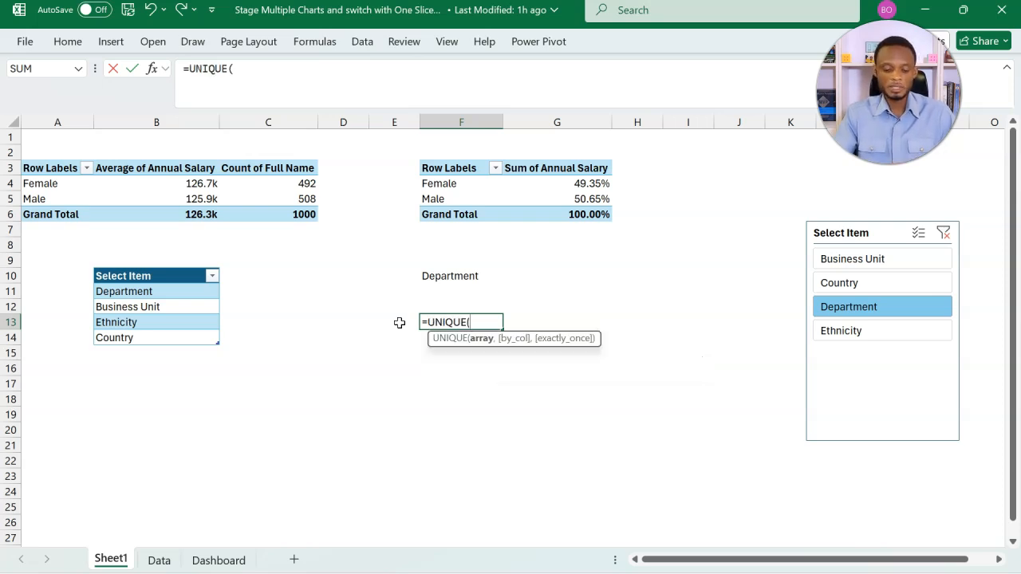
type("Data")
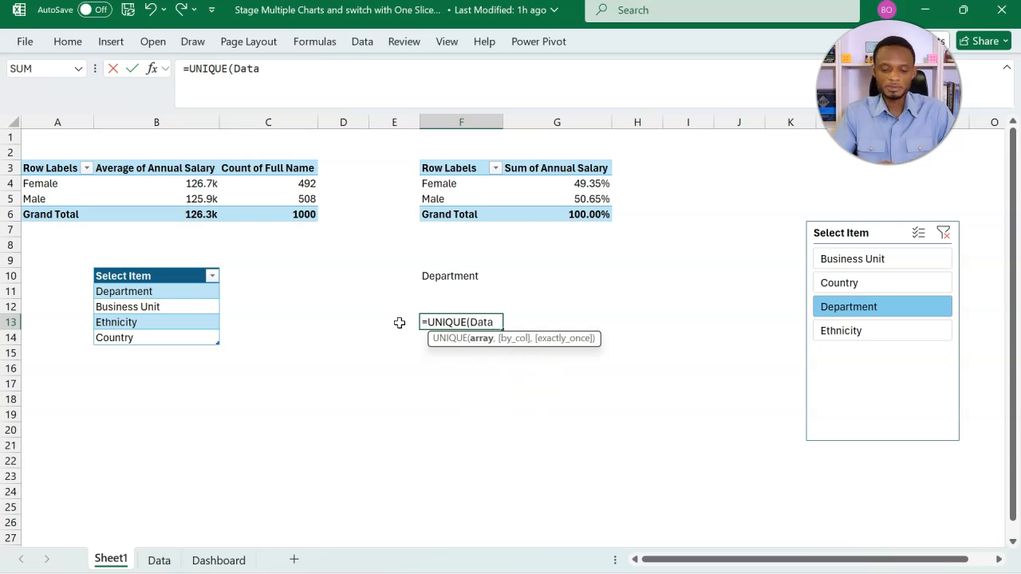
type("[")
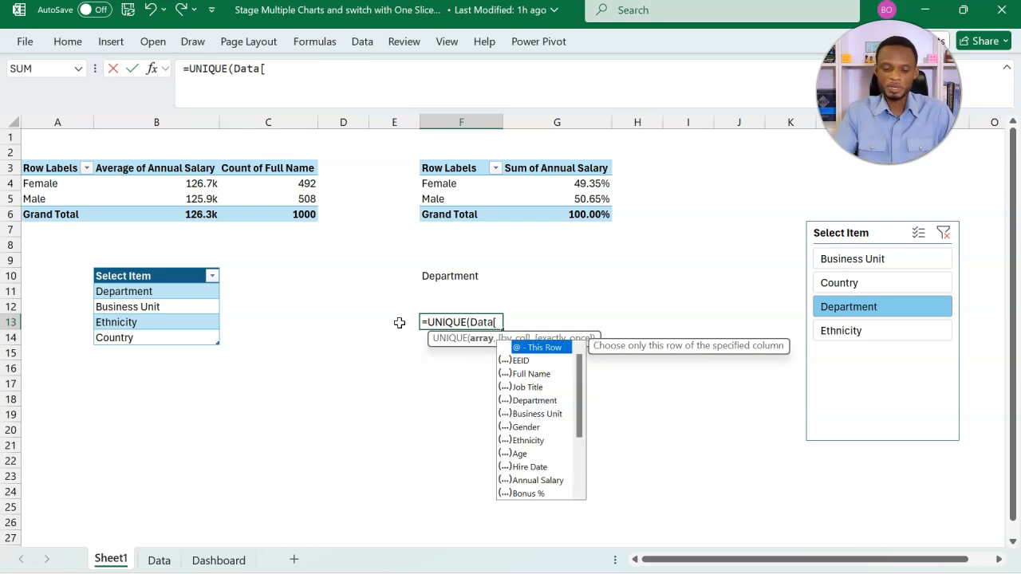
type("D")
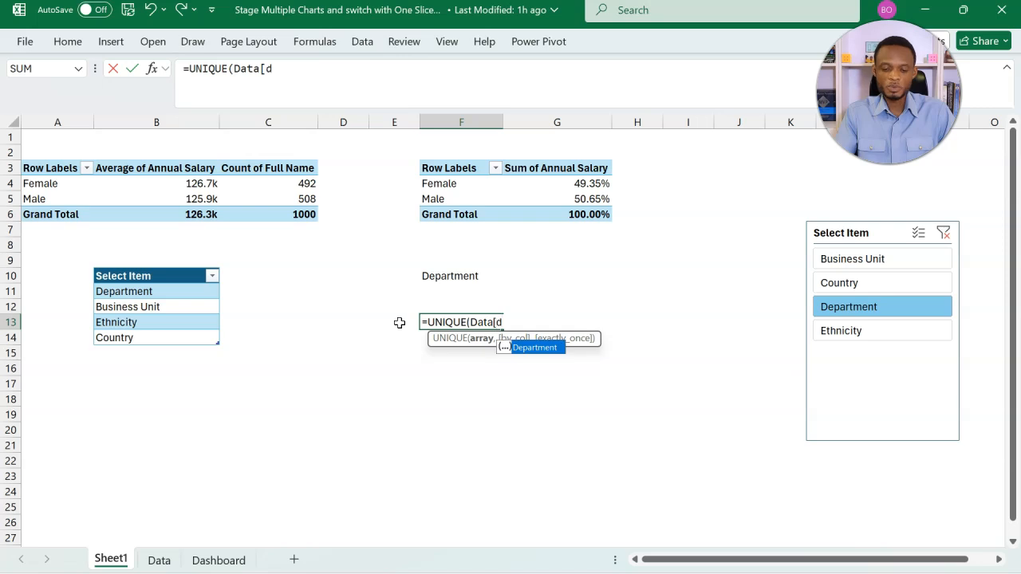
key("Tab")
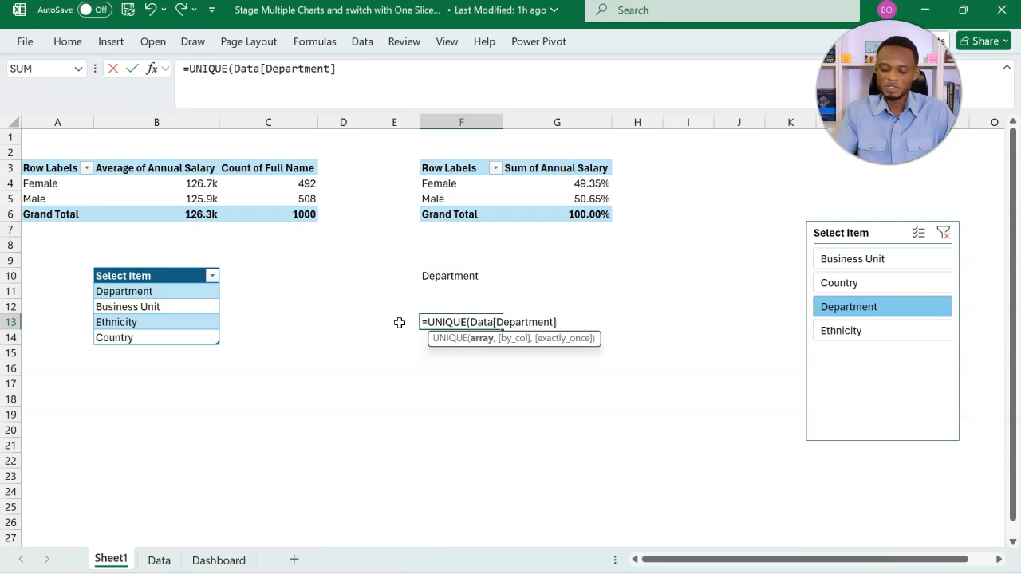
type(")")
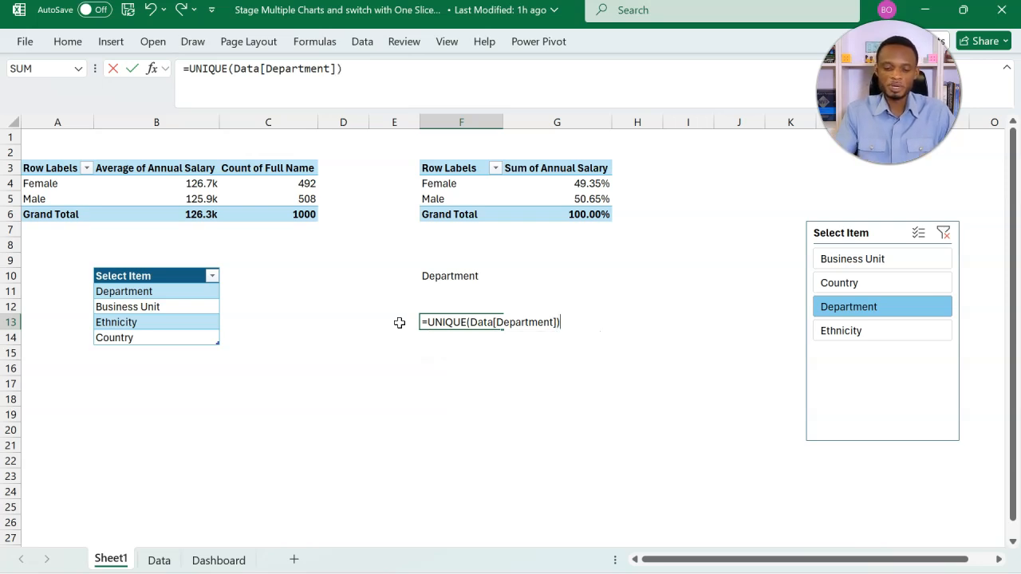
key("Return")
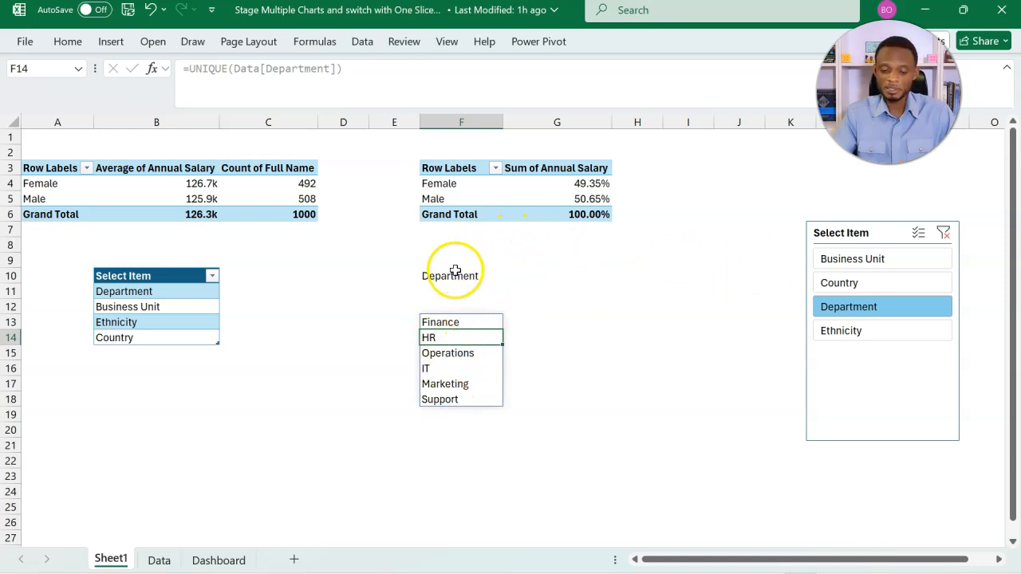
Replace the Department column name in F13's UNIQUE formula with a reference to F10 between two ampersands.
left_click(439, 324)
double_click(442, 324)
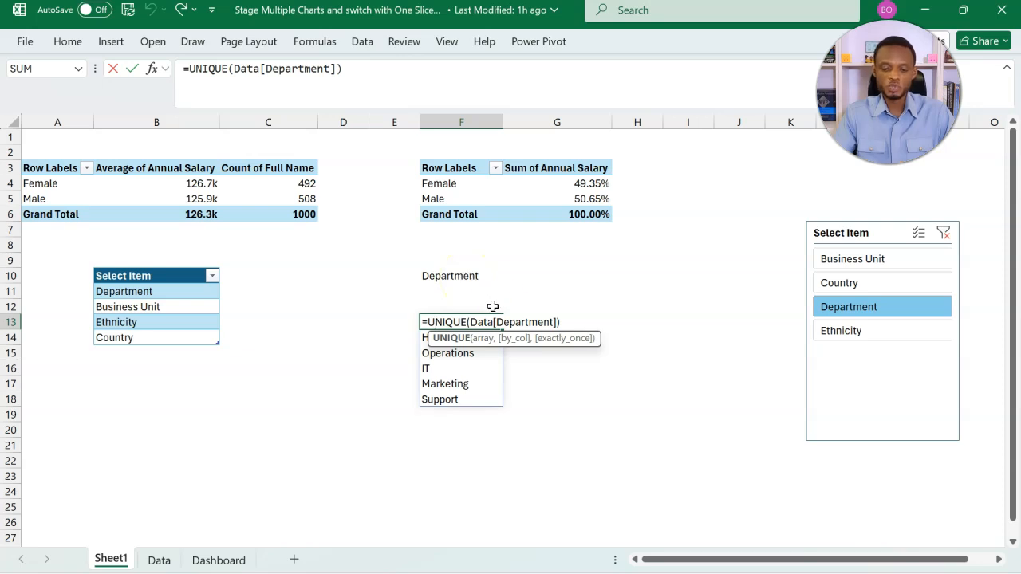
left_click_drag(553, 322, 496, 327)
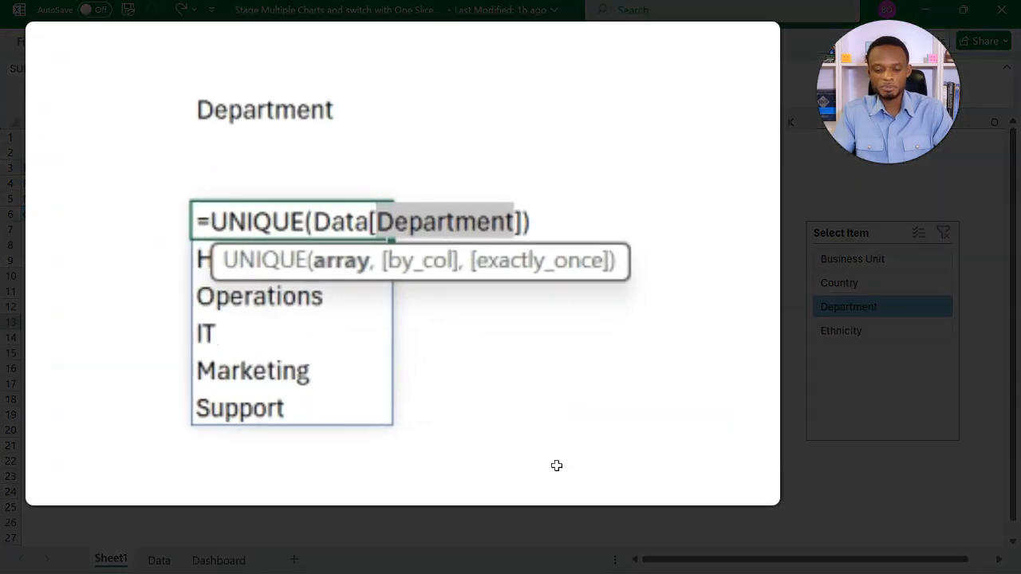
type("&")
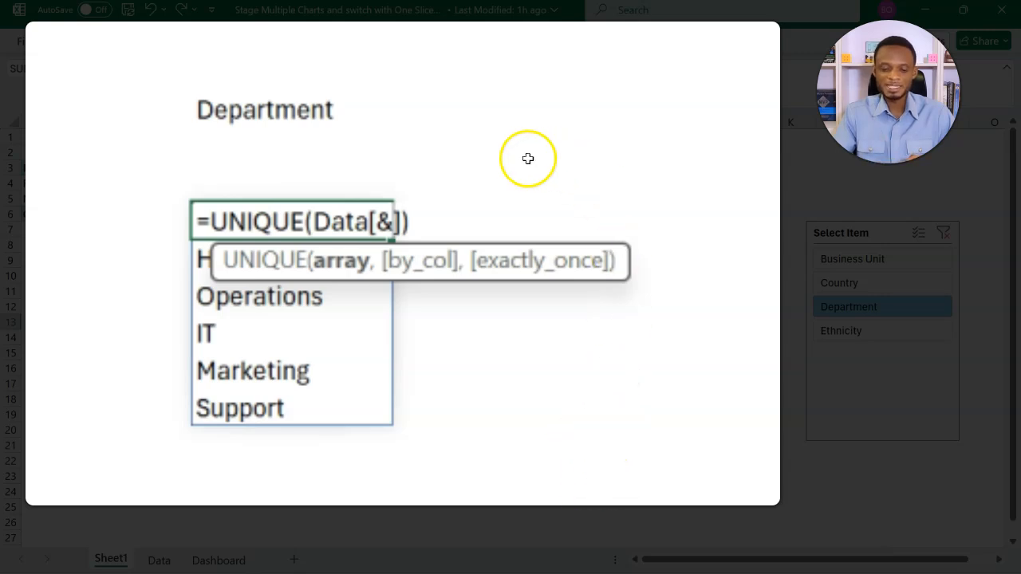
left_click(326, 112)
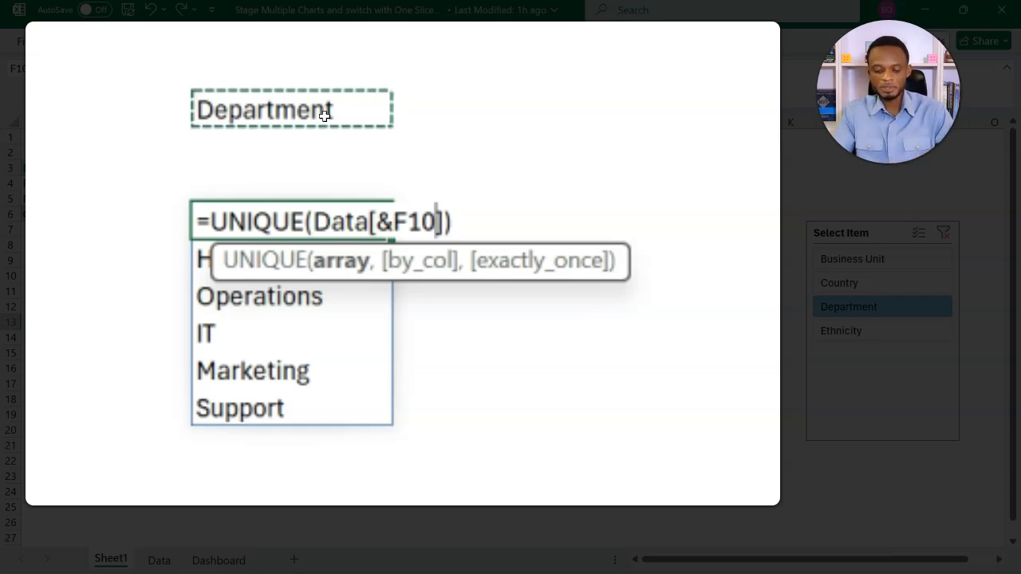
type("&")
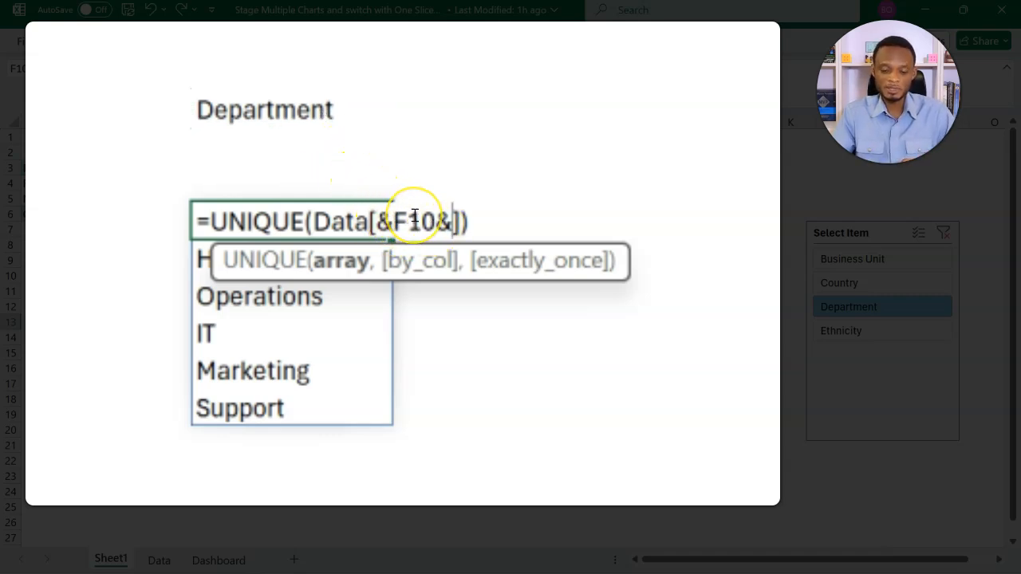
Put quotation marks around the literal text in F13's formula so the argument reads "Data["&F10&"]".
left_click(376, 221)
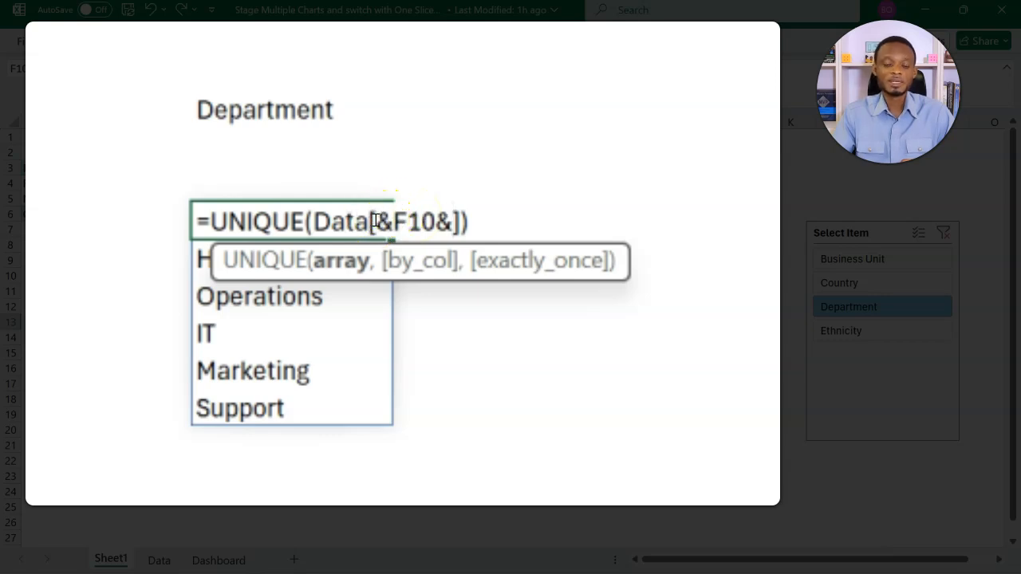
left_click_drag(375, 221, 318, 222)
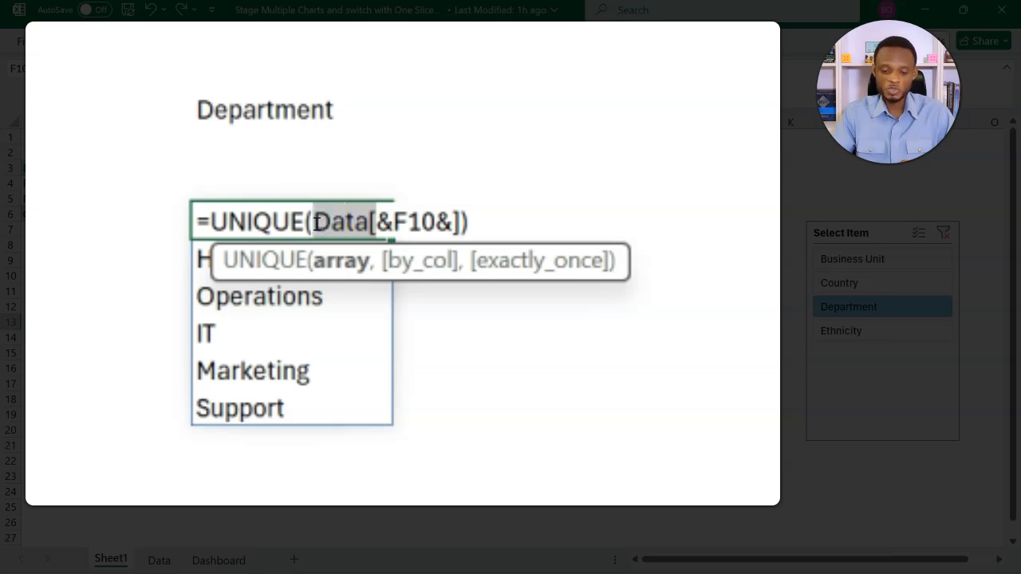
left_click(315, 222)
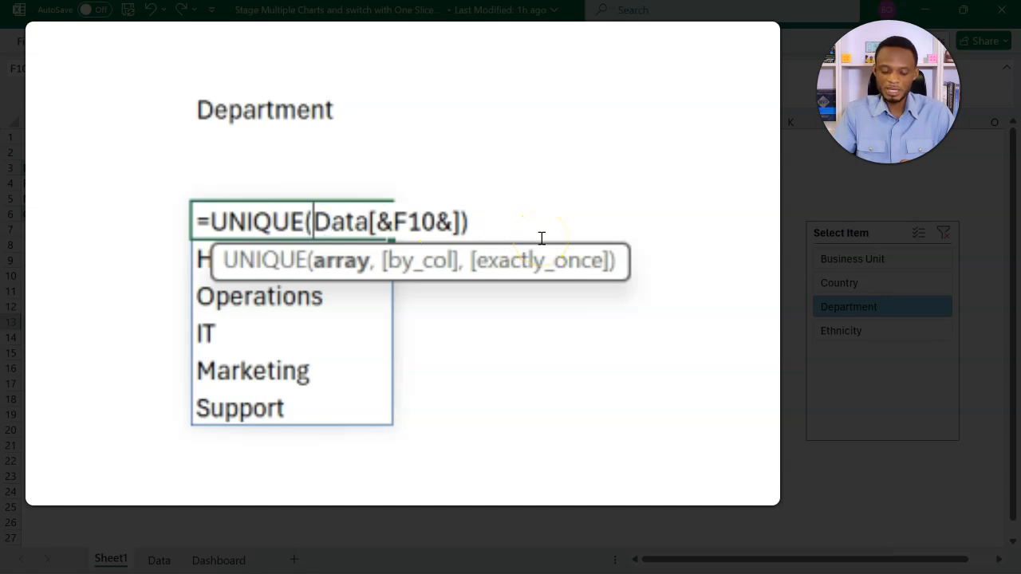
type("\"")
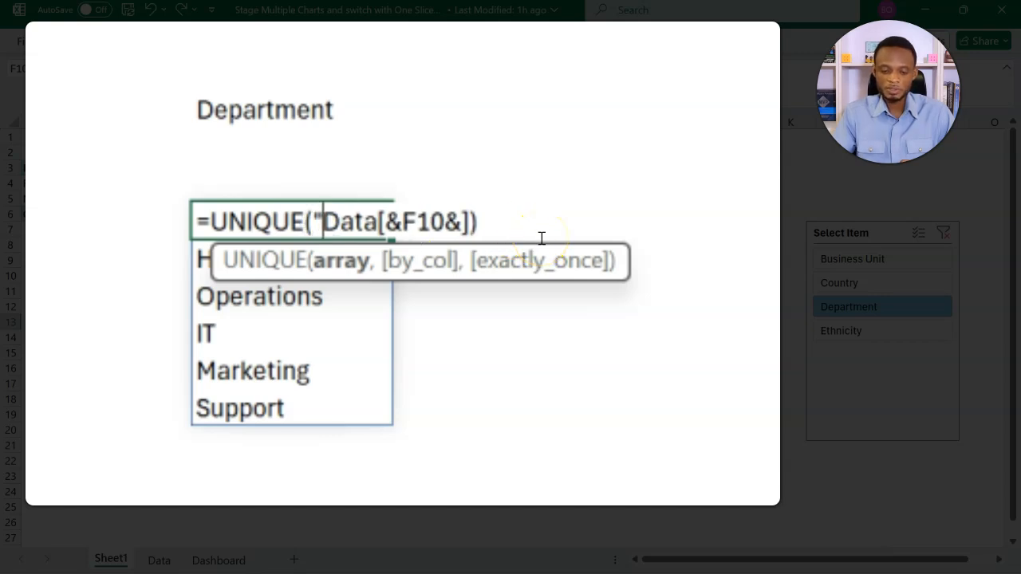
left_click(386, 222)
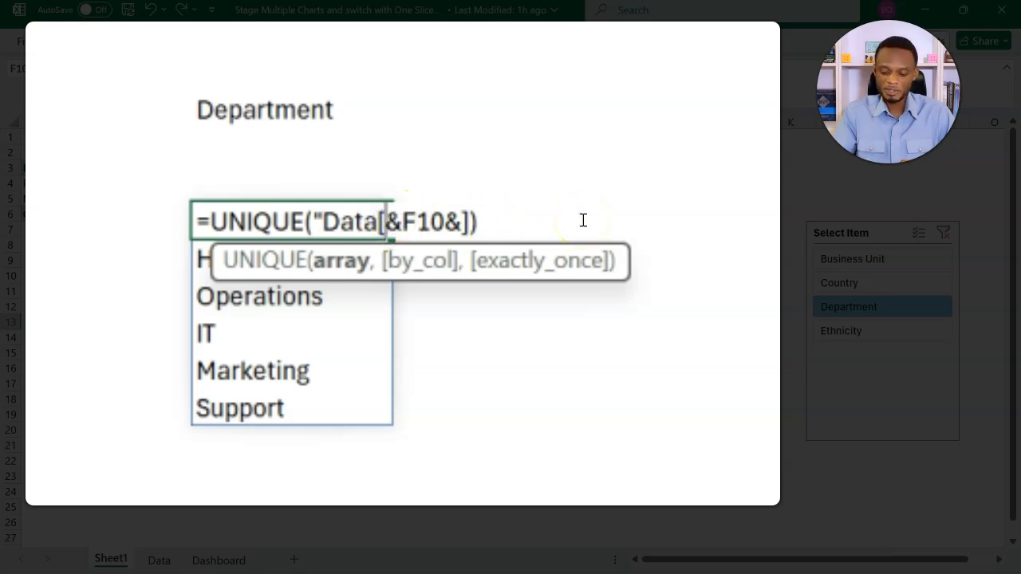
type("\"")
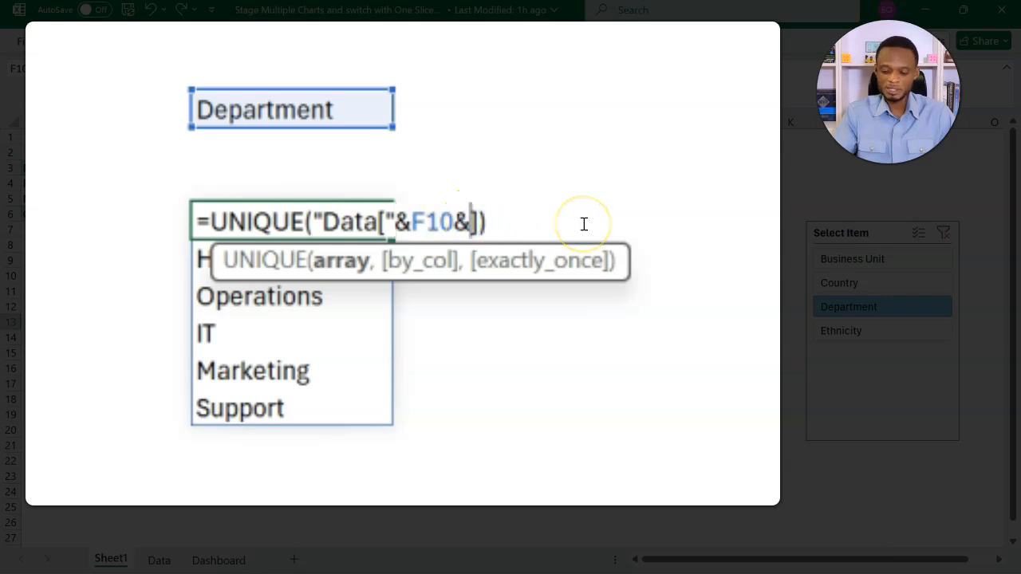
type("\"")
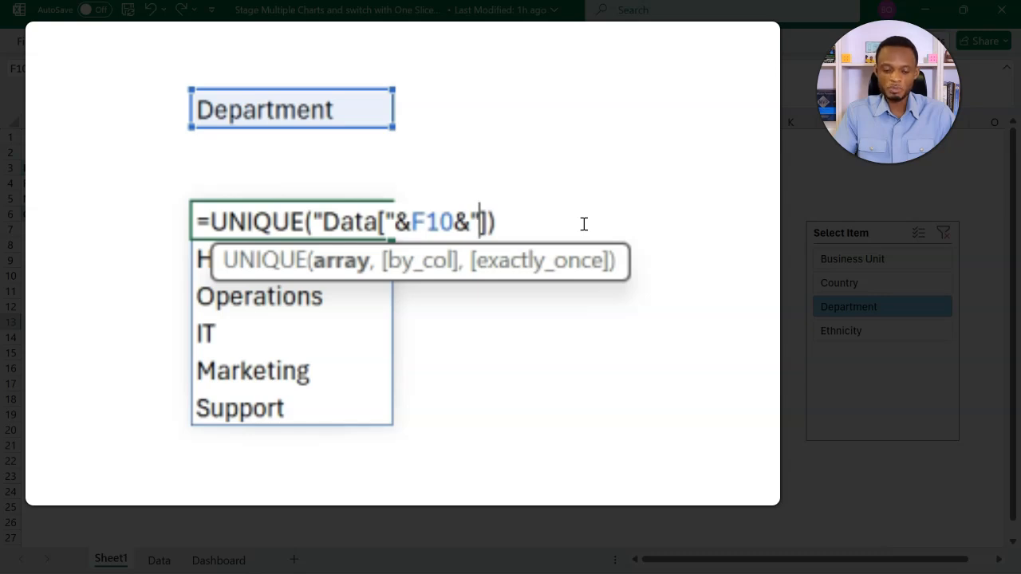
key("Right")
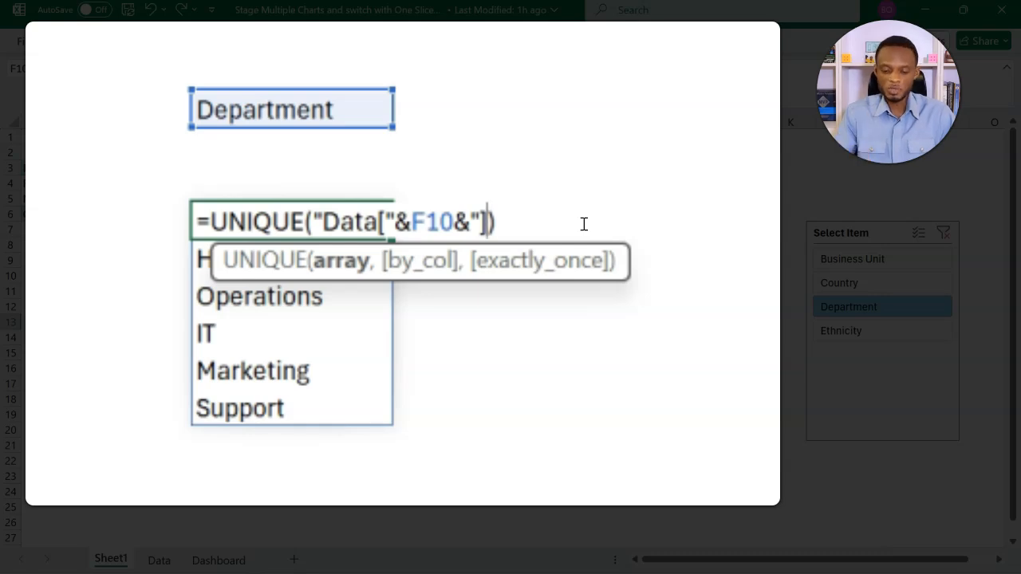
type("\"")
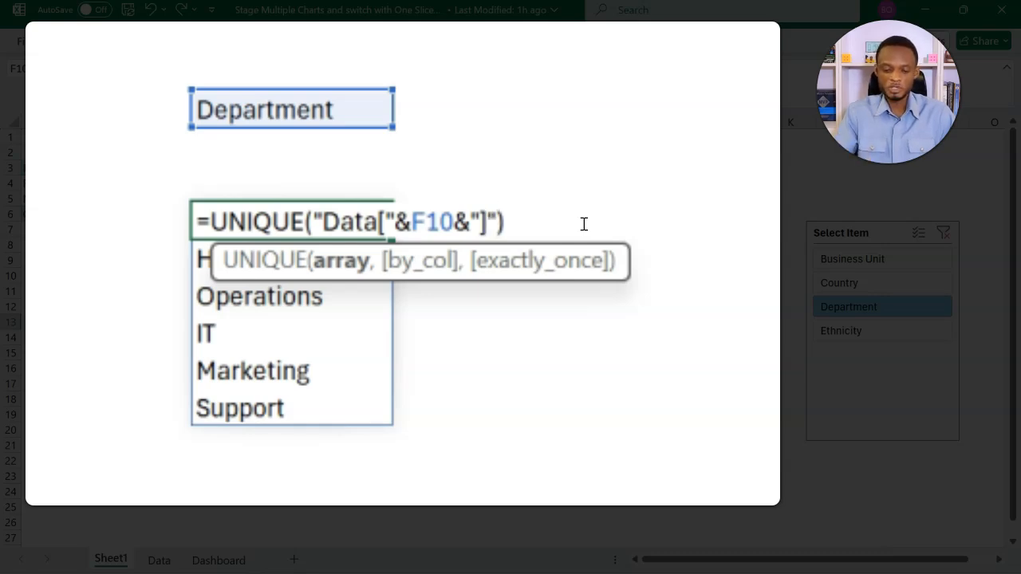
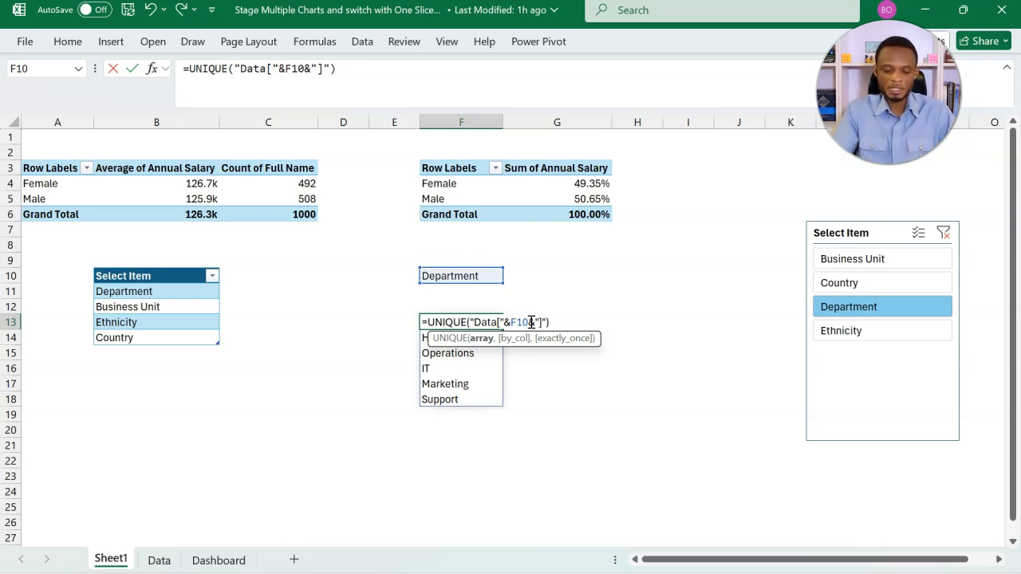
Wrap the "Data["&F10&"]" text in F13's UNIQUE formula in an INDIRECT function and commit the formula.
type("ind")
key("Down")
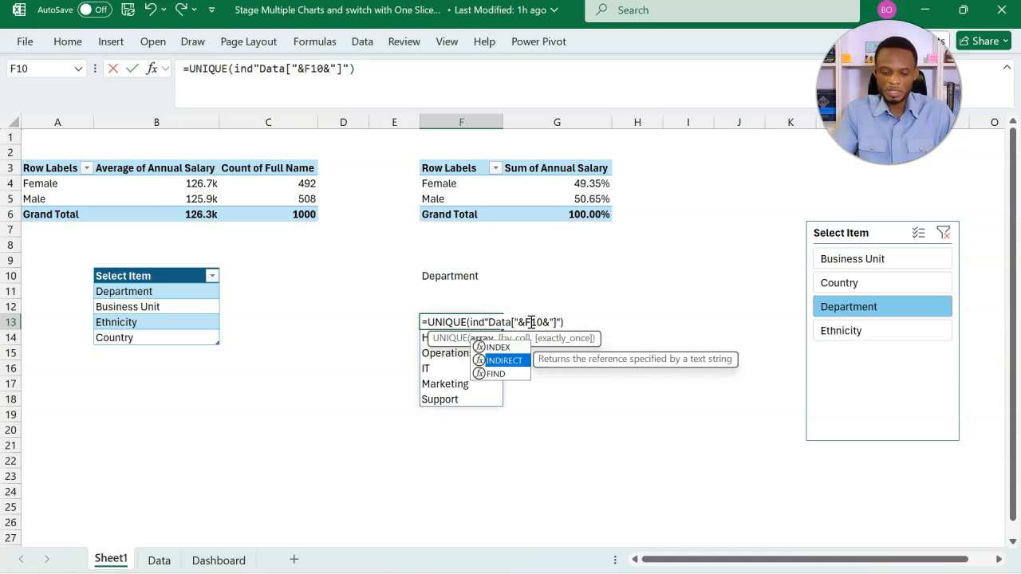
key("Tab")
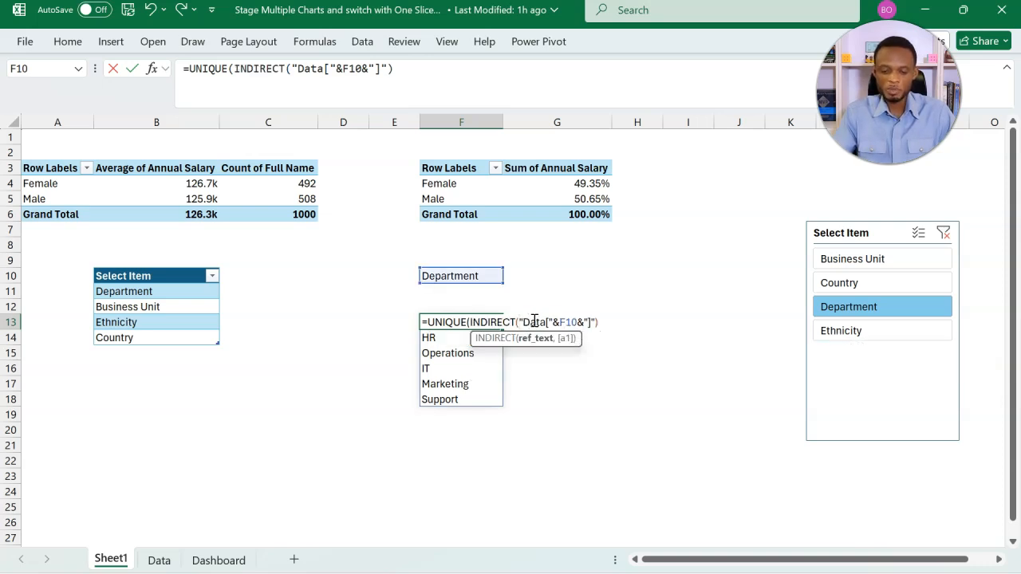
left_click(603, 322)
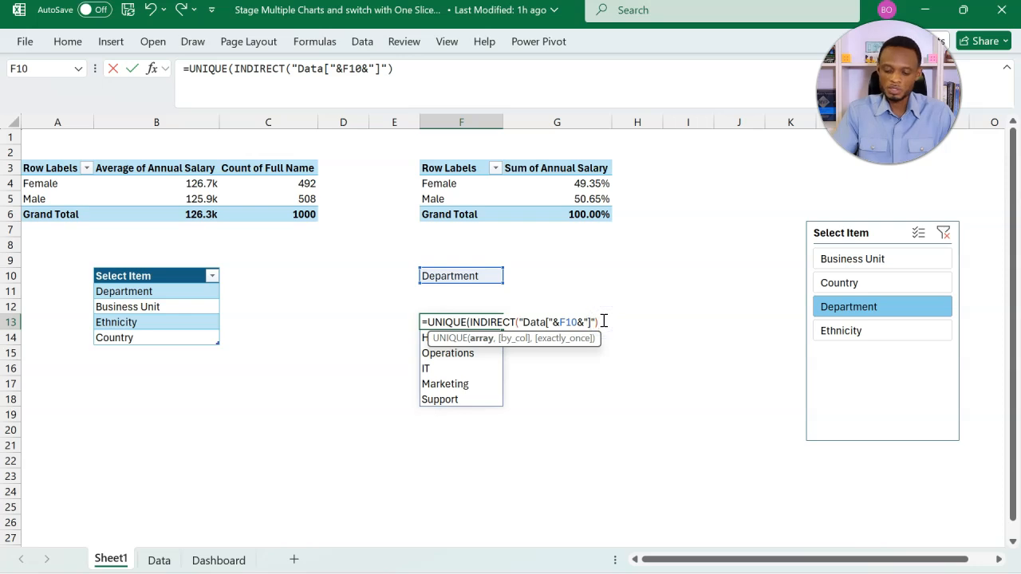
type(")")
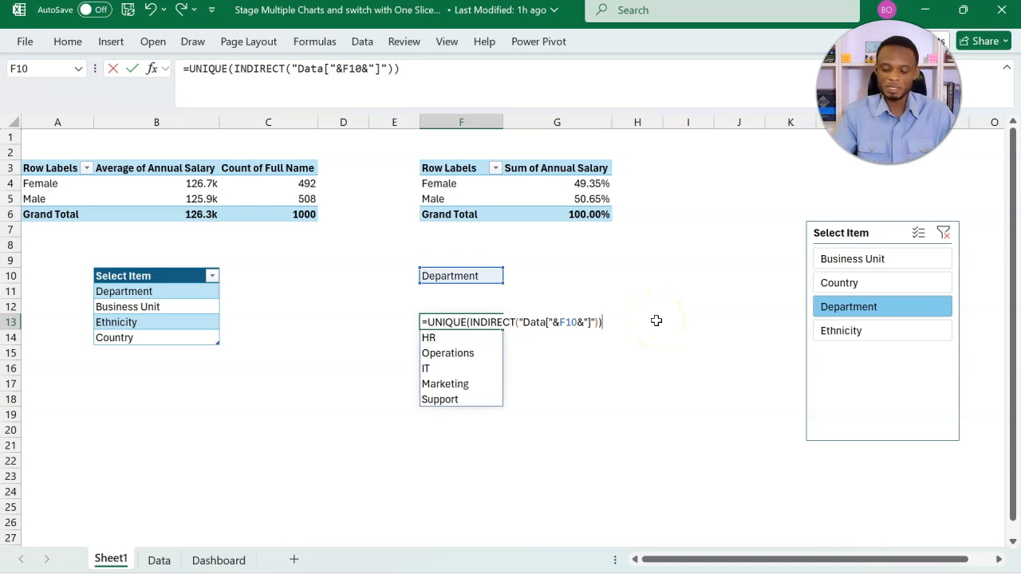
key("Return")
Test the list in F13 by switching the Select Item slicer through Business Unit, Country, Department and Ethnicity.
left_click(839, 261)
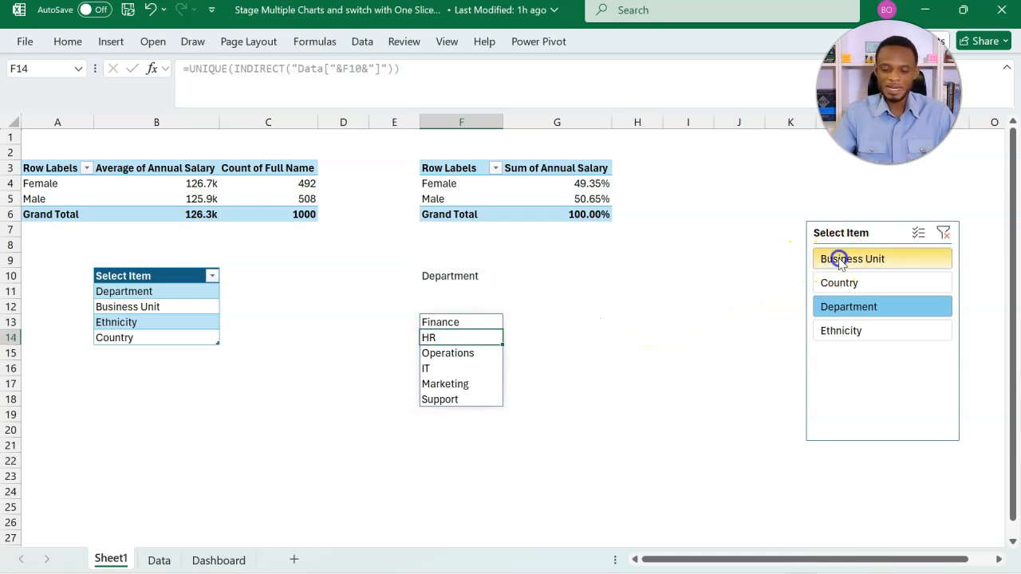
left_click(840, 284)
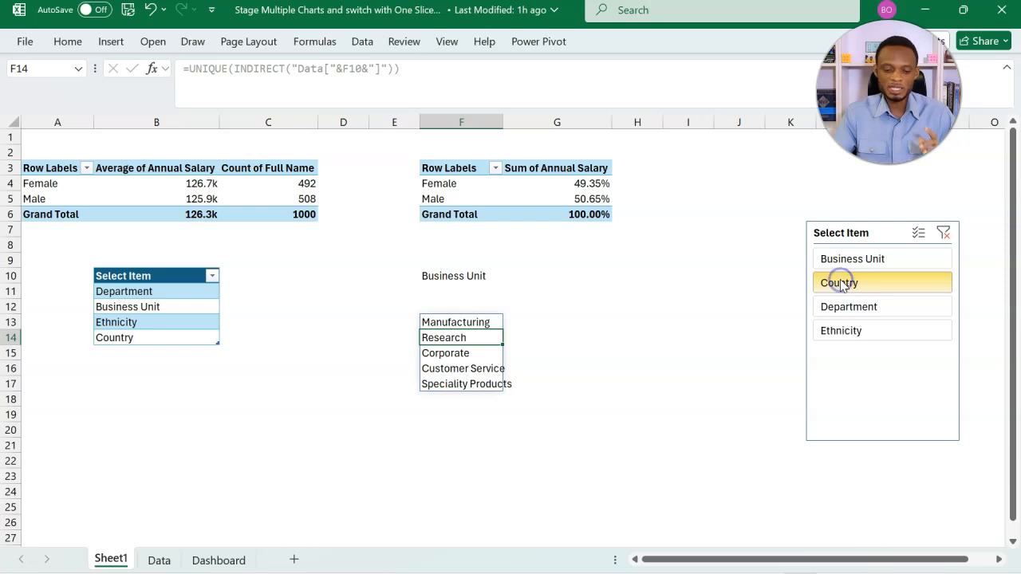
left_click(842, 305)
left_click(844, 337)
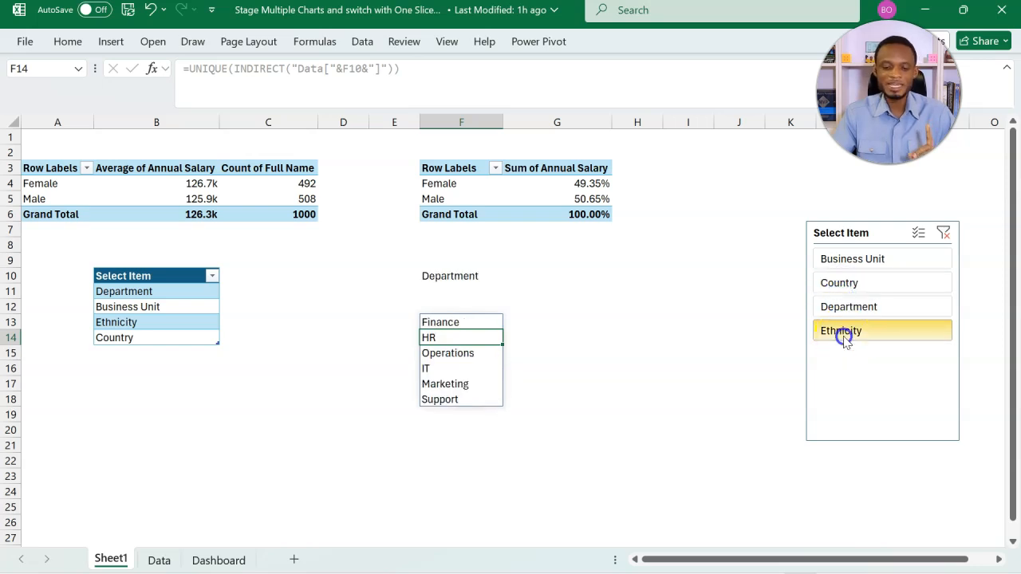
Select Business Unit in the slicer and autofit column F to its contents.
left_click(868, 265)
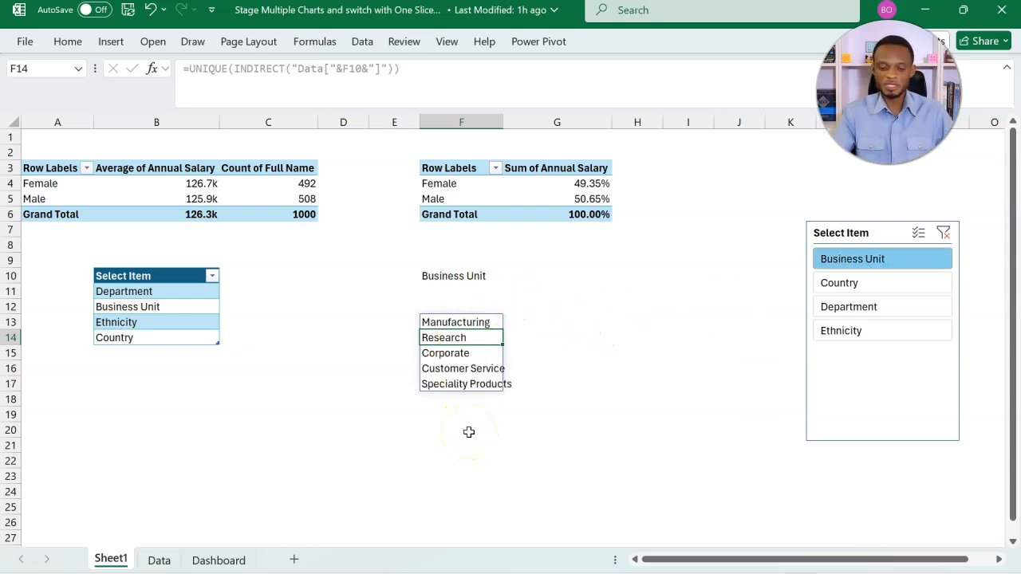
double_click(504, 122)
left_click(545, 322)
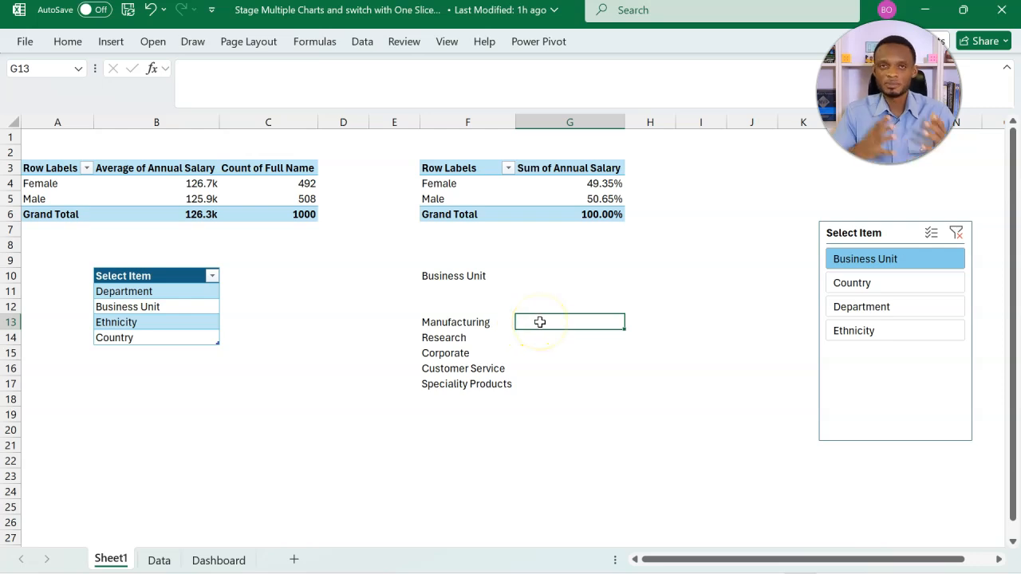
Copy the INDIRECT("Data["&F10&"]") part of F13's formula, leaving the formula itself unedited.
left_click(489, 321)
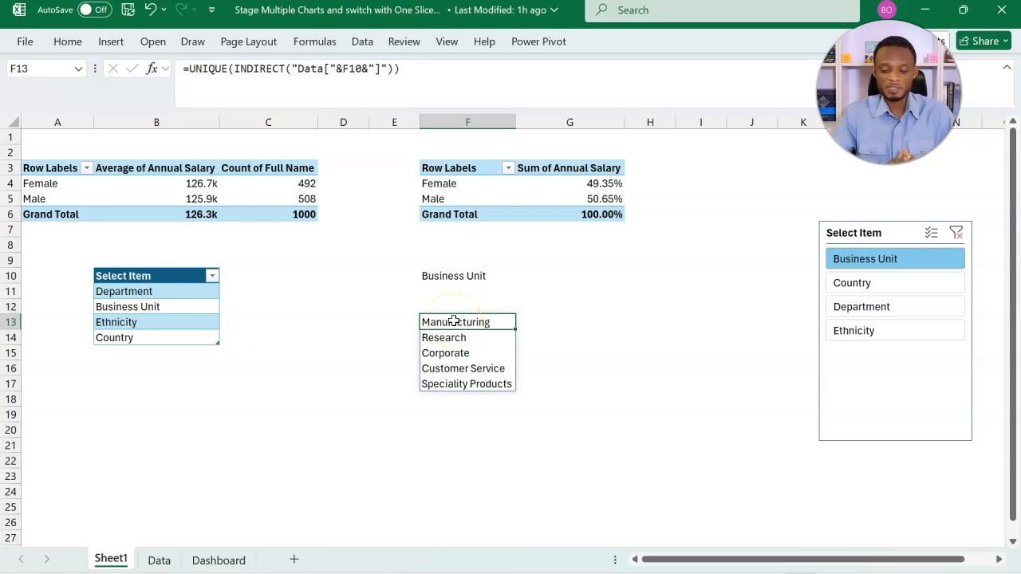
double_click(453, 322)
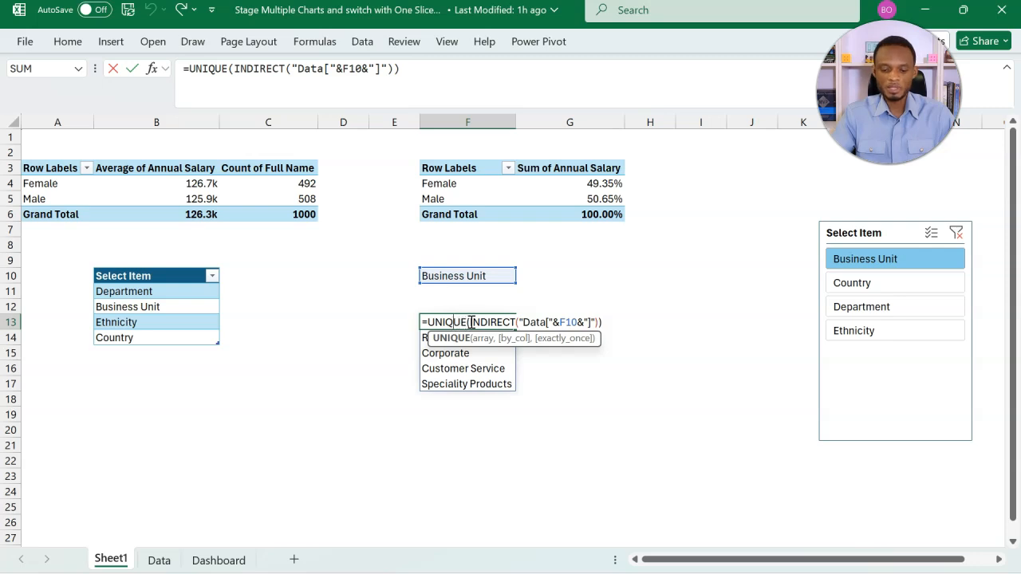
left_click_drag(472, 322, 598, 322)
key("ctrl+c")
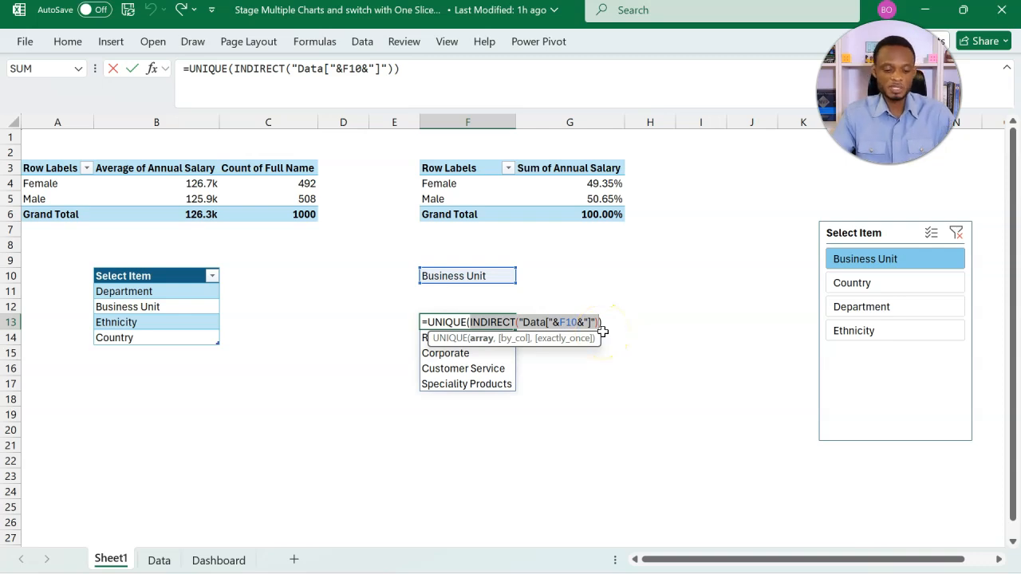
key("Escape")
Start a SUMIFS formula in G13 with Data[Annual Salary] as the sum range.
left_click(565, 321)
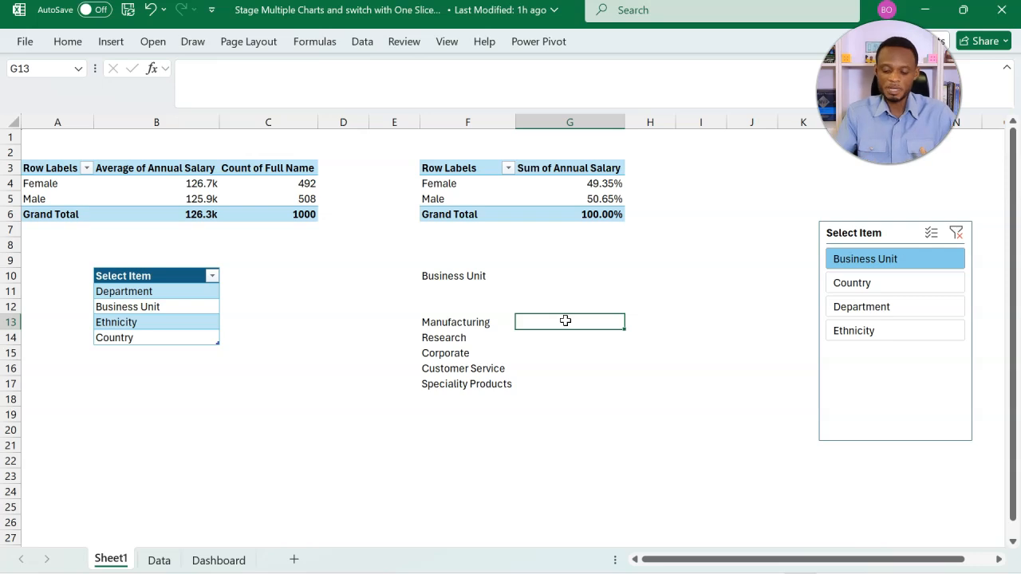
type("=s")
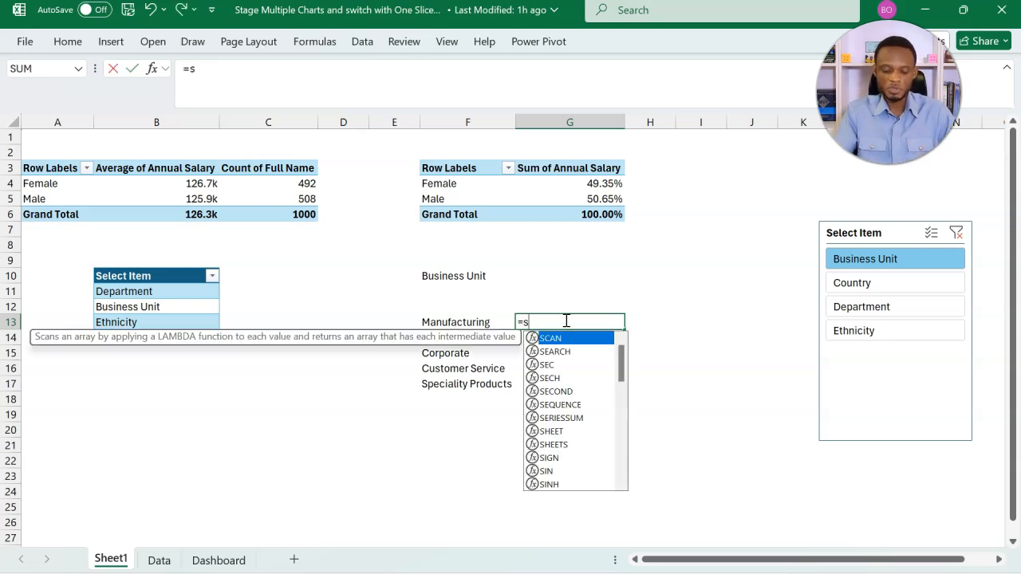
type("umifs")
key("Tab")
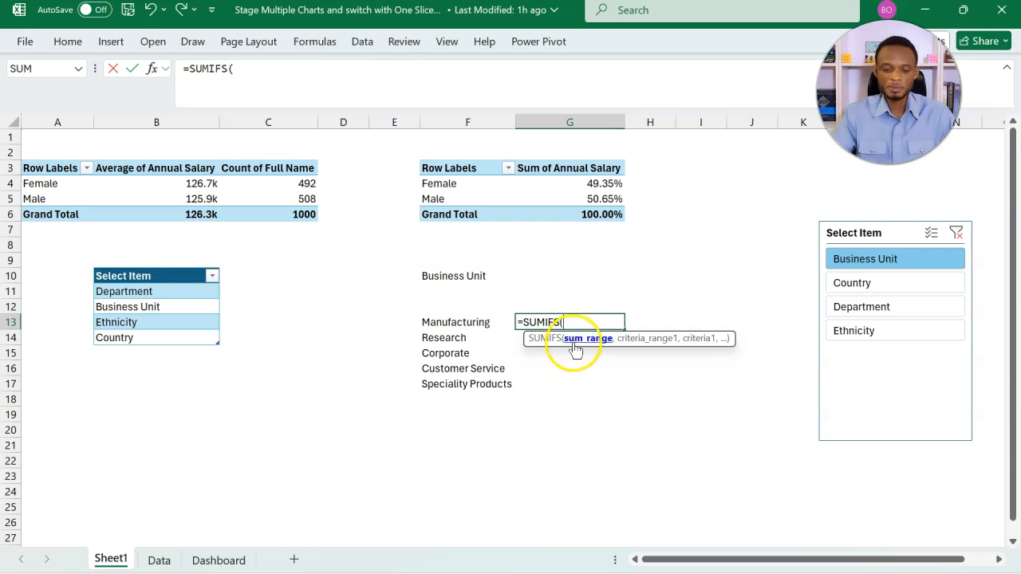
type("Data")
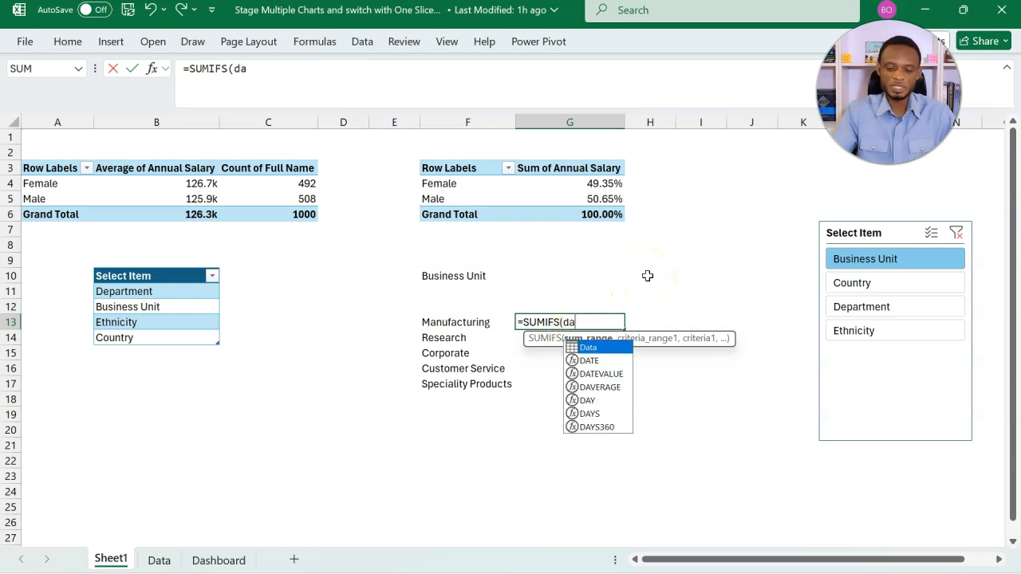
type("[")
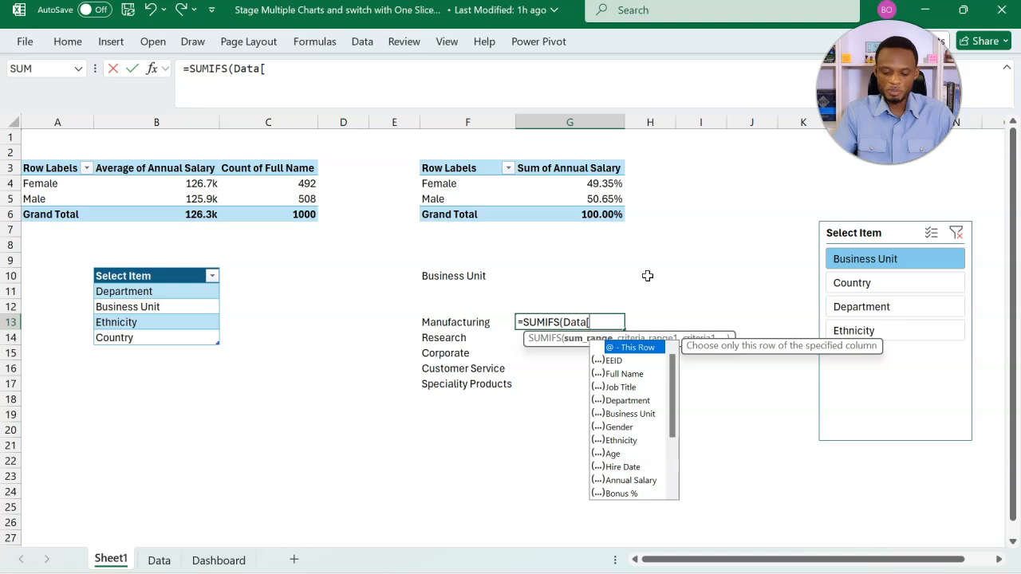
type("an")
key("Tab")
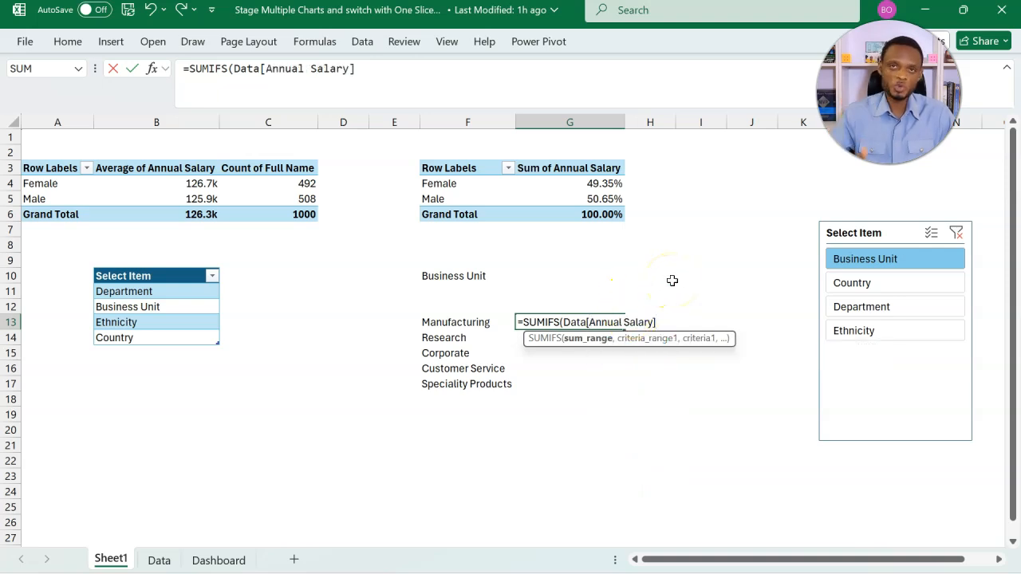
type("]")
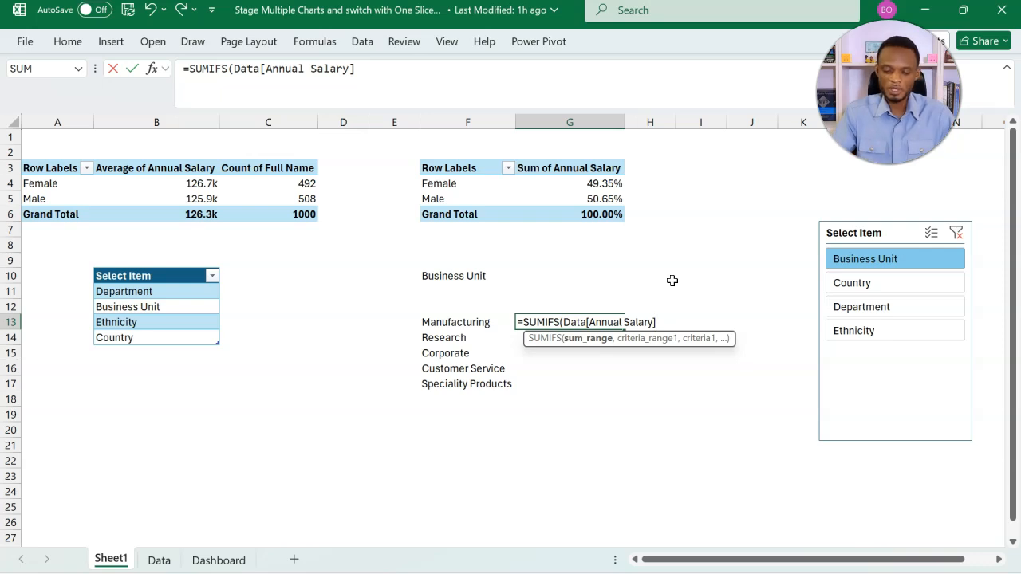
type(",")
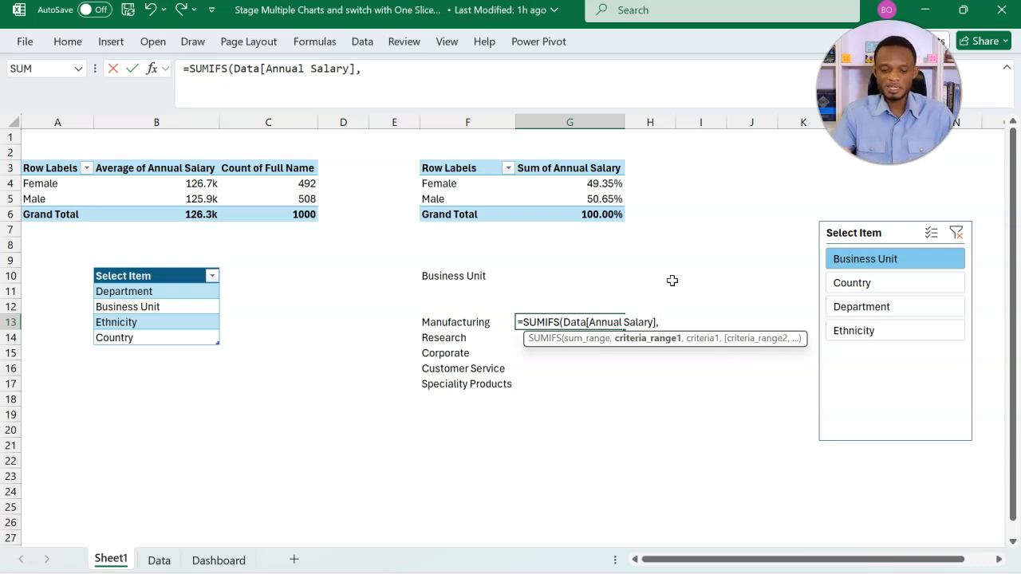
Enter Data[Business Unit] as the first criteria range of G13's SUMIFS formula.
type("D")
key("BackSpace")
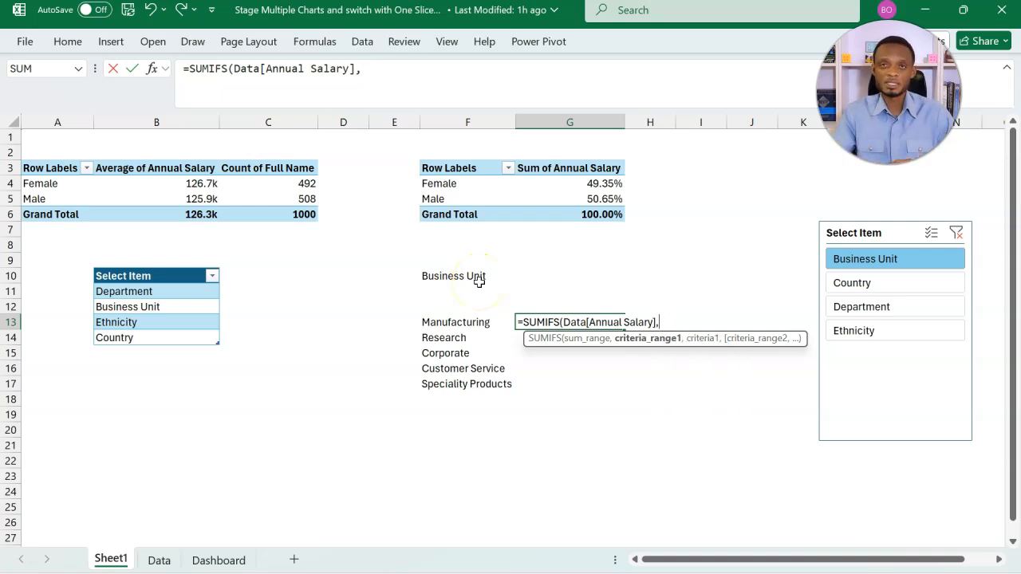
type("da")
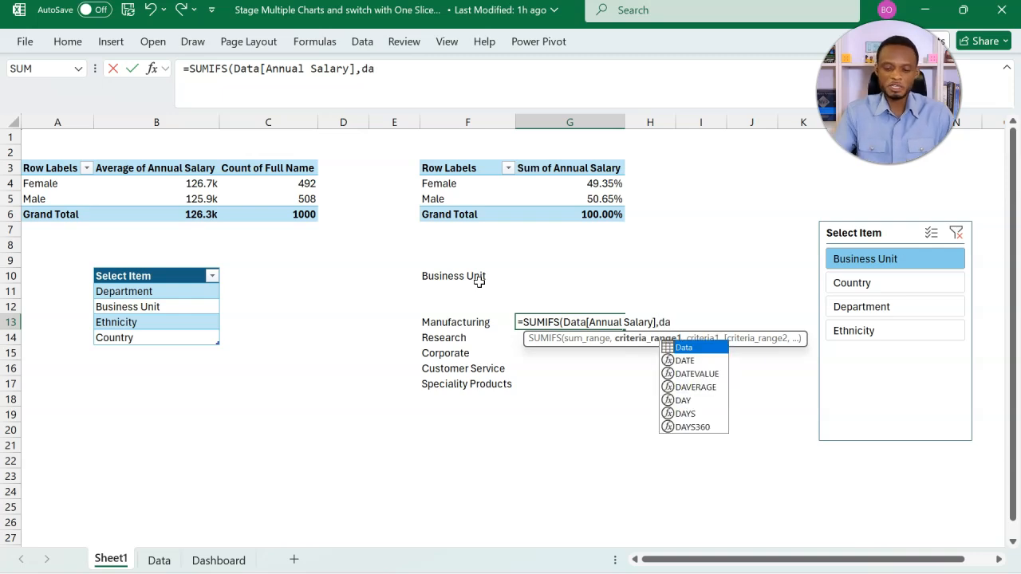
key("Tab")
type("[")
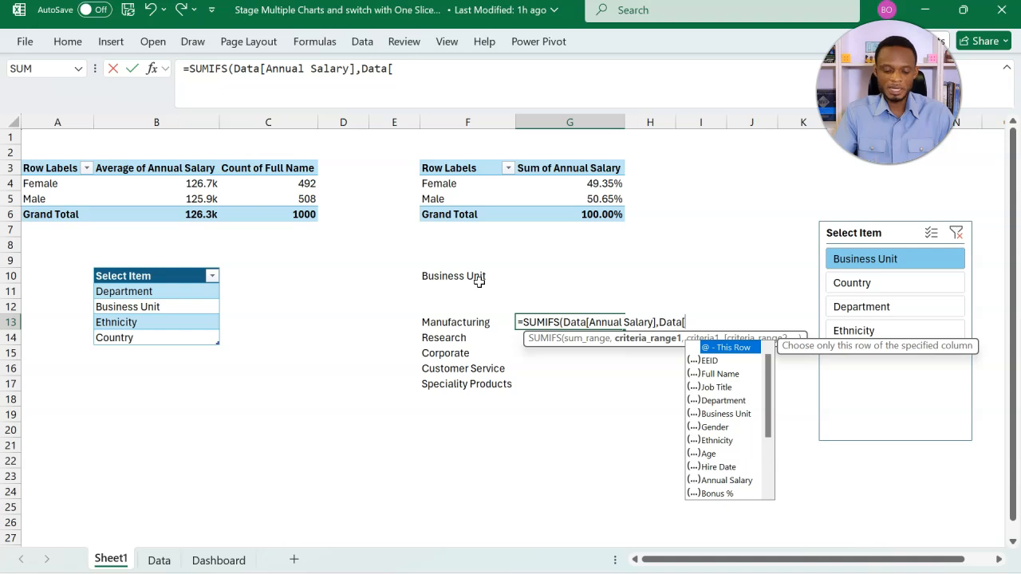
type("bu")
key("Tab")
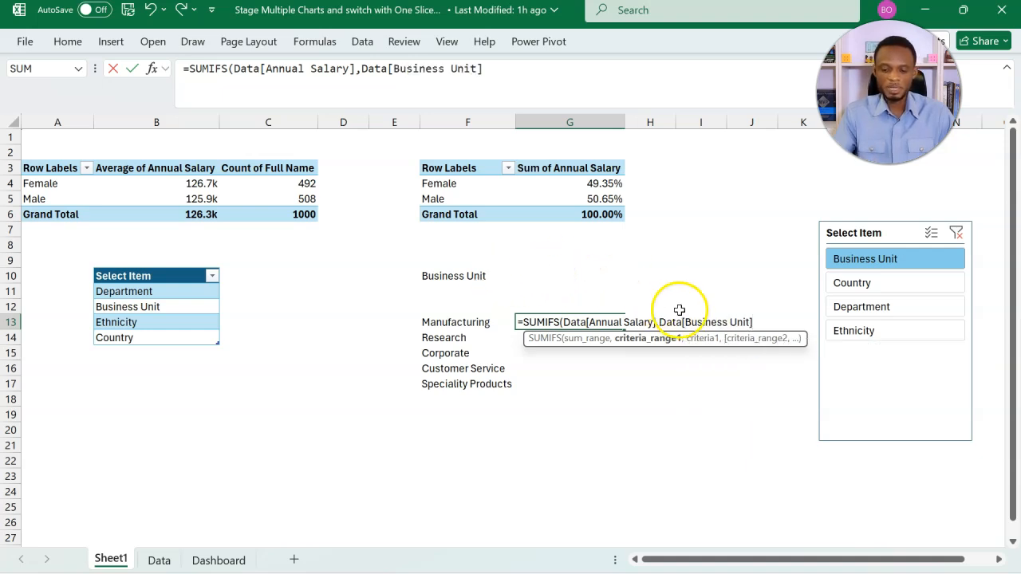
Replace Data[Business Unit] in the SUMIFS formula with the copied INDIRECT("Data["&F10&"]") expression.
left_click(749, 322)
left_click_drag(749, 322, 662, 321)
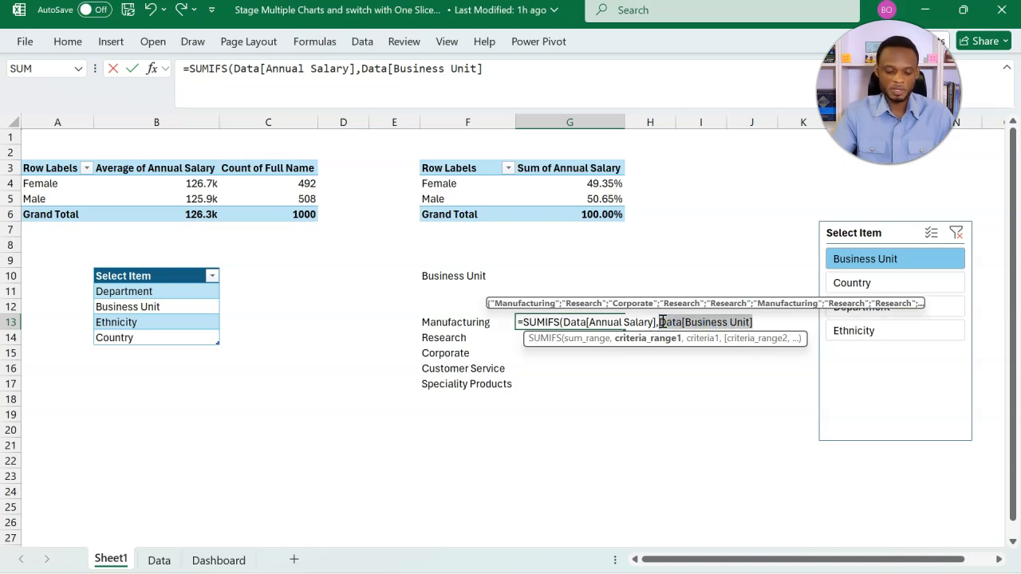
key("ctrl+v")
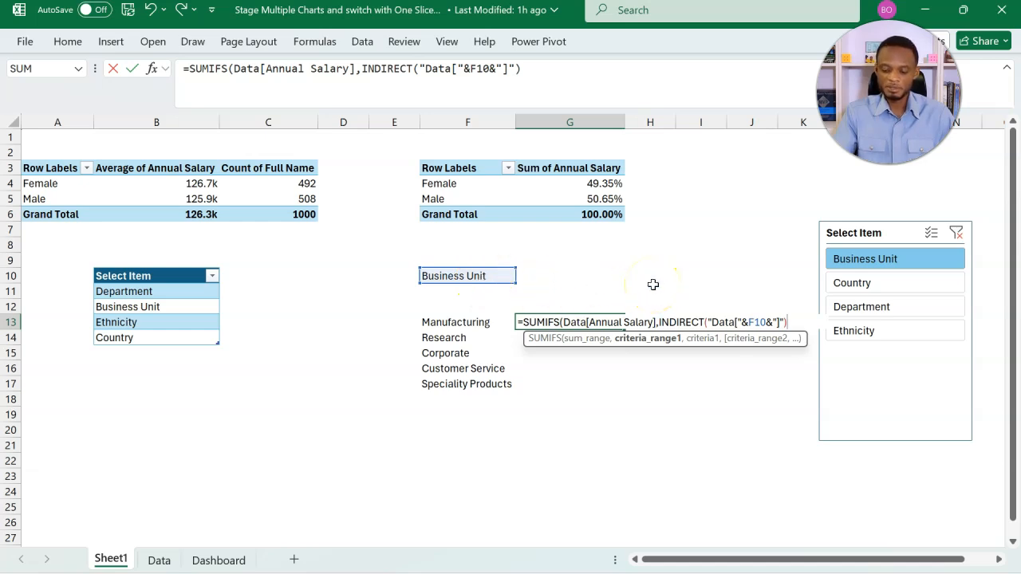
Complete G13's SUMIFS formula with the spill reference F13# as the criteria and commit it.
type(",")
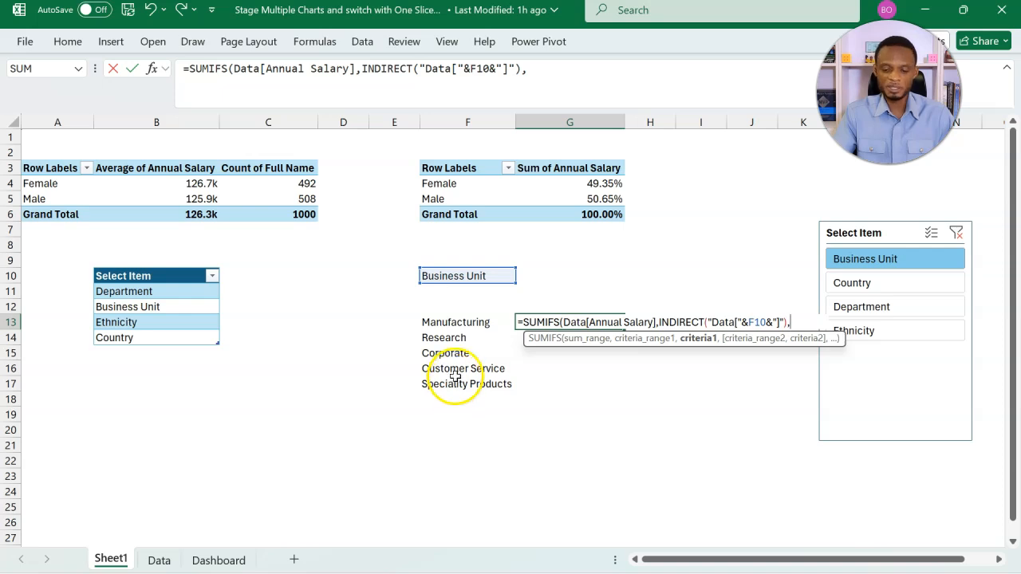
left_click(452, 322)
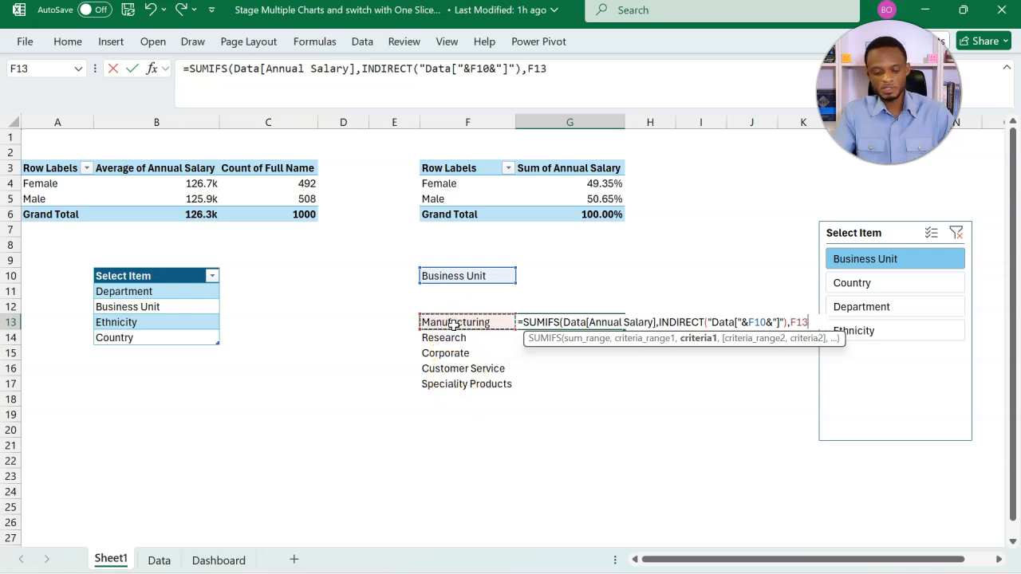
type("#")
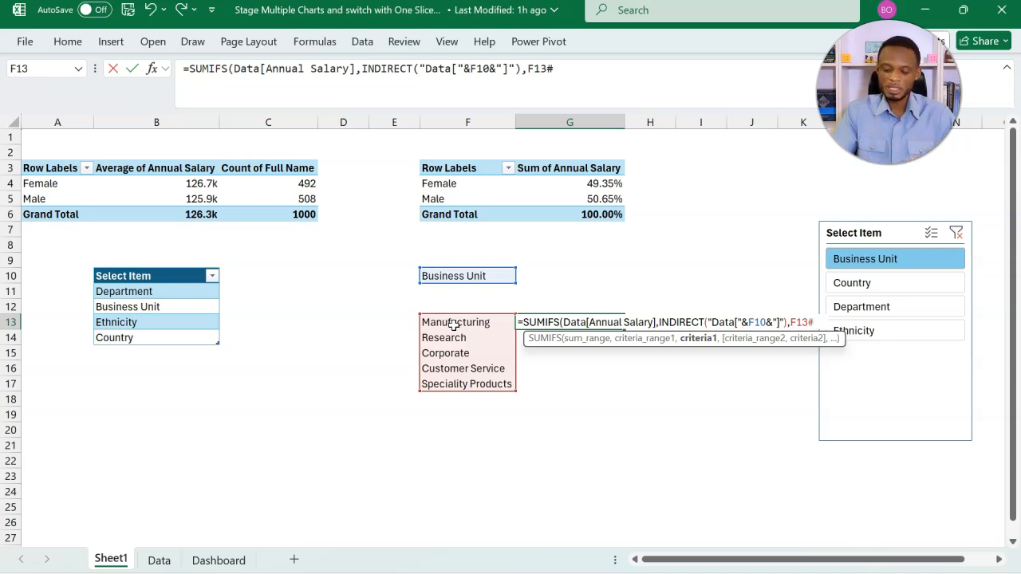
type(")")
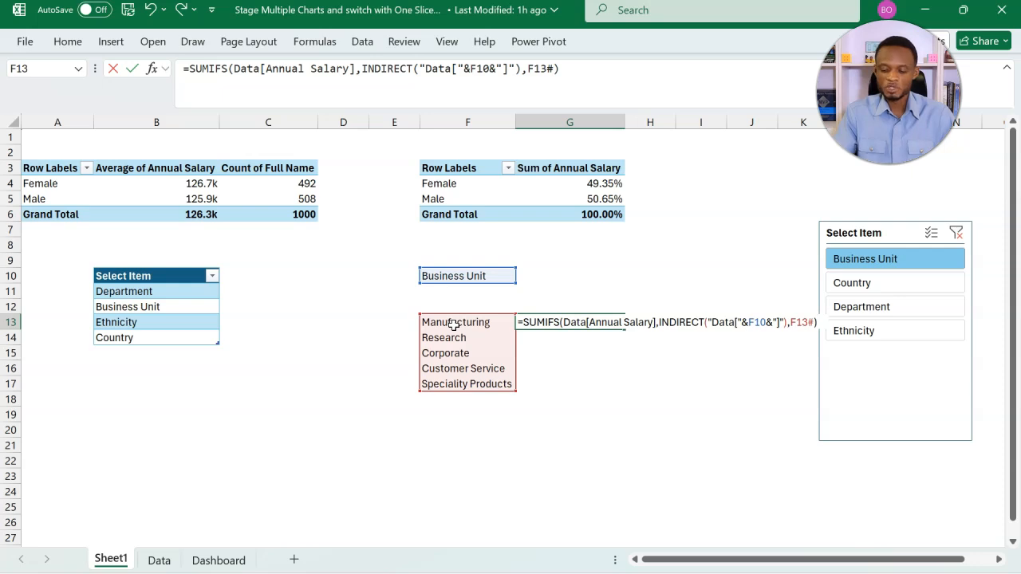
key("Return")
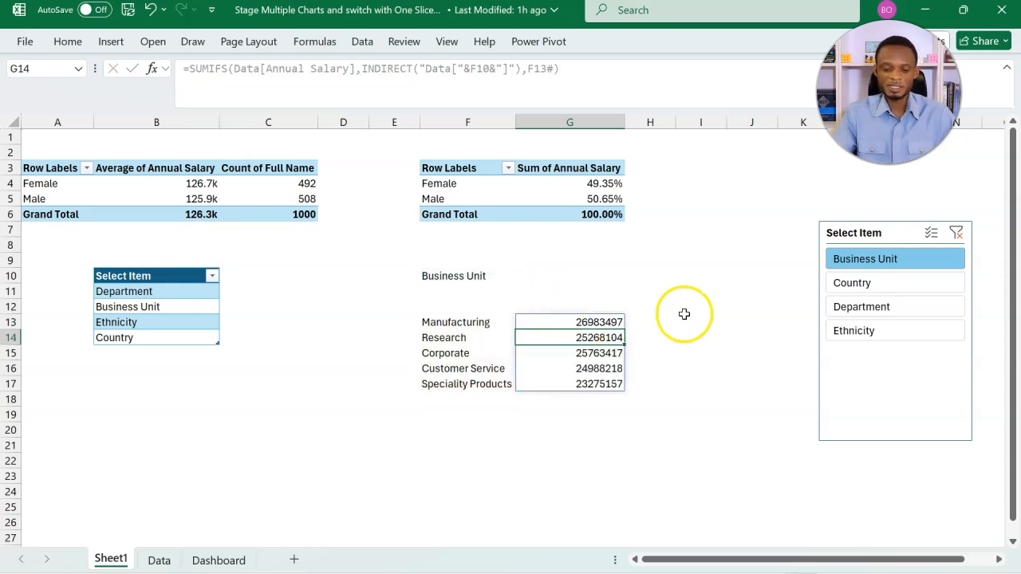
Test the SUMIFS results by switching the slicer to Country, Department and Ethnicity, ending with Department selected.
left_click(846, 285)
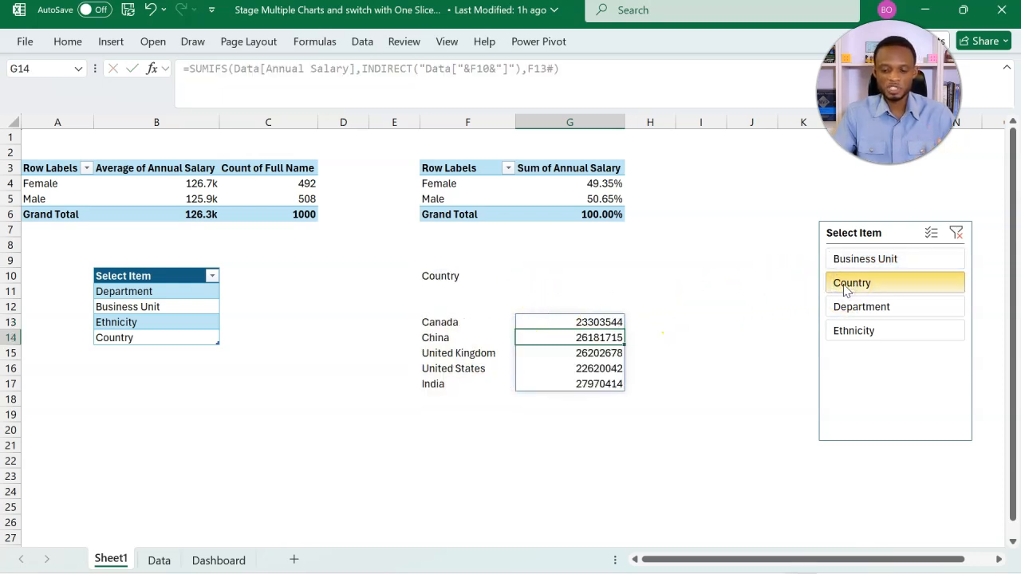
left_click(846, 307)
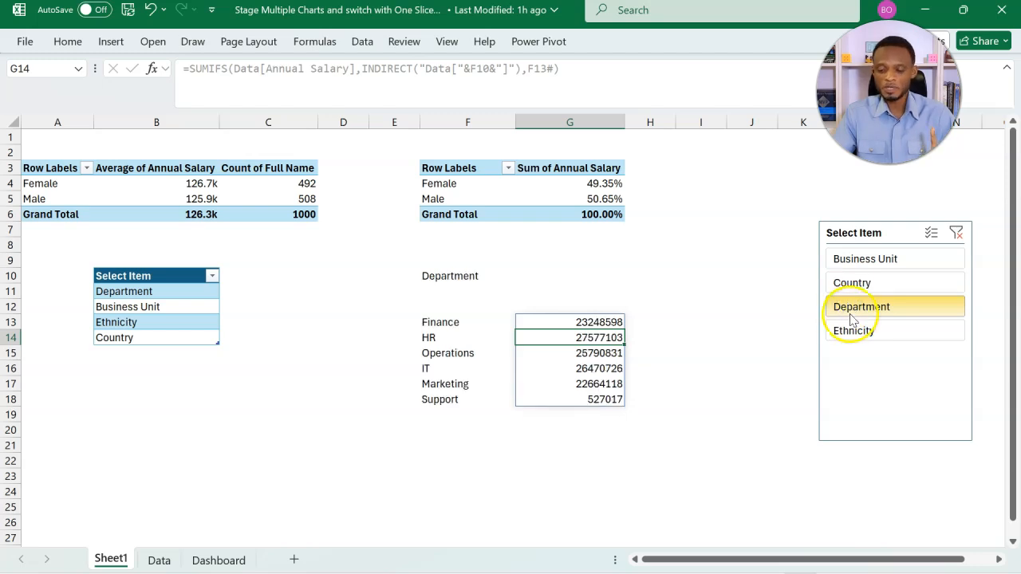
left_click(852, 329)
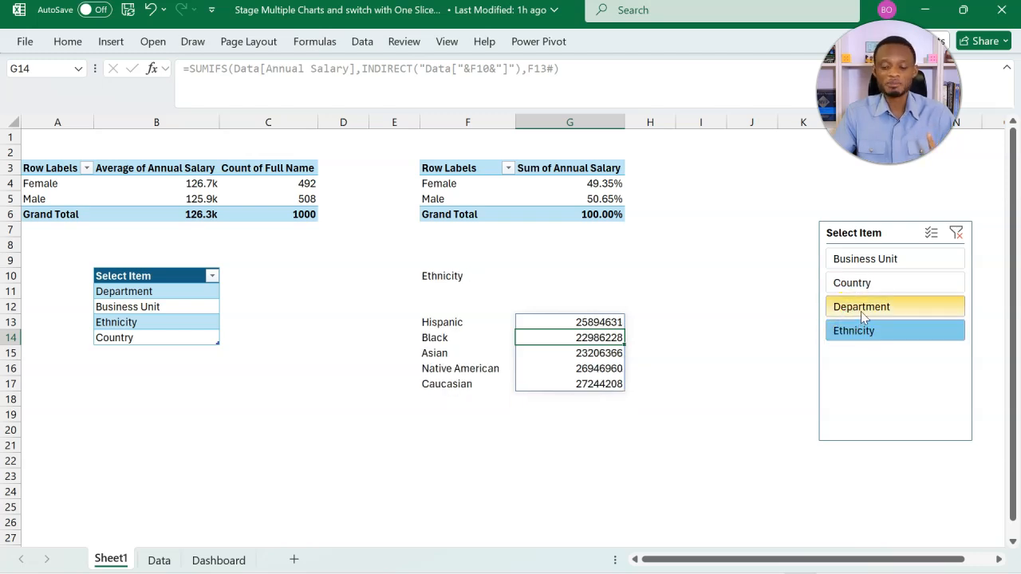
left_click(862, 312)
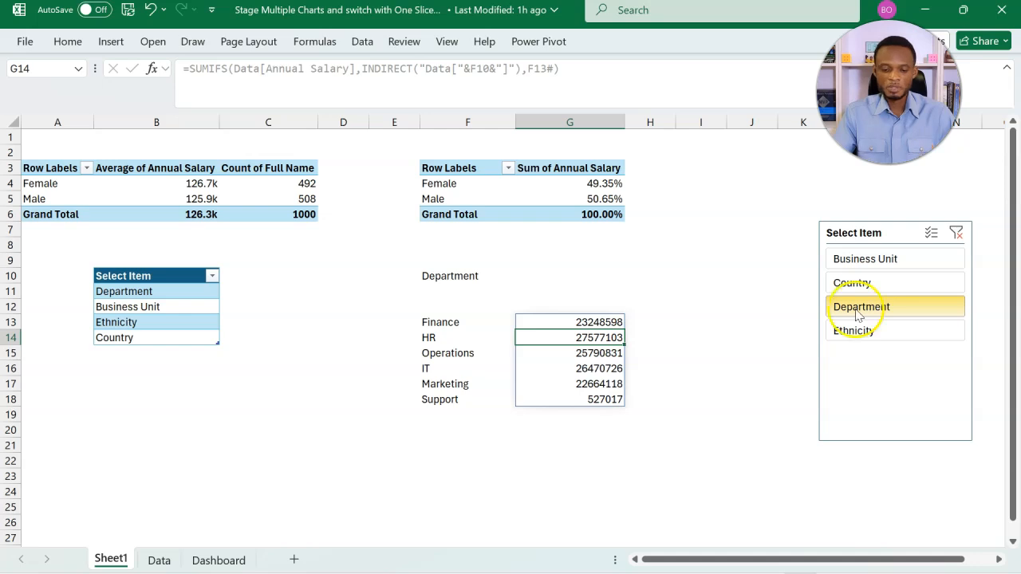
Format the SUMIFS results in G13:G18 as numbers with thousands separators and two decimals.
left_click_drag(600, 323, 600, 402)
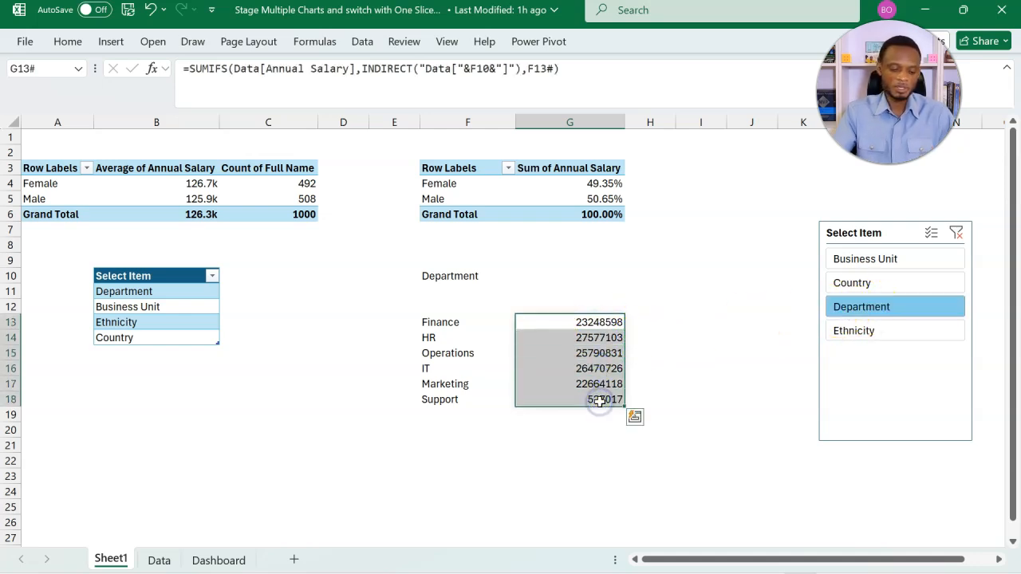
key("ctrl+shift+1")
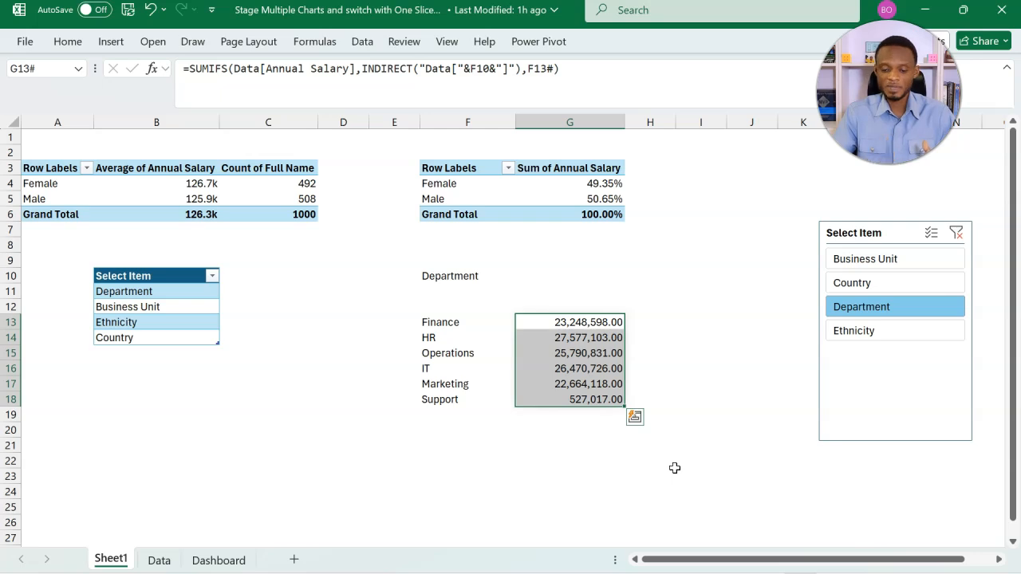
Move the Select Item slicer further from the SUMIFS results, to around columns M to P, freeing space beside them.
left_click(999, 559)
left_click(999, 559)
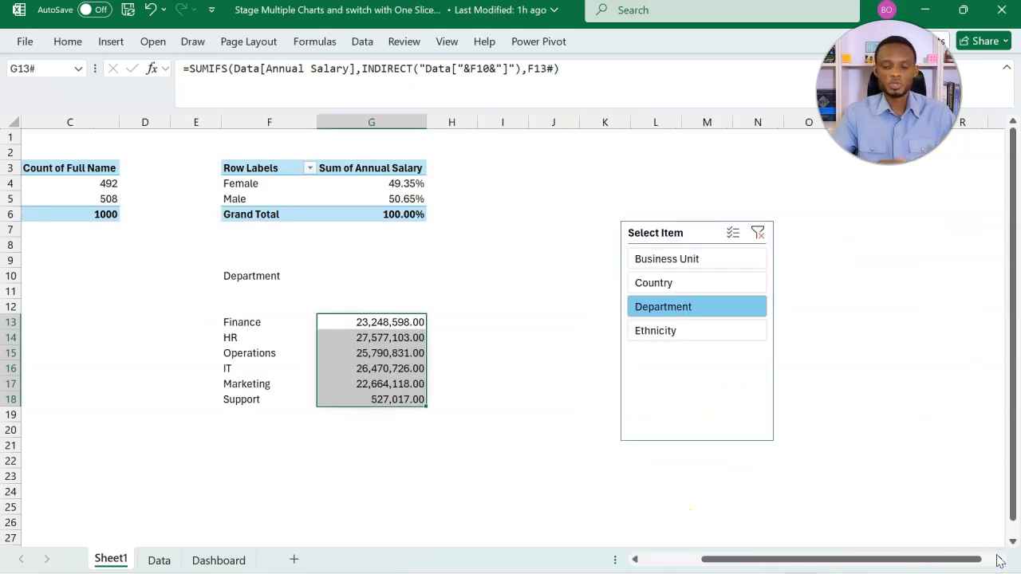
left_click_drag(696, 233, 799, 242)
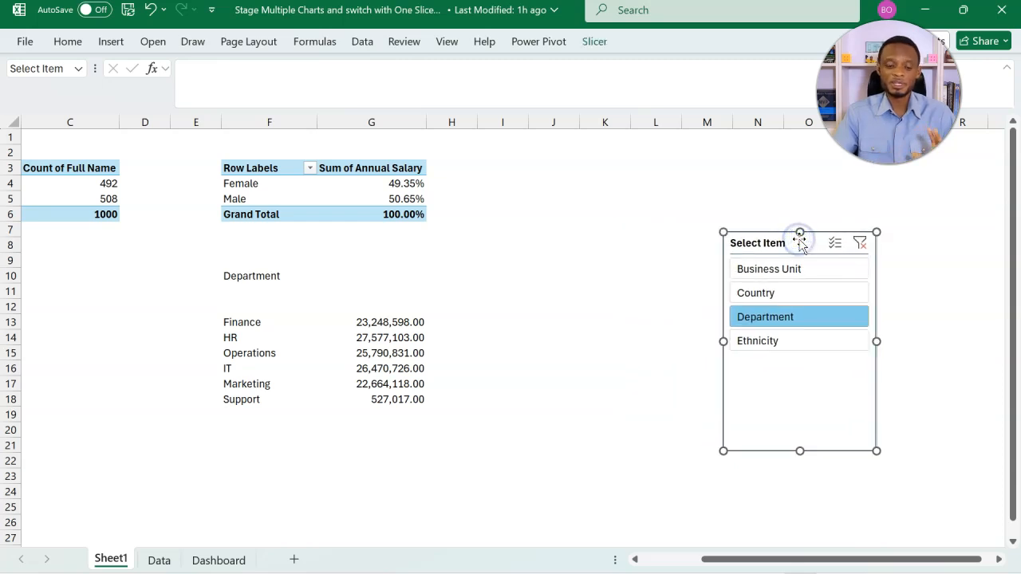
Enter =F13#:G13# in I13 to spill the category list and its salary totals together.
left_click(260, 324)
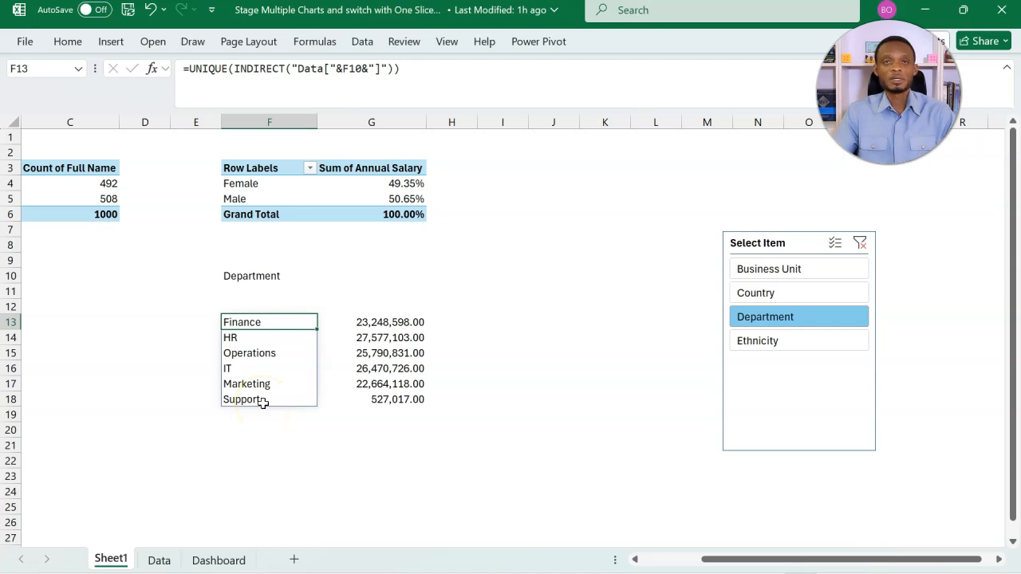
left_click(372, 328)
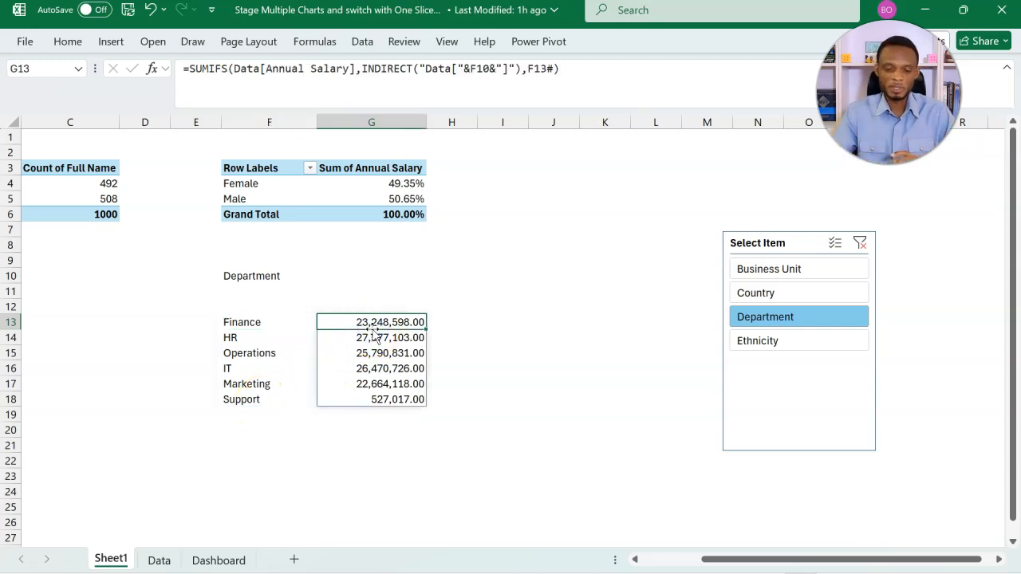
left_click(488, 311)
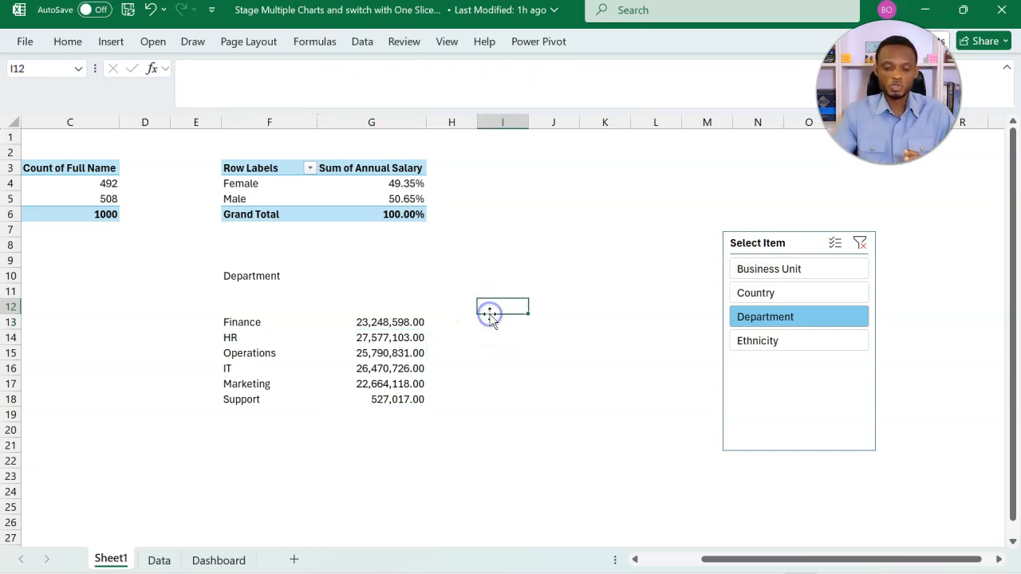
left_click(504, 328)
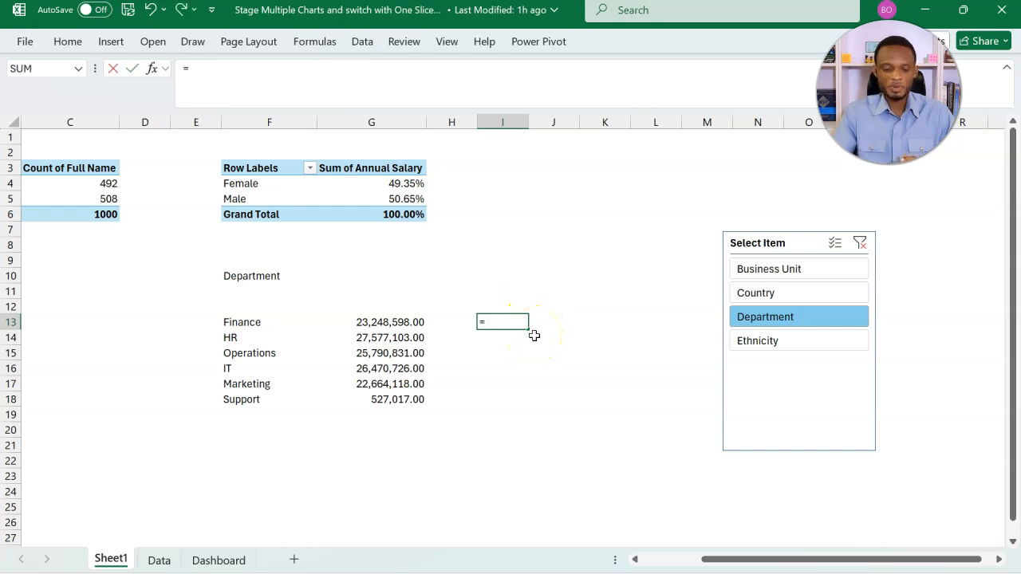
left_click(260, 321)
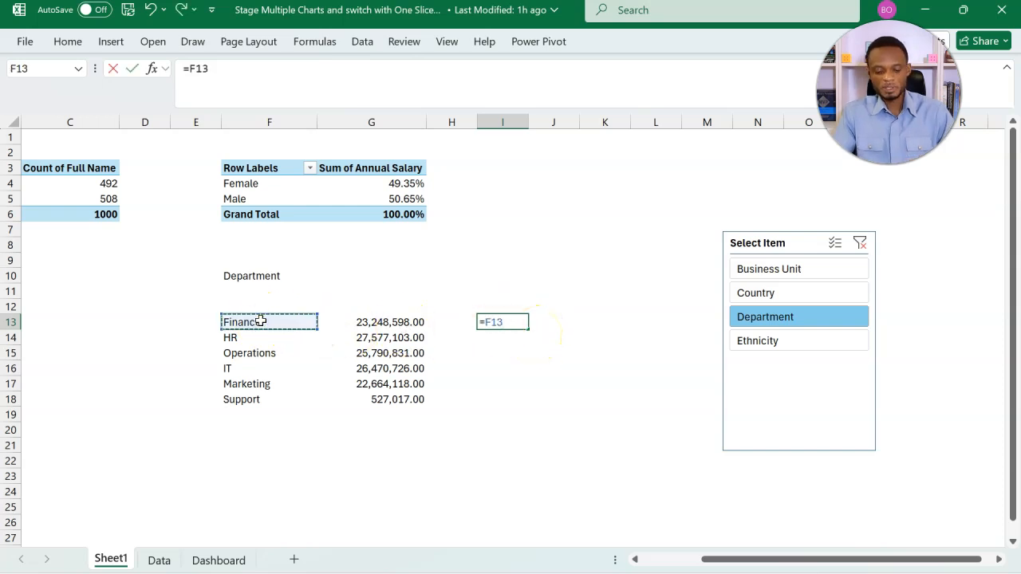
type("#")
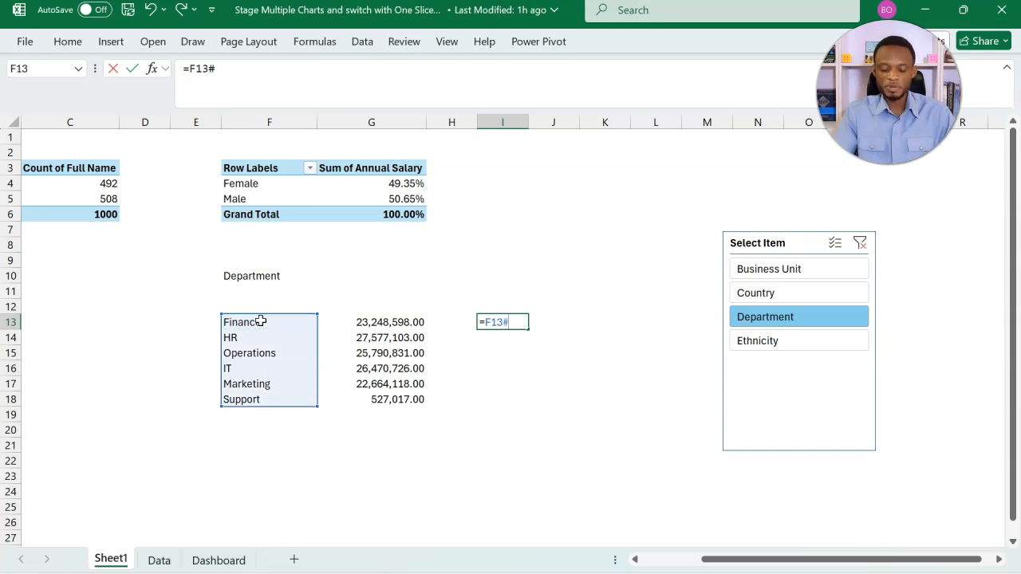
type(":")
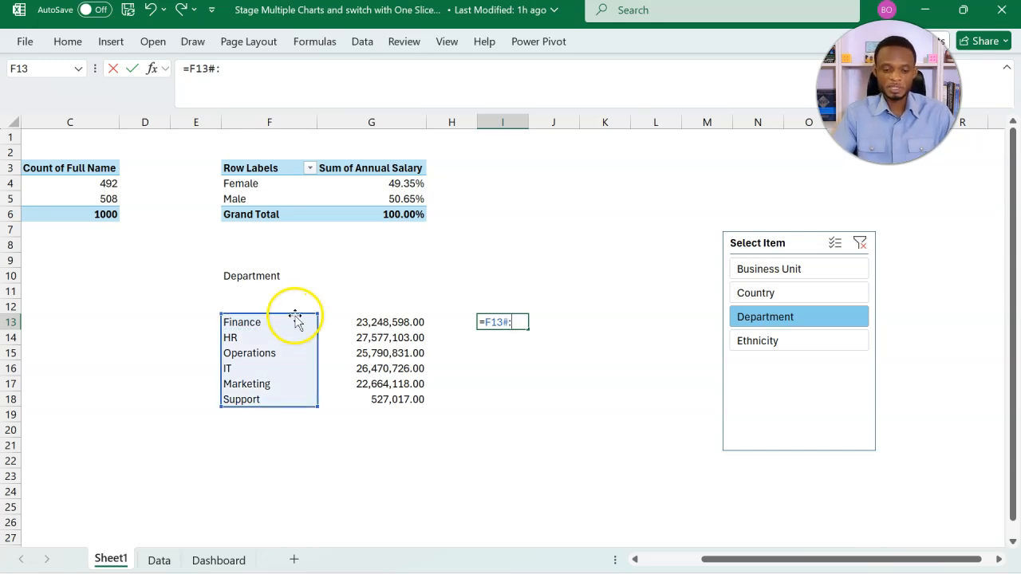
left_click(355, 321)
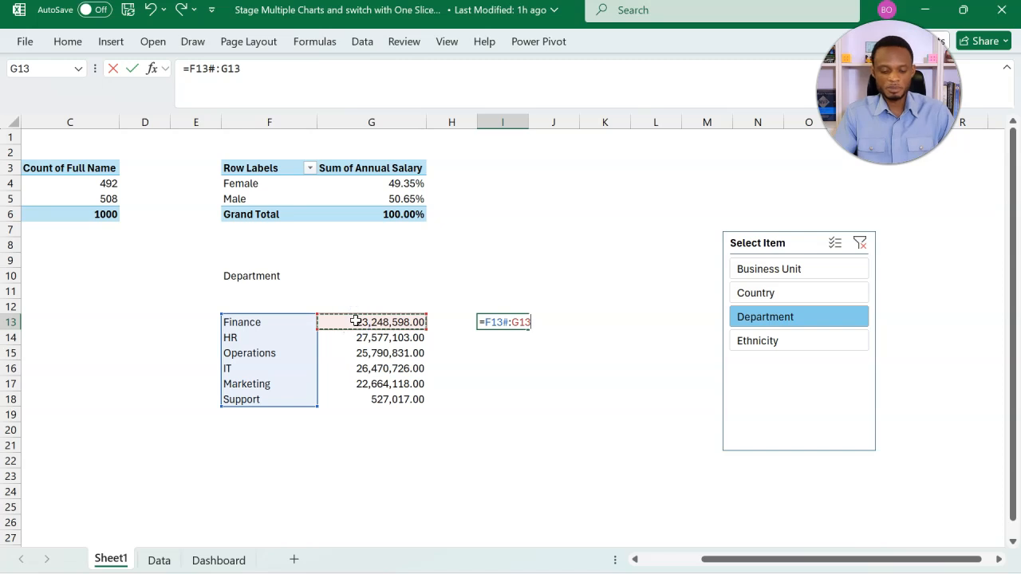
type("#")
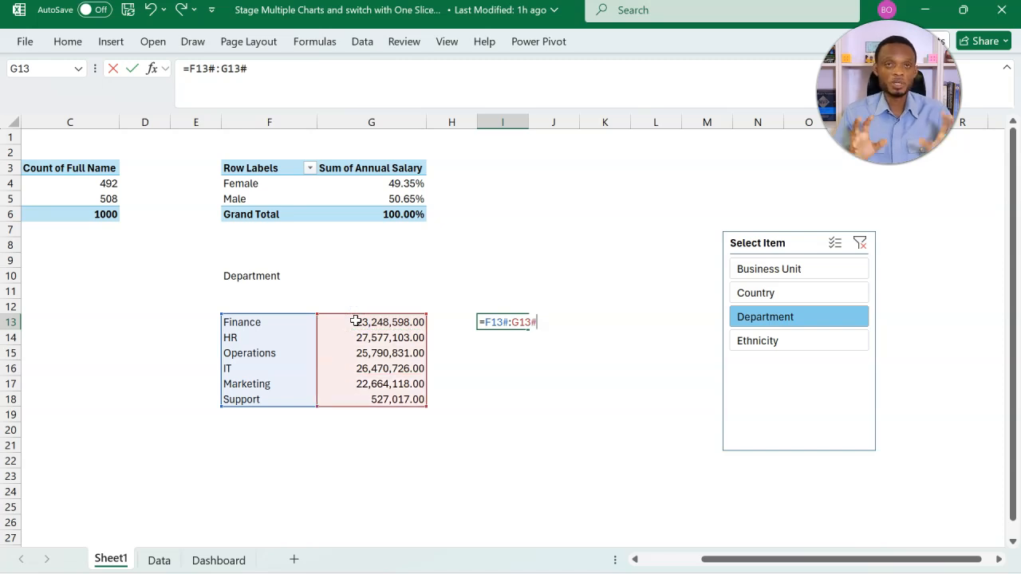
key("Return")
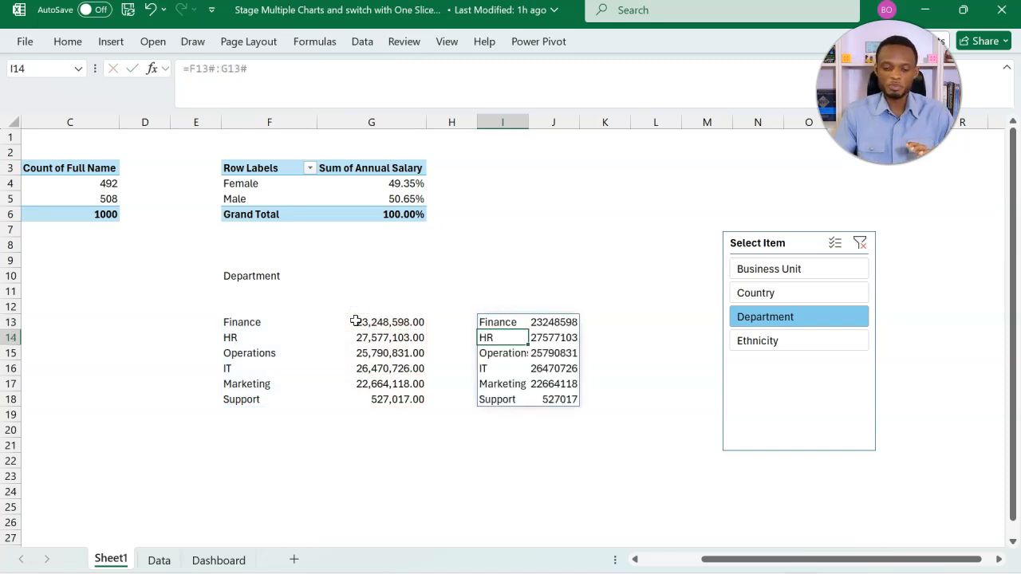
Widen column I to fit the spilled category names.
double_click(527, 124)
left_click_drag(543, 126, 547, 126)
Wrap I13's spill reference in SORT, ordering by the second column ascending: =SORT(F13#:G13#,2,1).
left_click(503, 321)
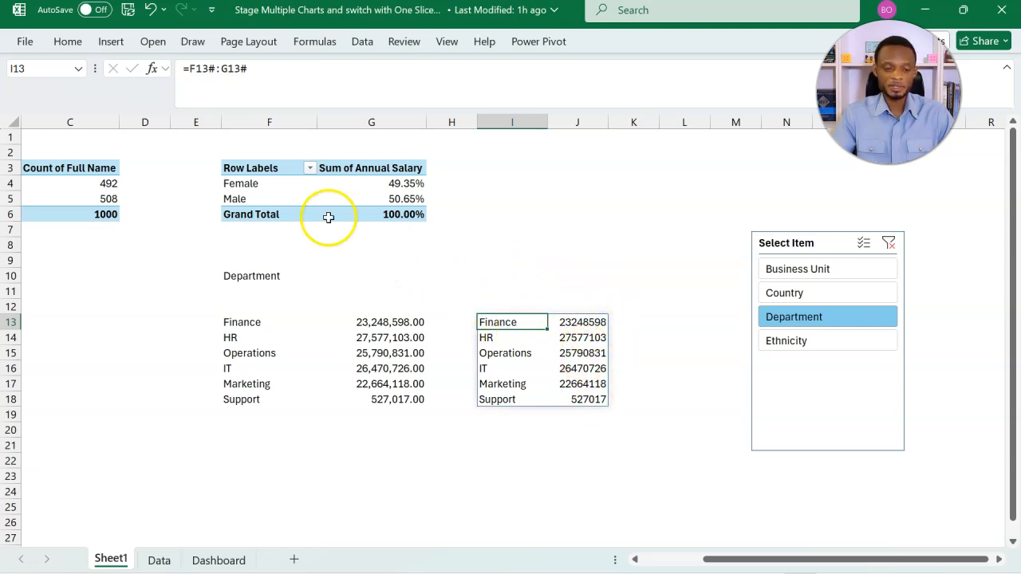
left_click(188, 69)
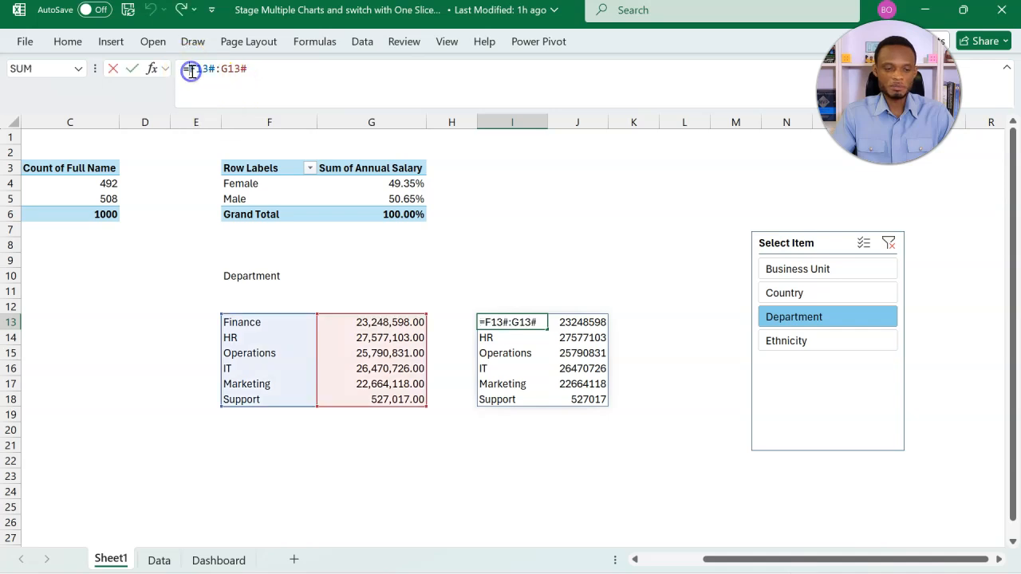
type("sor")
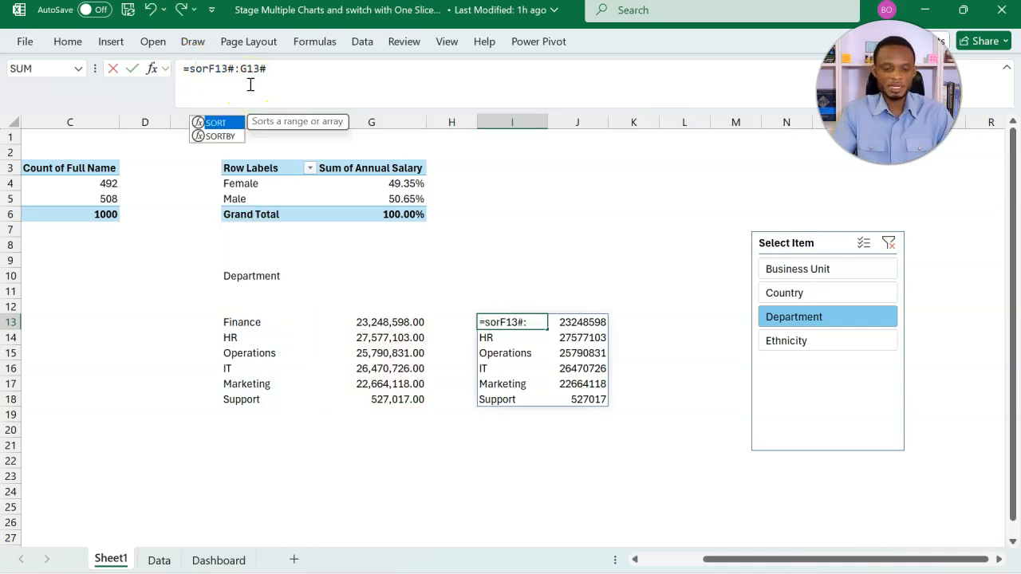
key("Tab")
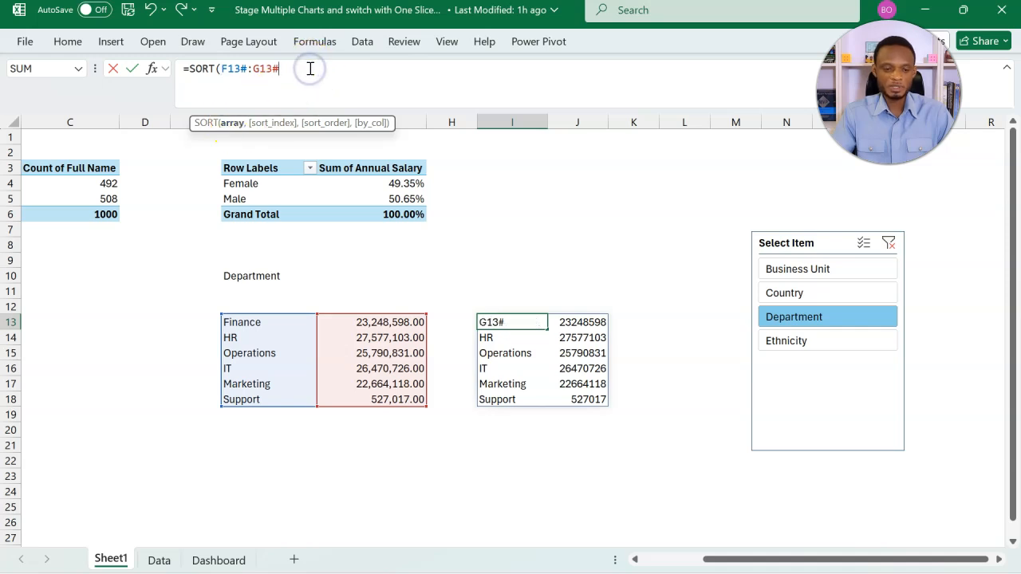
type(",2")
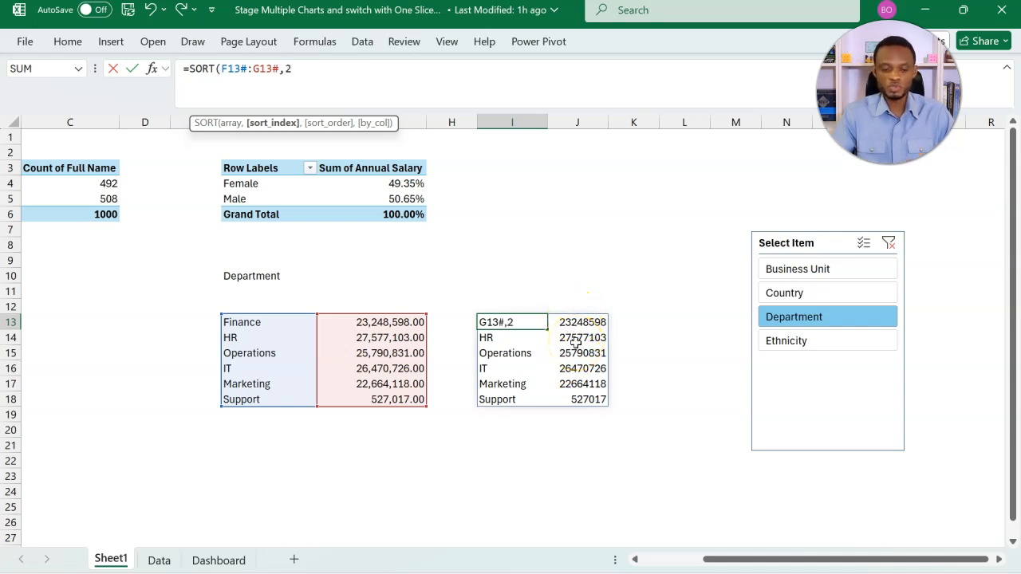
type(",")
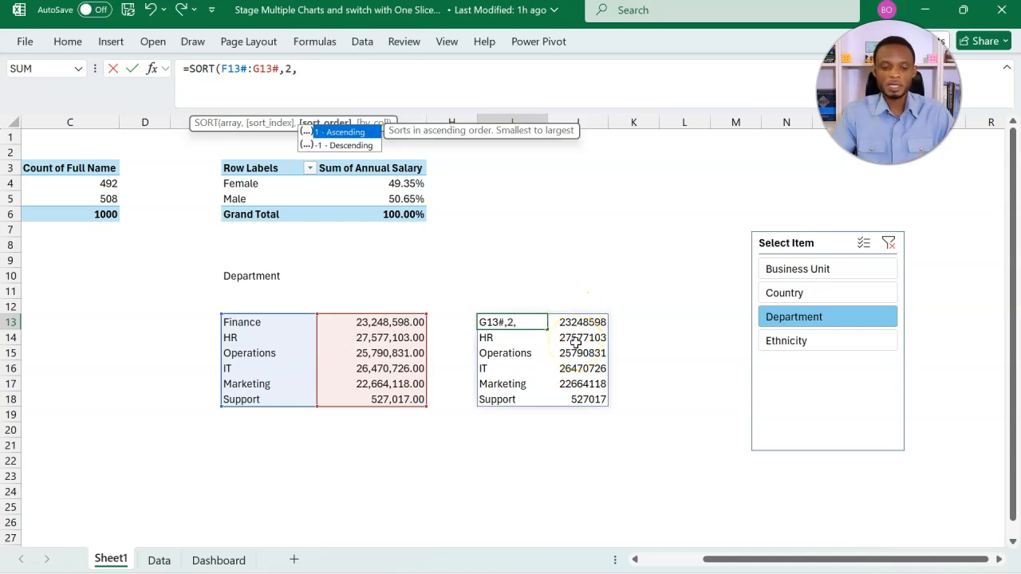
type("1")
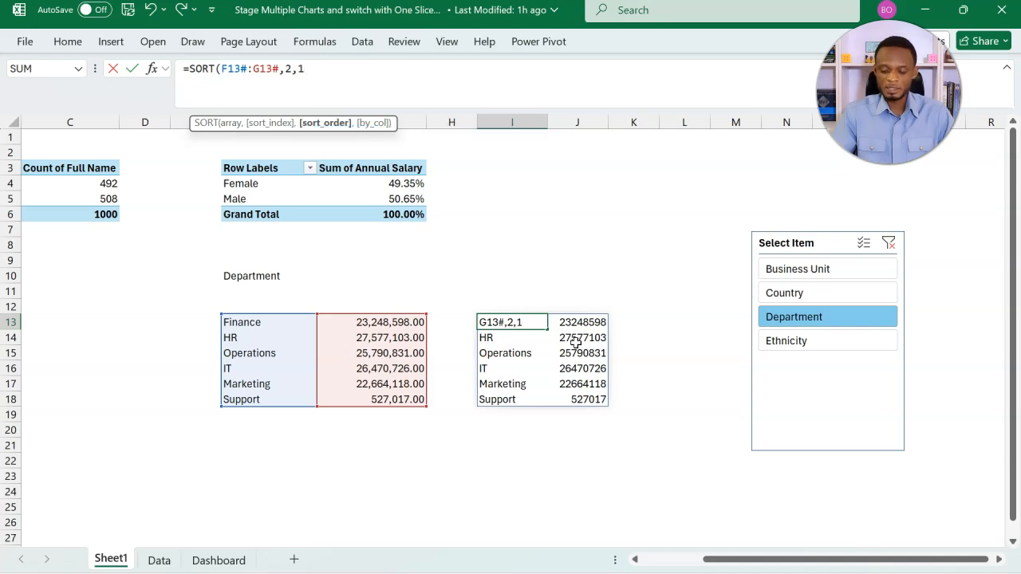
type(")")
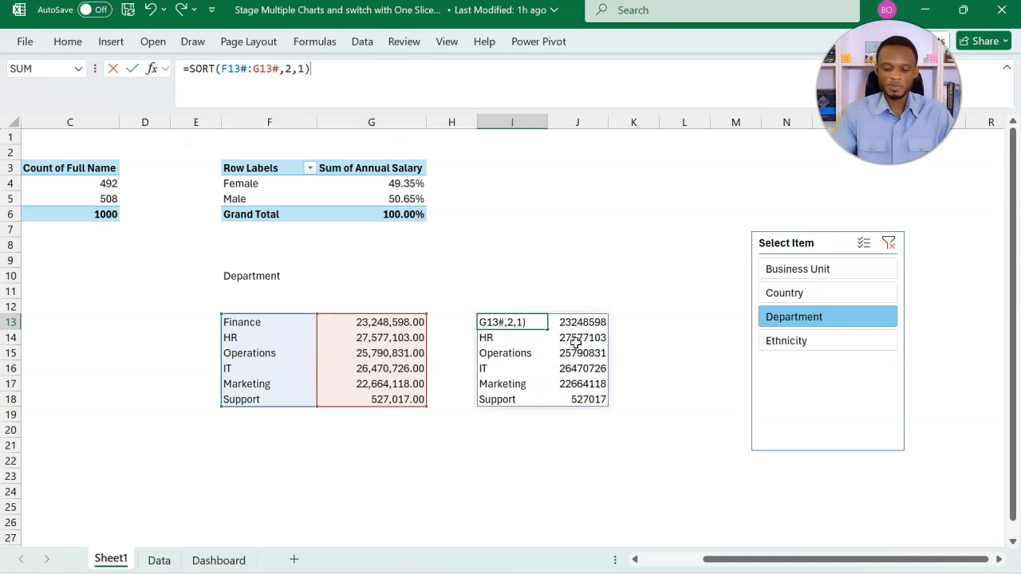
key("Return")
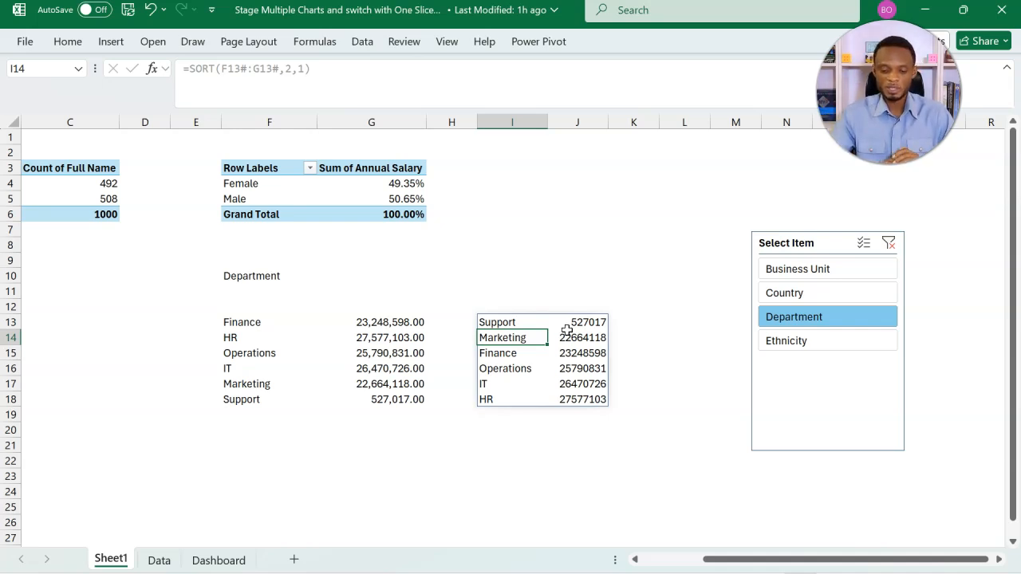
Insert a clustered bar chart from the sorted I13 spill range and move it clear of its source data.
left_click(517, 323)
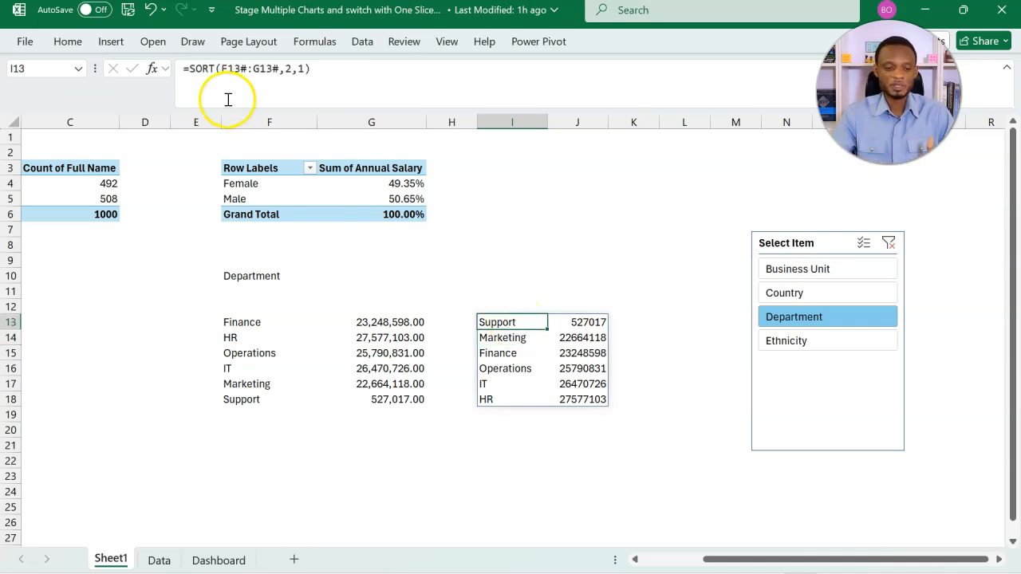
left_click(111, 42)
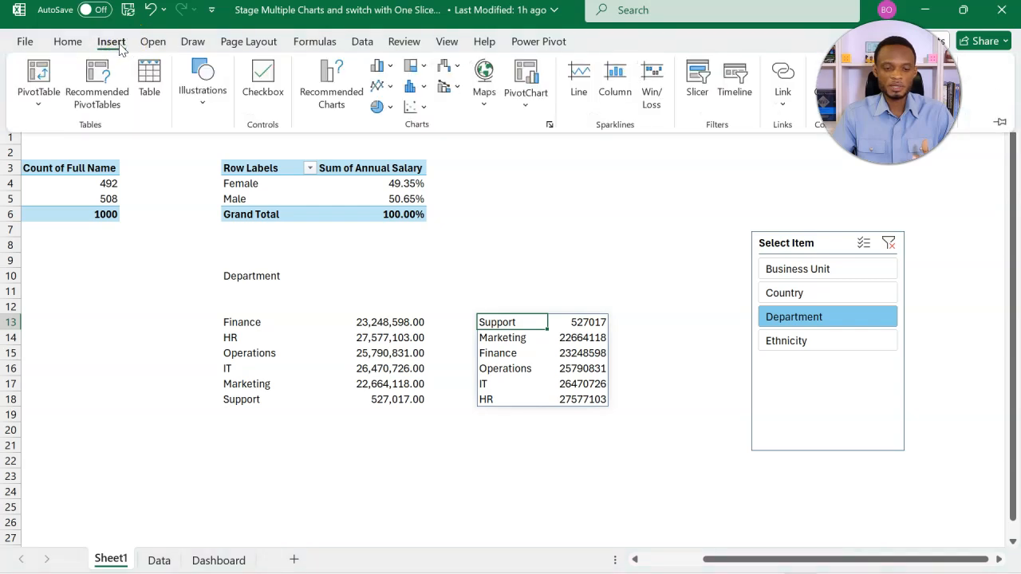
left_click(304, 91)
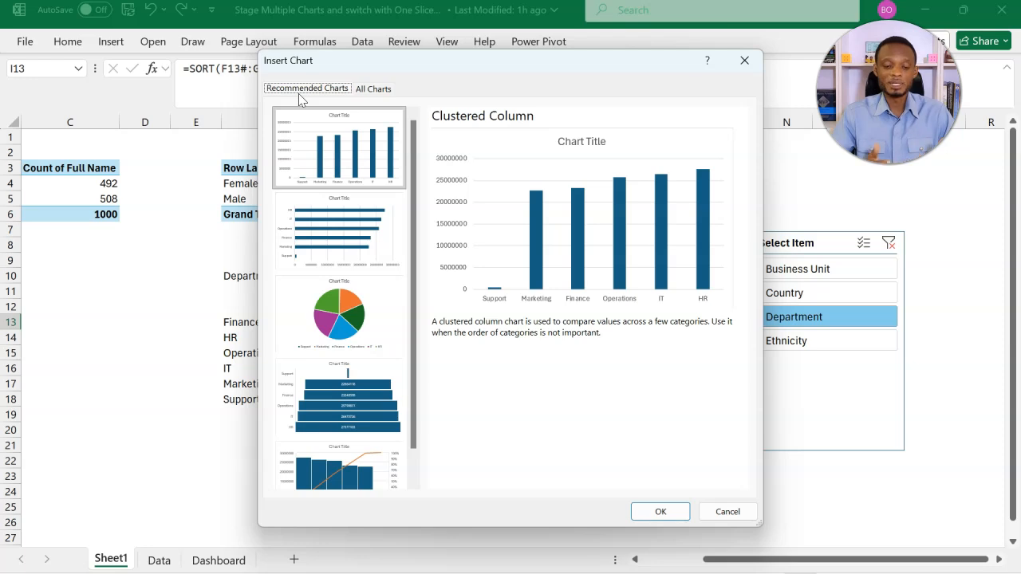
left_click(303, 223)
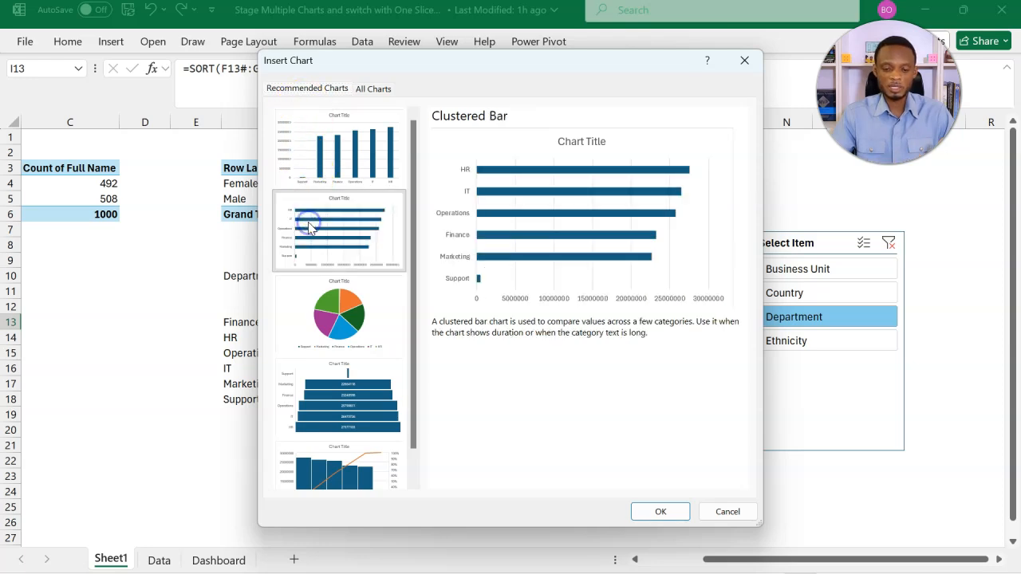
left_click(644, 509)
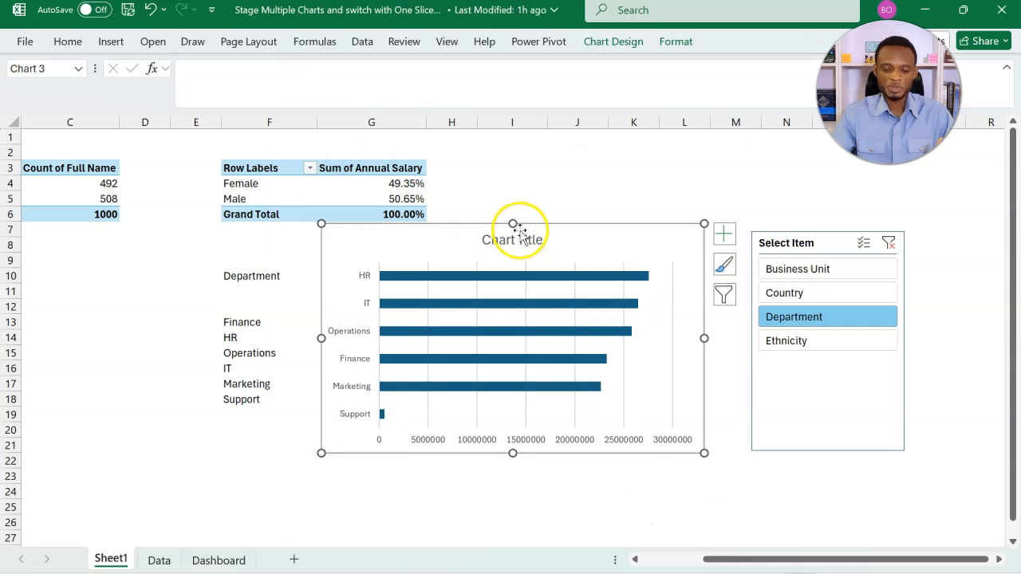
left_click_drag(570, 221, 323, 201)
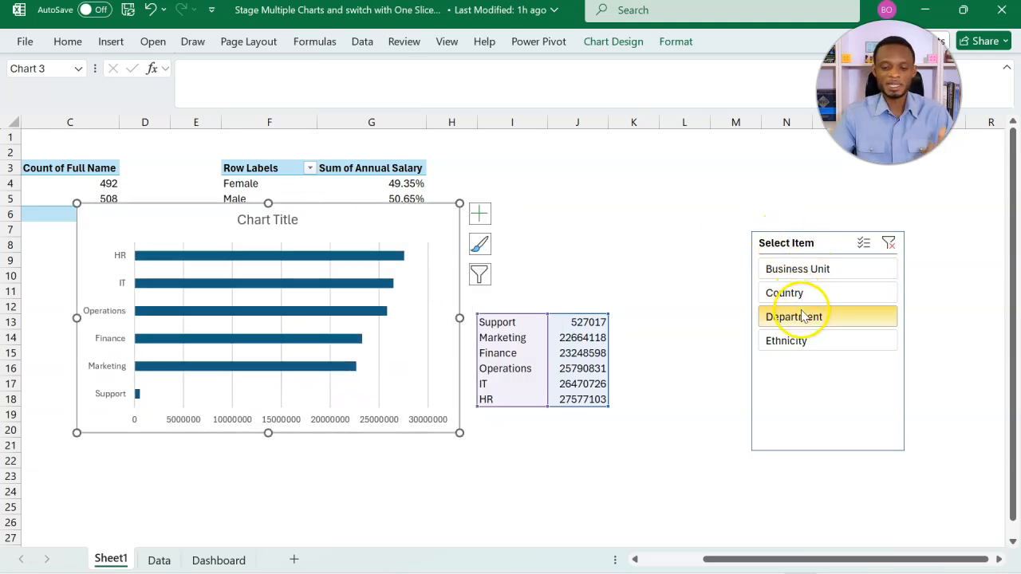
Test the bar chart by switching the slicer through Business Unit, Country, Department and Ethnicity, ending with Business Unit selected.
left_click(822, 271)
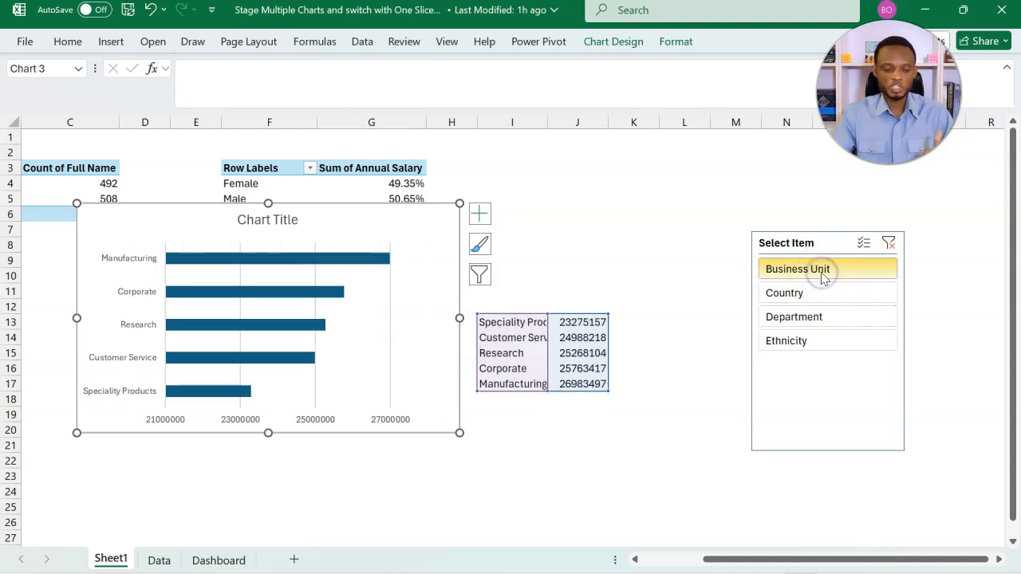
left_click(820, 294)
left_click(815, 316)
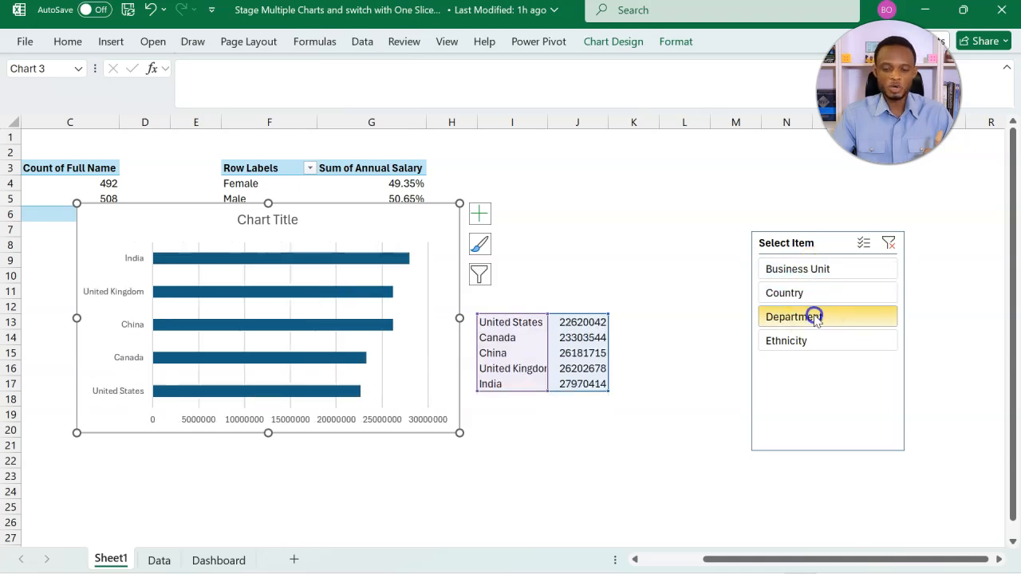
left_click(815, 340)
left_click(822, 320)
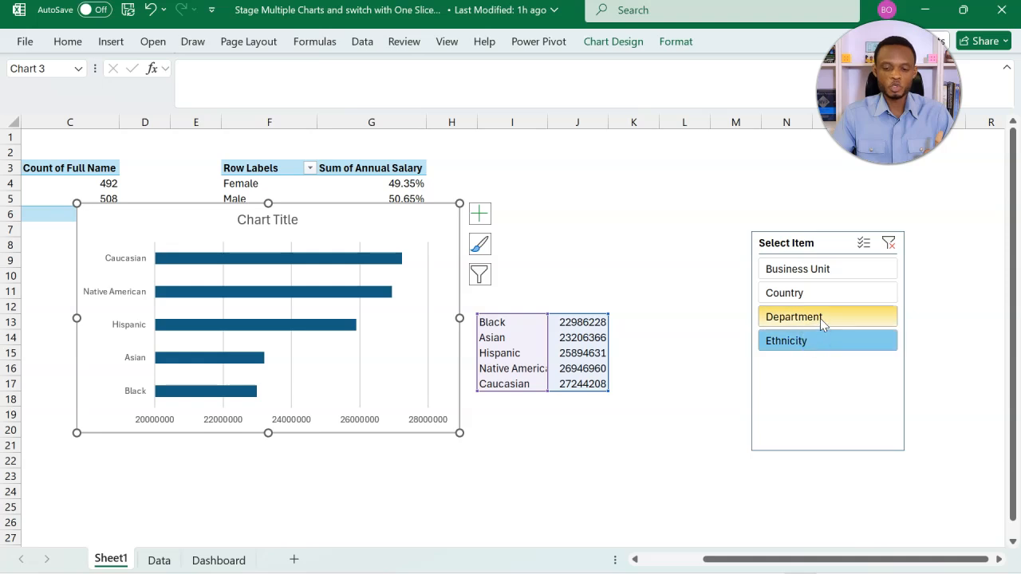
left_click(835, 296)
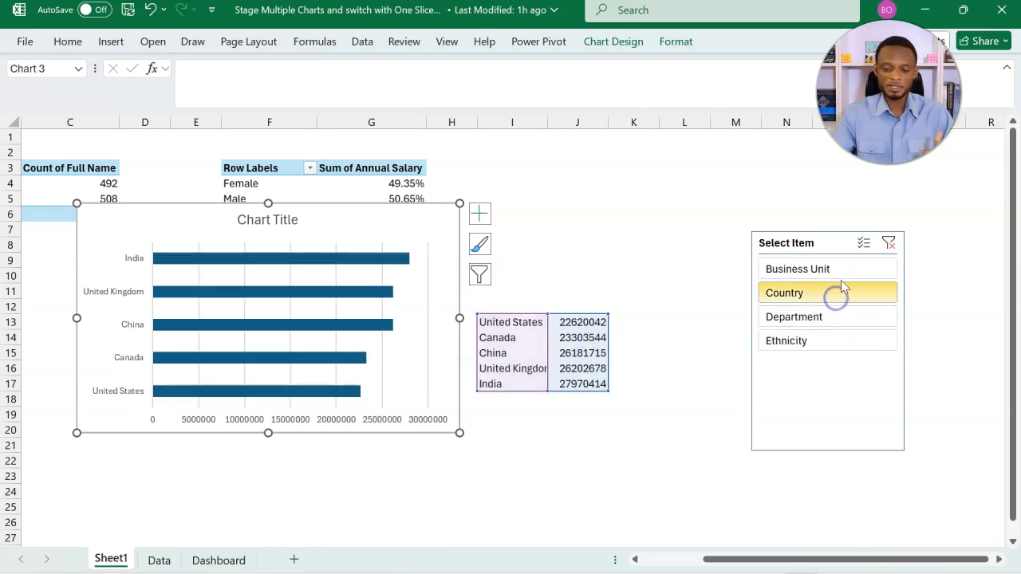
left_click(844, 272)
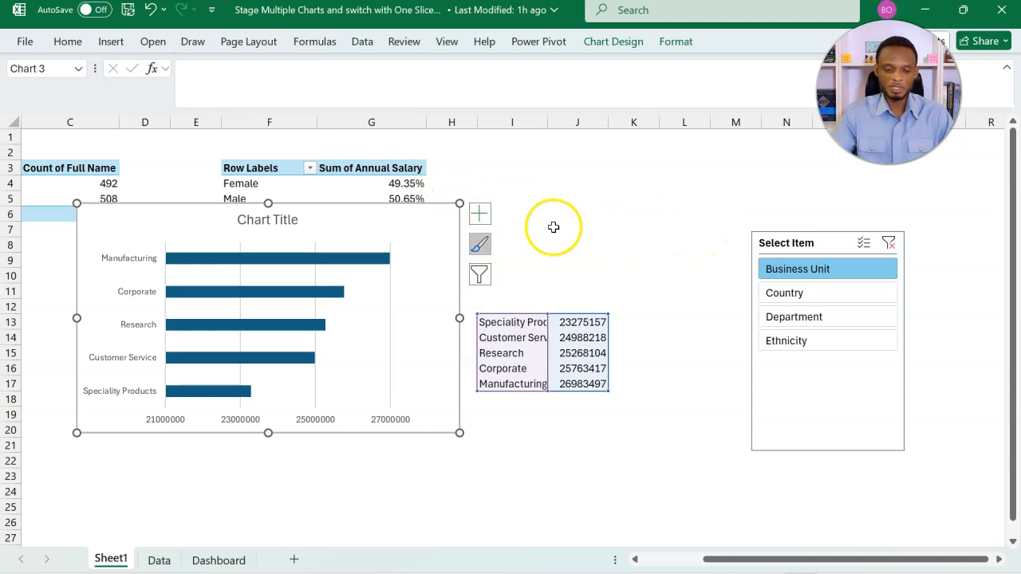
Cut the bar chart and Select Item slicer from Sheet1 and paste everything, including active content, at I2 on the Dashboard sheet.
left_click(788, 237)
key("ctrl+x")
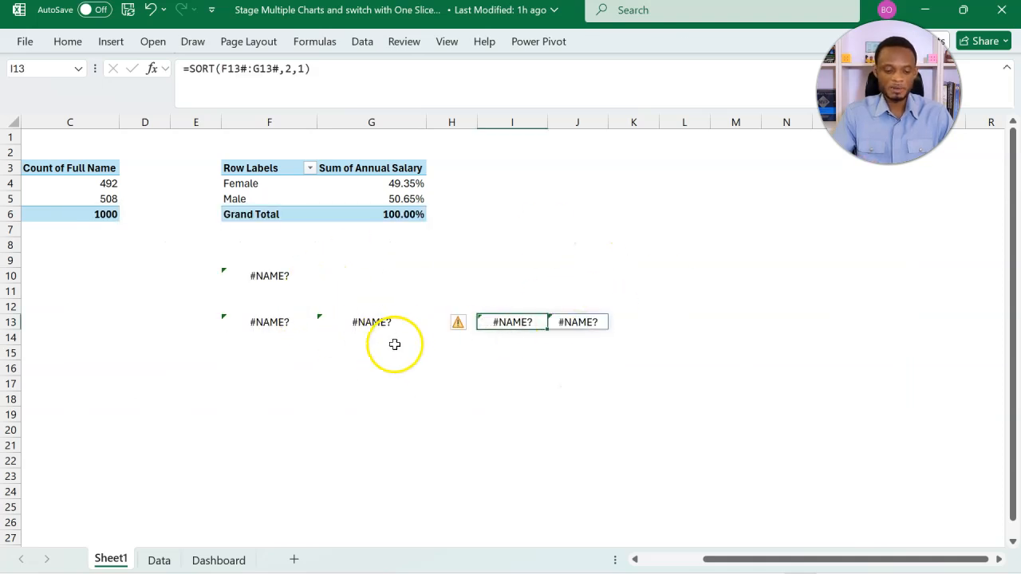
left_click(218, 561)
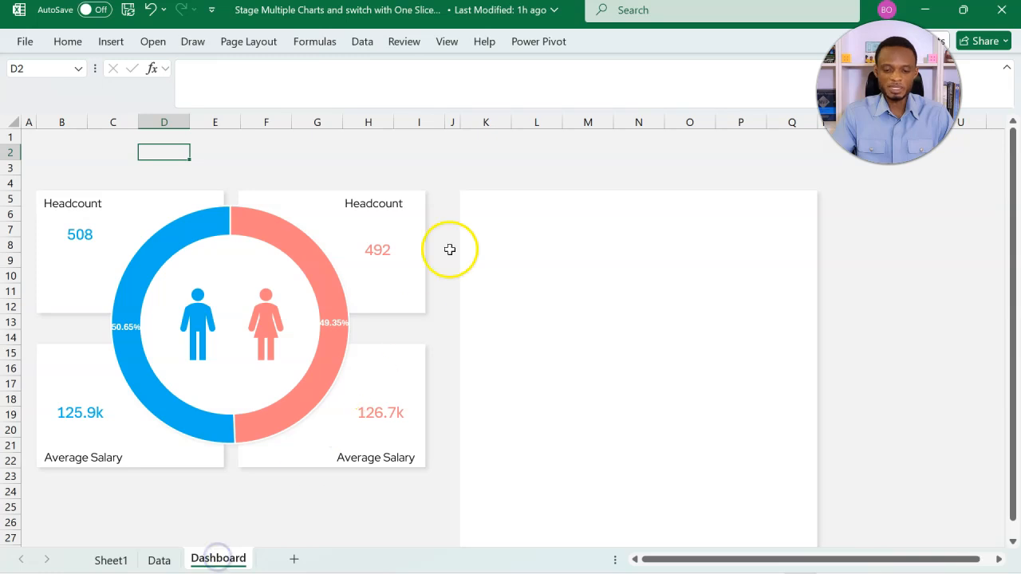
left_click(440, 158)
key("ctrl+v")
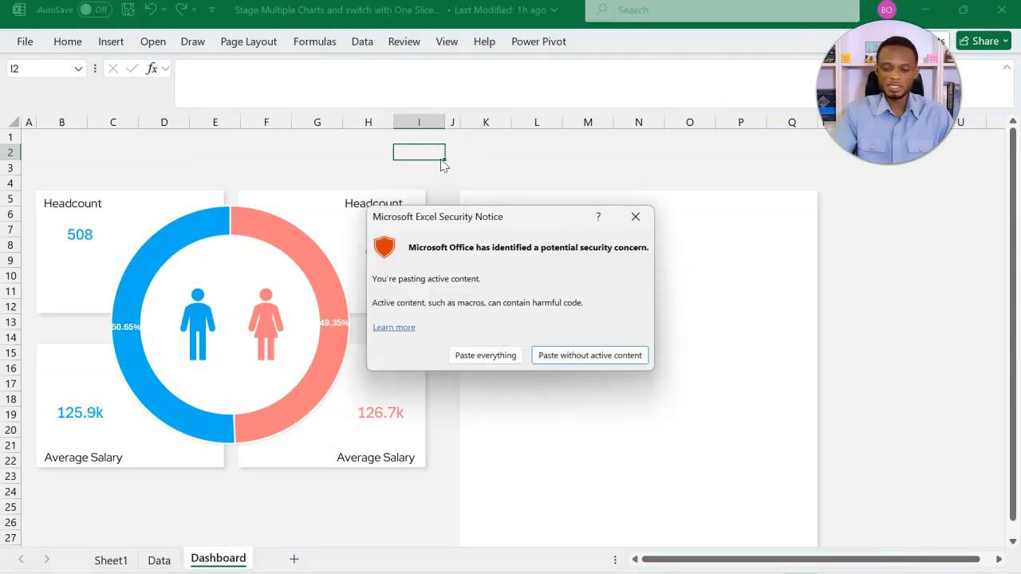
left_click(486, 356)
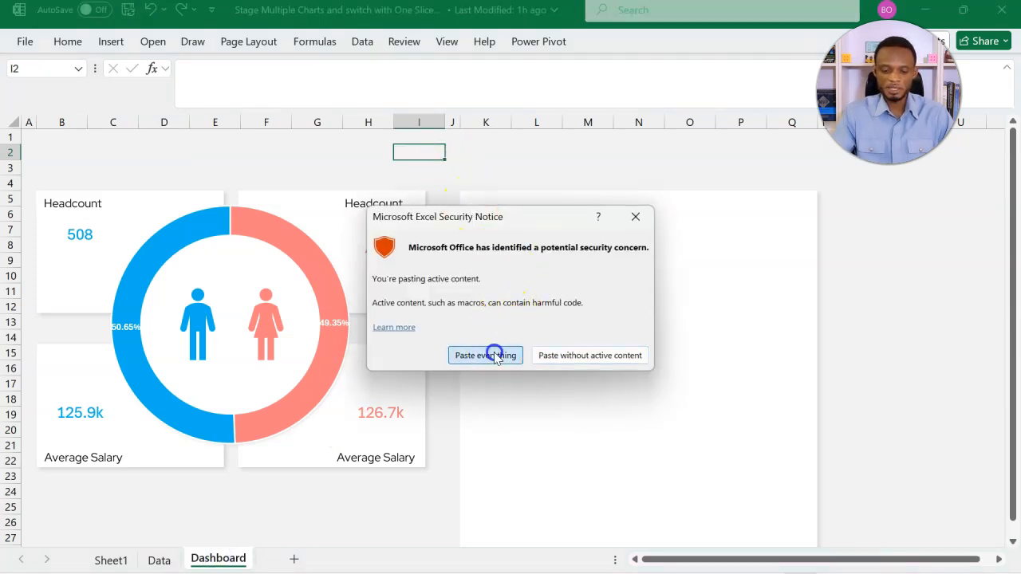
left_click(533, 361)
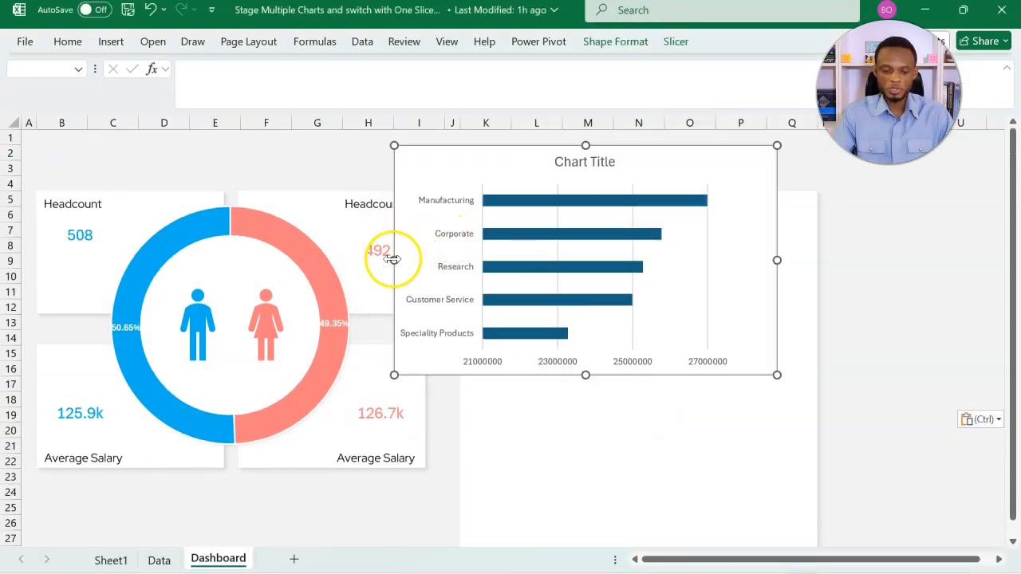
Fit the bar chart inside the blank white dashboard card and strip its title, vertical gridlines and horizontal value axis.
left_click_drag(394, 259, 468, 260)
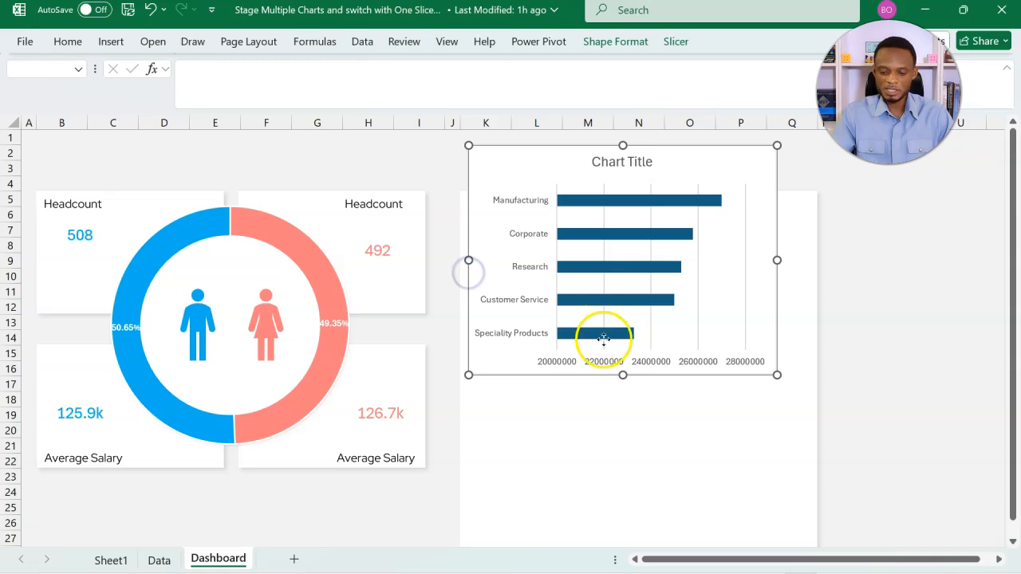
left_click(888, 351)
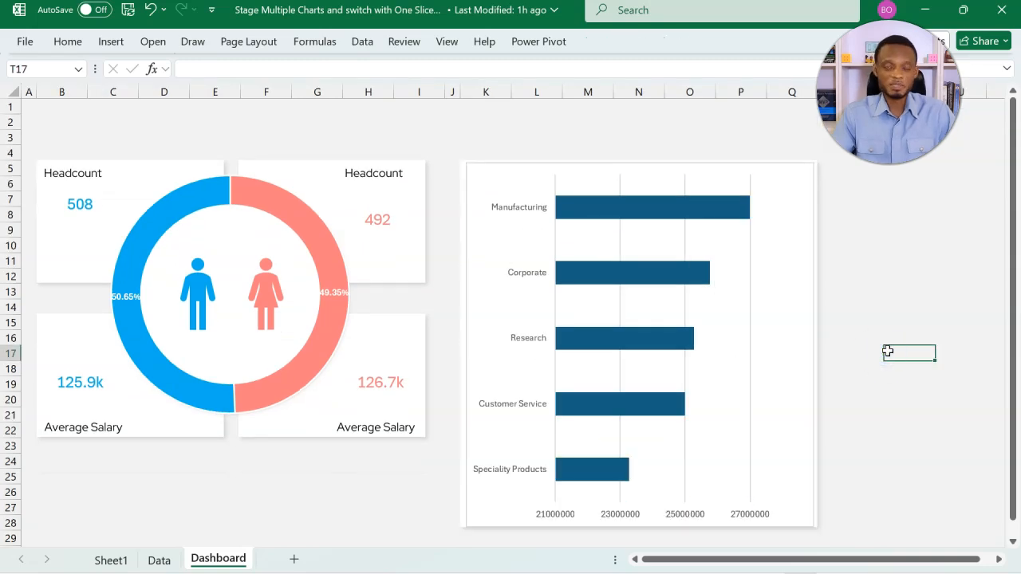
left_click(621, 316)
key("Delete")
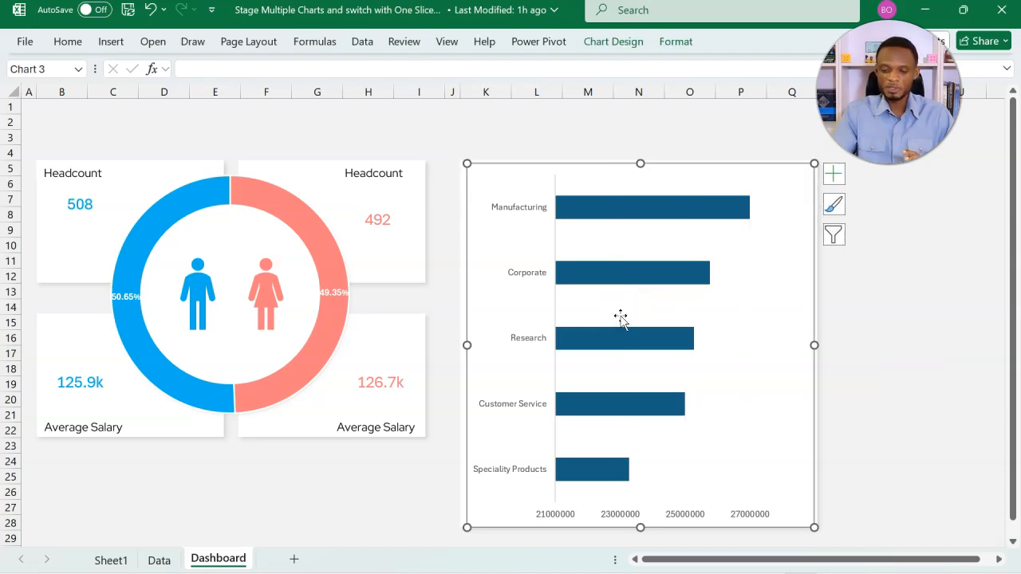
left_click_drag(657, 285, 731, 249)
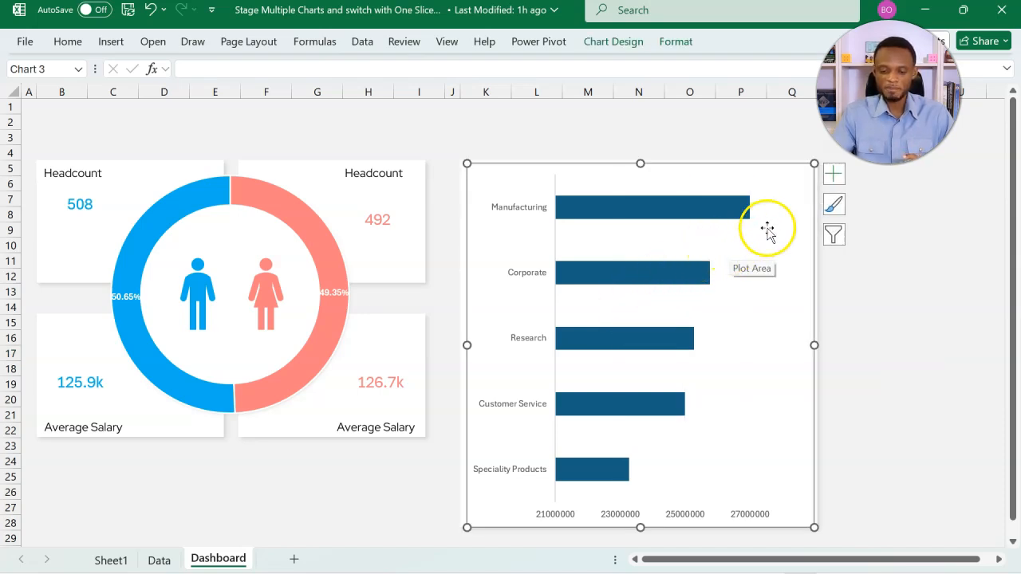
left_click(626, 517)
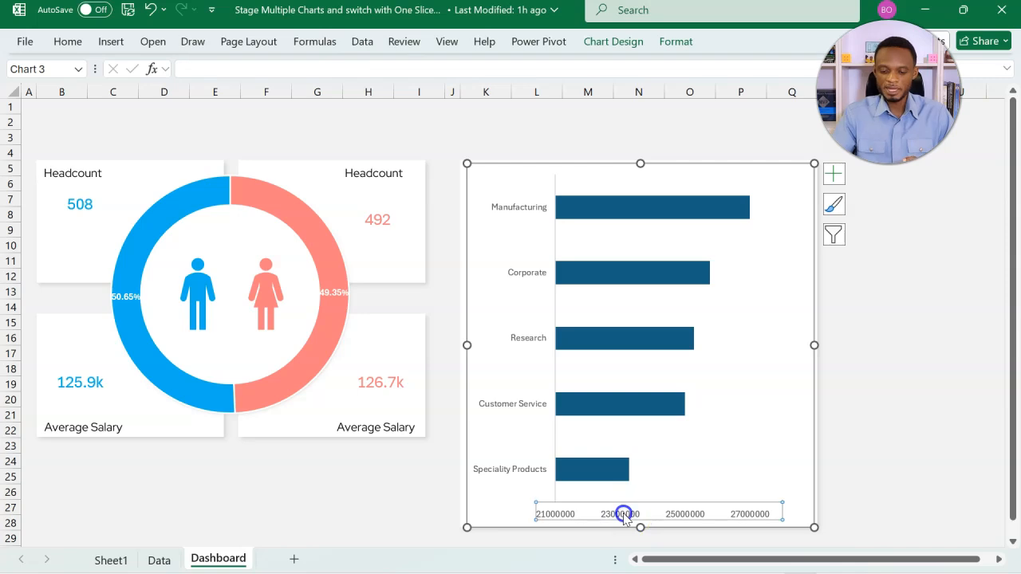
key("Delete")
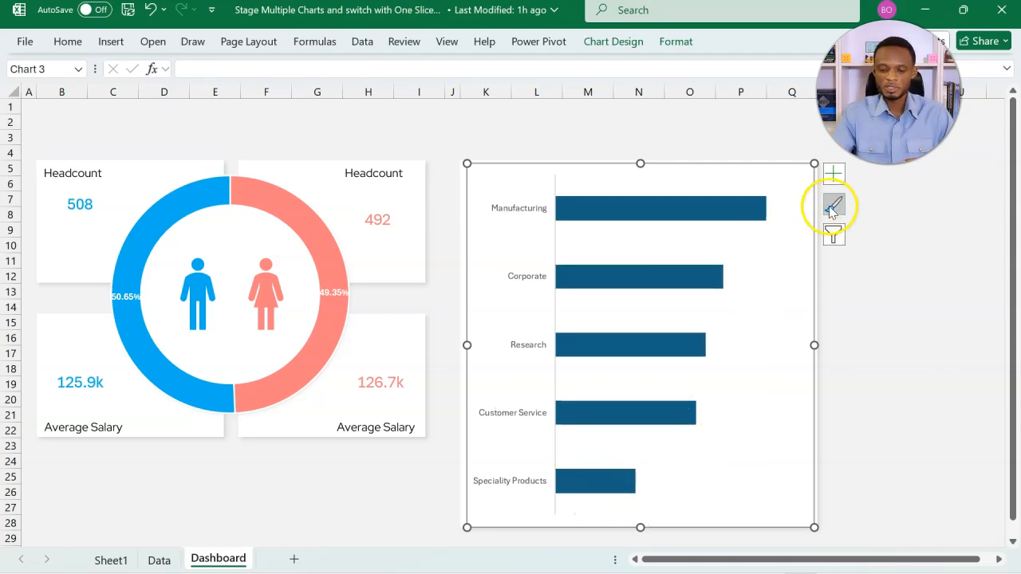
Add data labels to the bars of the dashboard chart.
left_click(833, 179)
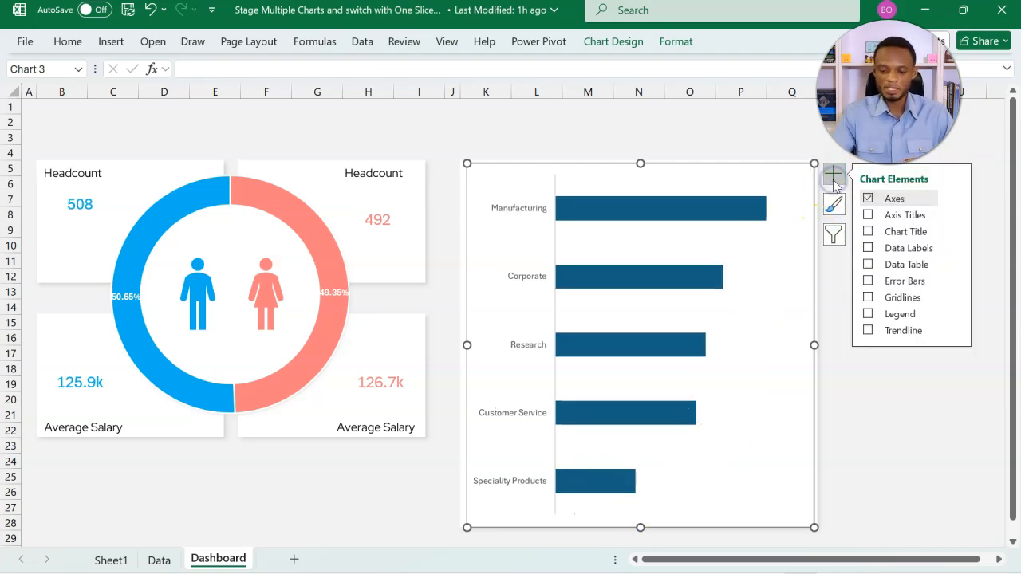
left_click(868, 247)
left_click(845, 383)
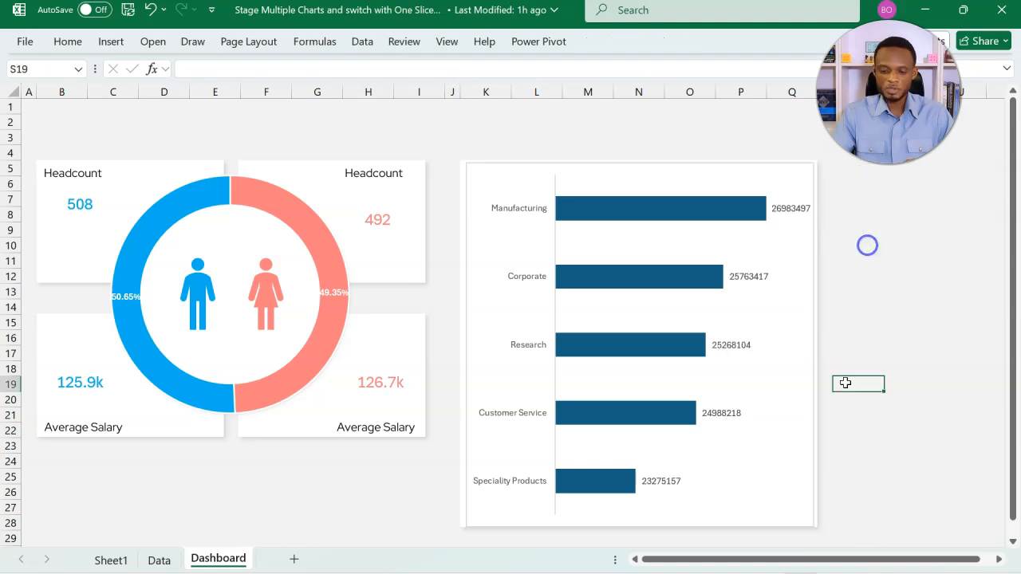
Remove the bar chart's outline and fill its bars with the same bright blue as the doughnut chart.
left_click(660, 165)
left_click(676, 42)
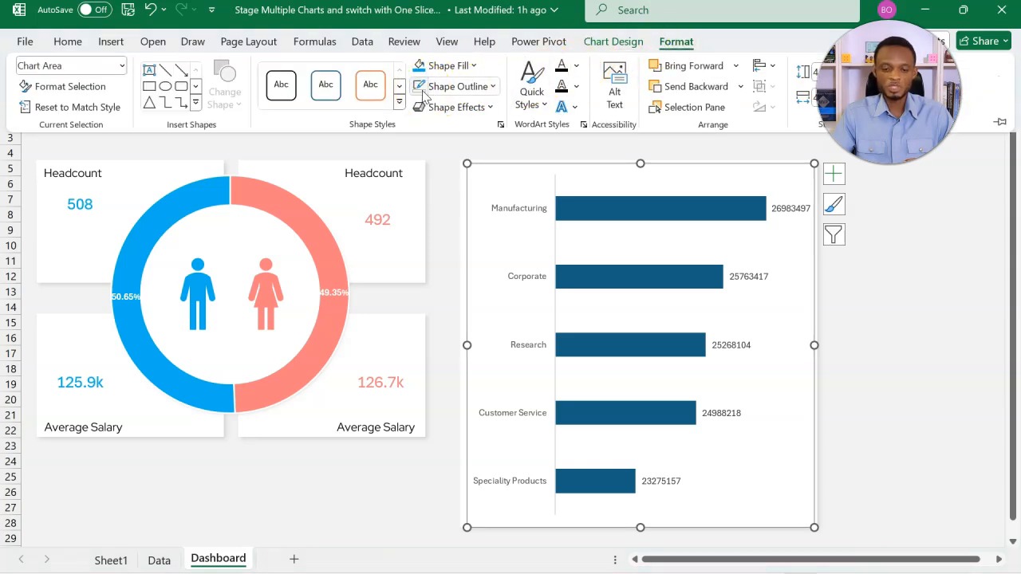
left_click(592, 208)
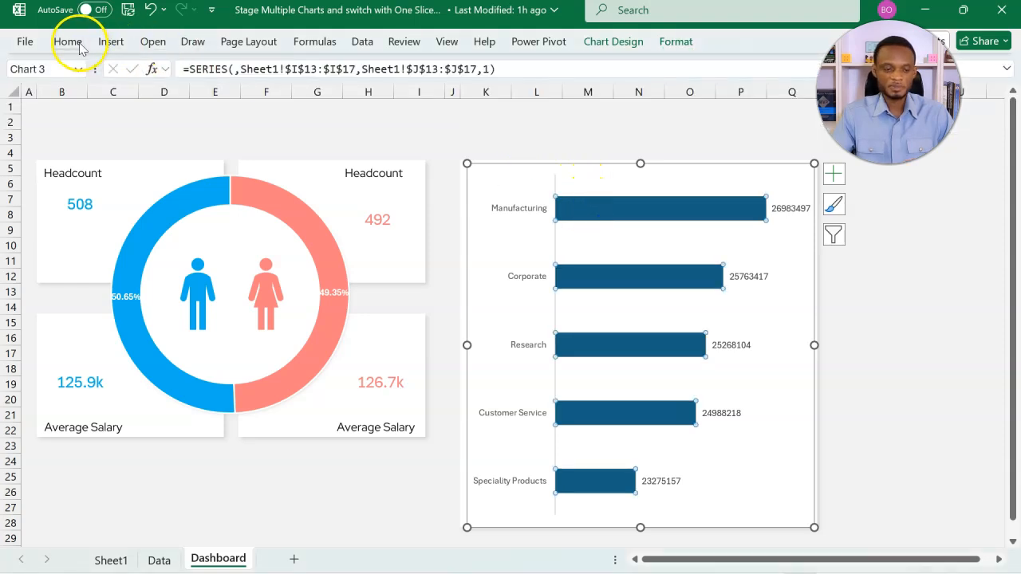
left_click(78, 45)
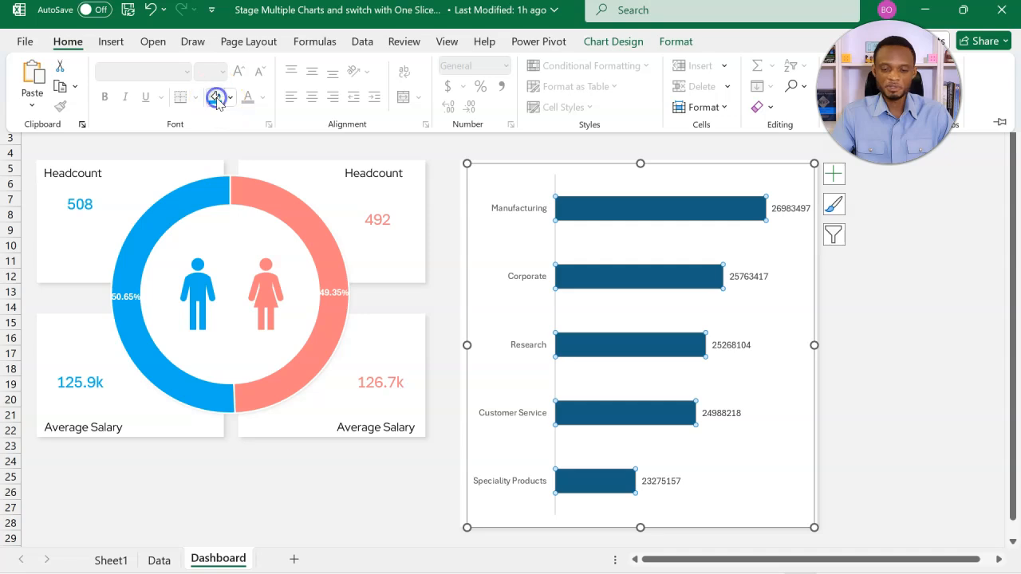
left_click(216, 99)
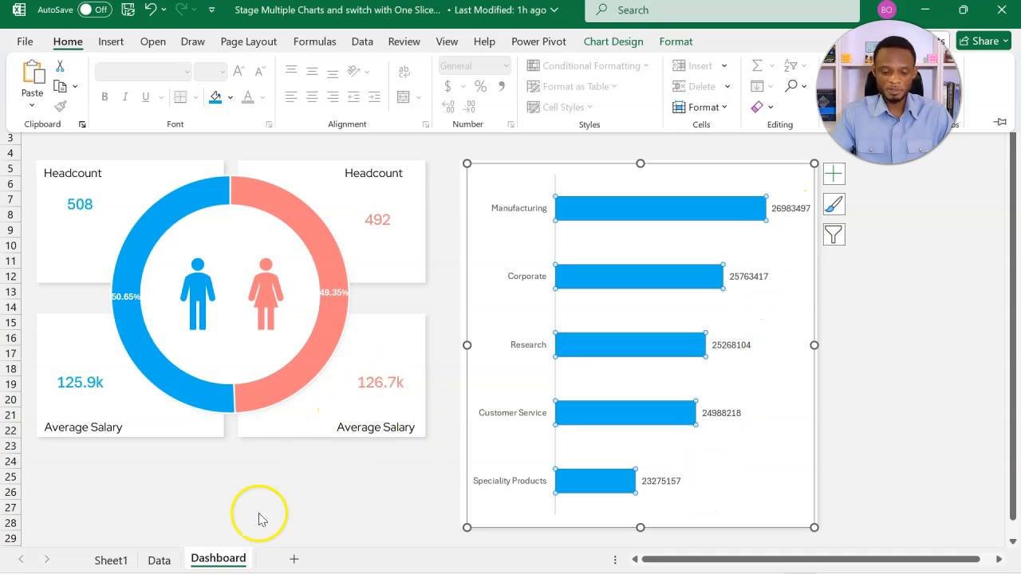
Format the bar chart's data labels in millions with the custom number format 0.00,,"M".
left_click(732, 351)
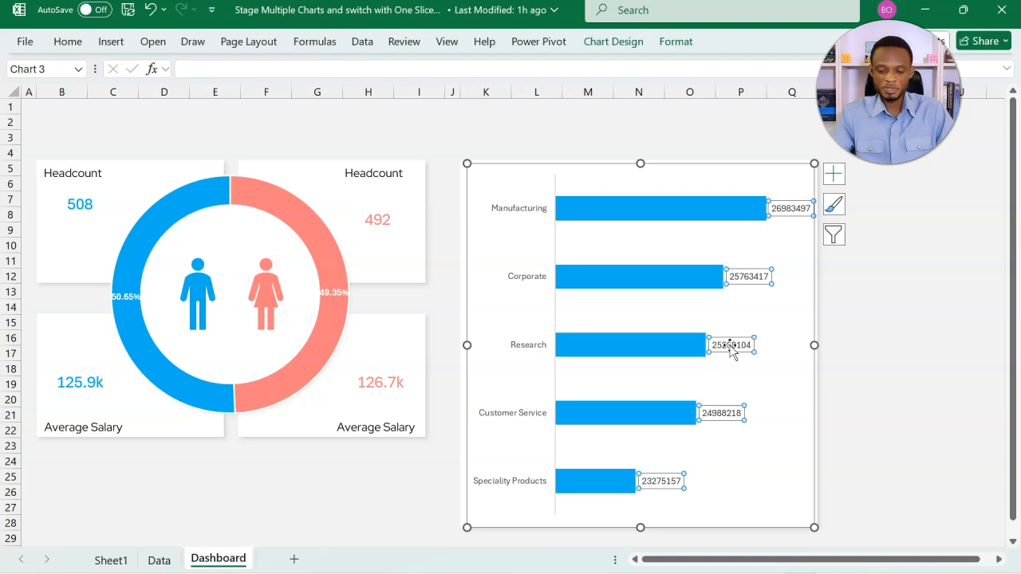
key("ctrl+1")
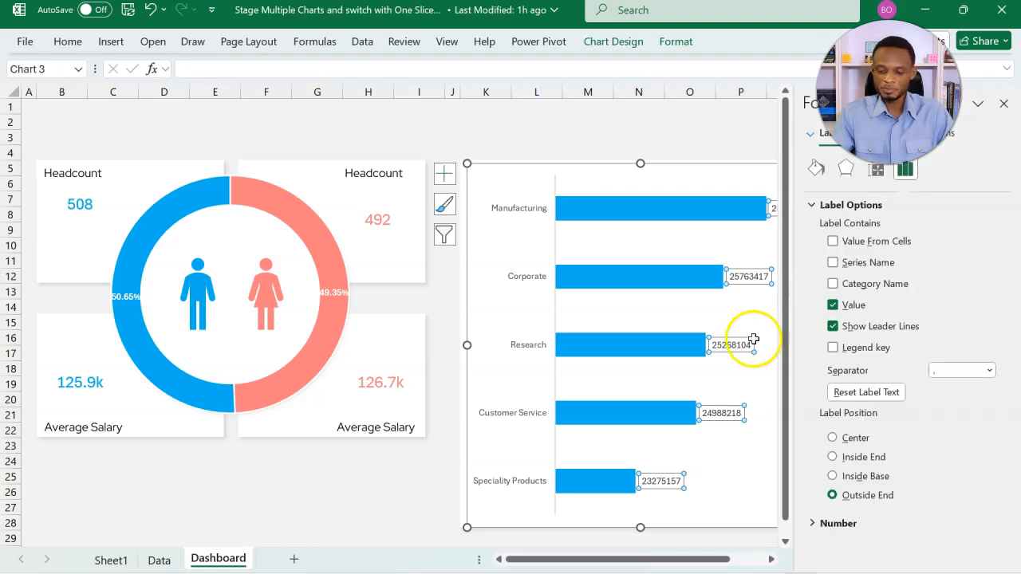
left_click(813, 206)
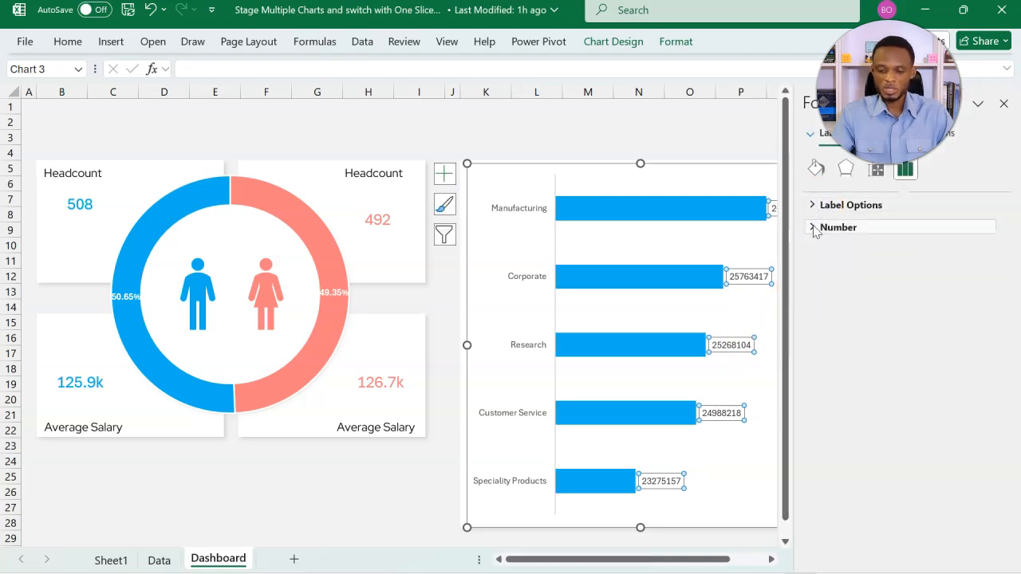
left_click(813, 229)
left_click(835, 260)
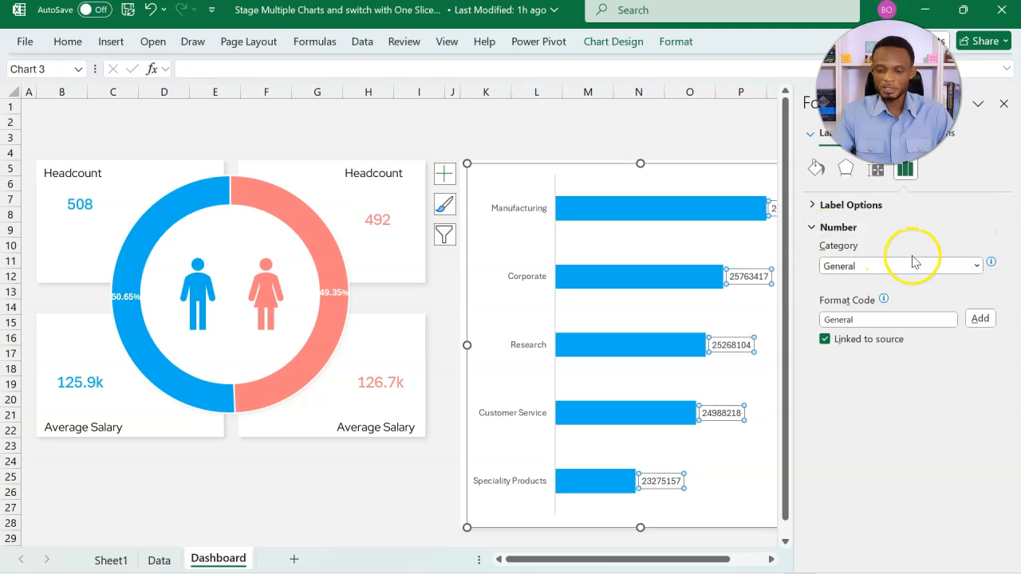
left_click(974, 266)
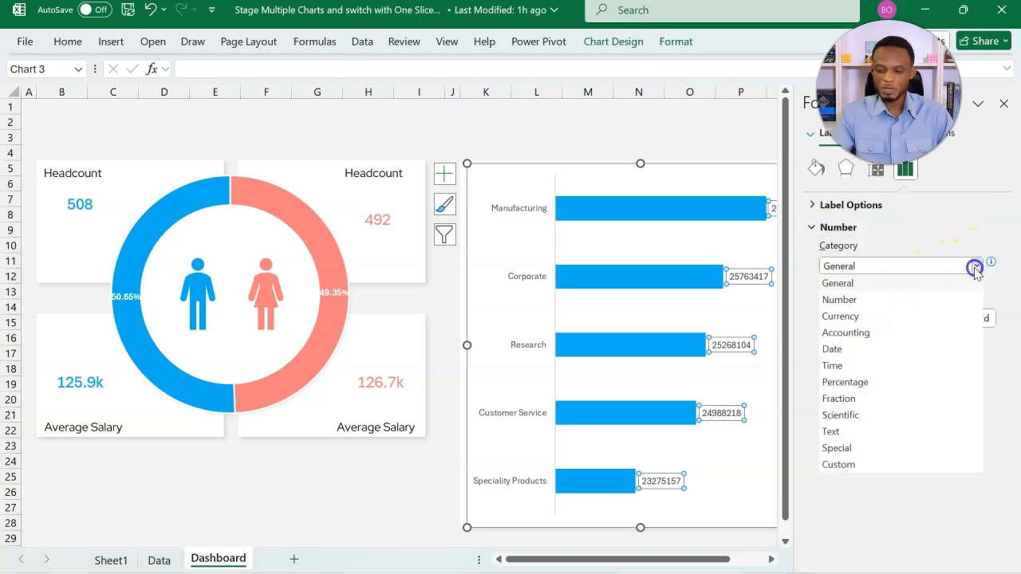
left_click(851, 467)
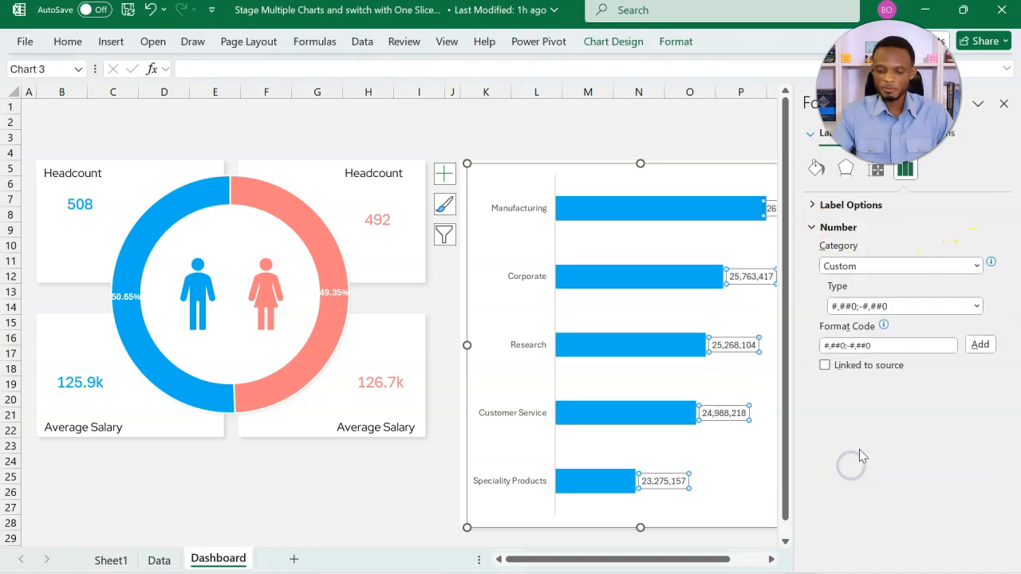
left_click(896, 348)
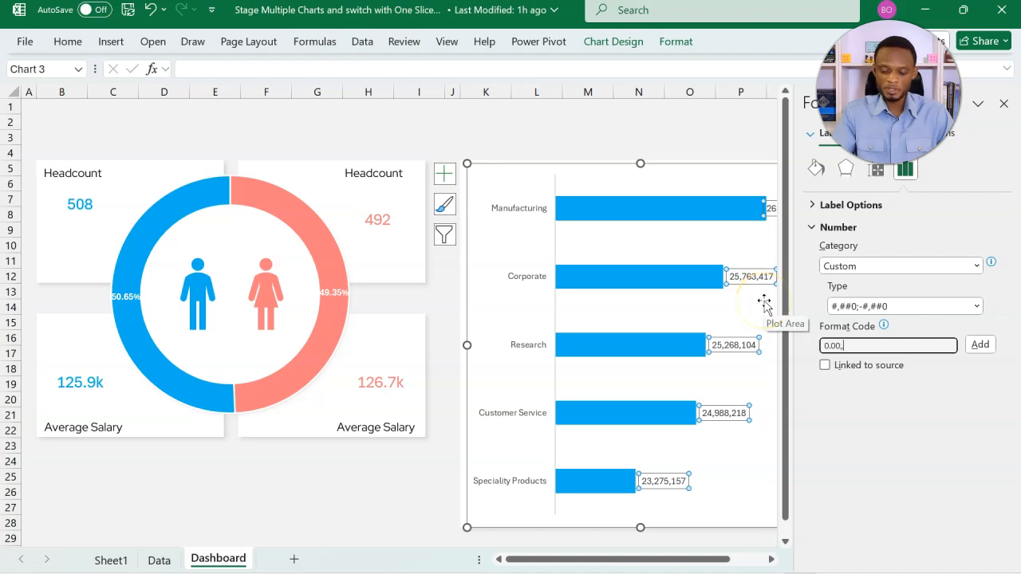
type("\"M")
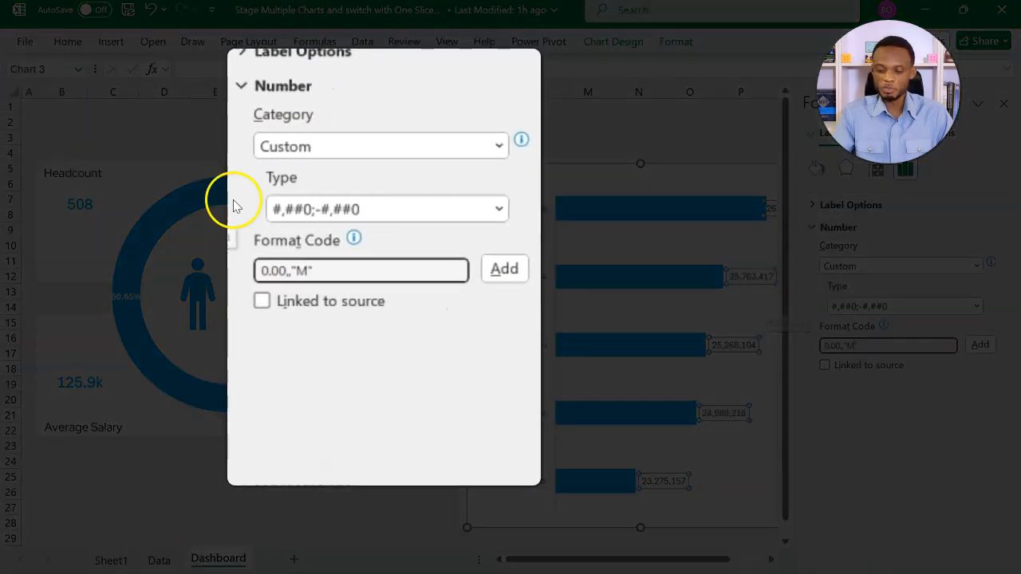
left_click(501, 269)
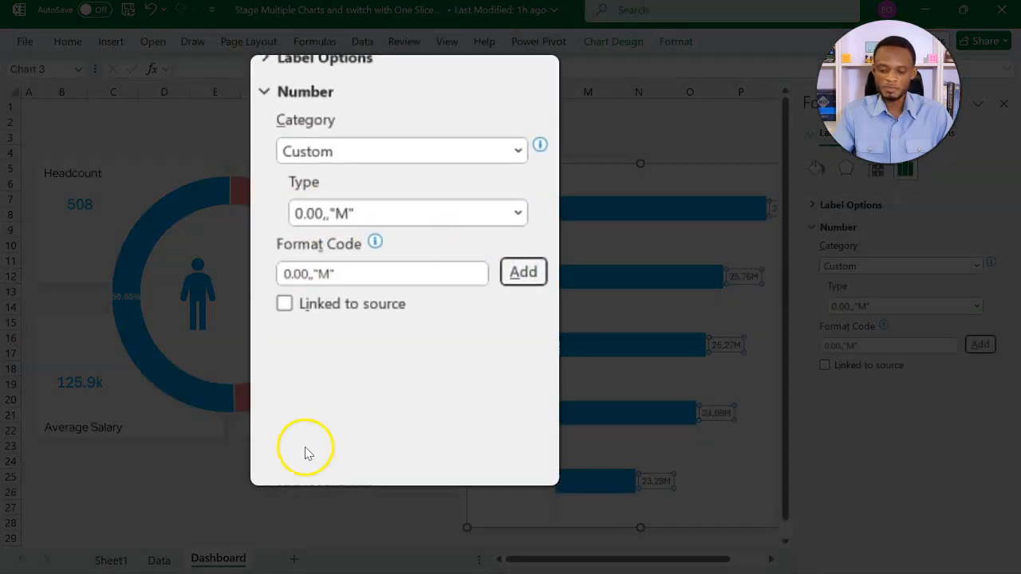
left_click(771, 560)
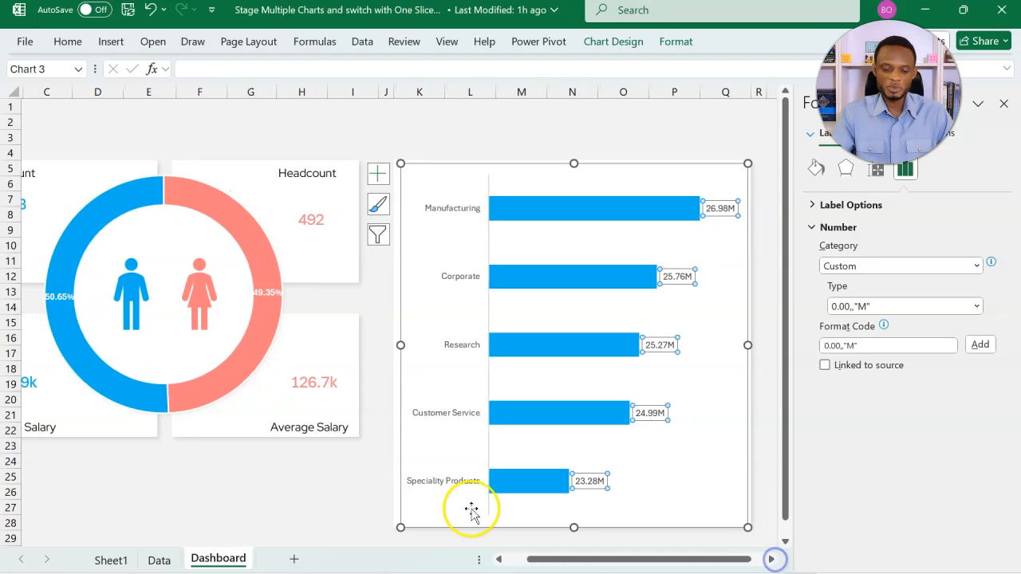
left_click(1003, 104)
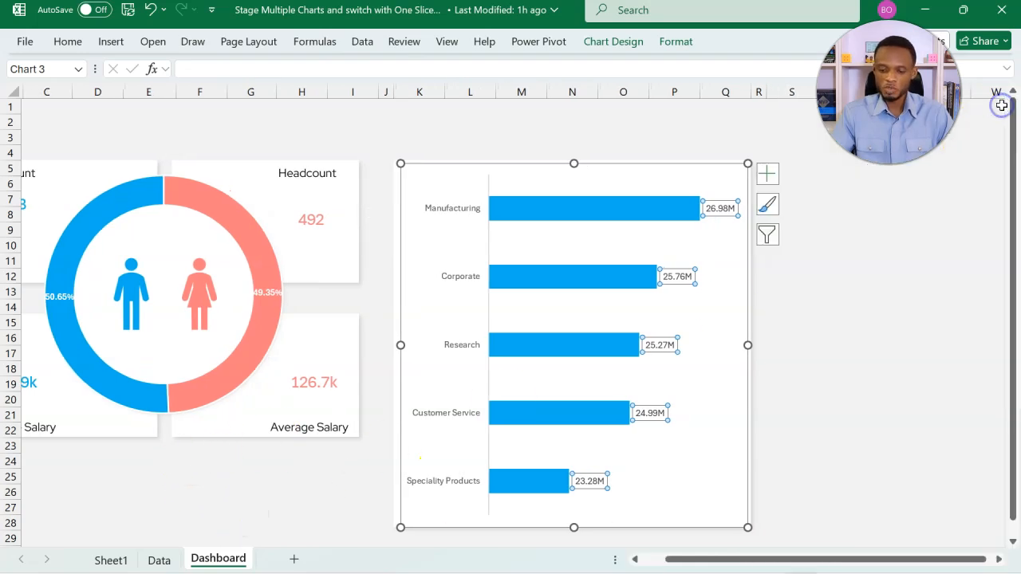
Move the Select Item slicer right beside the bar chart, shorten it to fit its four items and widen it slightly.
left_click(844, 232)
scroll(873, 314, "right", 4)
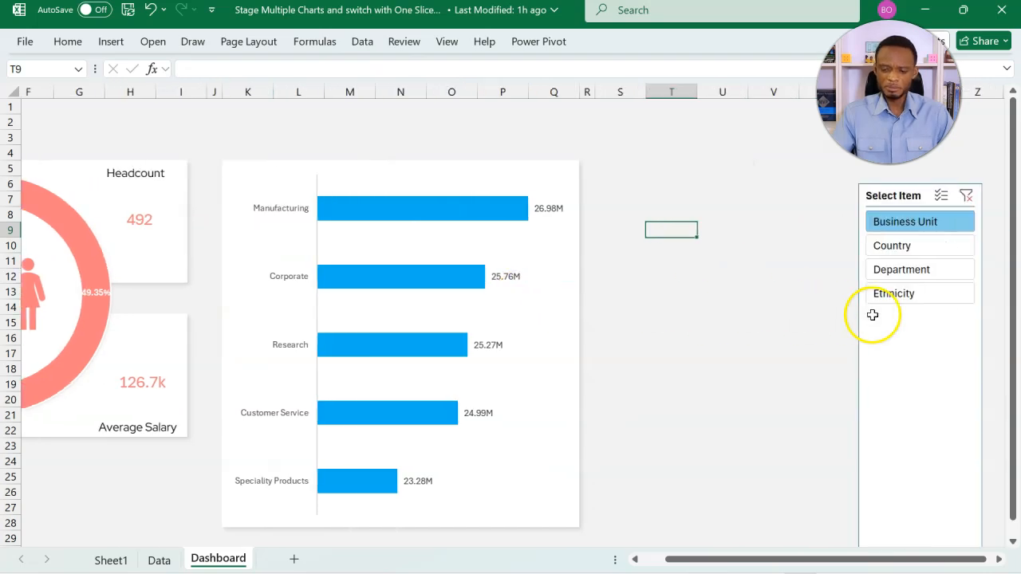
left_click_drag(827, 195, 568, 181)
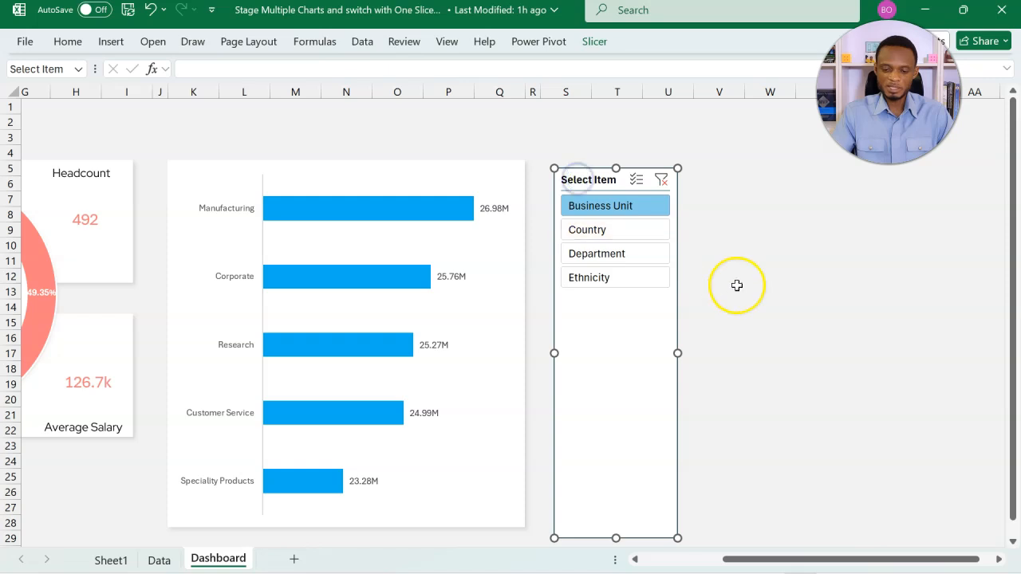
scroll(732, 284, "left", 5)
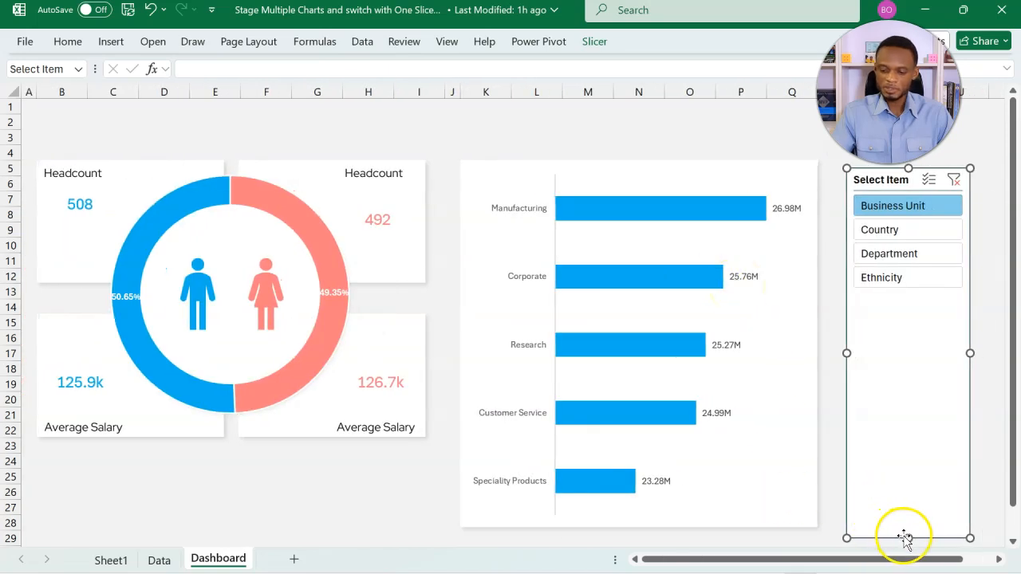
left_click_drag(907, 537, 899, 361)
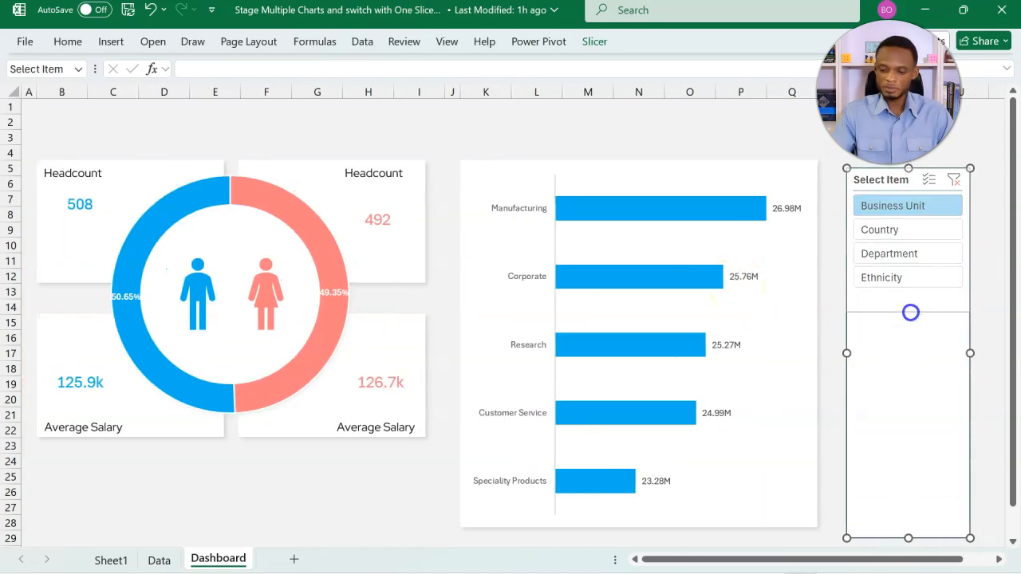
left_click_drag(910, 312, 909, 312)
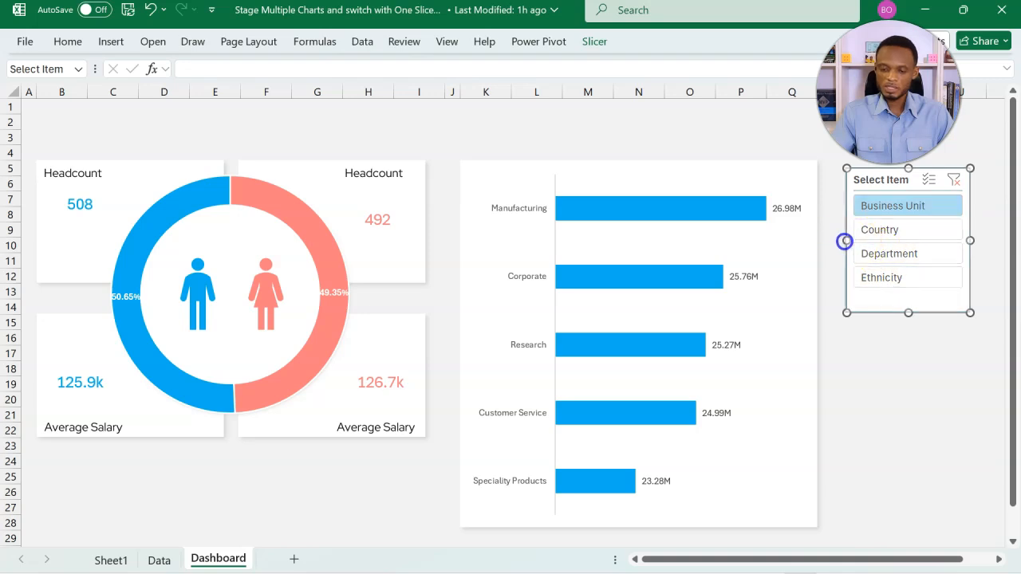
left_click_drag(836, 244, 827, 243)
Test the Select Item slicer by switching the bar chart through Country, Department and Ethnicity, and back to Business Unit.
left_click(920, 229)
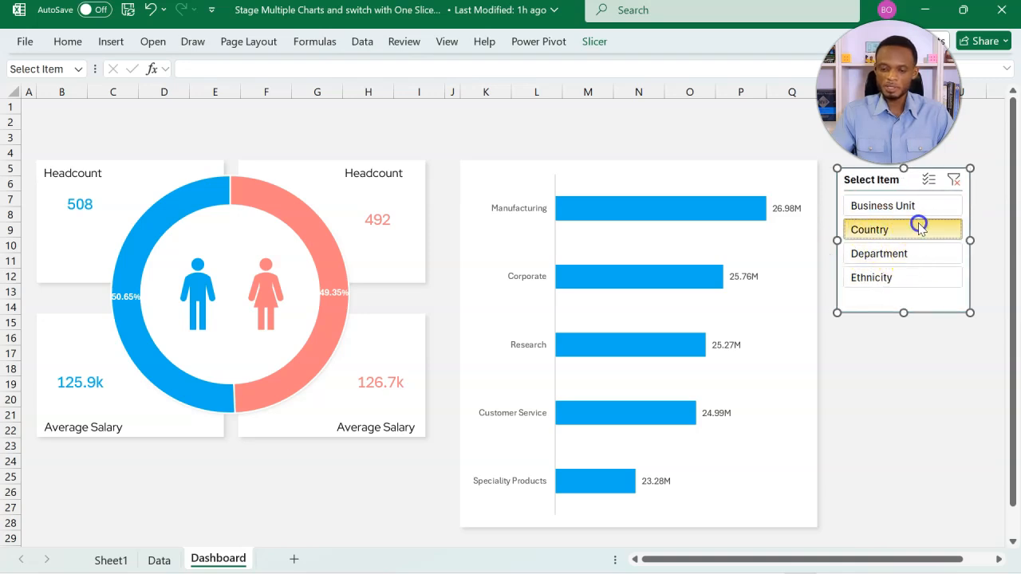
left_click(912, 254)
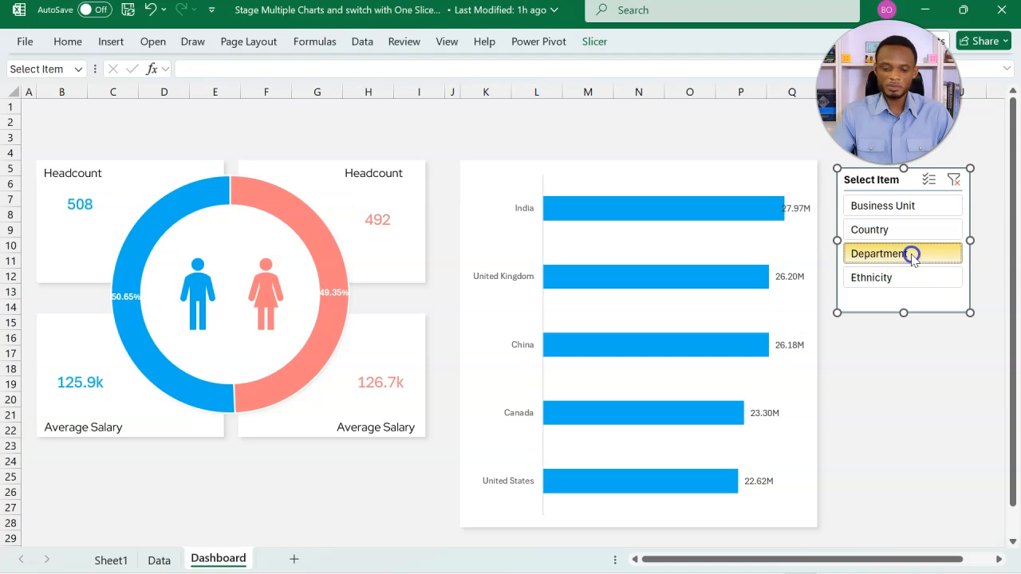
left_click(907, 274)
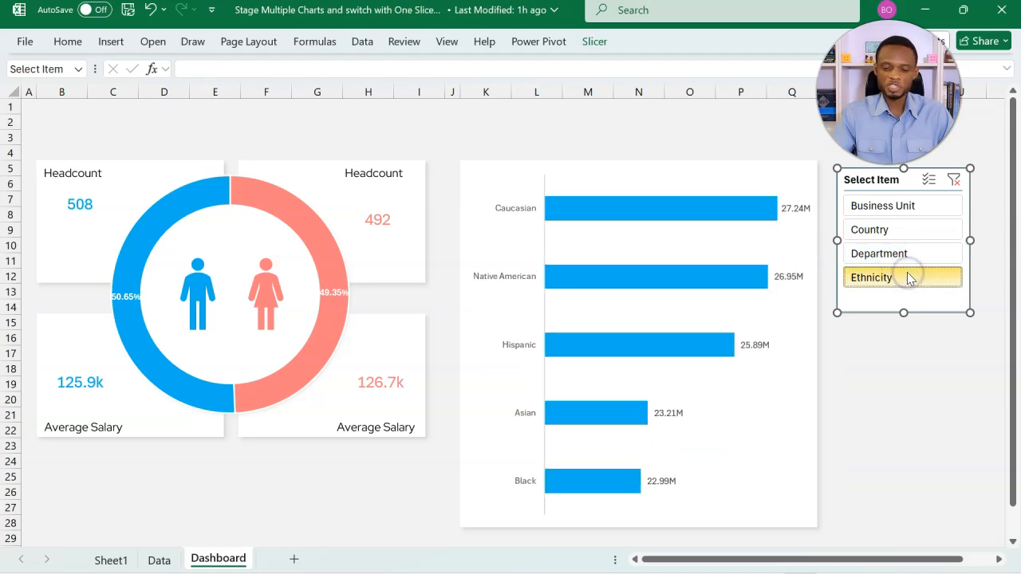
left_click(902, 206)
left_click(215, 477)
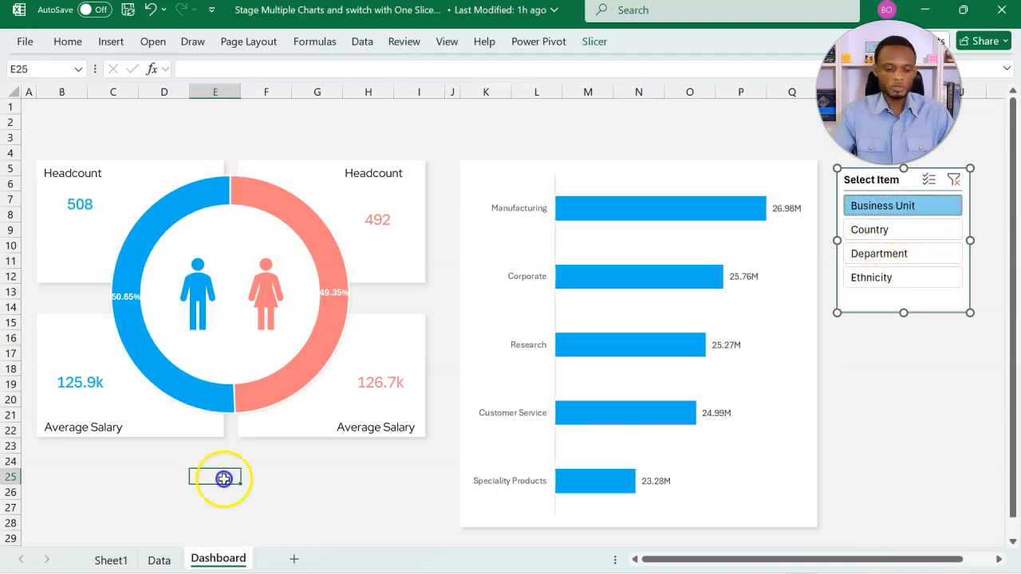
Insert a Department slicer from the tables in the workbook Data Model and place it beneath the Average Salary cards.
left_click(114, 476)
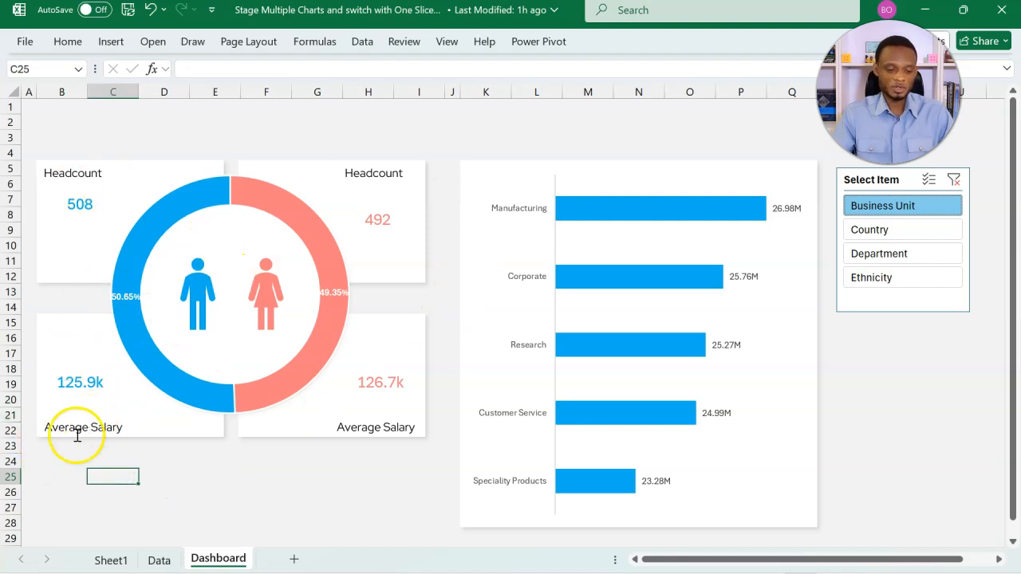
left_click(53, 459)
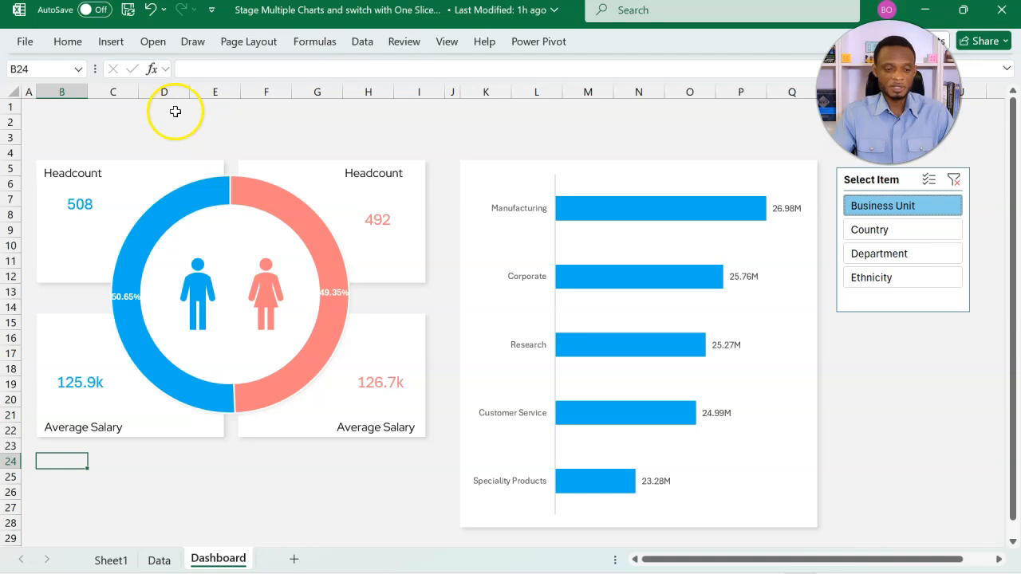
left_click(112, 42)
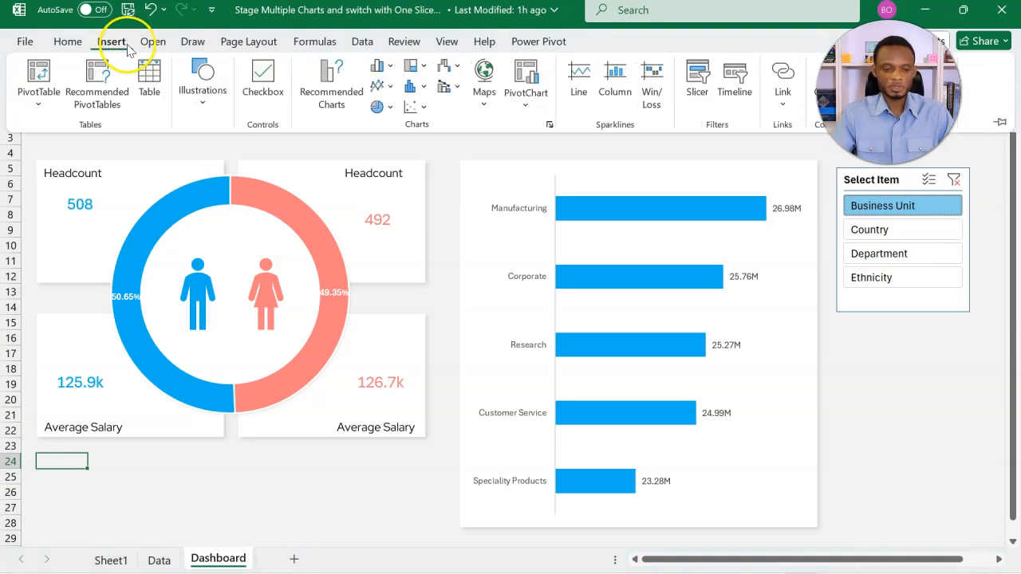
left_click(694, 92)
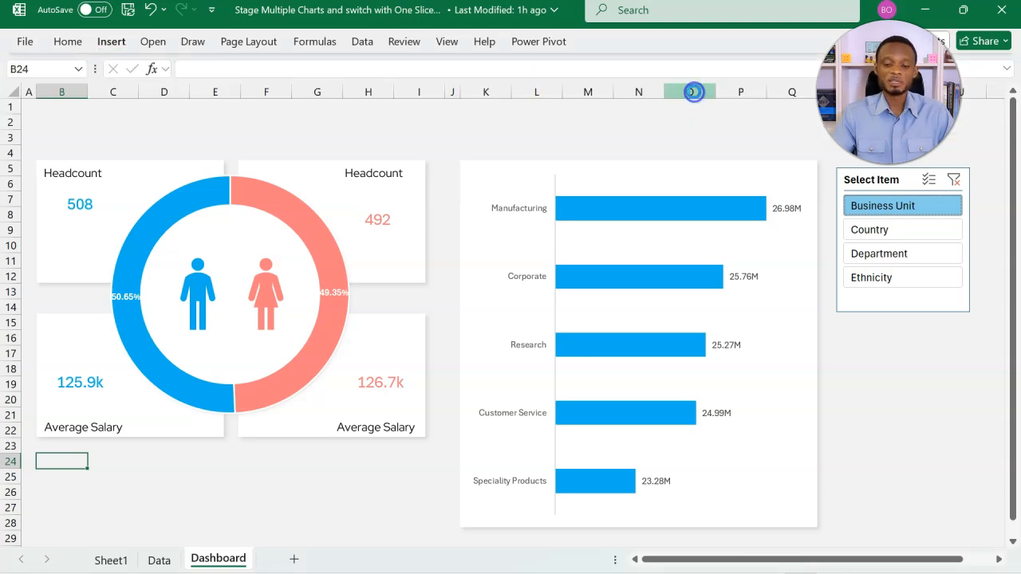
left_click(409, 165)
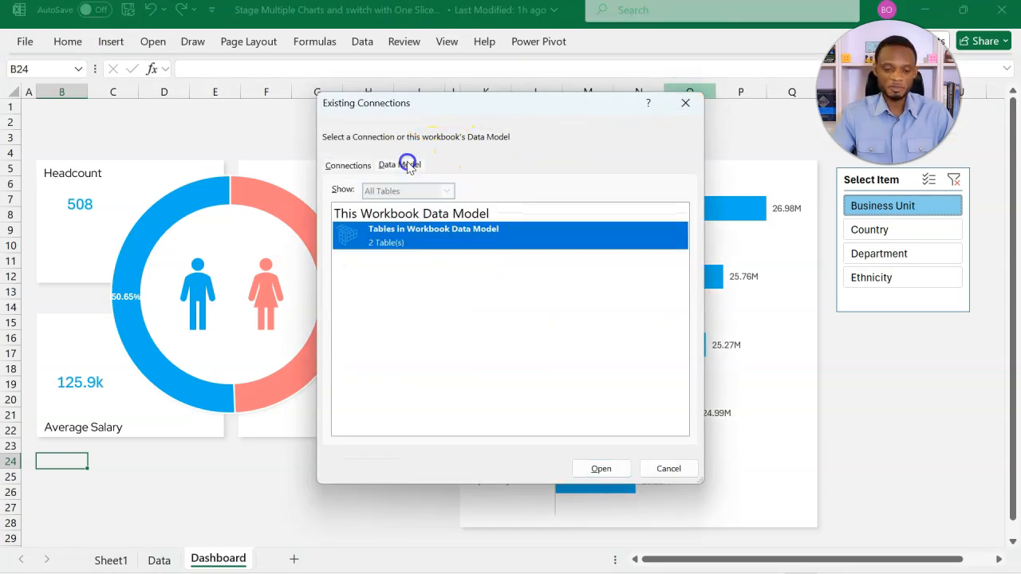
left_click(592, 469)
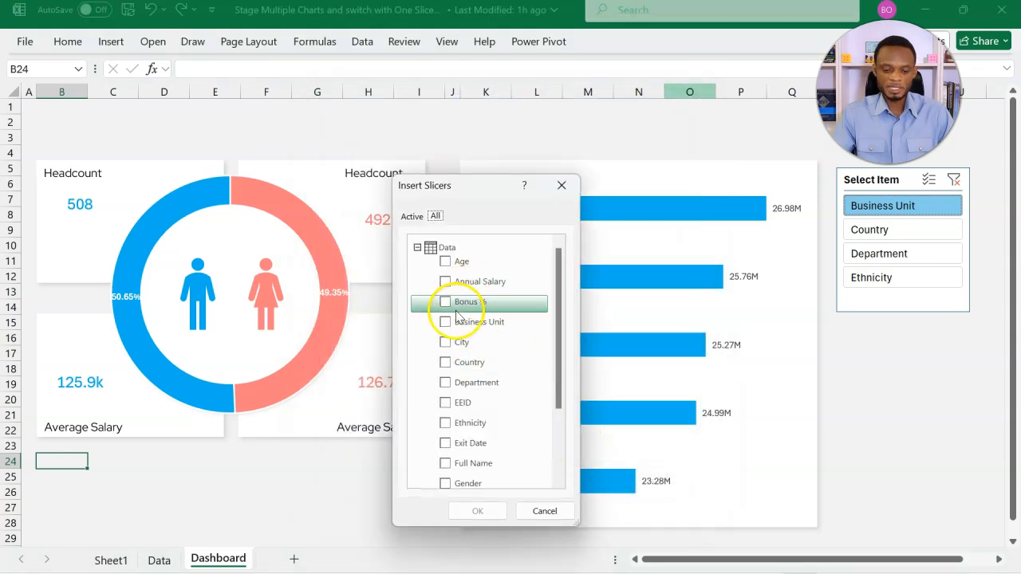
left_click(444, 383)
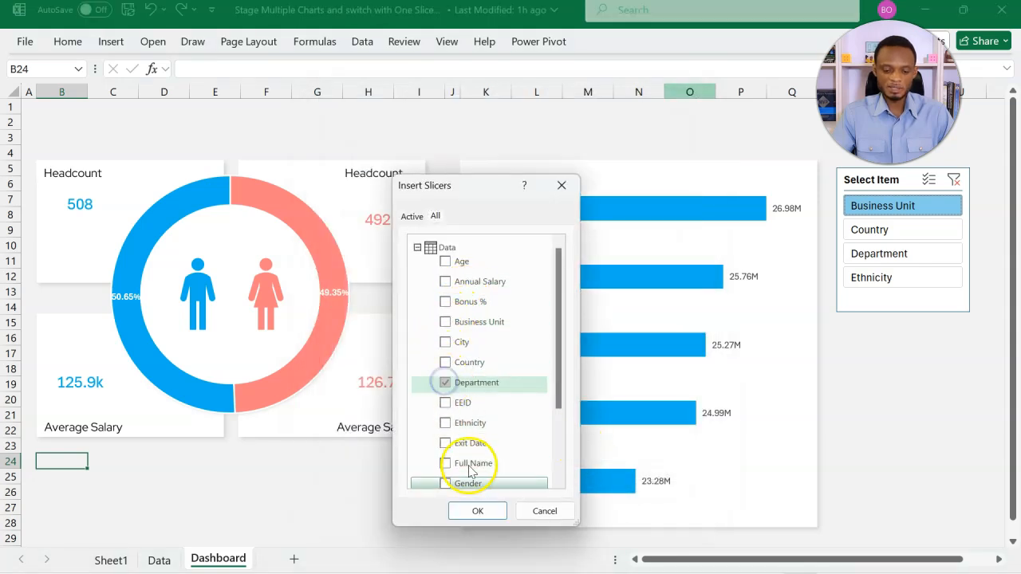
left_click(472, 510)
left_click_drag(497, 232, 83, 460)
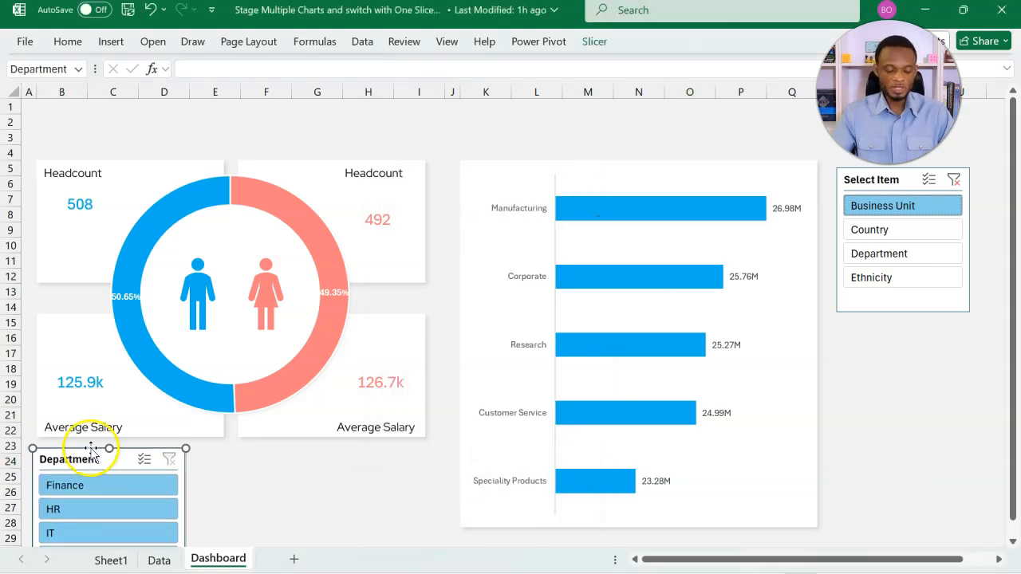
Arrange the Department slicer's buttons in 3 columns.
left_click(599, 43)
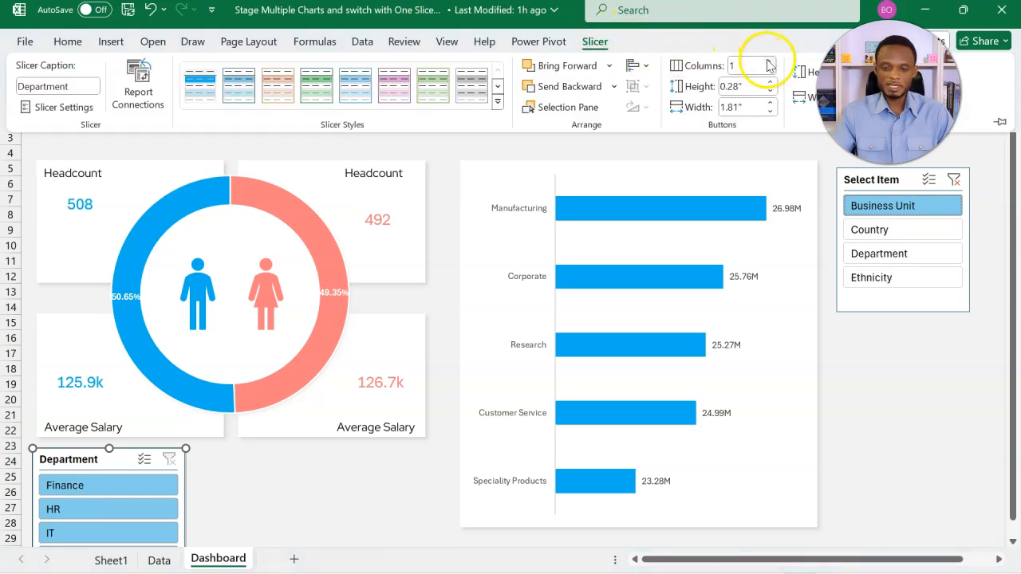
left_click(768, 61)
left_click(768, 62)
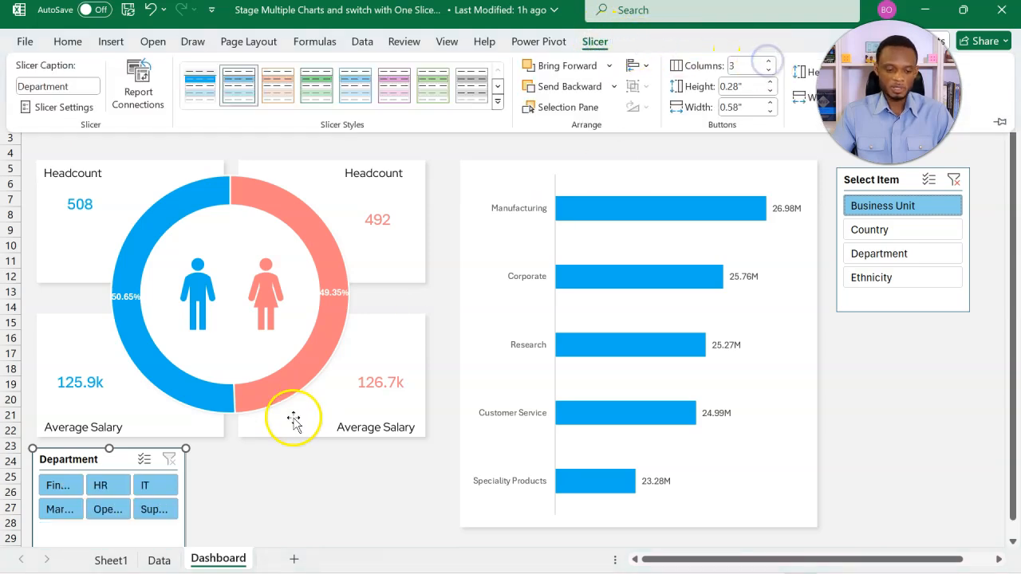
Widen the Department slicer to span both cards above it and shorten it to fit its two rows of buttons.
left_click(292, 464)
scroll(292, 460, "down", 4)
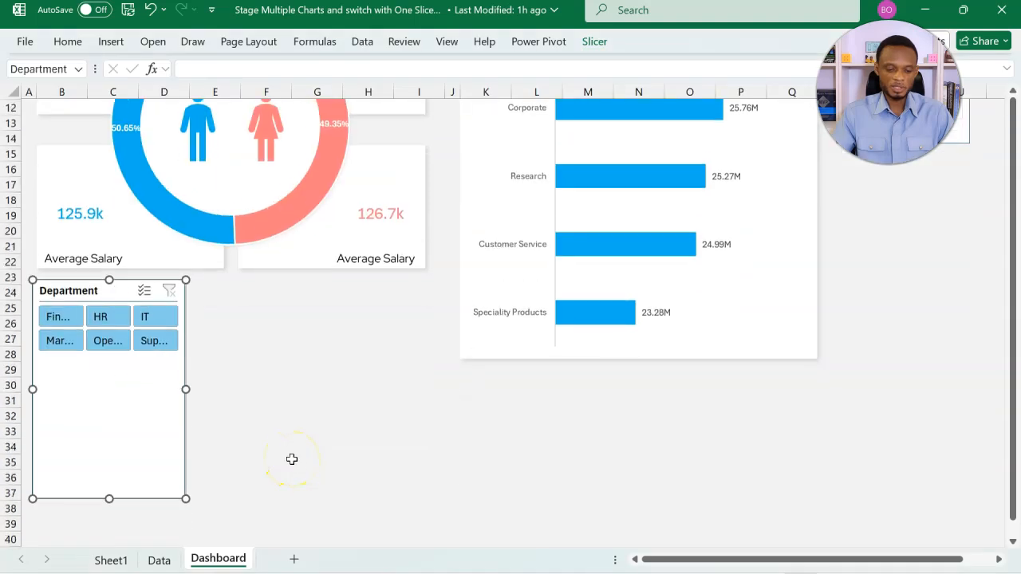
left_click_drag(186, 373, 422, 380)
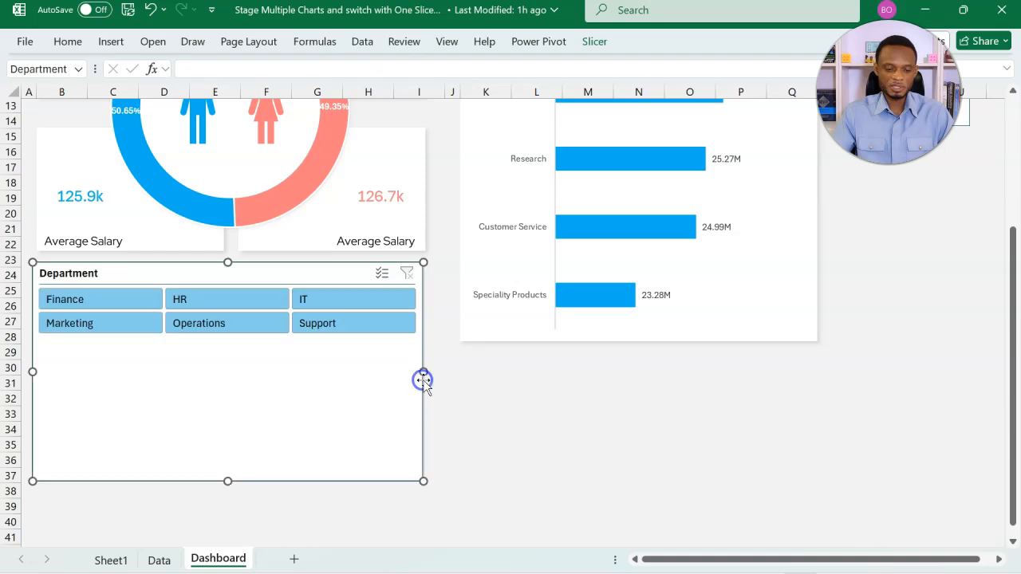
left_click_drag(229, 481, 255, 351)
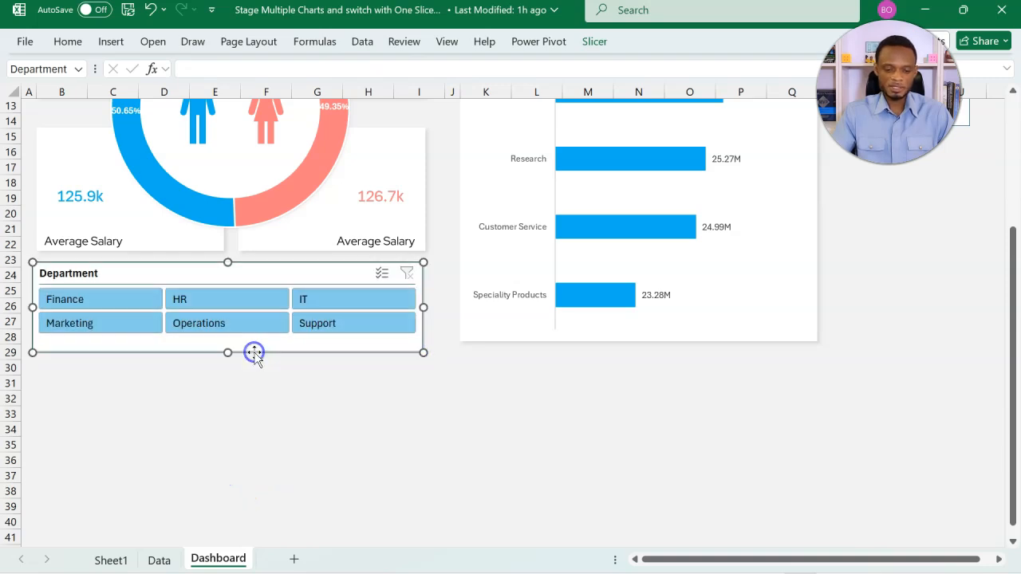
scroll(439, 403, "up", 4)
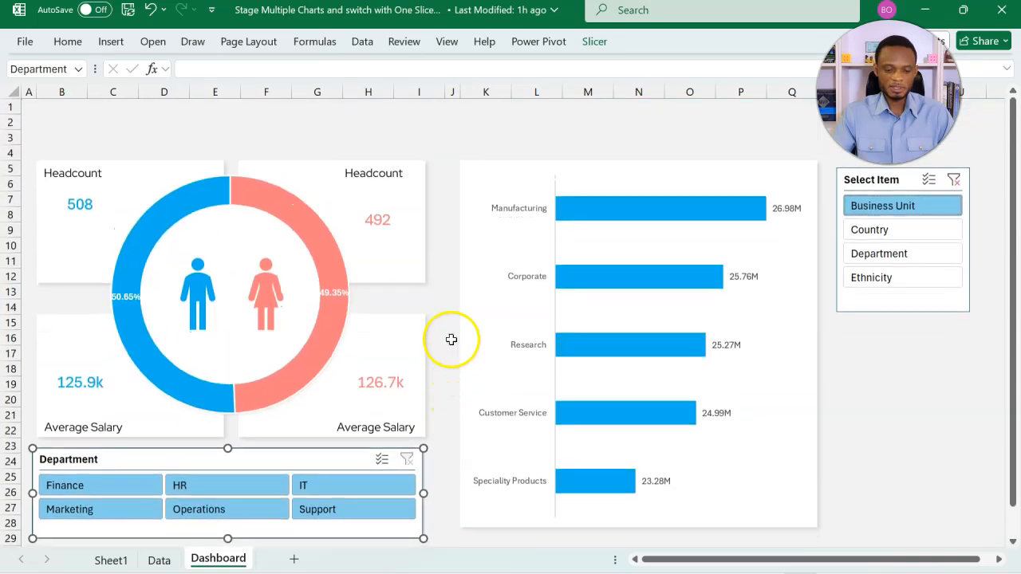
left_click(452, 163)
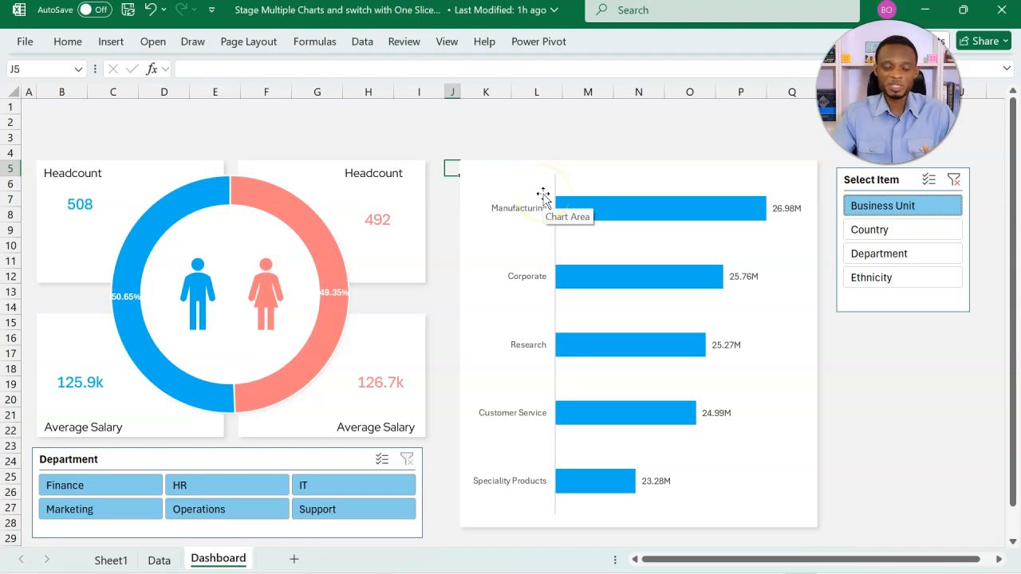
Apply the borderless bright blue slicer style to both the Department slicer and the Select Item slicer.
left_click(332, 455)
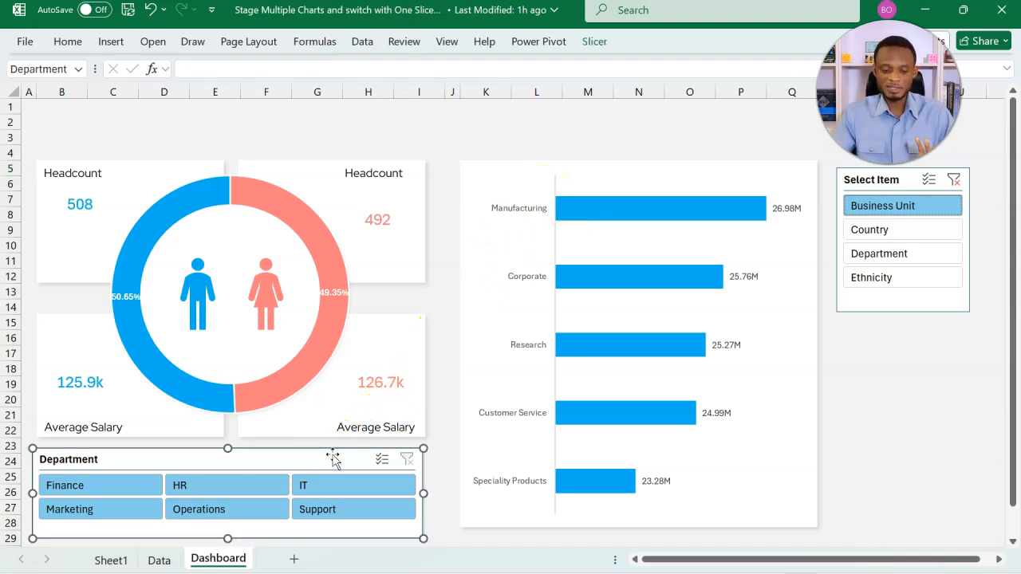
left_click(595, 44)
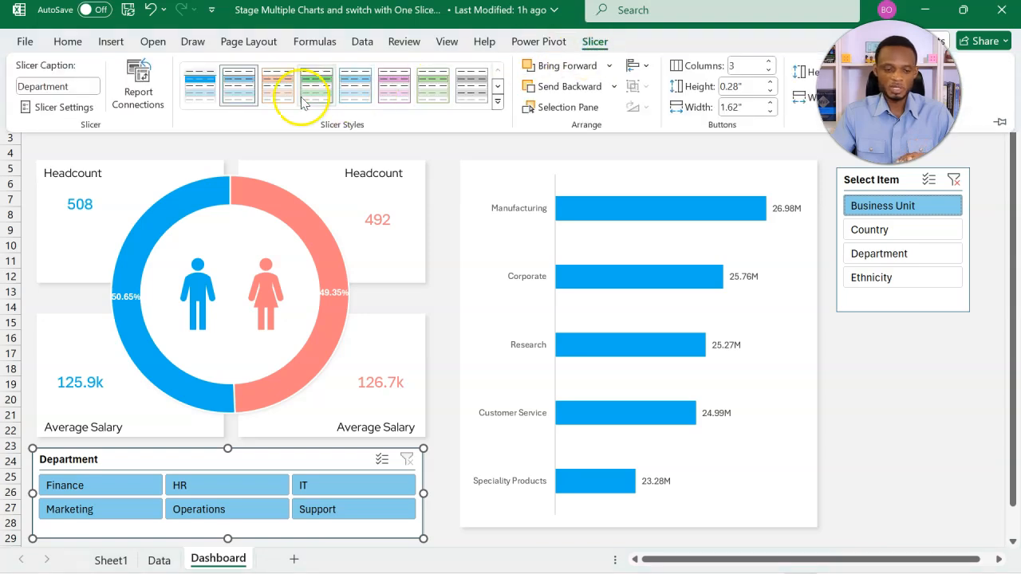
left_click(203, 94)
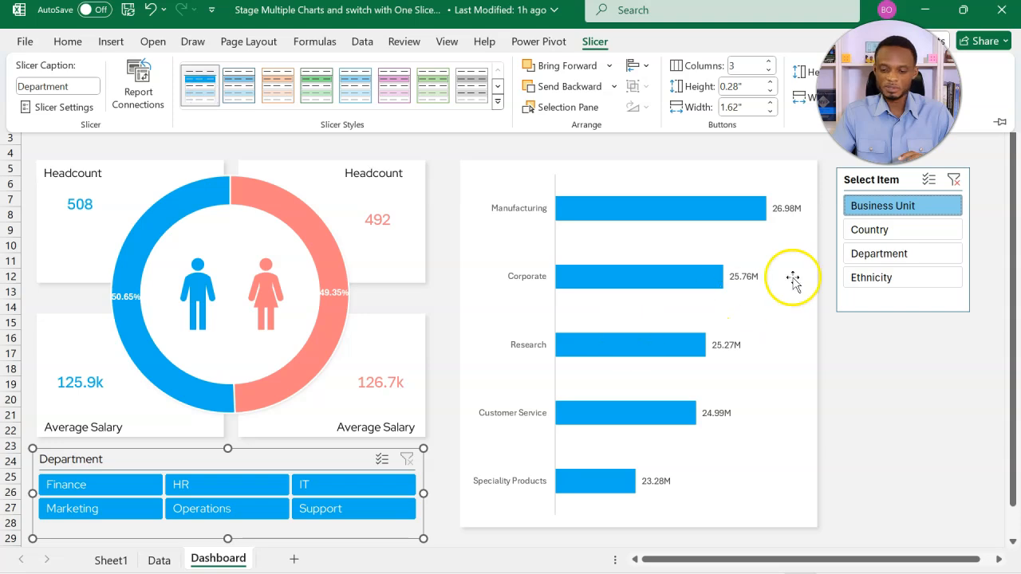
left_click(858, 181)
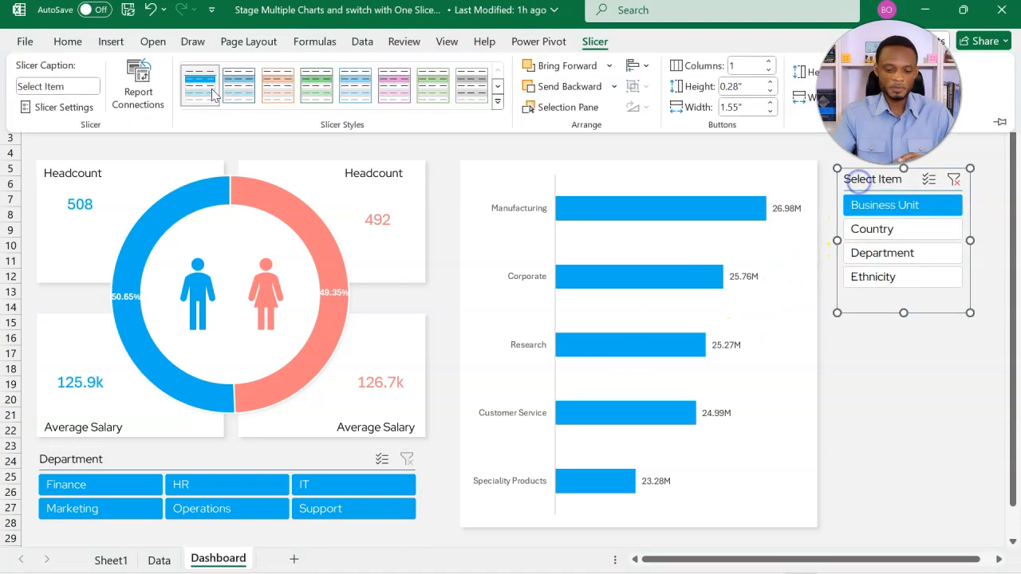
Filter the Department slicer by HR, clear the filter and select HR again to check whether the cards respond.
left_click(264, 479)
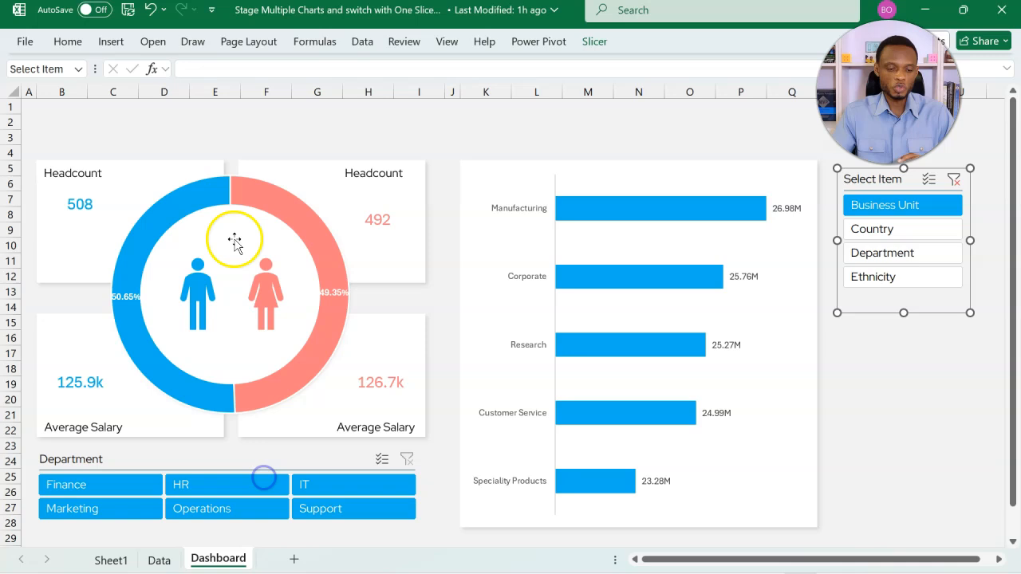
left_click(250, 462)
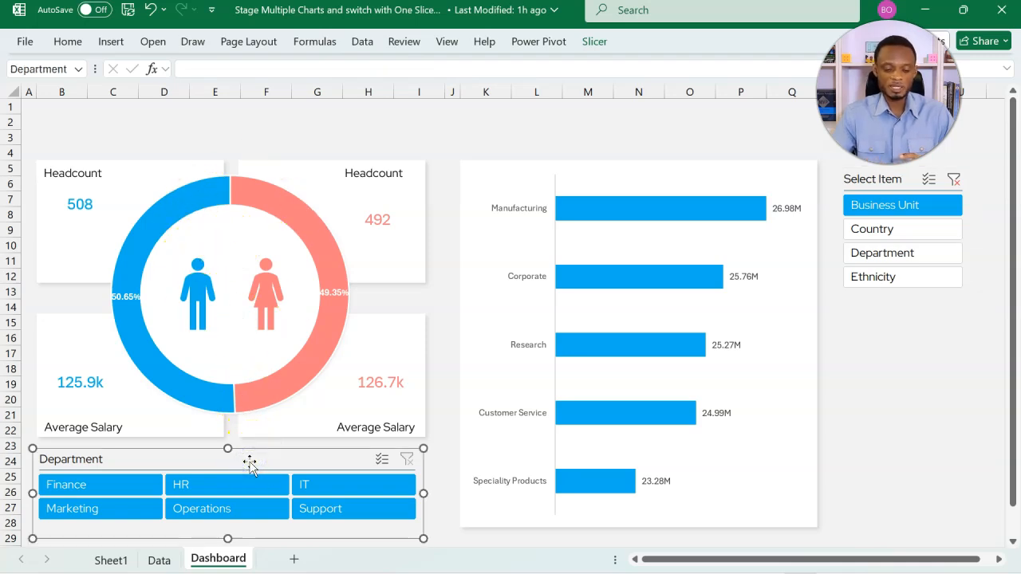
left_click(251, 484)
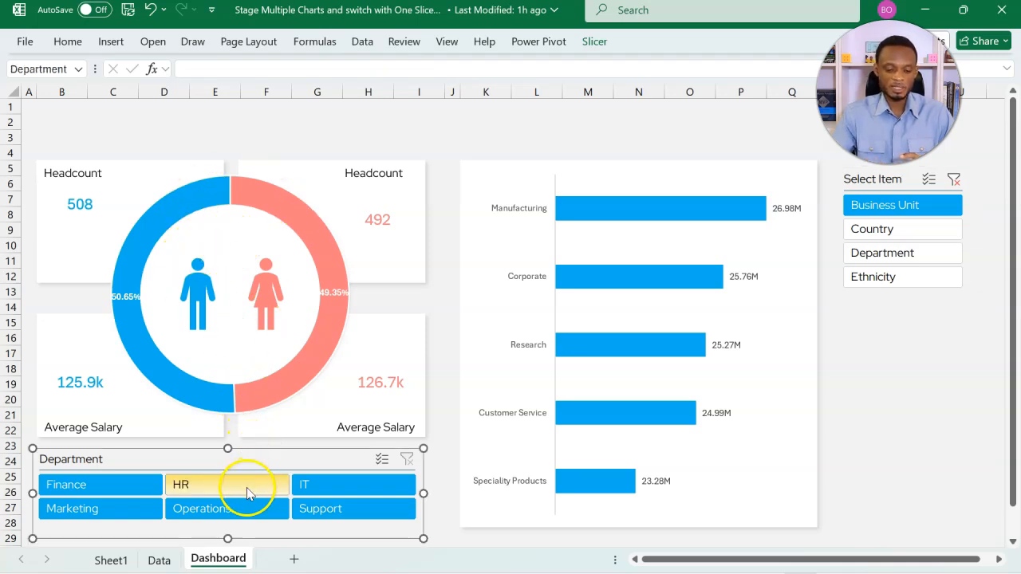
left_click(405, 461)
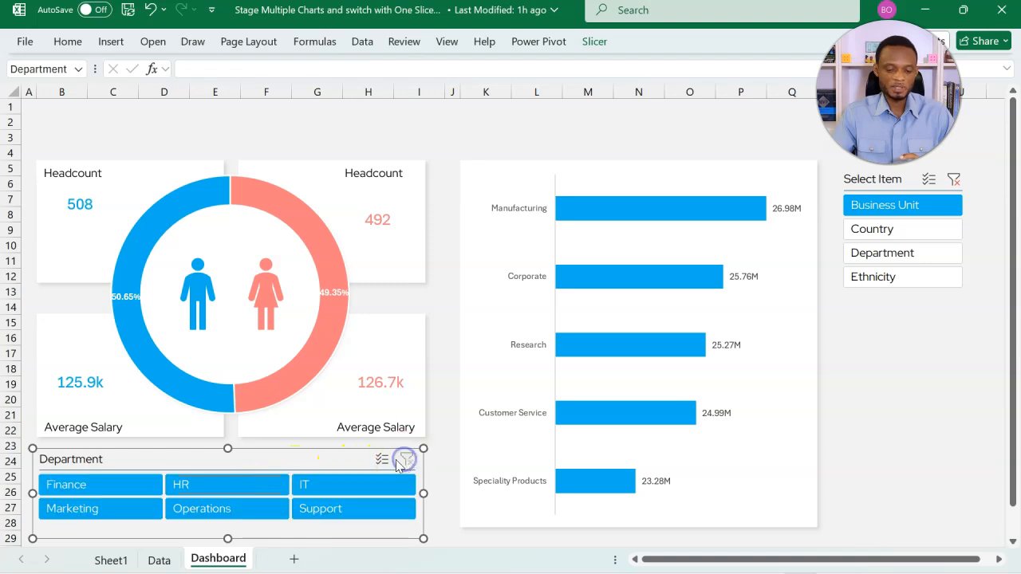
left_click(272, 477)
Connect the Department slicer to PivotTable1 and PivotTable3 on Sheet1 through its report connections.
right_click(278, 467)
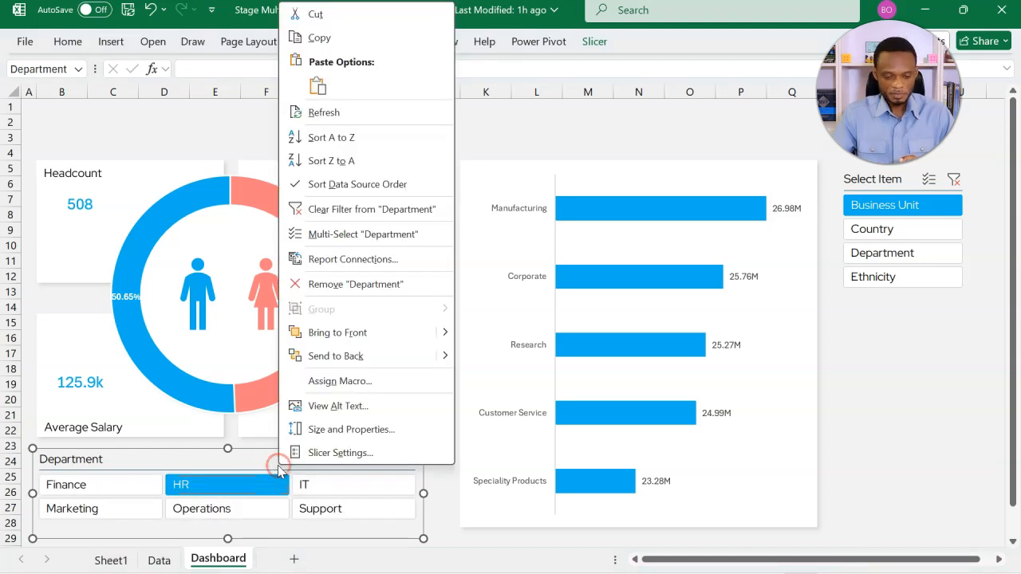
left_click(358, 259)
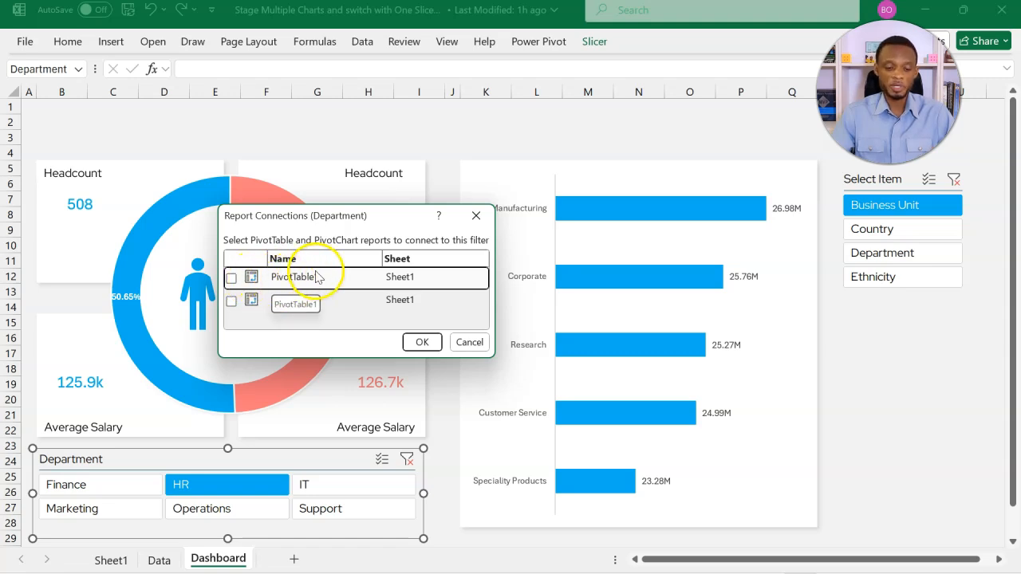
left_click(222, 291)
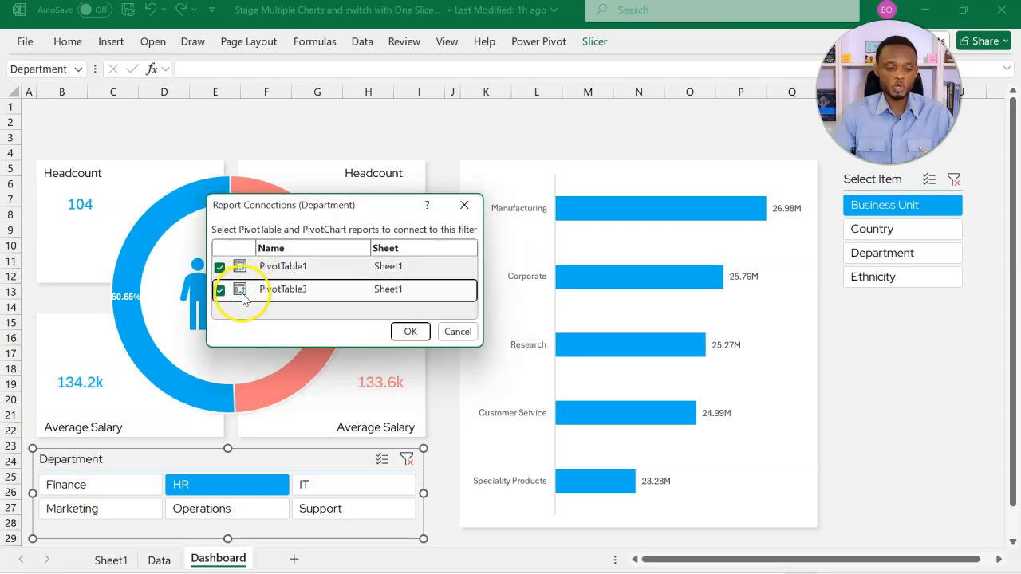
left_click(409, 331)
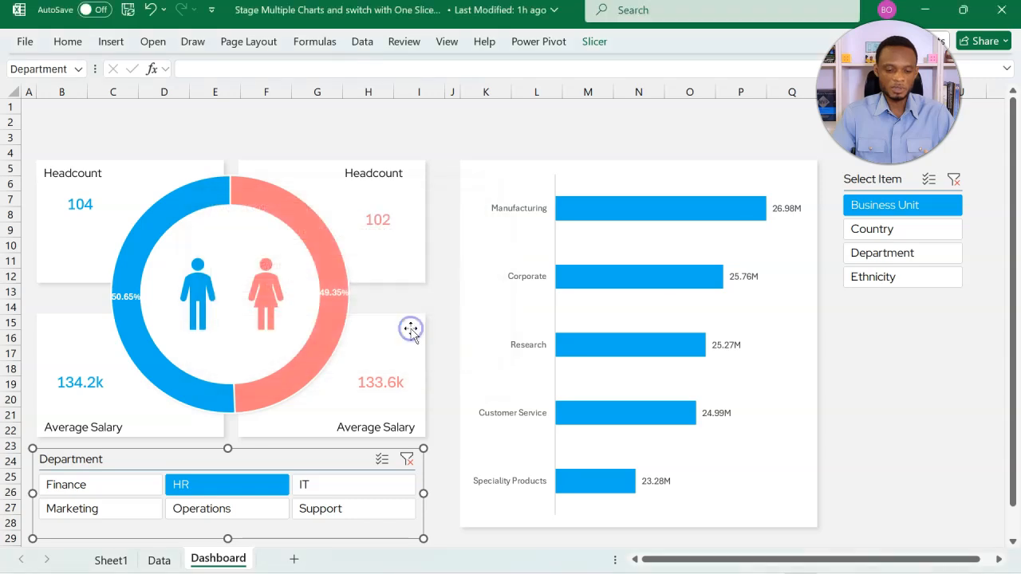
Test the Department slicer on the cards and doughnut chart by selecting IT, Support, Operations, Marketing and Finance in turn.
left_click(346, 484)
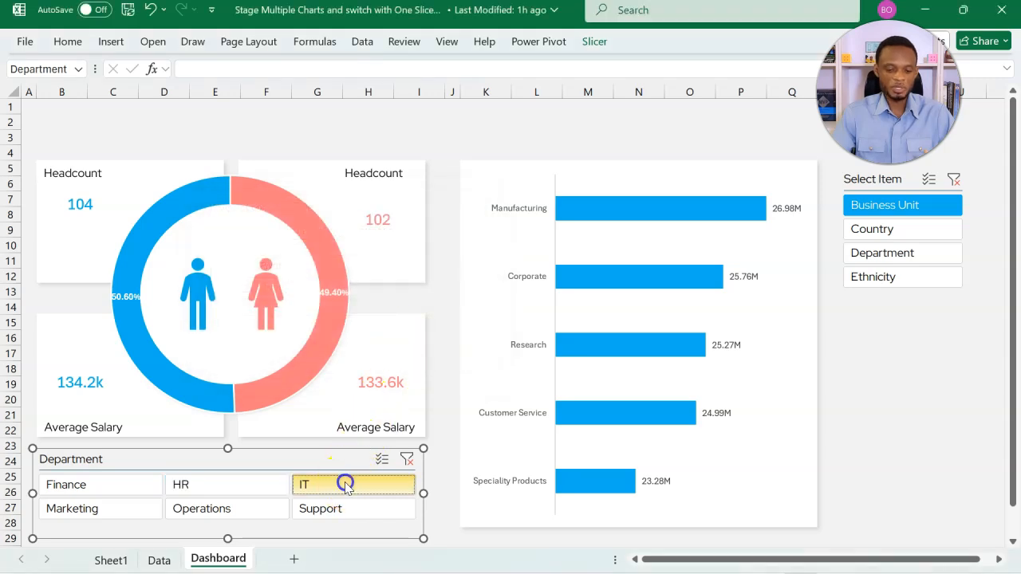
left_click(342, 509)
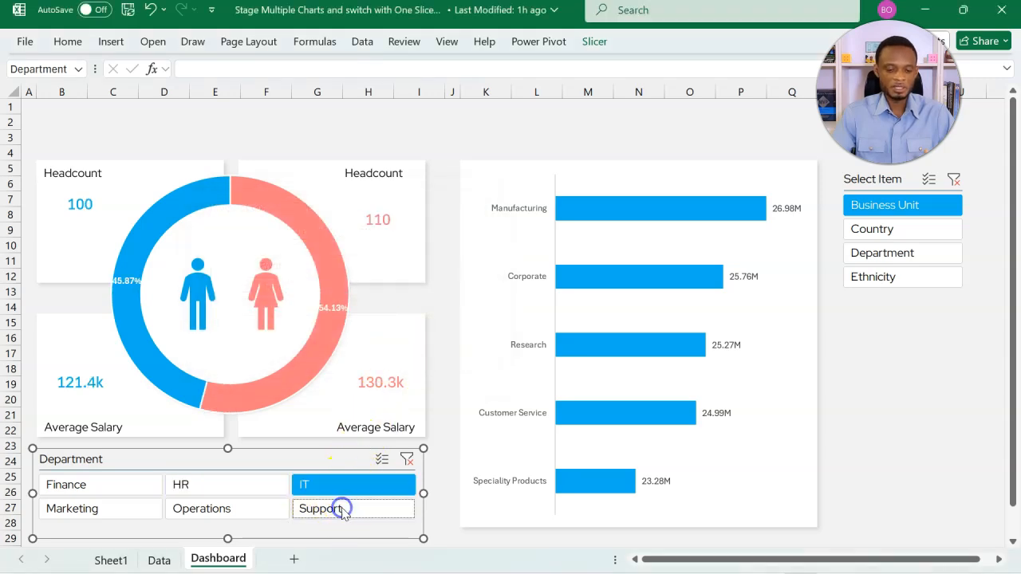
left_click(270, 511)
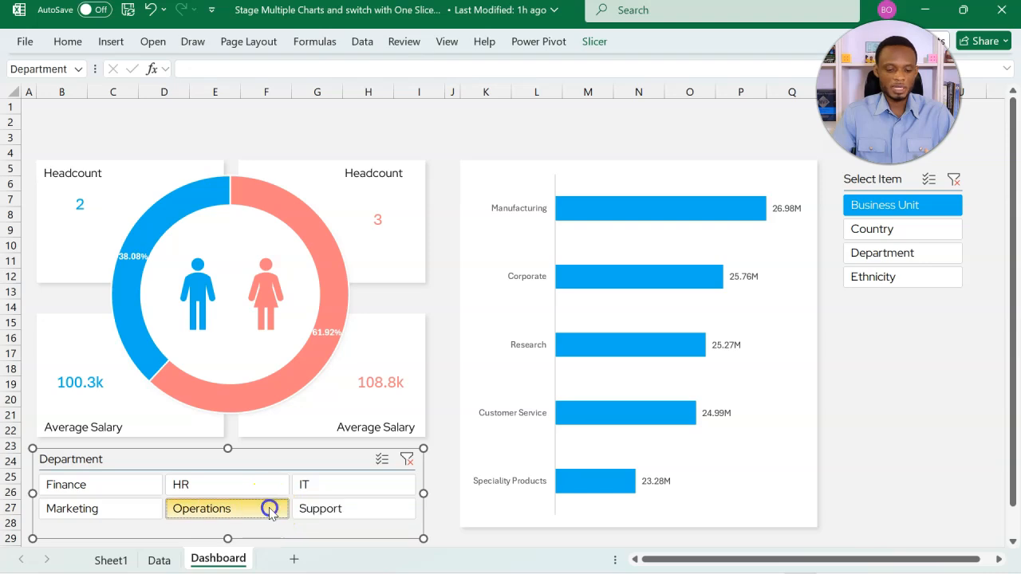
left_click(144, 510)
left_click(142, 489)
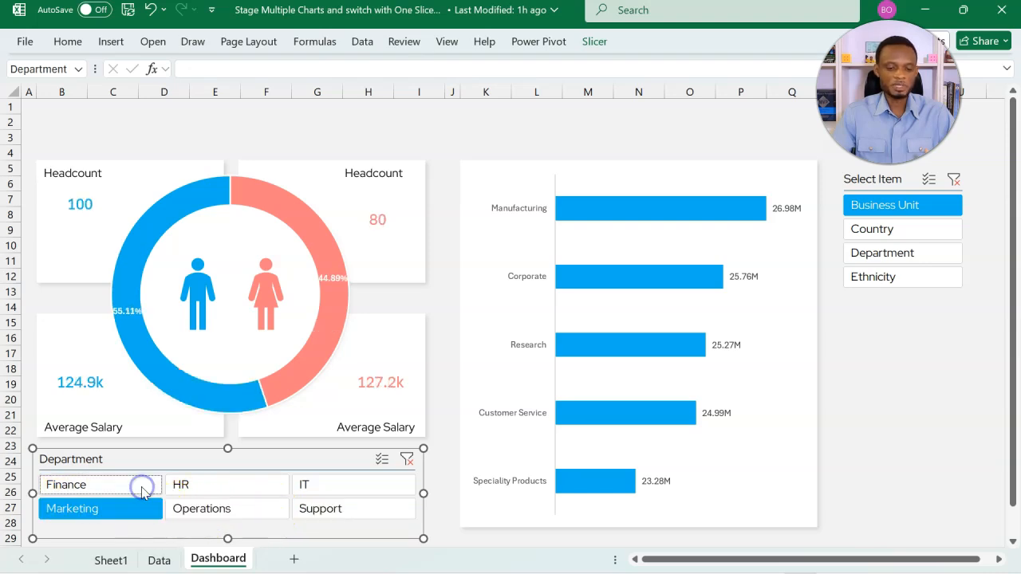
Clear the Department filter and test the bar chart with Country, Department, Ethnicity, no selection and Business Unit in the Select Item slicer.
left_click(405, 460)
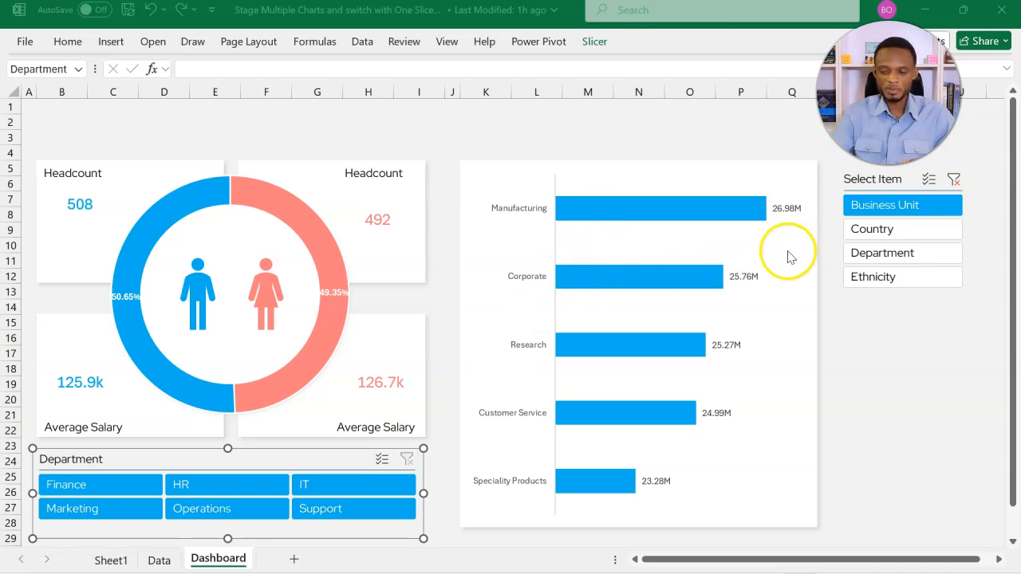
left_click(868, 231)
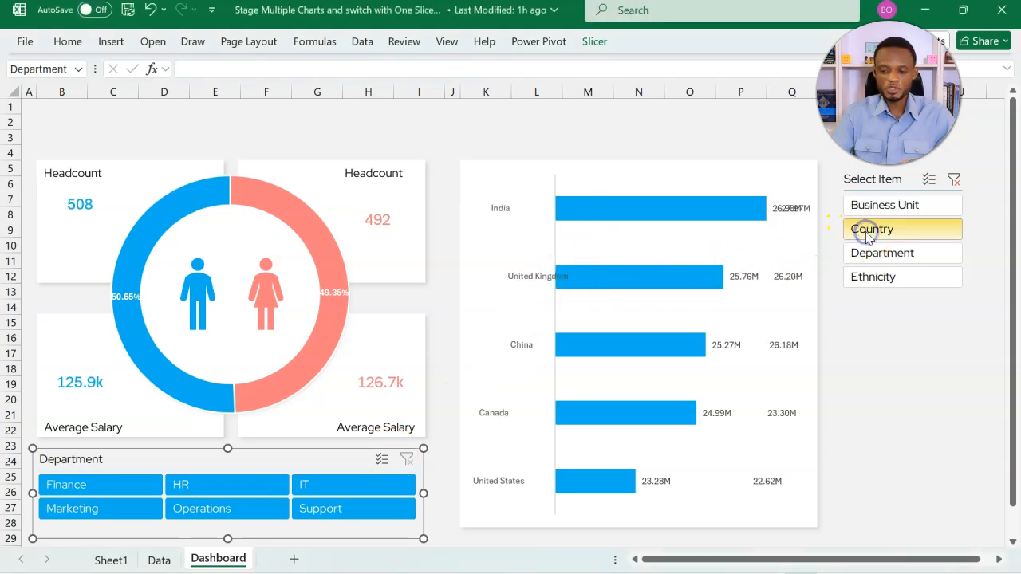
left_click(892, 255)
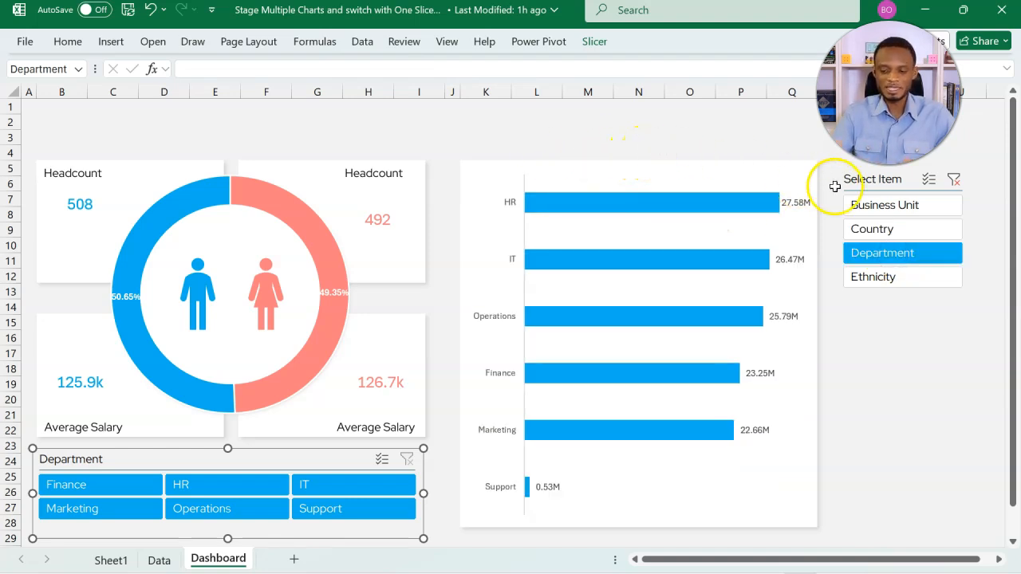
left_click(868, 275)
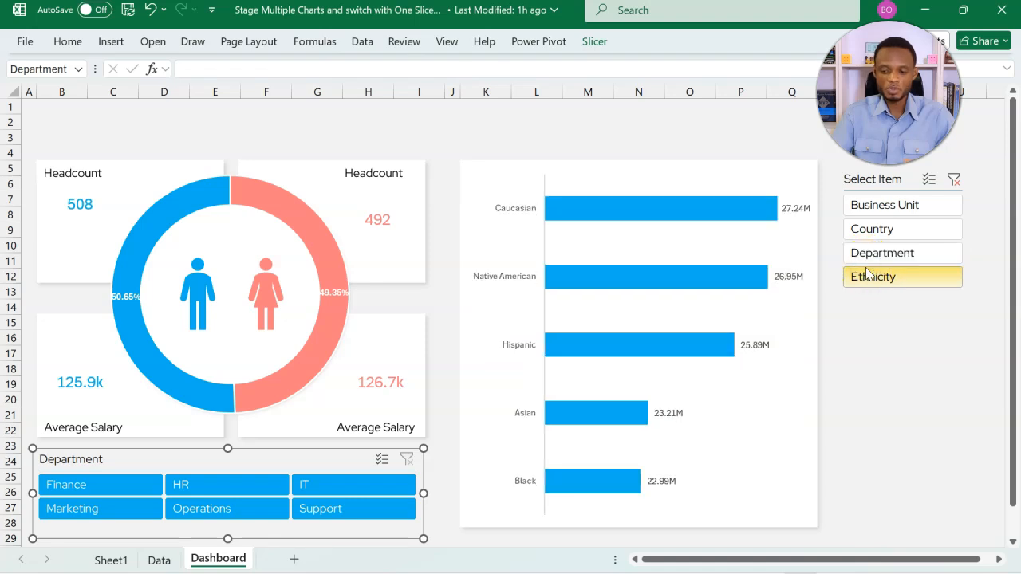
left_click(955, 181)
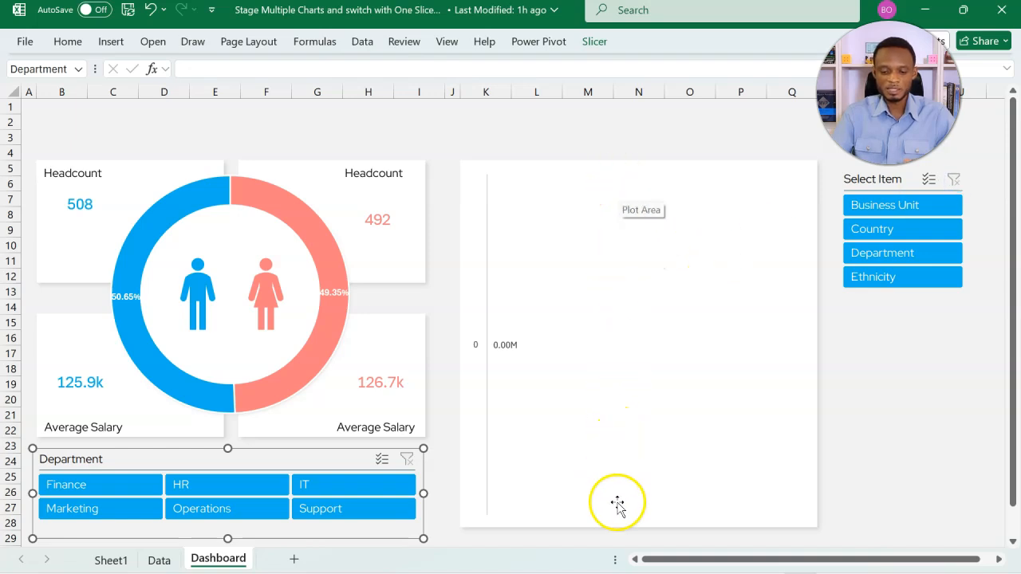
left_click(916, 207)
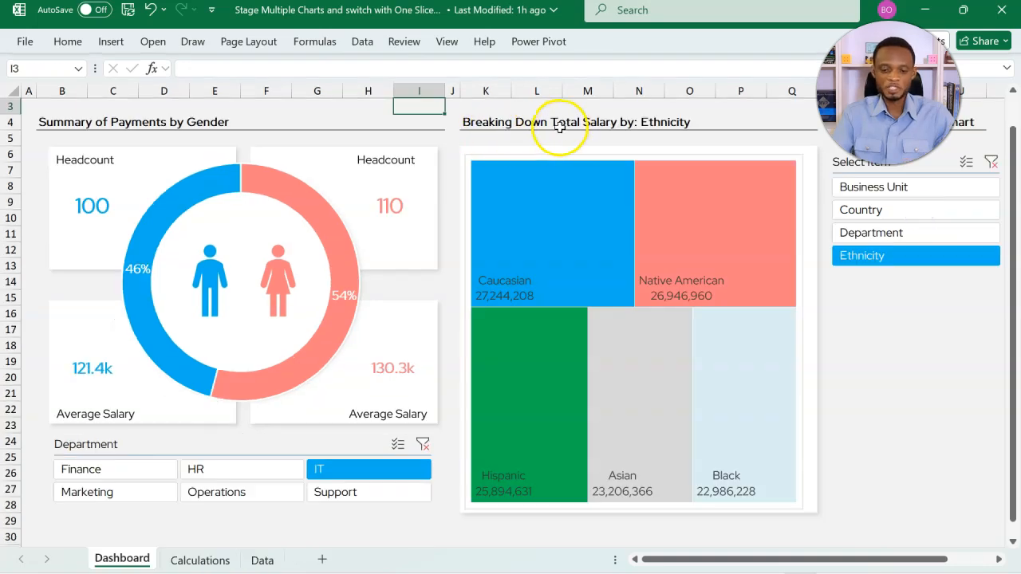
In the finished example dashboard, set the Select Item slicer to Business Unit, Country and Department, then clear it to compare the chart title.
left_click(914, 190)
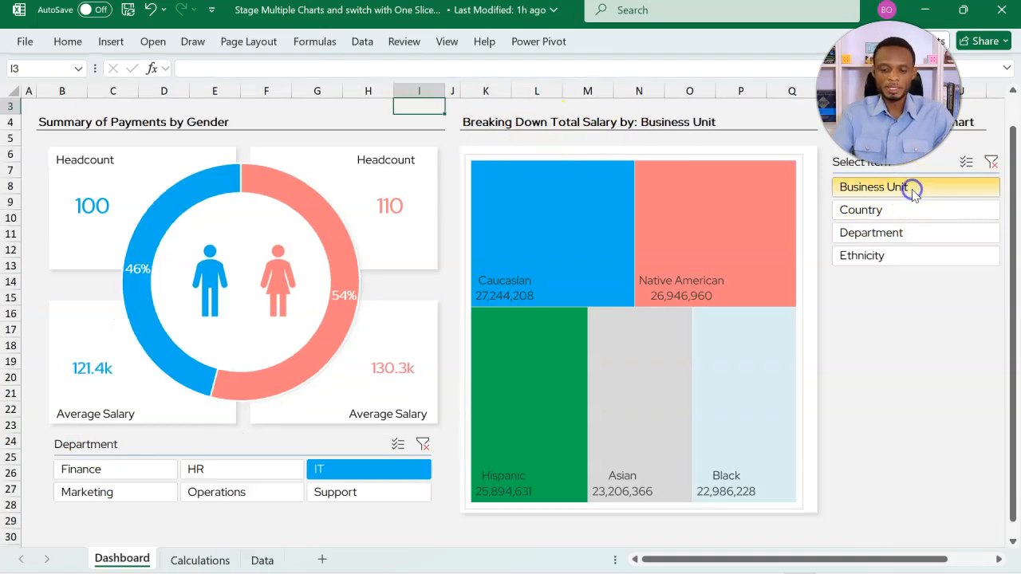
left_click(912, 209)
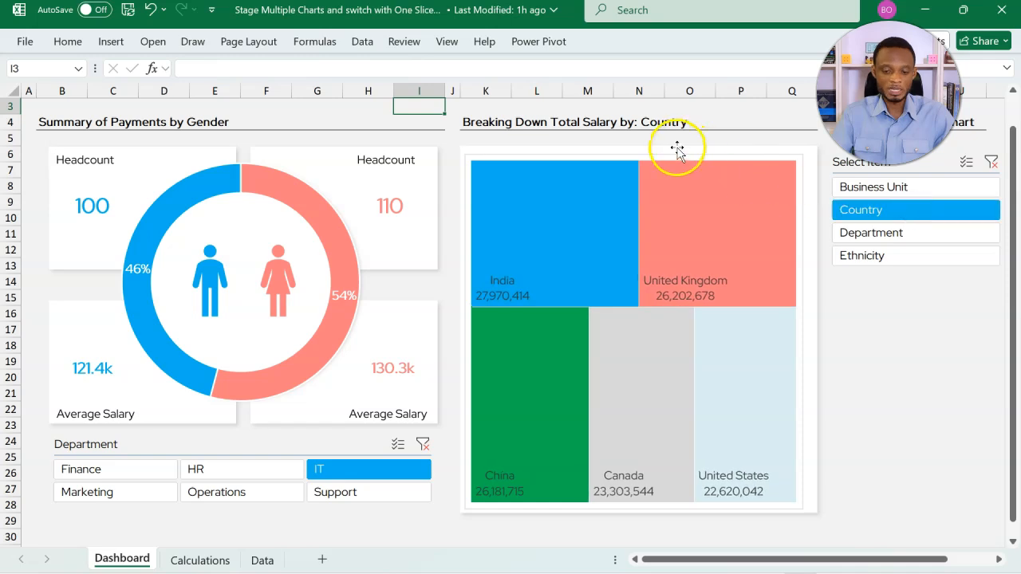
left_click(868, 231)
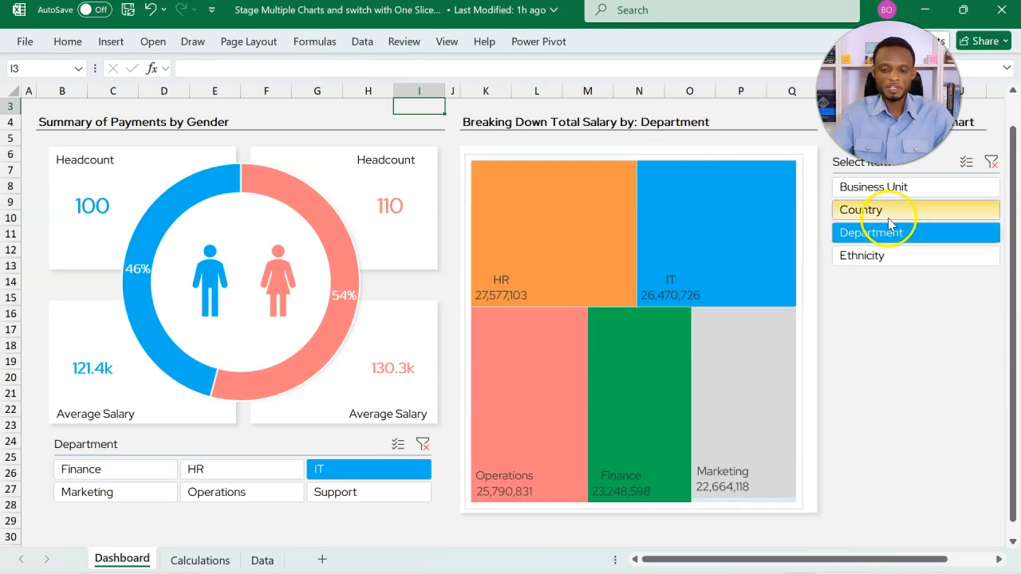
left_click(991, 163)
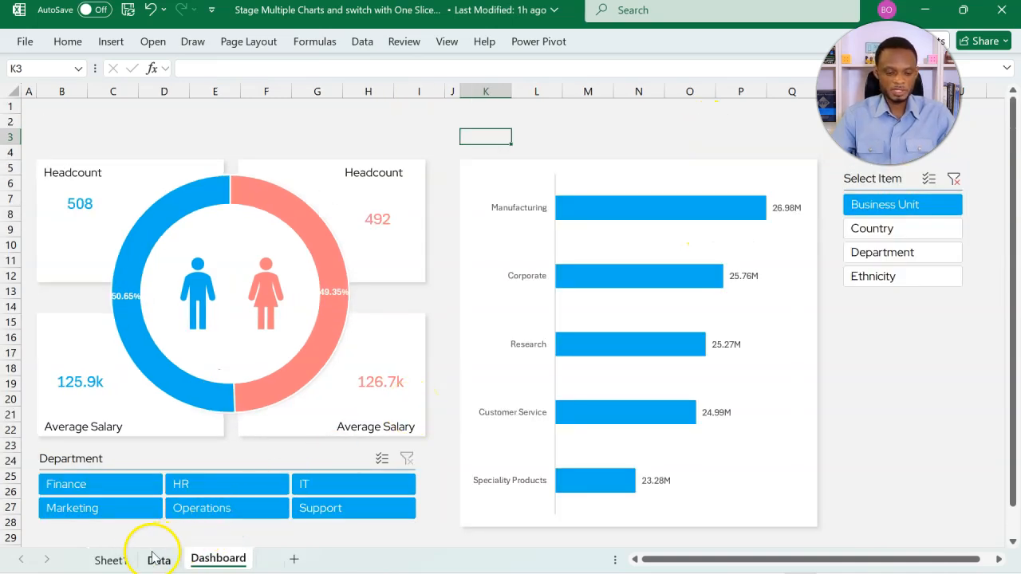
Clear the Select Item slicer on the Dashboard sheet and check how the helper formulas on Sheet1 respond.
left_click(127, 562)
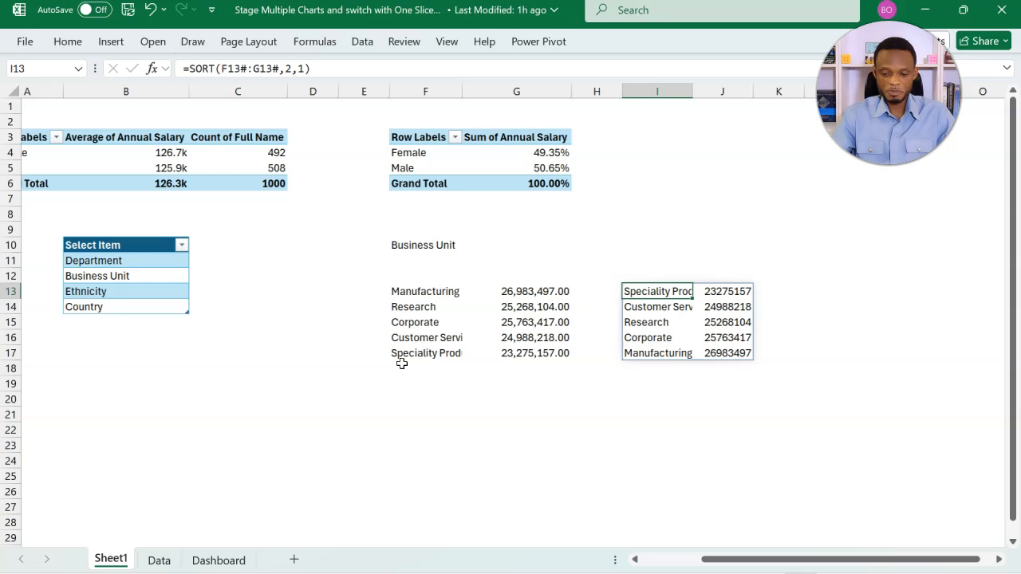
scroll(401, 363, "left", 1)
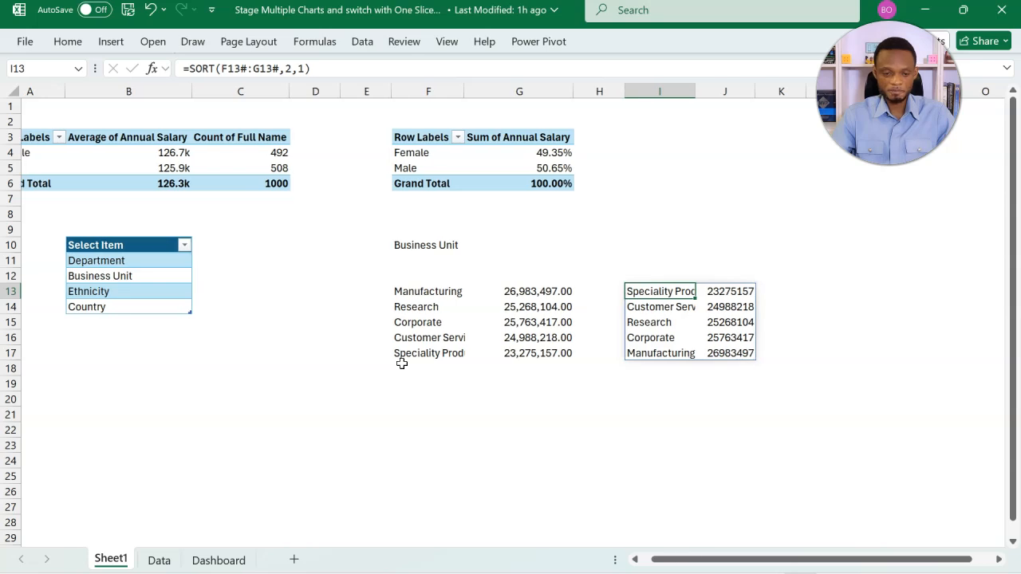
left_click(219, 560)
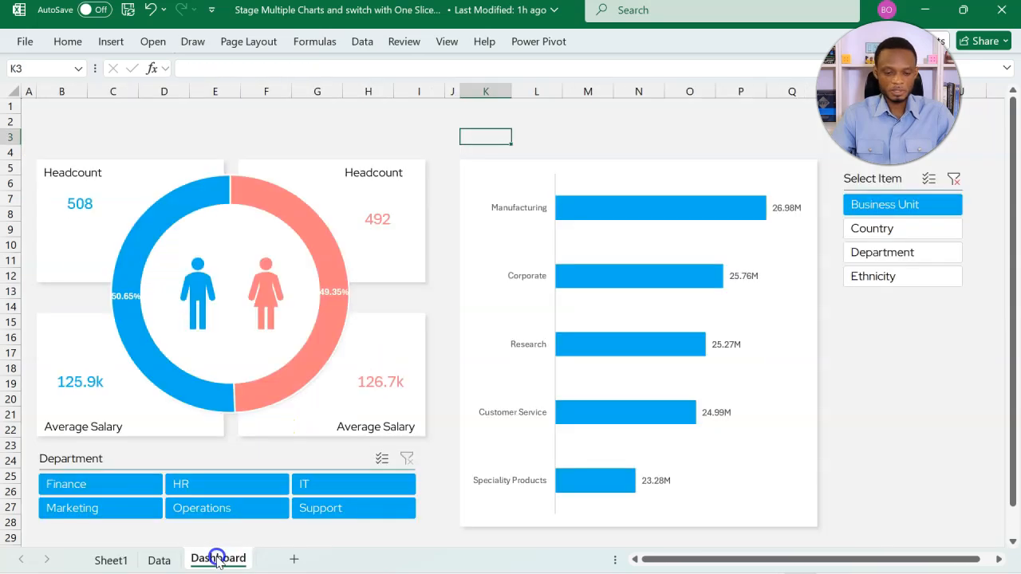
left_click(955, 179)
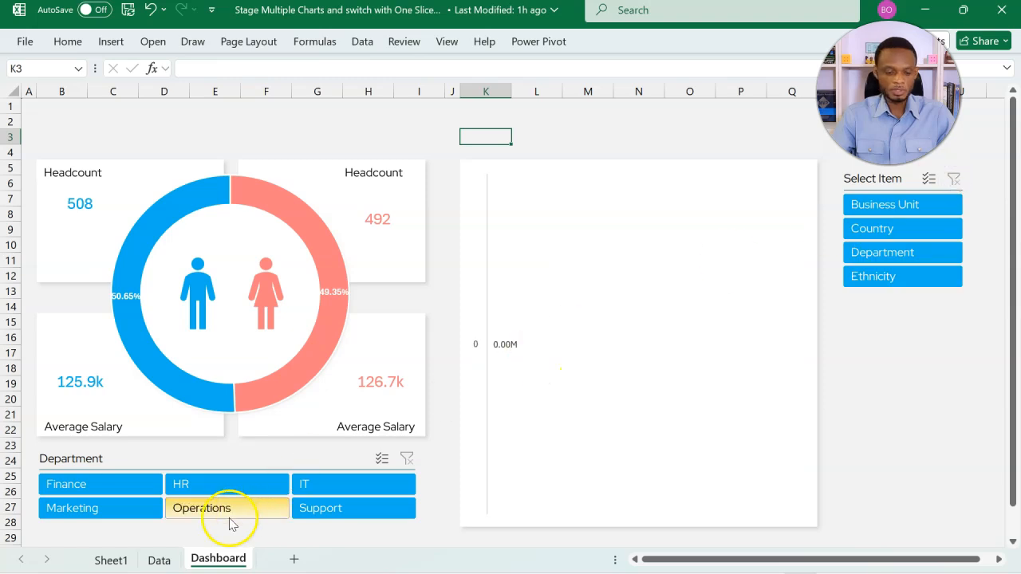
left_click(132, 559)
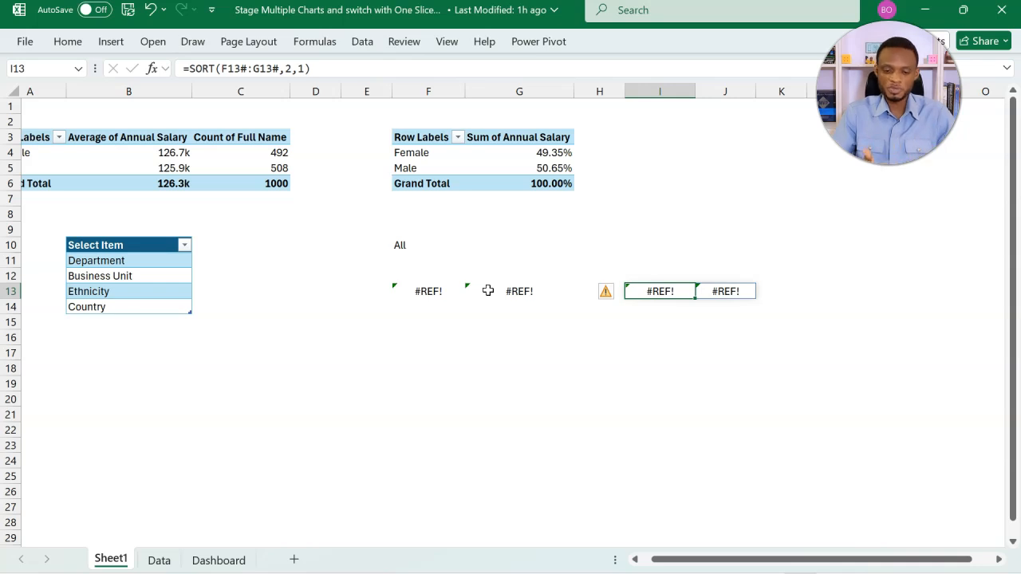
Wrap the CUBERANKEDMEMBER formula in Sheet1 cell F10 in an IF that returns "Select Item" when the member equals "All".
left_click(401, 240)
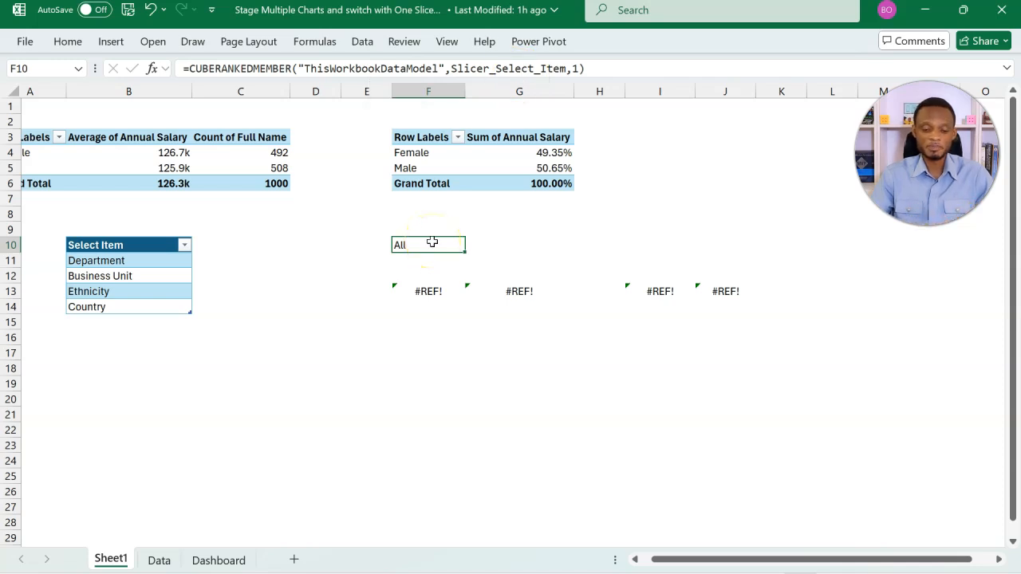
left_click(1006, 71)
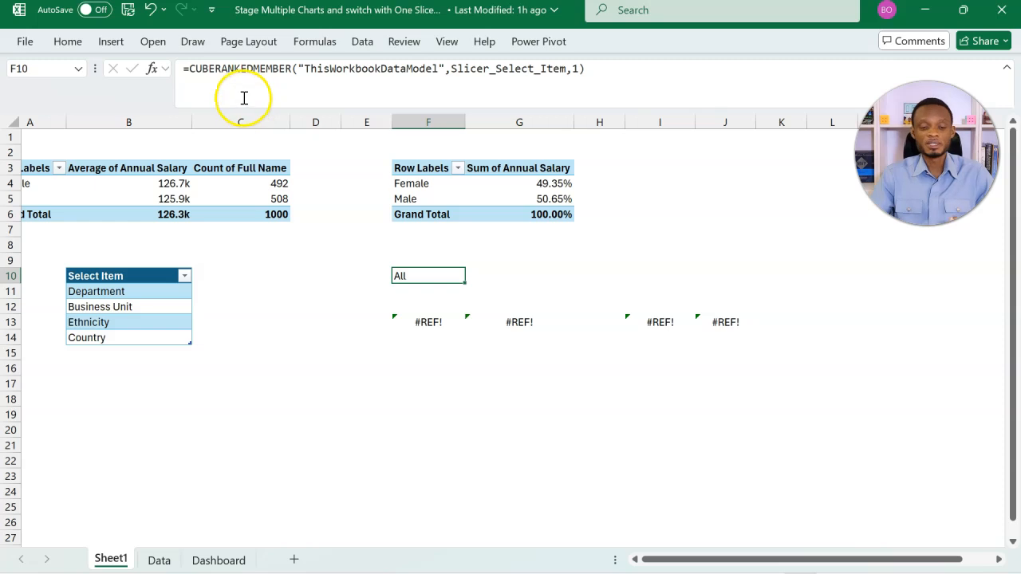
left_click(189, 68)
type("IF(")
left_click(626, 70)
type("=\"A")
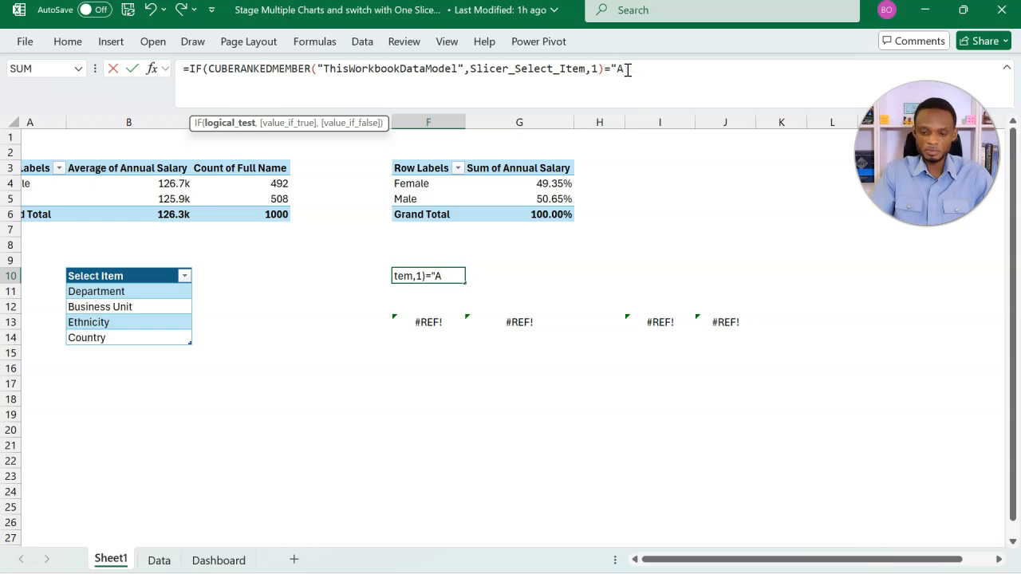
type("ll\", ")
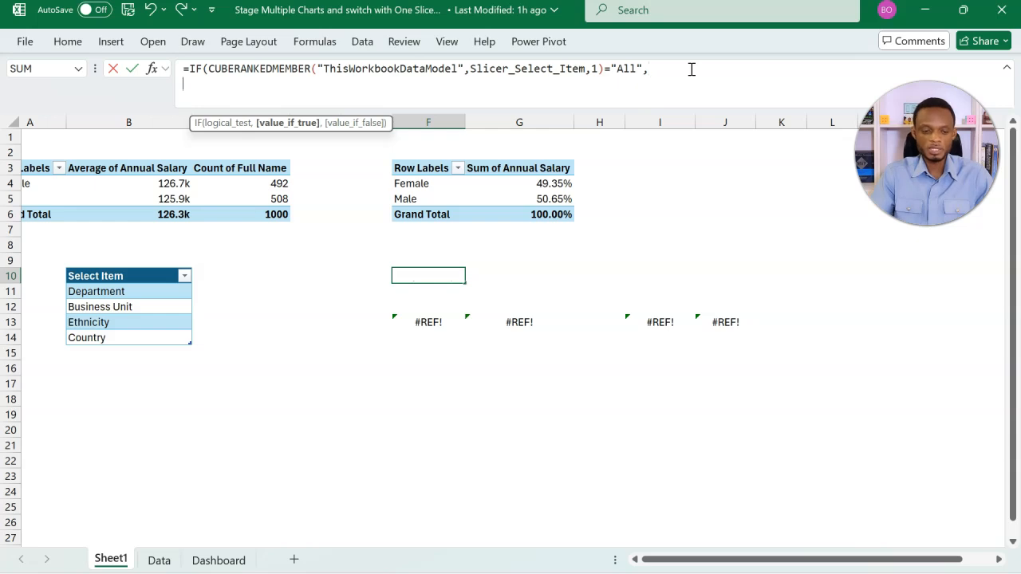
type("\"Select ")
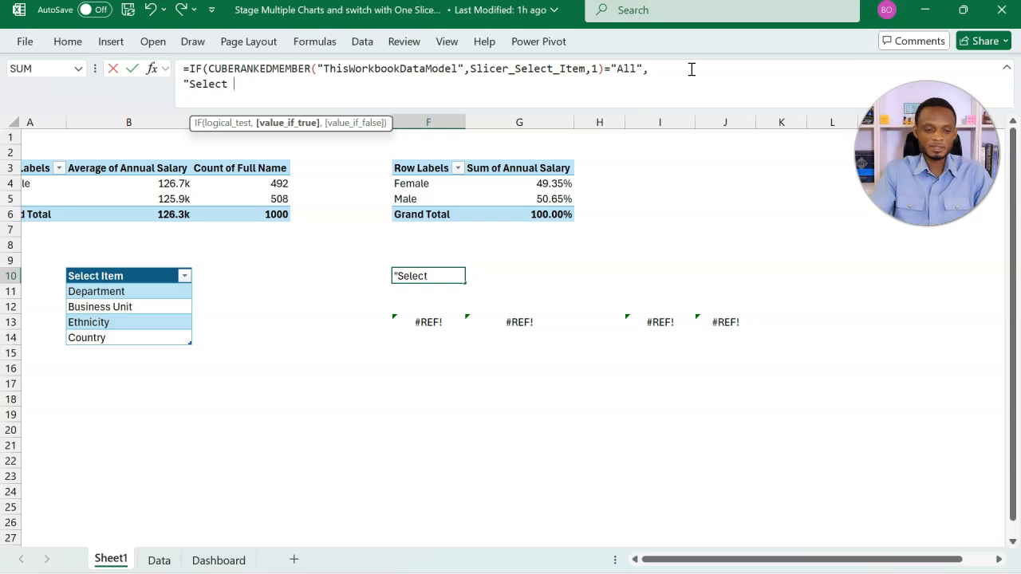
type("Item")
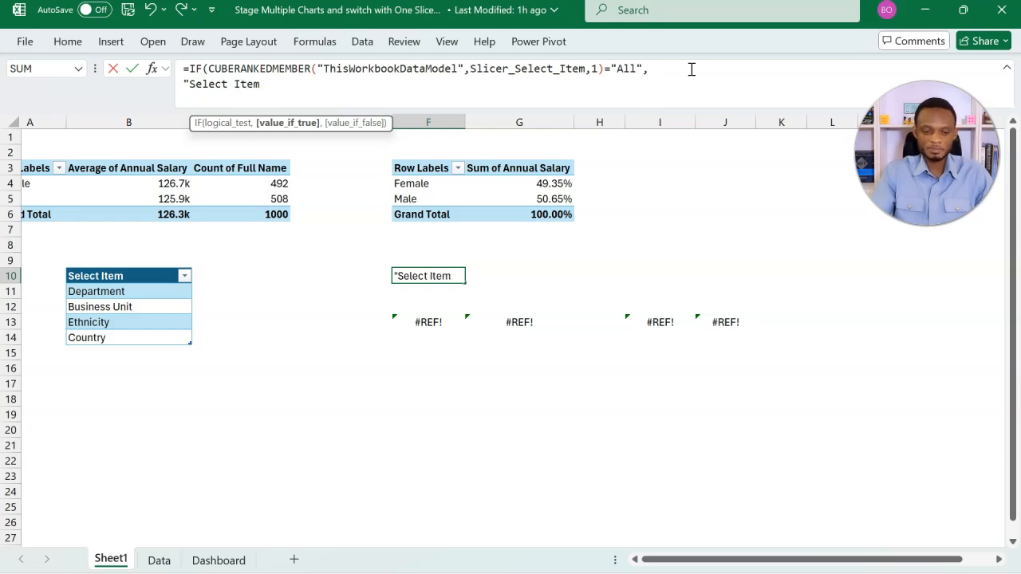
type("\",")
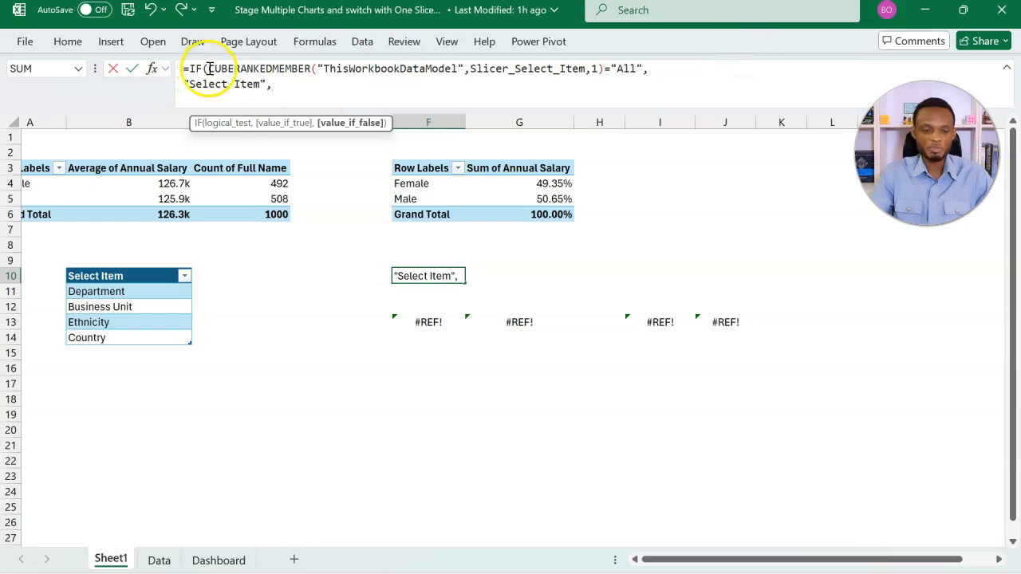
Reuse the CUBERANKEDMEMBER expression as the IF formula's false value and enter the completed formula in F10.
left_click_drag(209, 70, 604, 69)
key("ctrl+c")
left_click(569, 84)
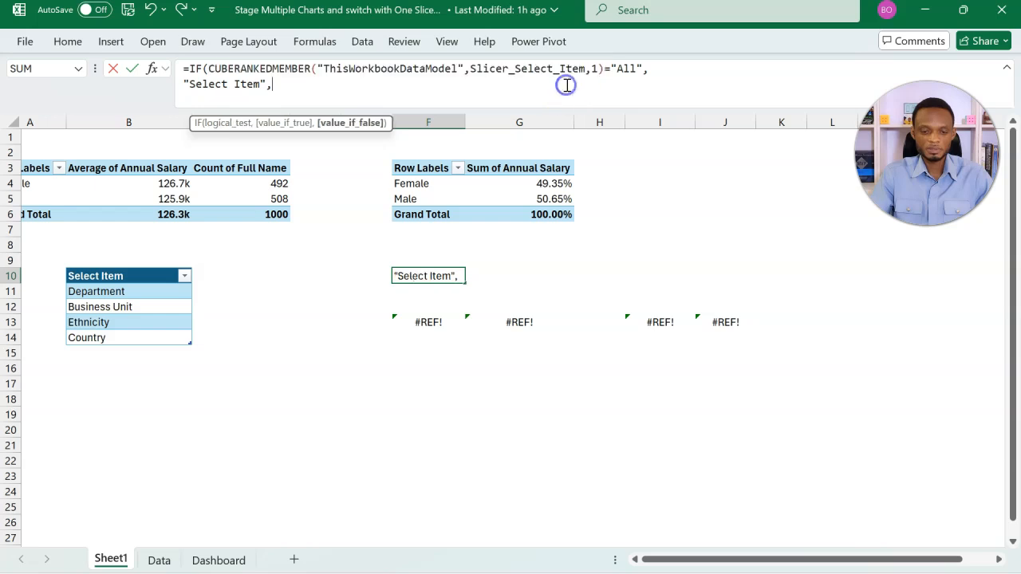
key("ctrl+v")
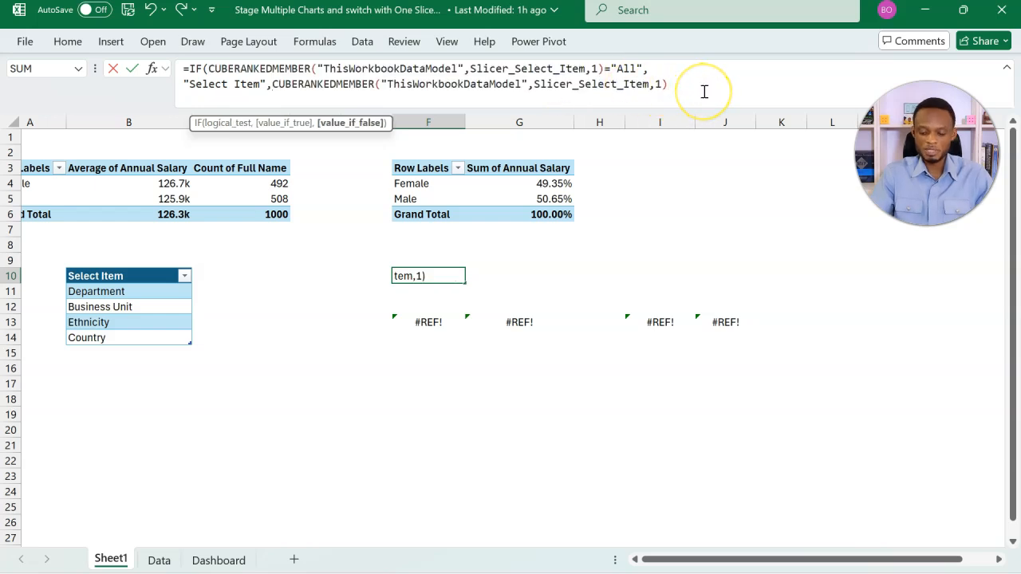
type(")")
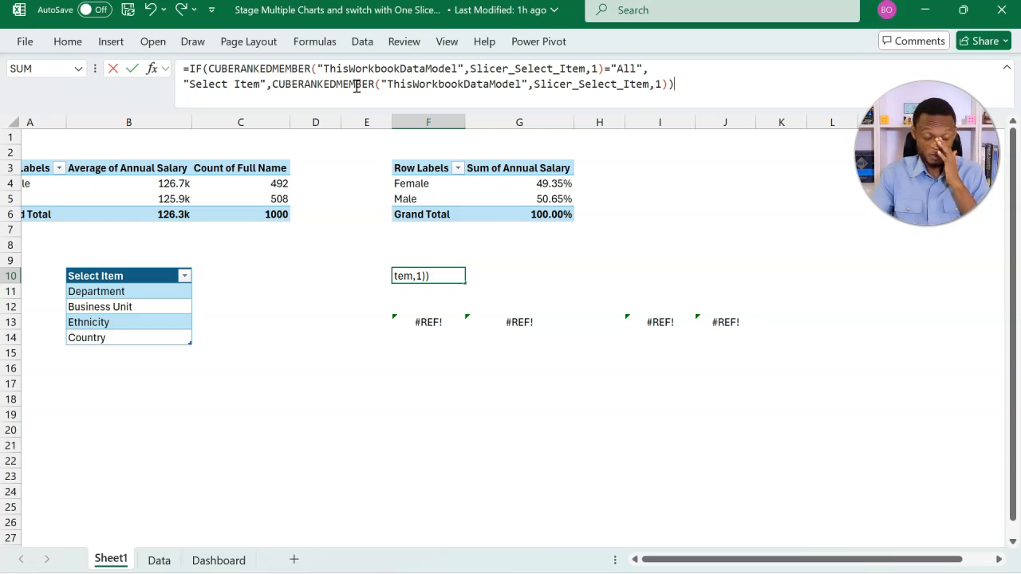
left_click(393, 85)
key("BackSpace")
key("Return")
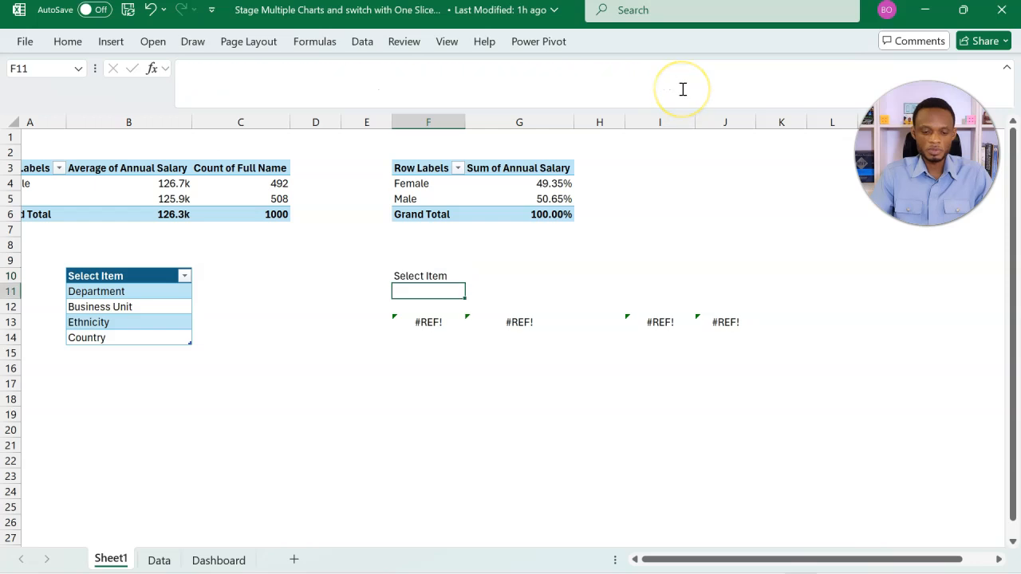
Rework the plain CUBERANKEDMEMBER formula in Sheet1 cell F10 as a LET formula that assigns the expression to the name x.
left_click(429, 276)
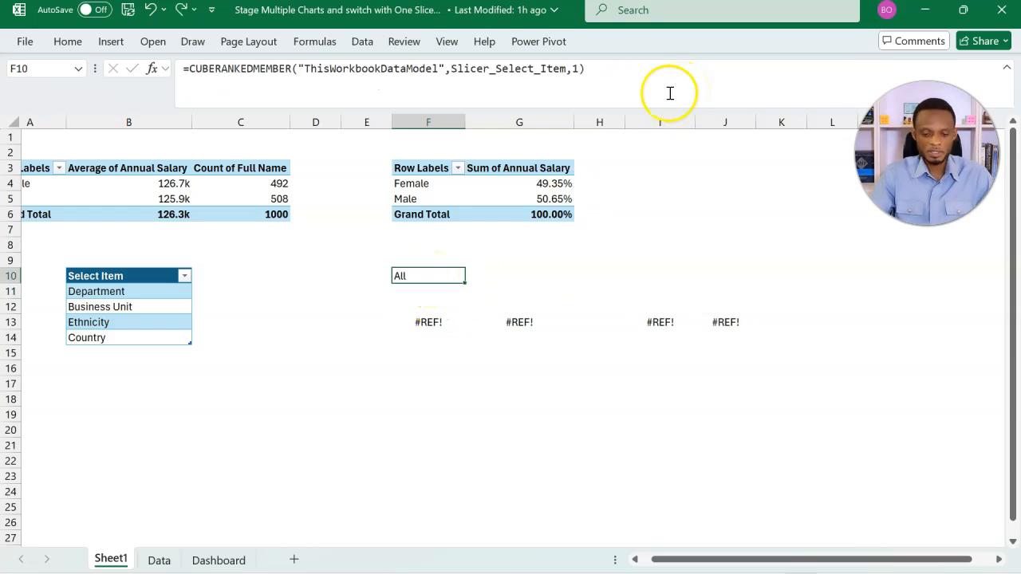
left_click(190, 70)
type("let(")
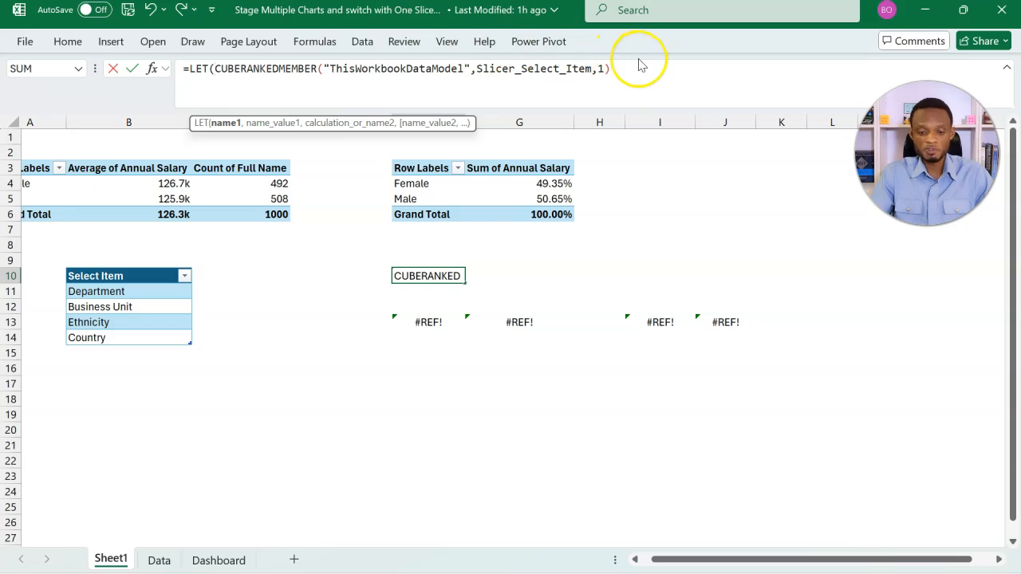
type("x")
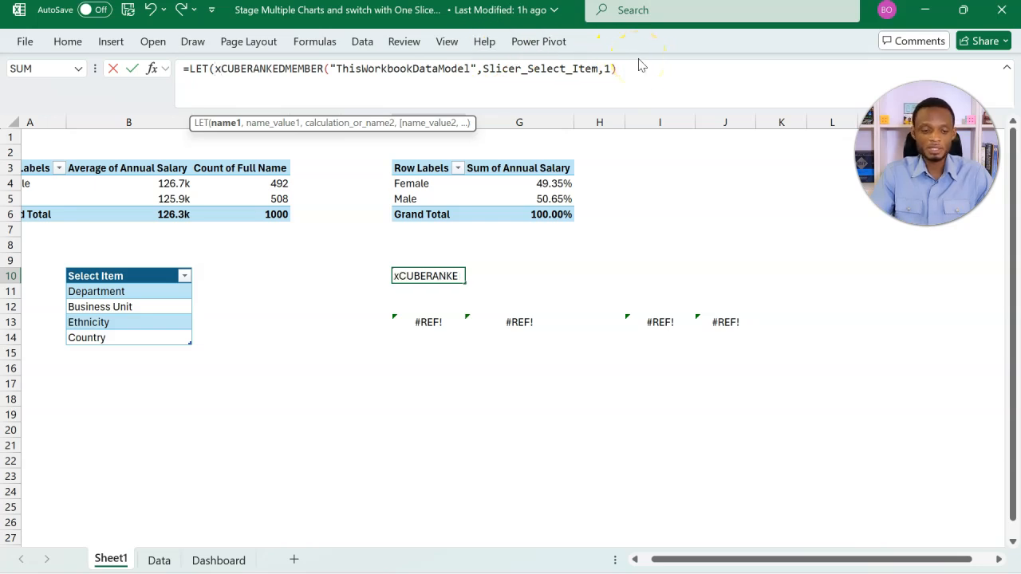
type(",")
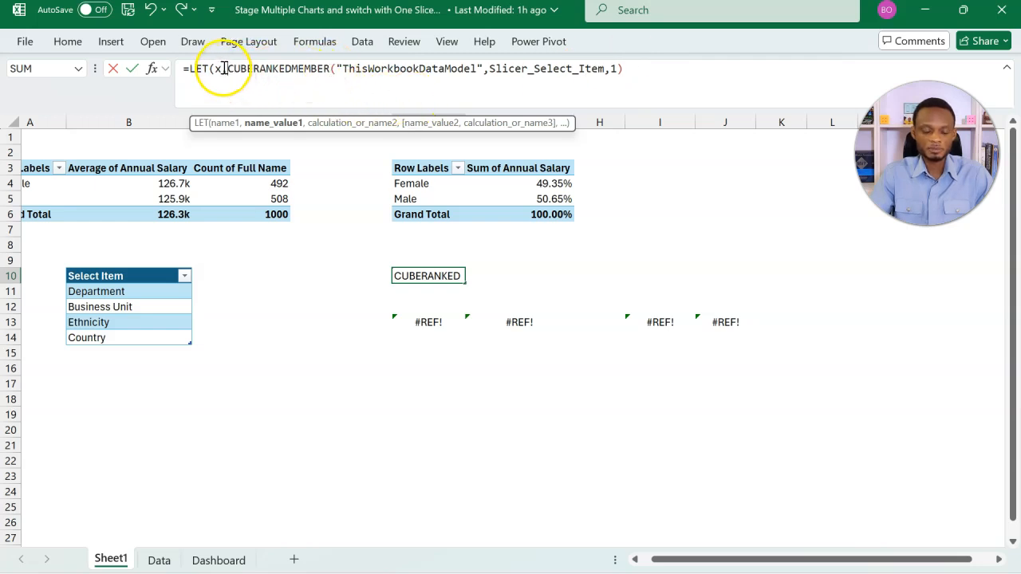
left_click_drag(226, 69, 641, 75)
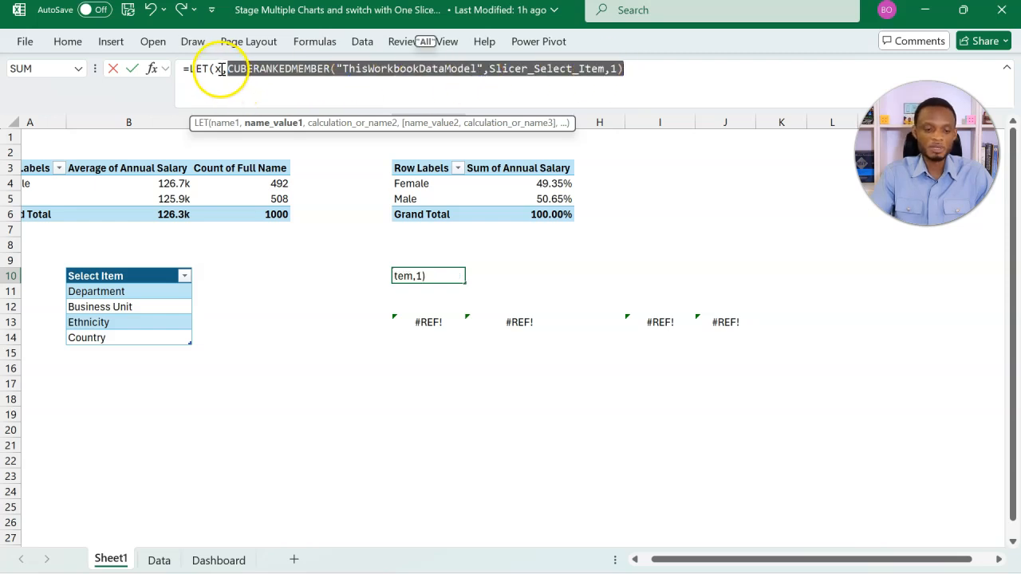
left_click(655, 67)
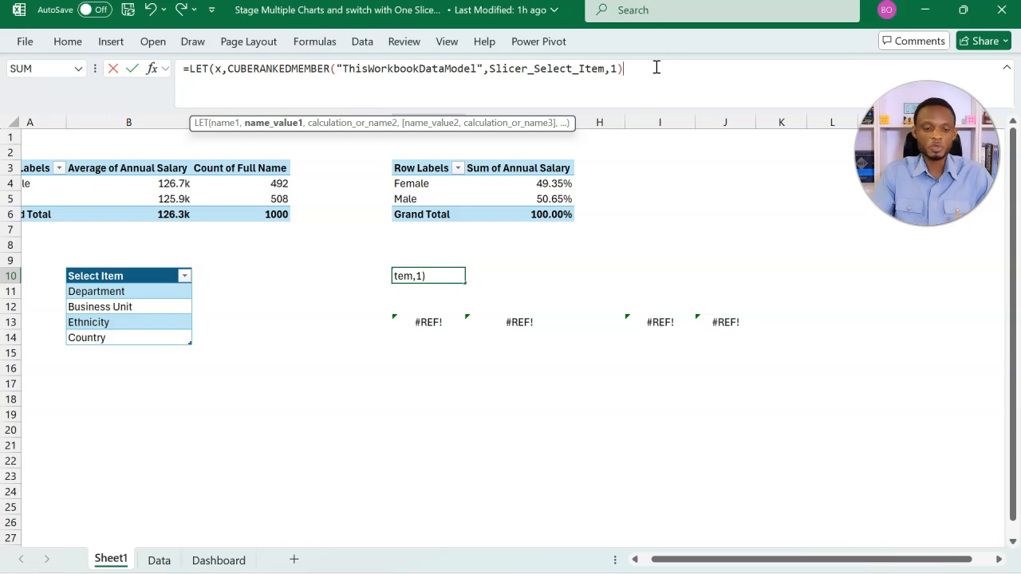
type(",")
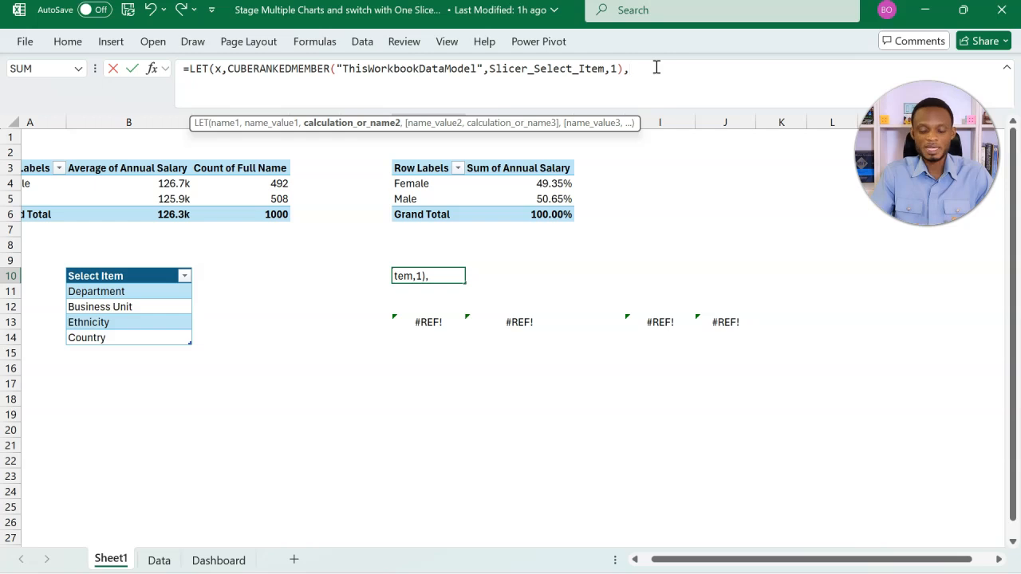
key("alt+Return")
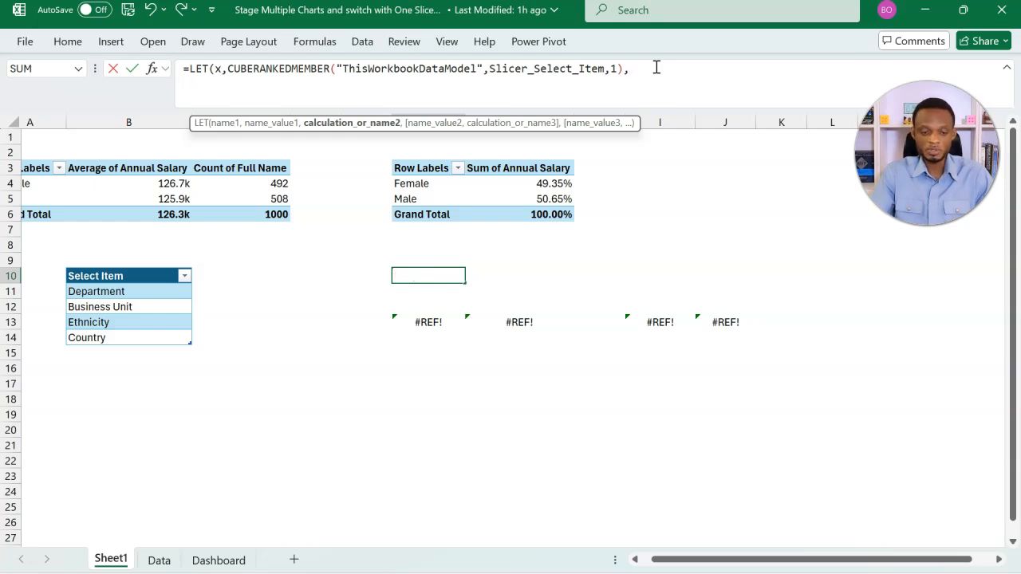
Complete the LET formula in F10 with IF(x="All","Select Item",x), enter it and review the finished formula in the cell.
type("IF(")
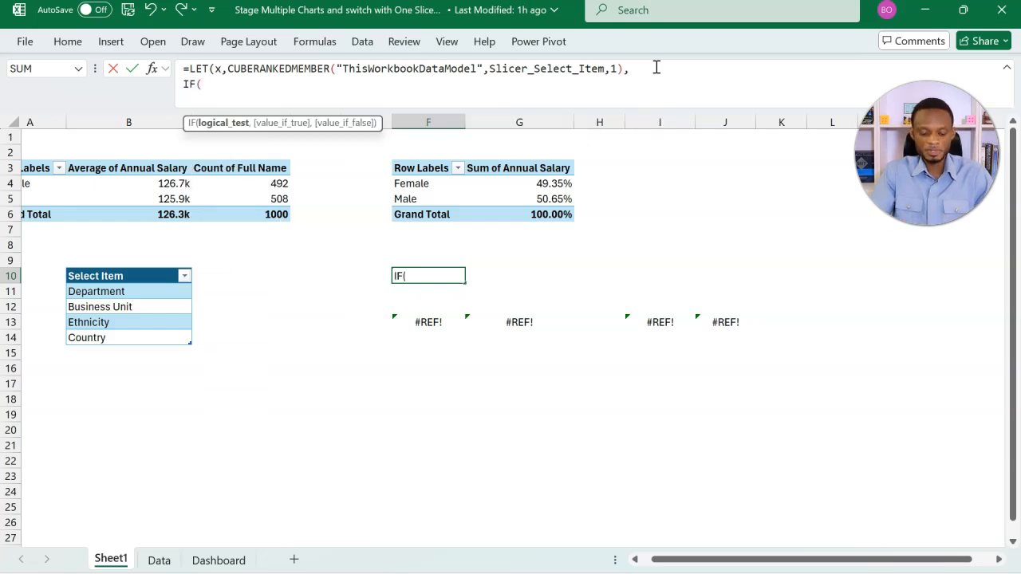
type("x=\"all")
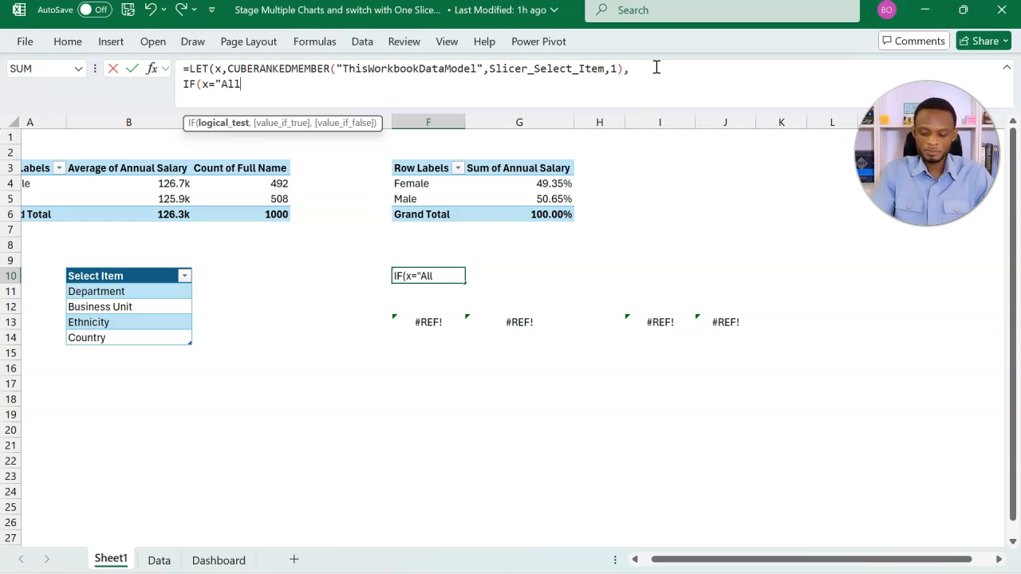
type("\",\"S")
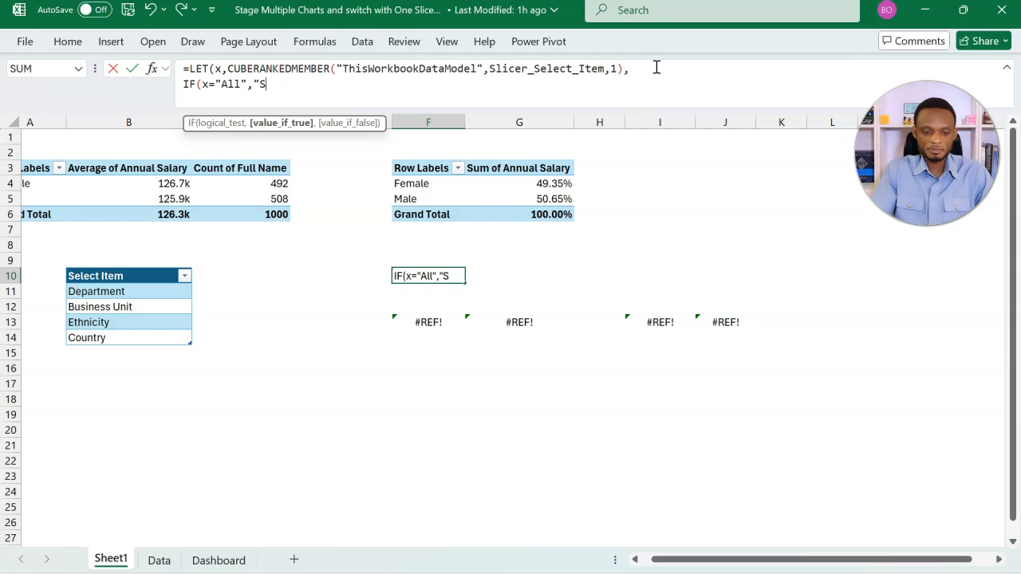
type("elect Item")
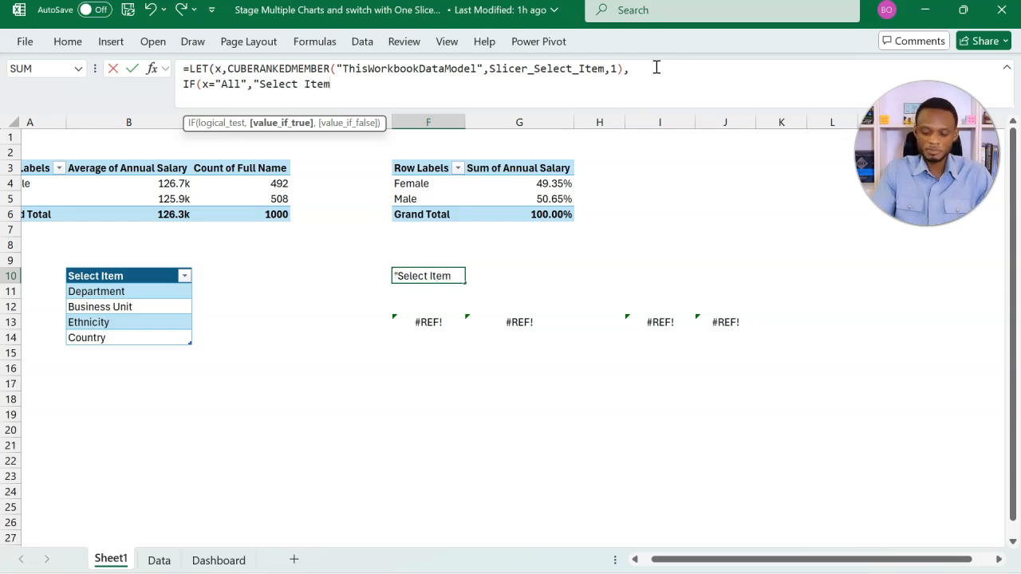
type("\",")
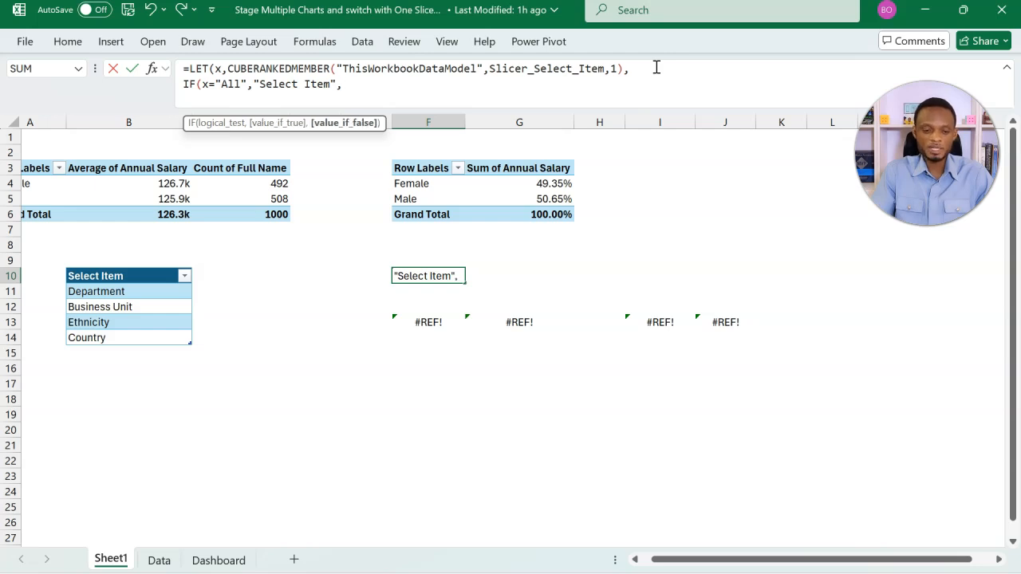
type("x")
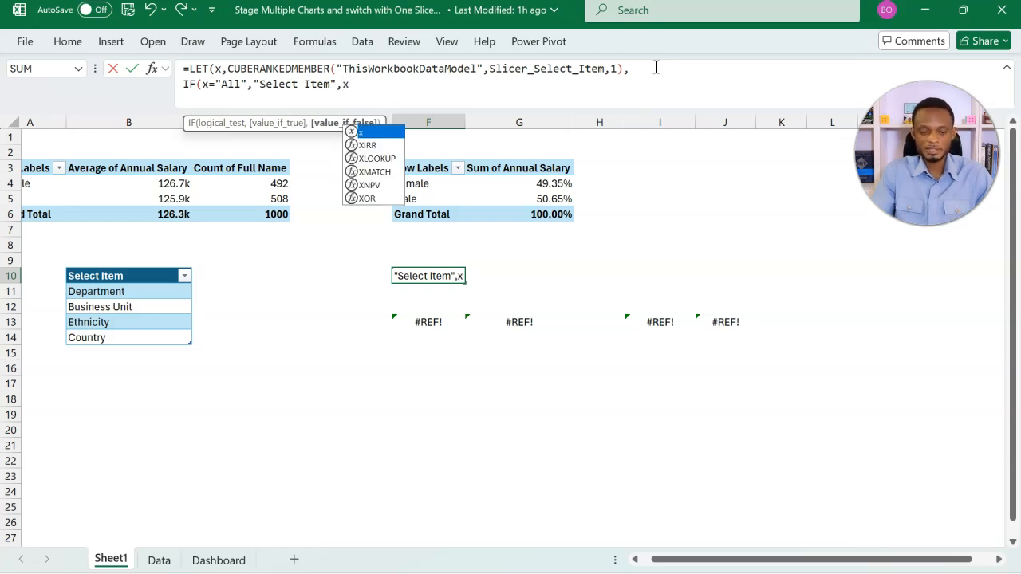
type("))")
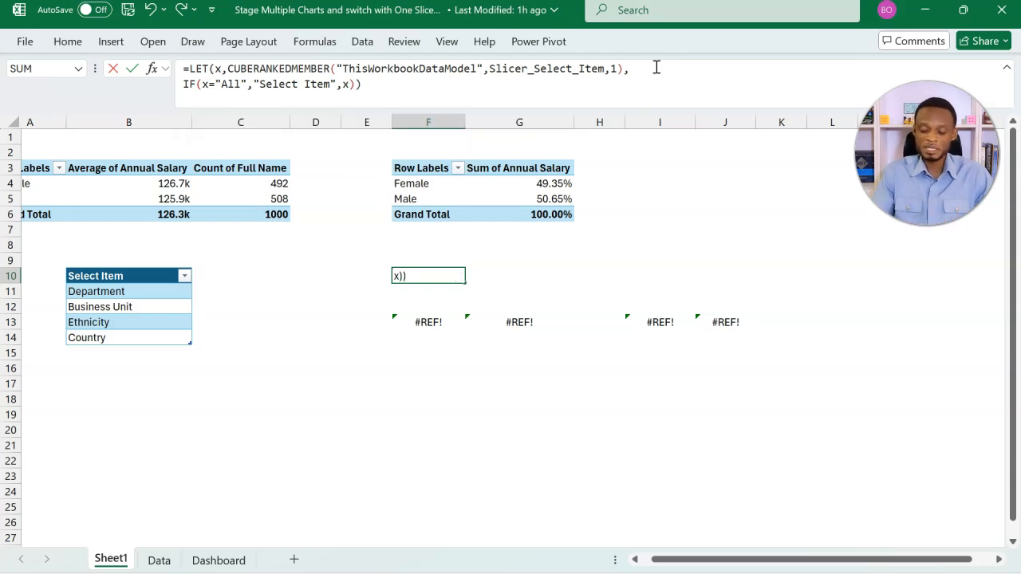
key("Return")
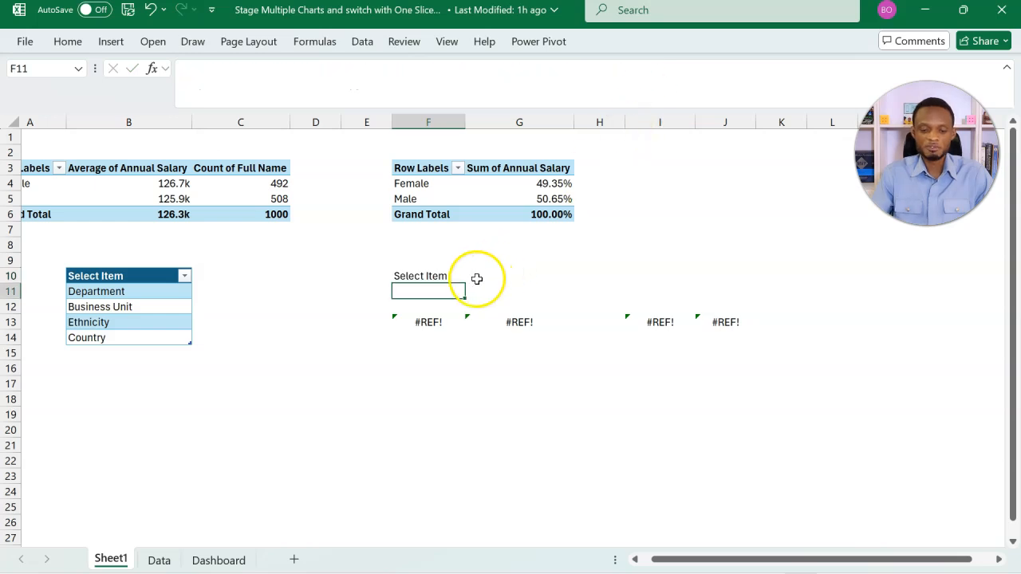
left_click(451, 276)
double_click(451, 276)
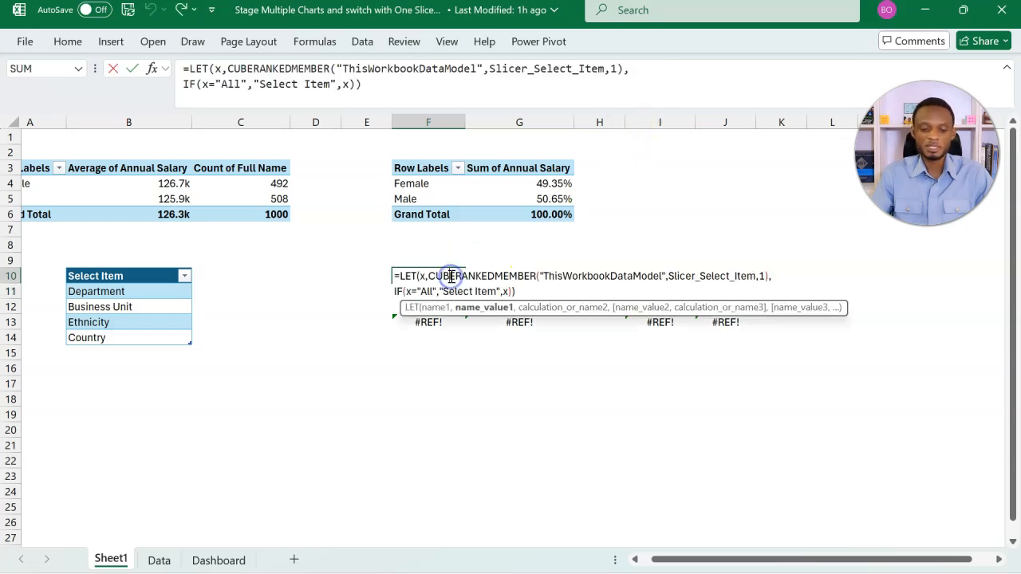
key("Return")
left_click(451, 276)
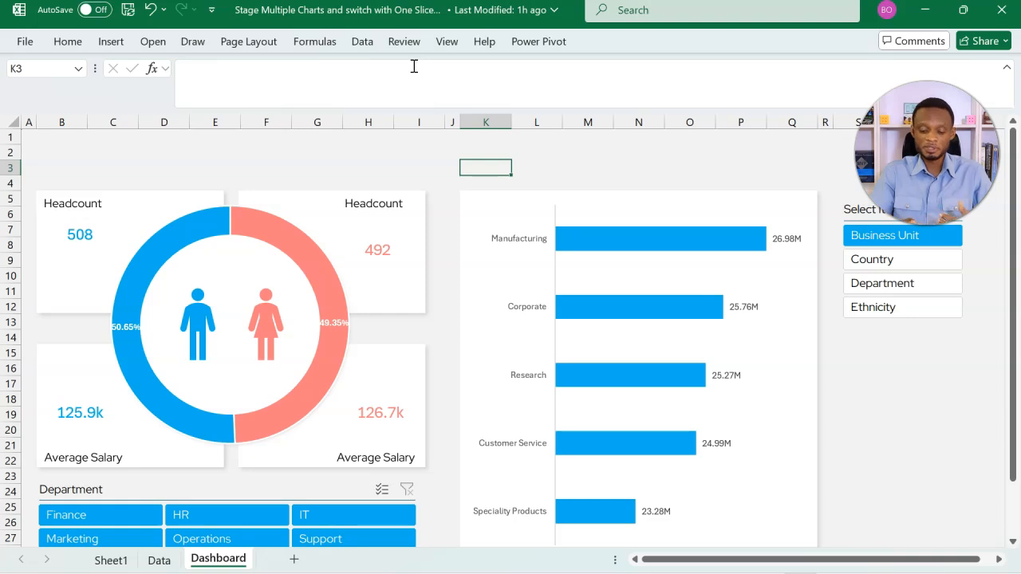
In Dashboard cell K3, write the chart heading as the text formula ="Breaking down Annual Salary by :".
type("Brea")
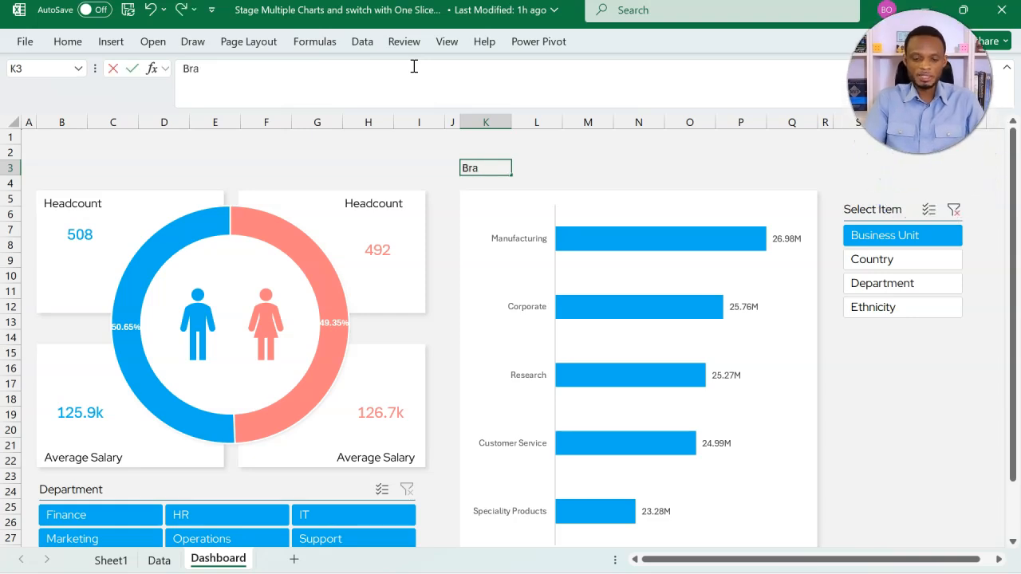
type("king down Annual Salary by:")
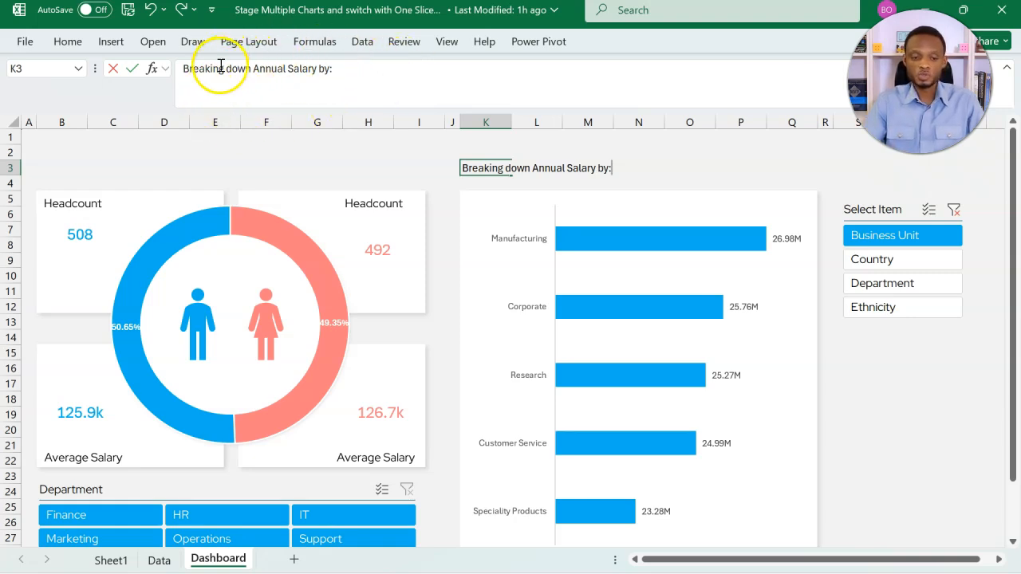
left_click(181, 69)
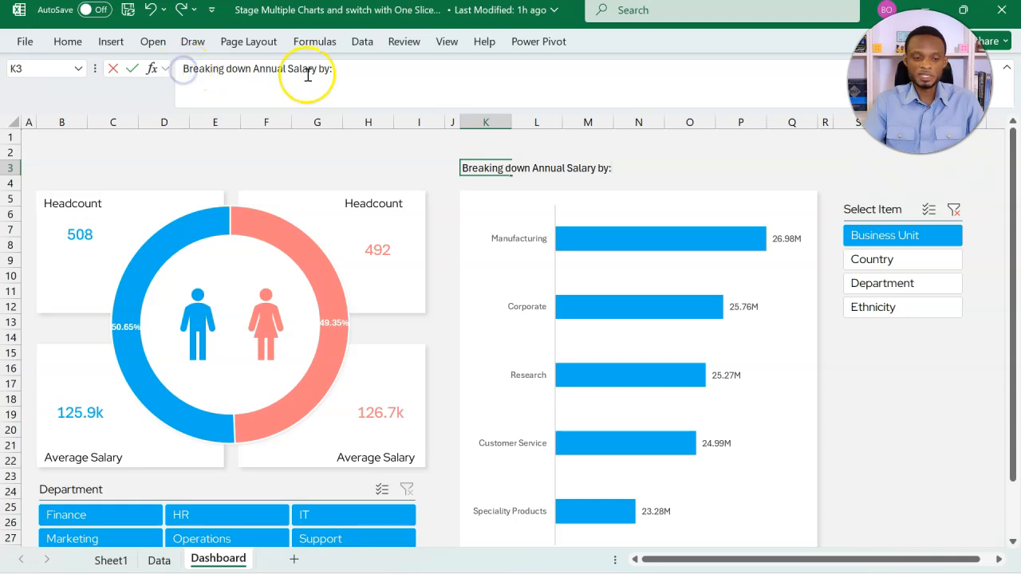
type("=")
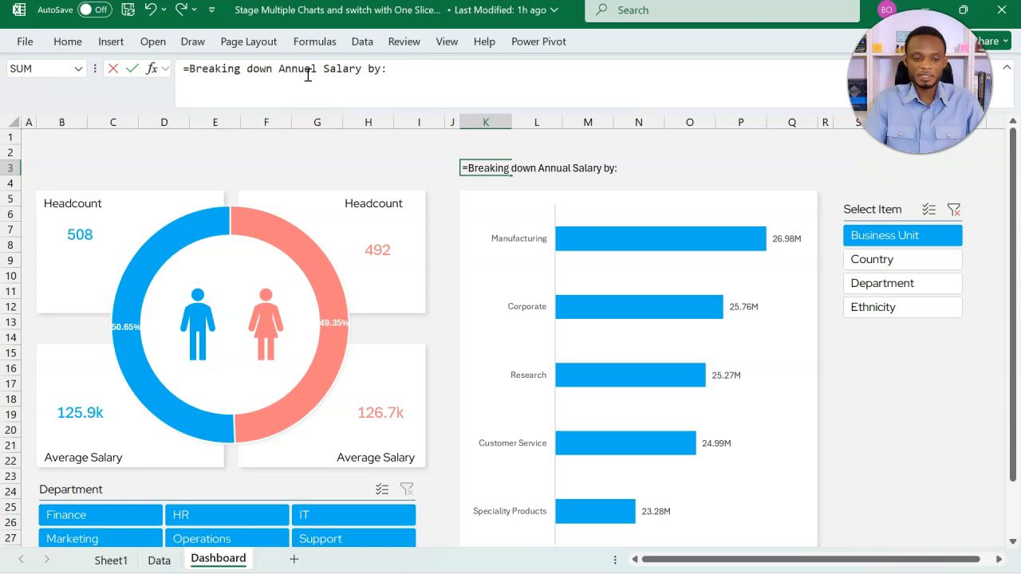
type("\"")
left_click(407, 70)
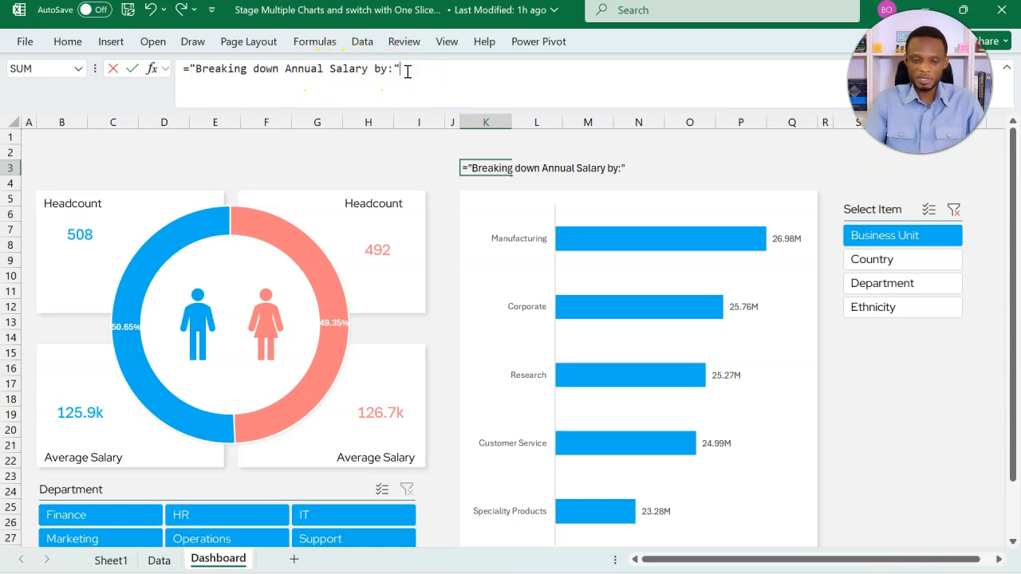
left_click(392, 70)
left_click(388, 71)
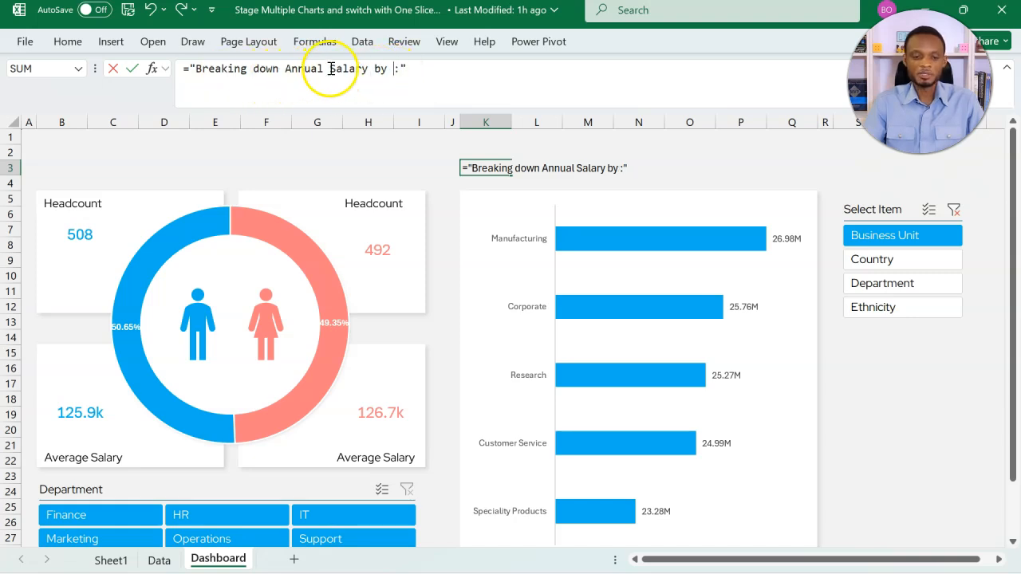
Append a reference to Sheet1!F10 to the heading formula in K3 with & and enter it.
left_click(418, 69)
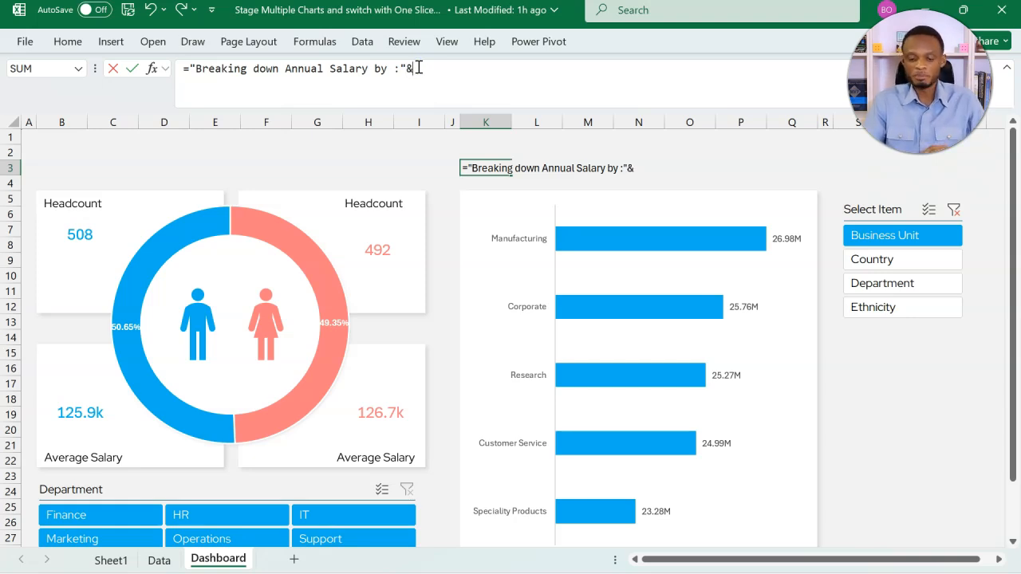
left_click(111, 561)
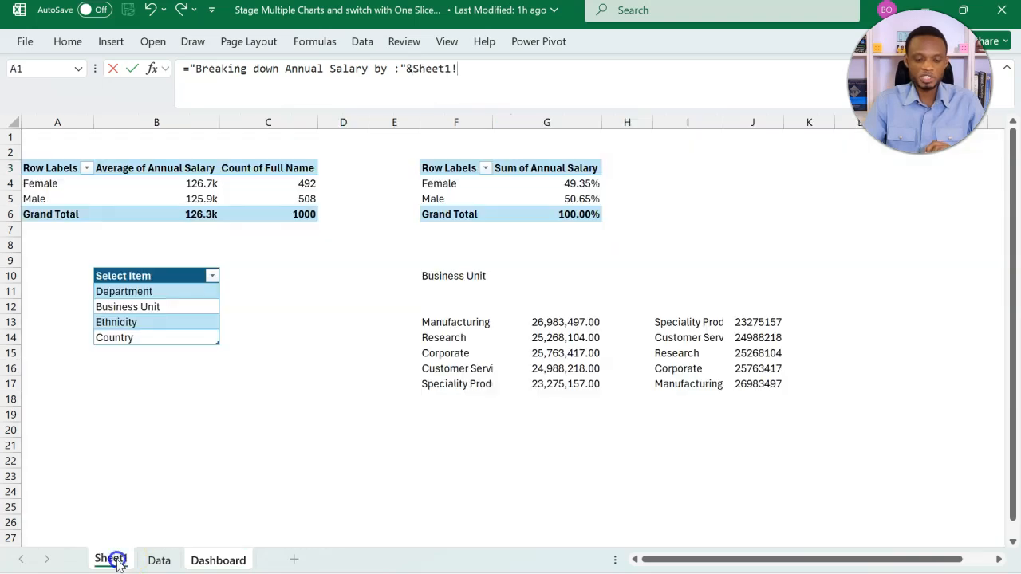
left_click(454, 278)
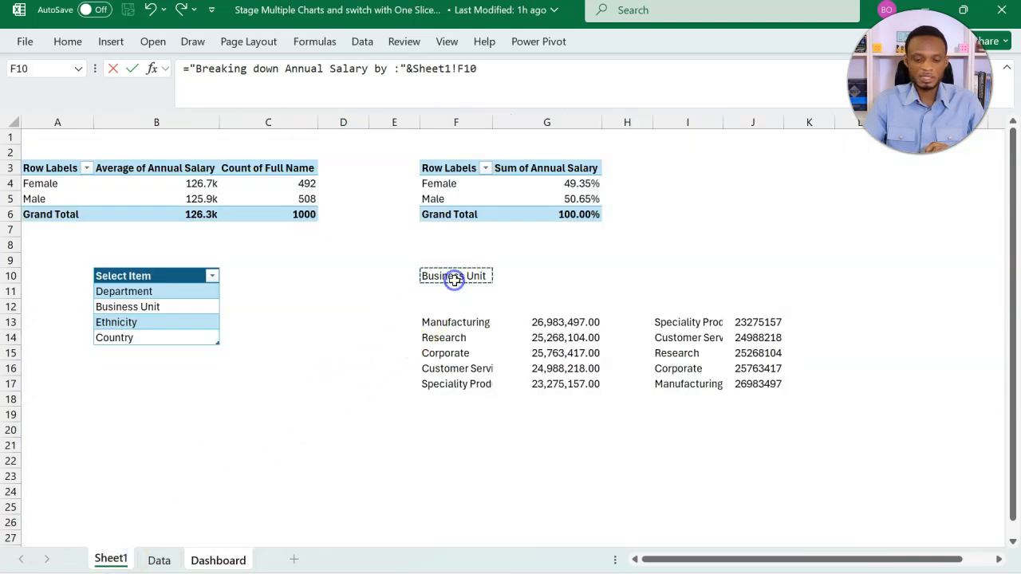
key("Return")
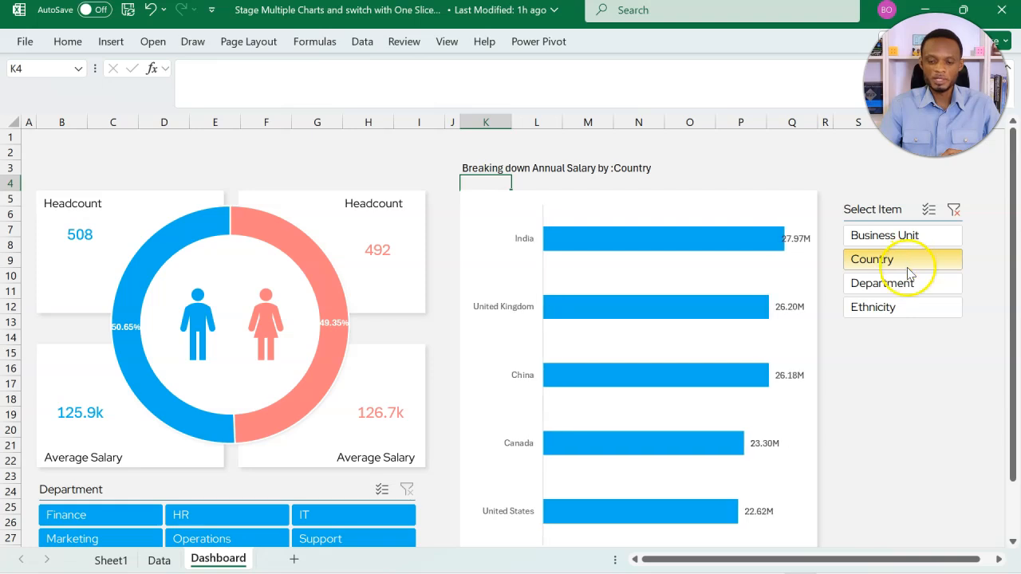
Test the heading by setting the Select Item slicer to Department and Ethnicity, clearing it, and choosing Business Unit and Country.
left_click(909, 284)
left_click(911, 306)
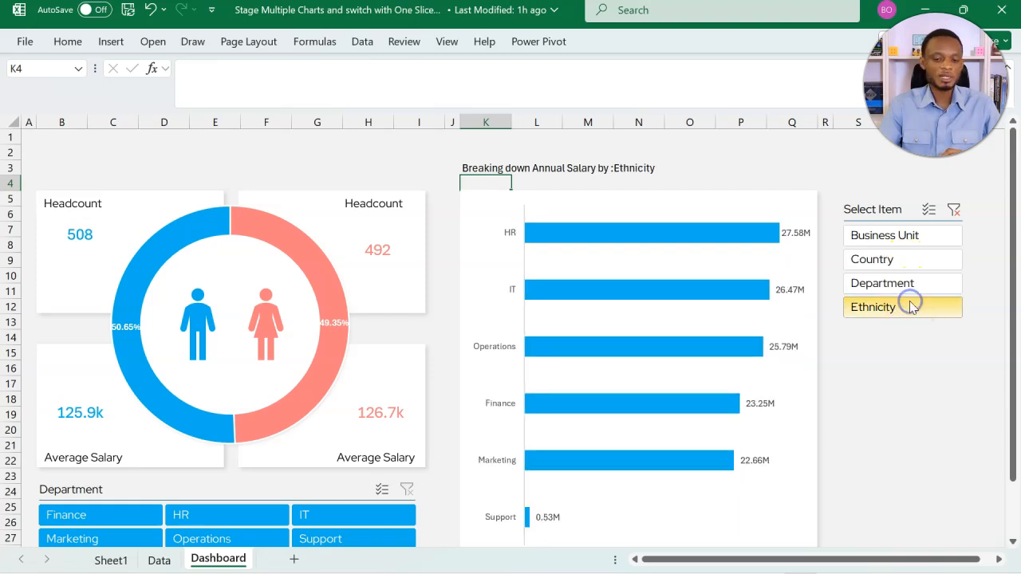
left_click(955, 211)
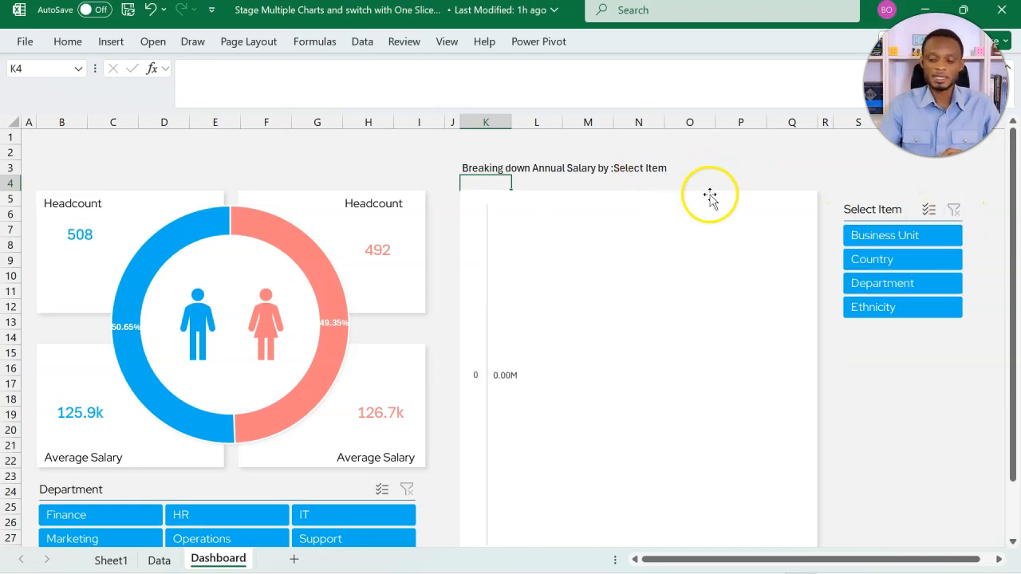
left_click(877, 237)
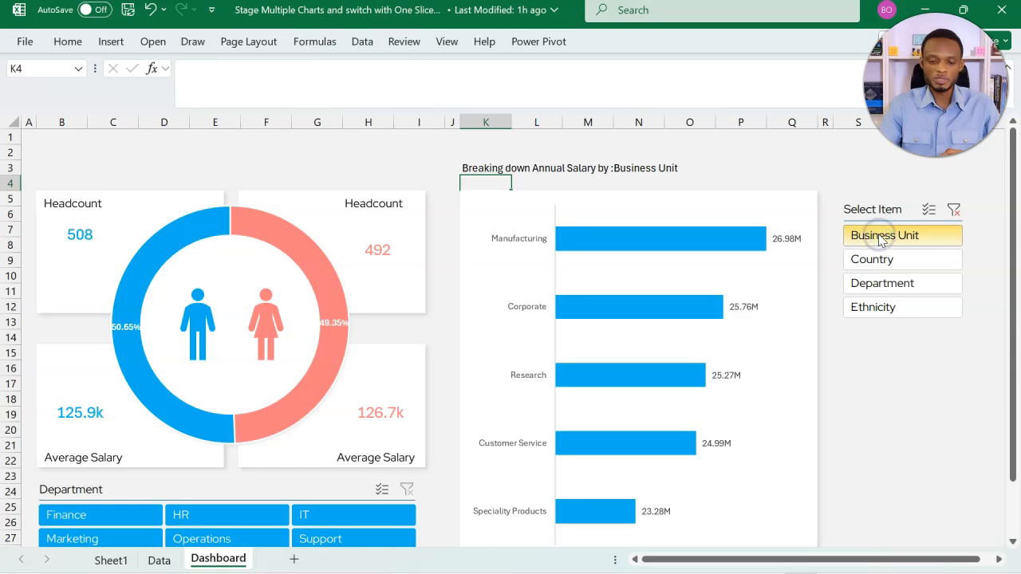
left_click(881, 259)
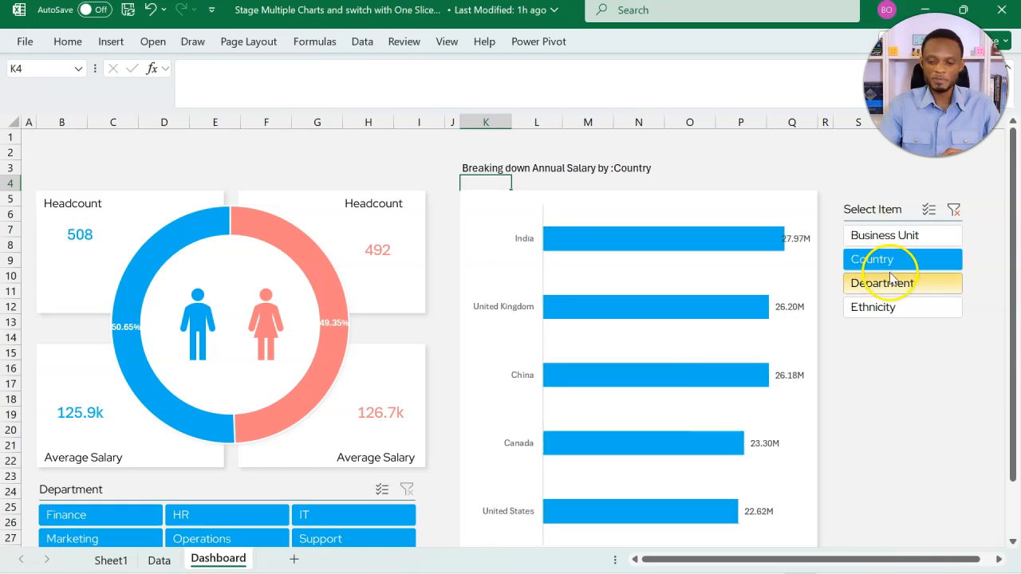
Change the annual salary bar chart on the Dashboard to a Treemap chart.
left_click(615, 209)
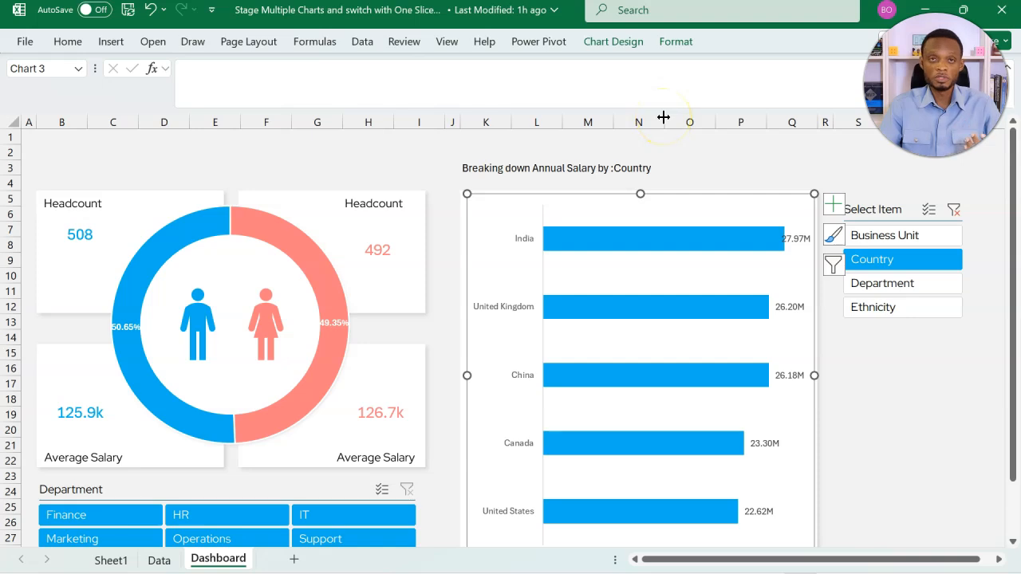
left_click(638, 45)
left_click(867, 93)
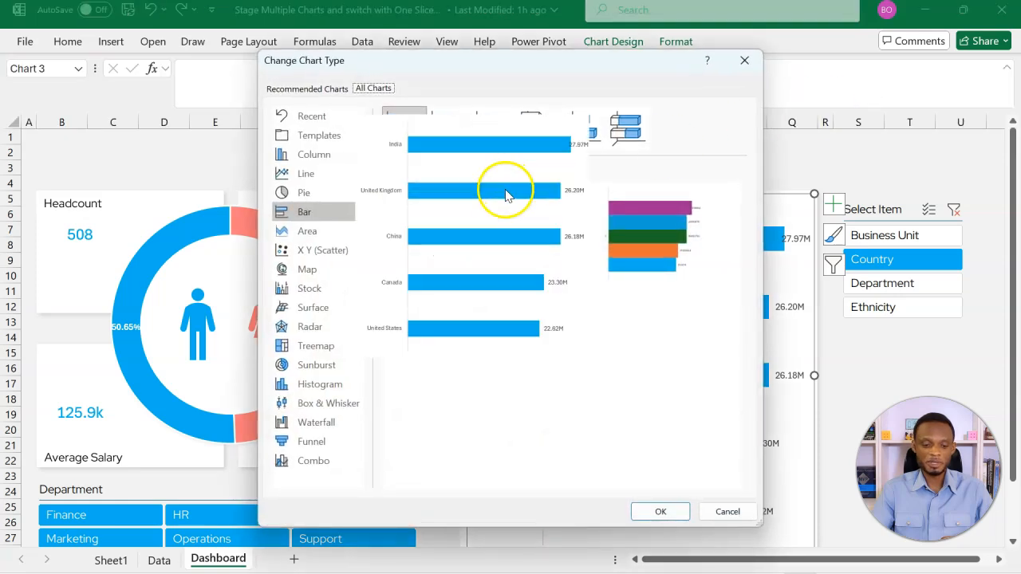
left_click(323, 348)
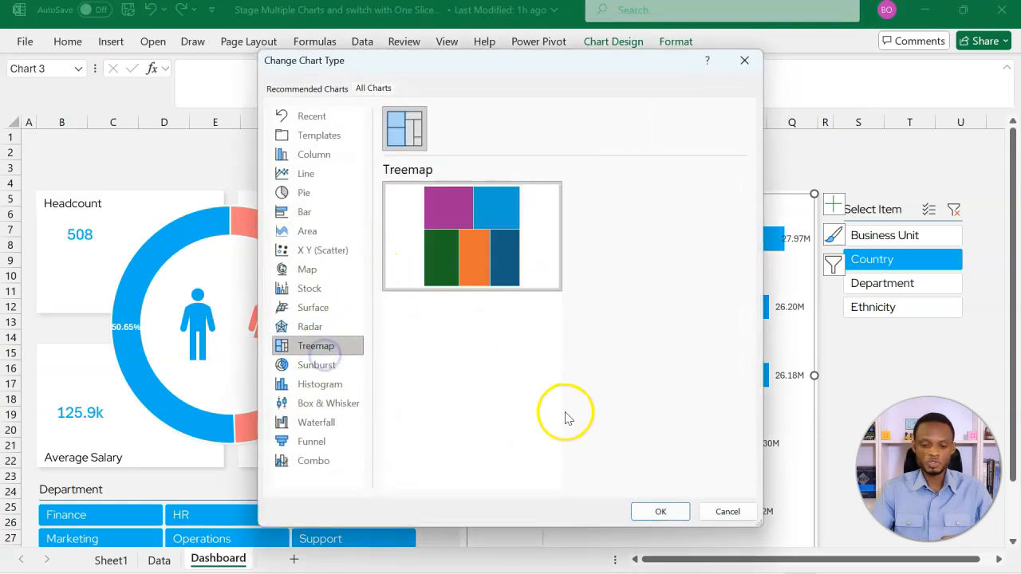
left_click(654, 510)
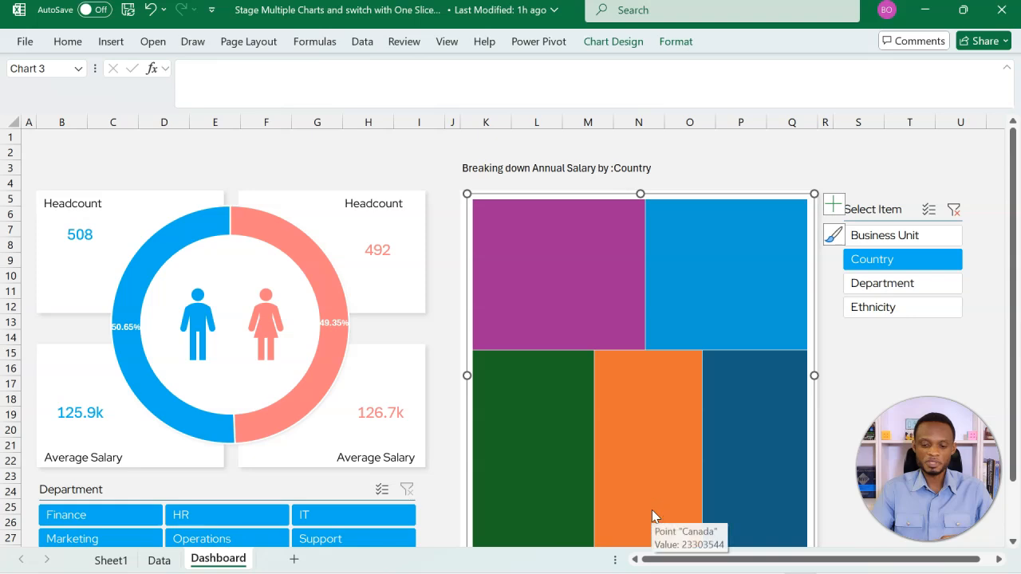
Add data labels to the treemap showing category name and value, separated by a new line.
left_click(833, 206)
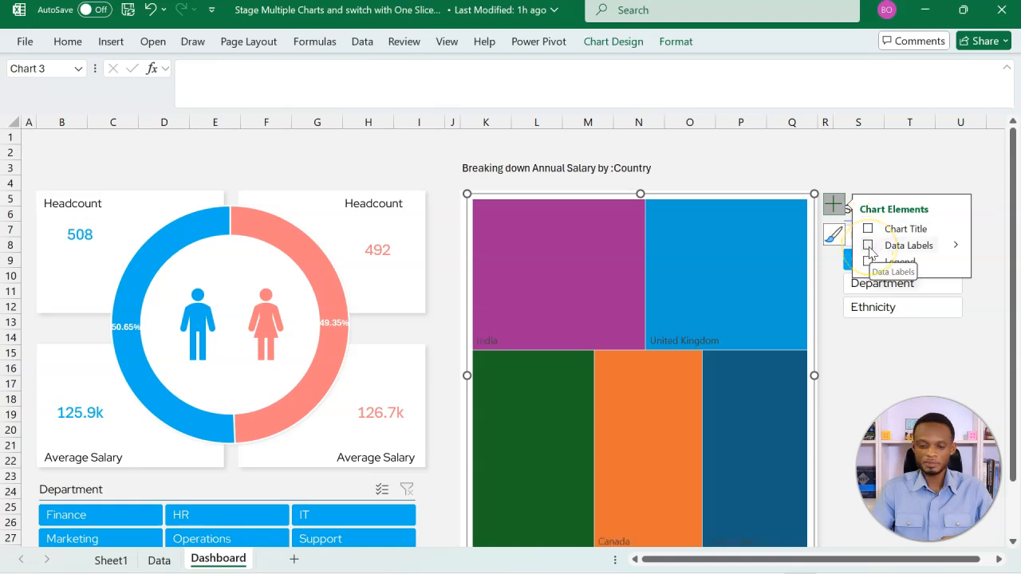
left_click(955, 245)
left_click(813, 289)
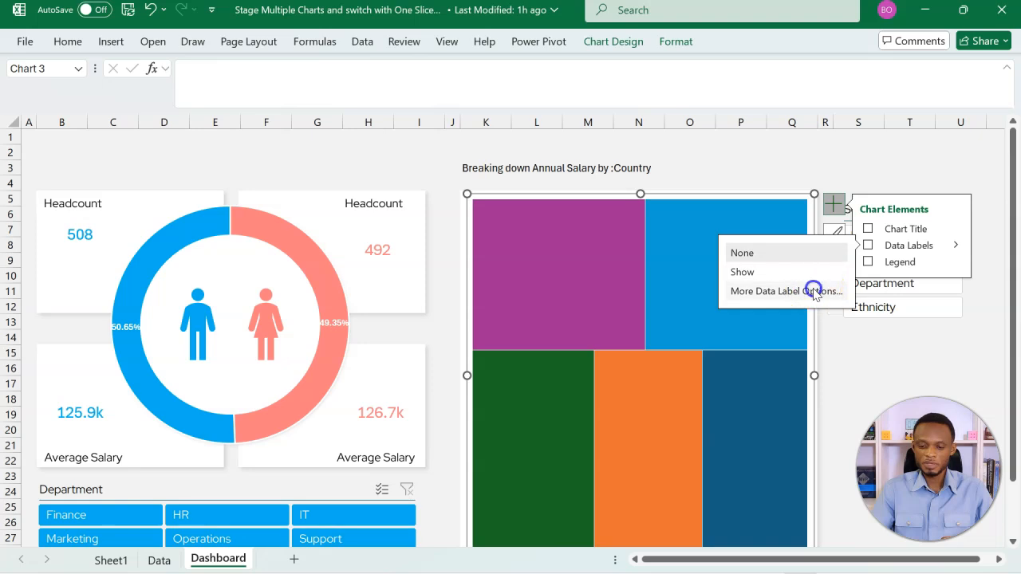
left_click(833, 319)
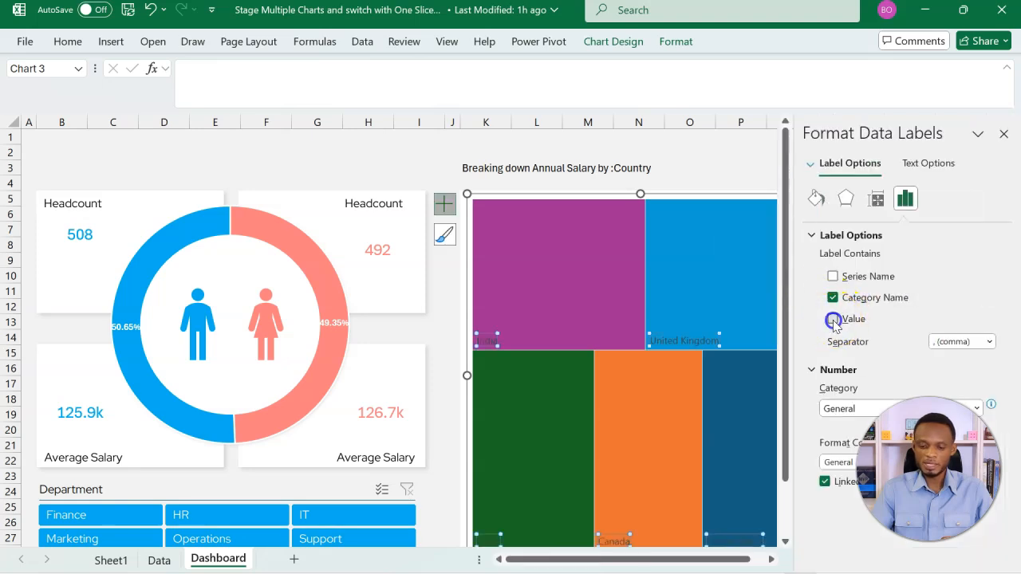
left_click(990, 343)
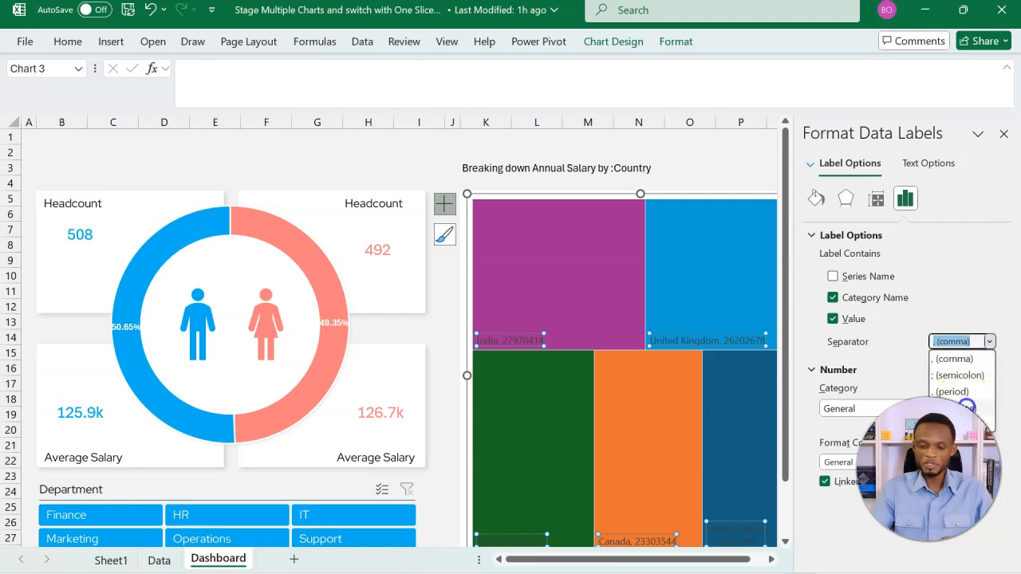
left_click(966, 406)
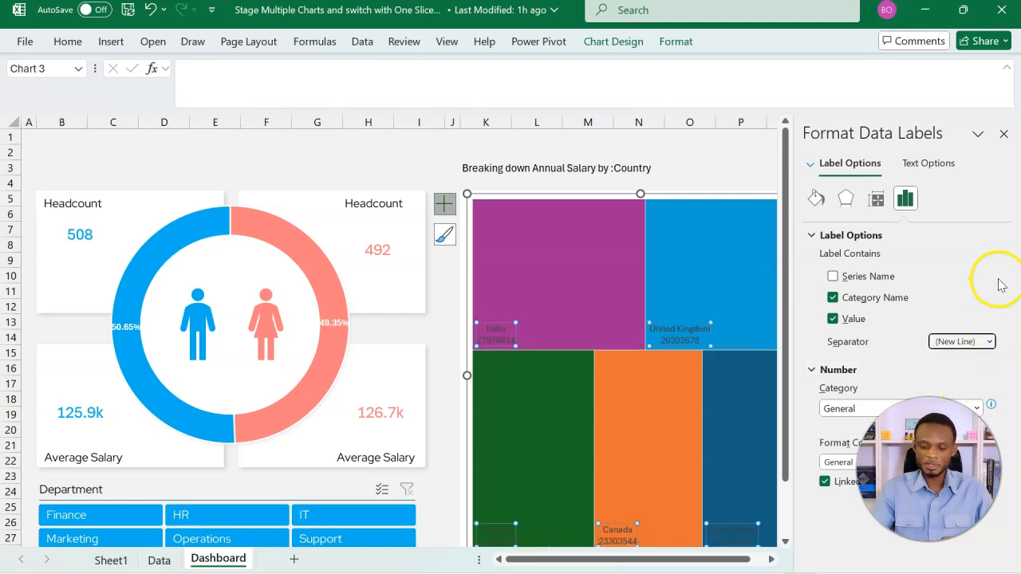
left_click(1005, 134)
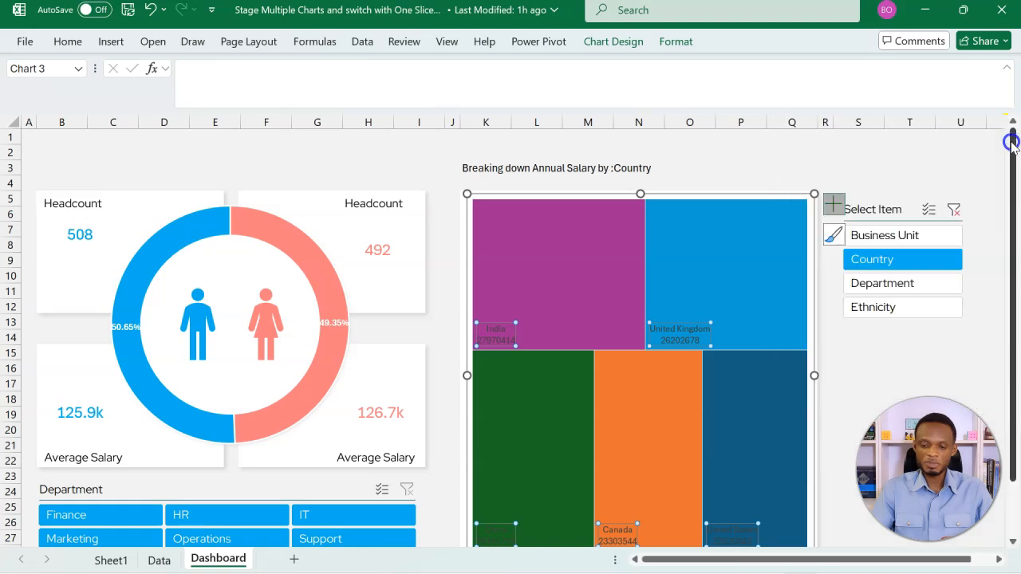
Test the treemap by switching the Select Item slicer repeatedly among Business Unit, Country, Department and Ethnicity, ending on Ethnicity.
left_click(938, 233)
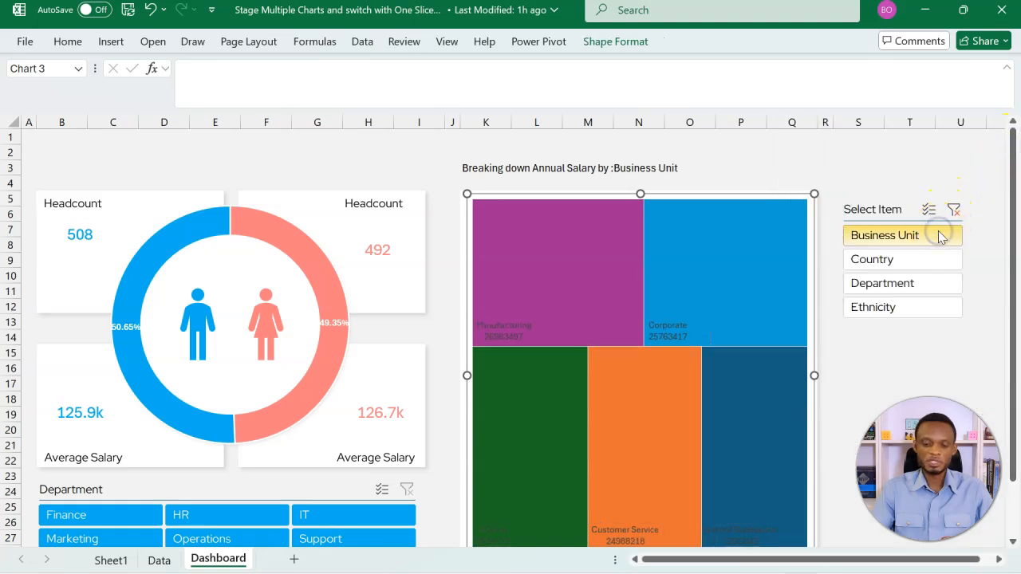
left_click(928, 260)
left_click(918, 283)
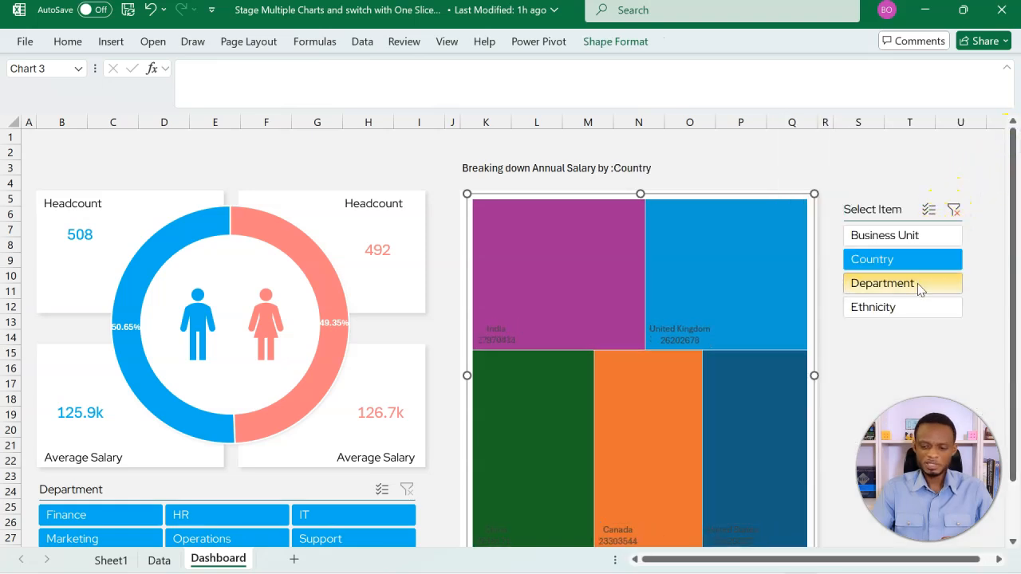
left_click(912, 310)
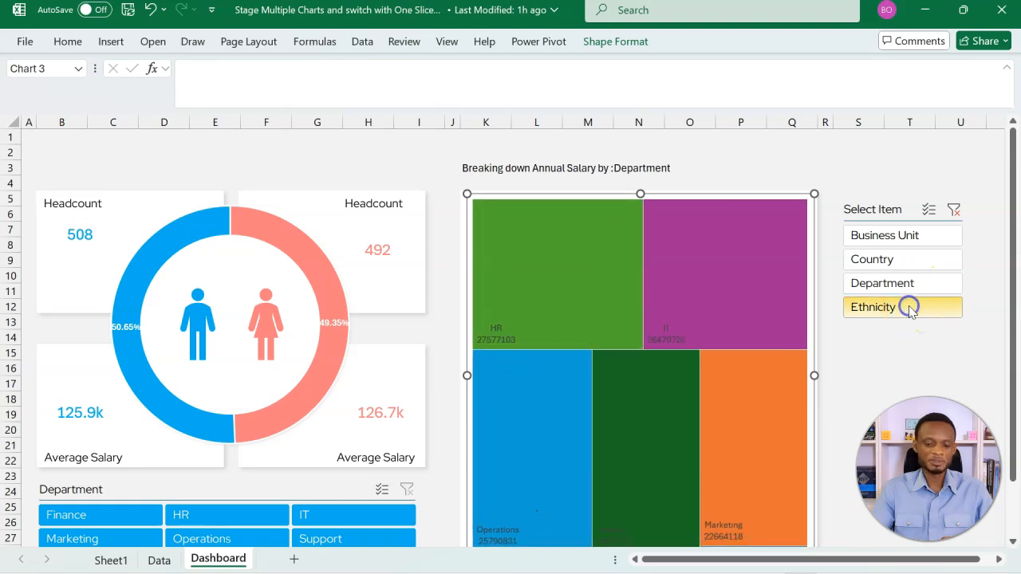
left_click(922, 285)
left_click(931, 263)
left_click(932, 240)
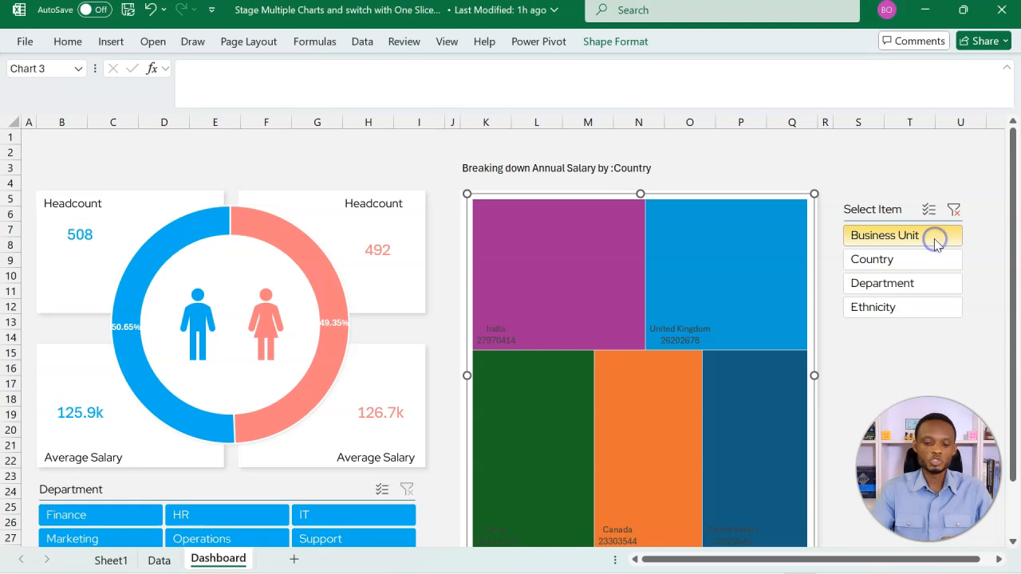
left_click(928, 259)
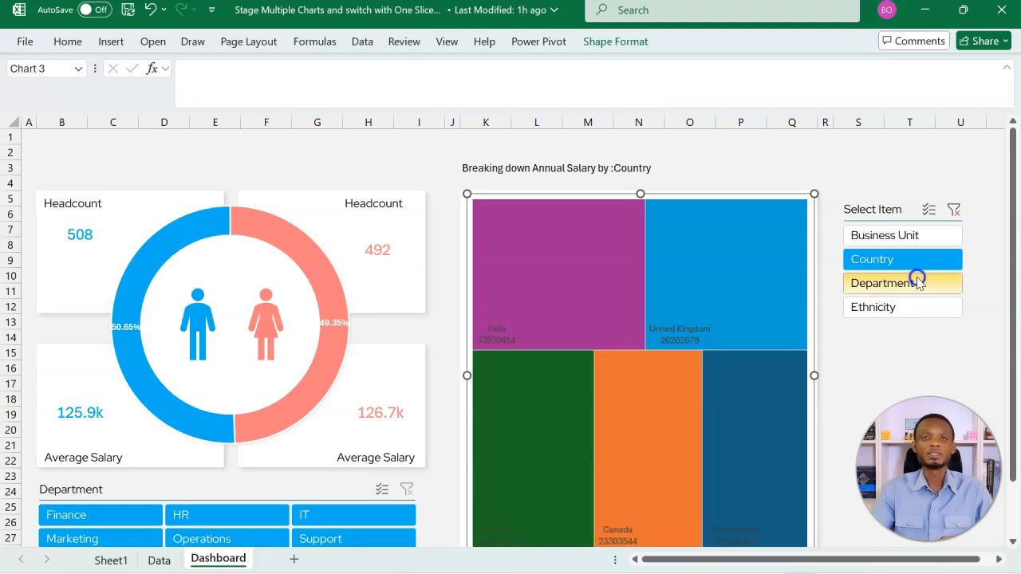
left_click(917, 279)
left_click(916, 305)
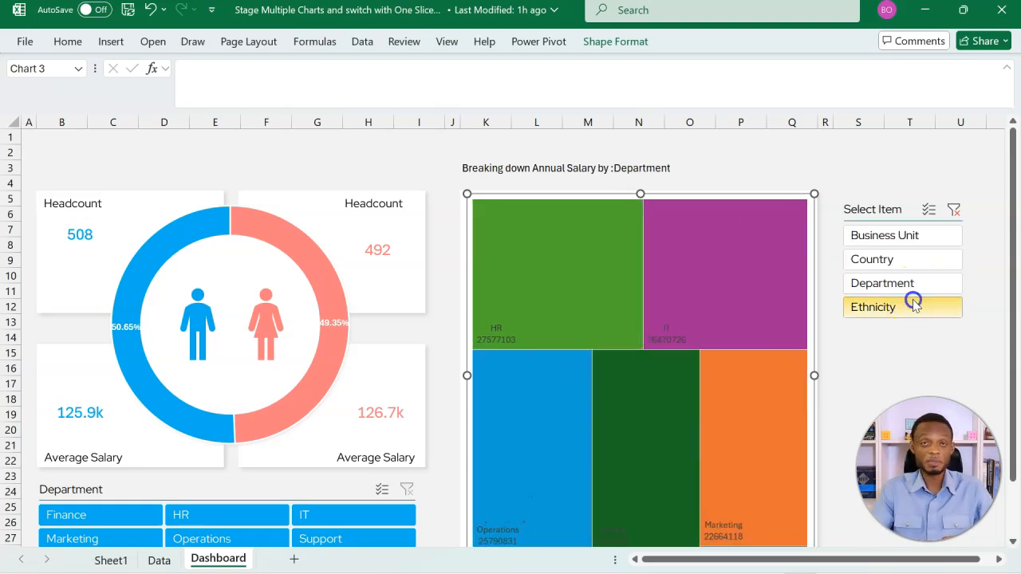